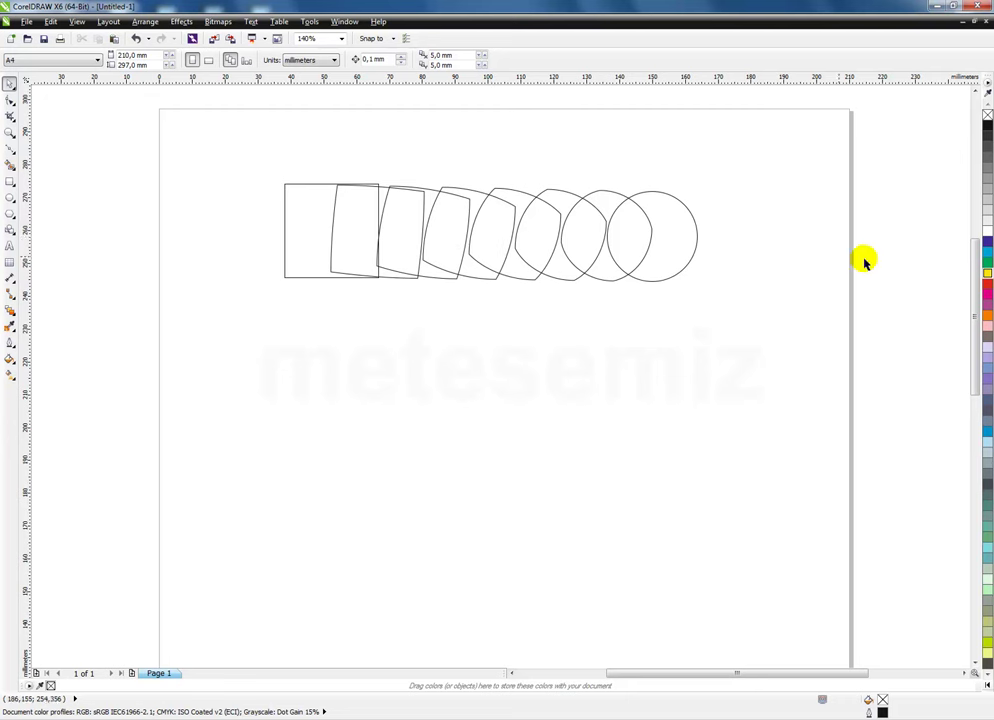
Fill the blend's end circle with green and its start square with yellow
click(677, 243)
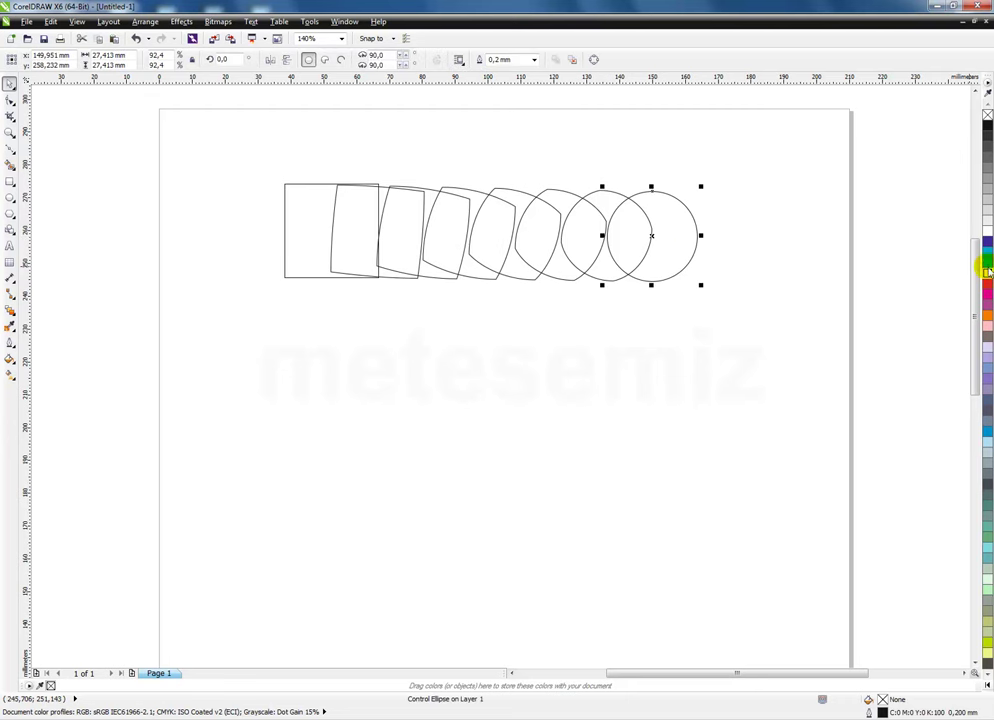
click(987, 266)
click(313, 219)
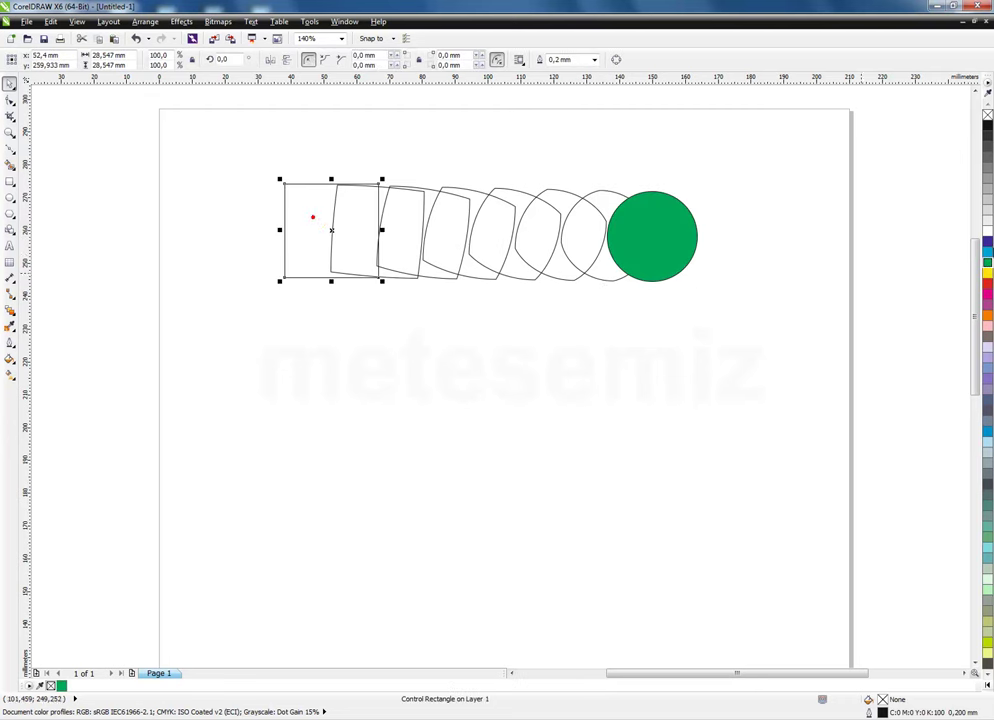
click(987, 276)
click(757, 190)
Remove the outline from the whole blend group, then give it a black outline again
key(z)
drag(211, 151, 832, 368)
click(534, 328)
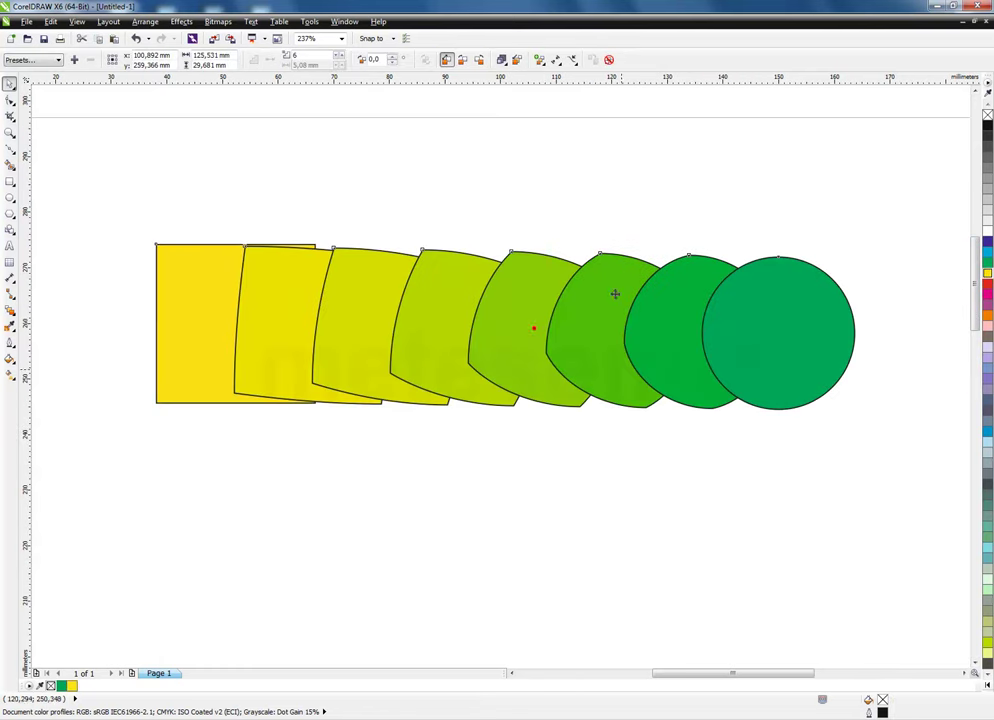
right_click(986, 113)
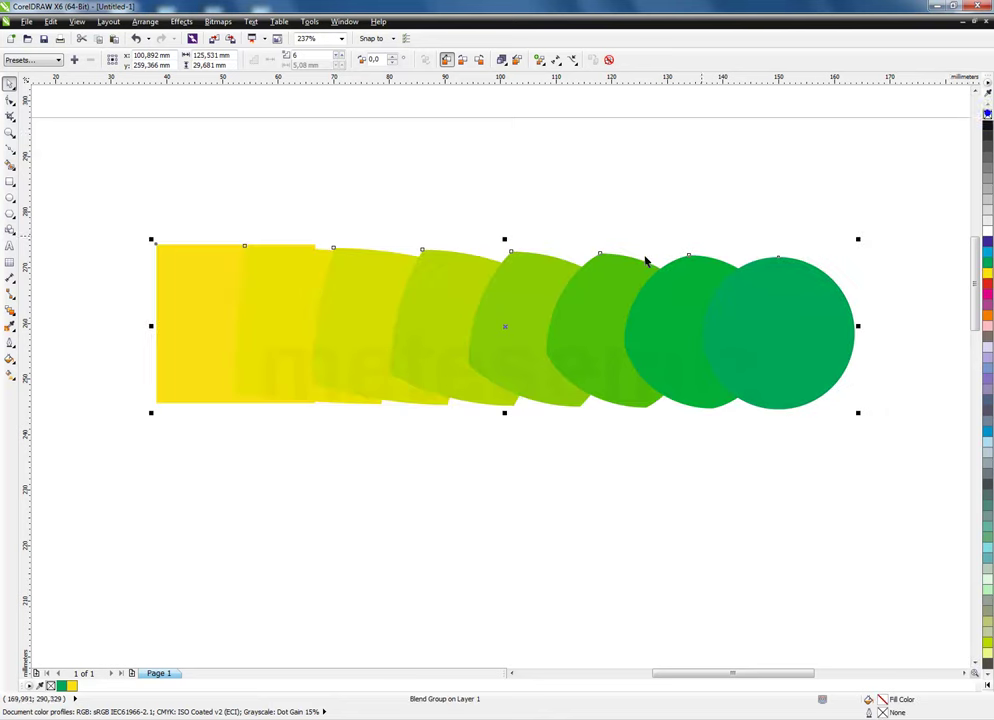
right_click(986, 125)
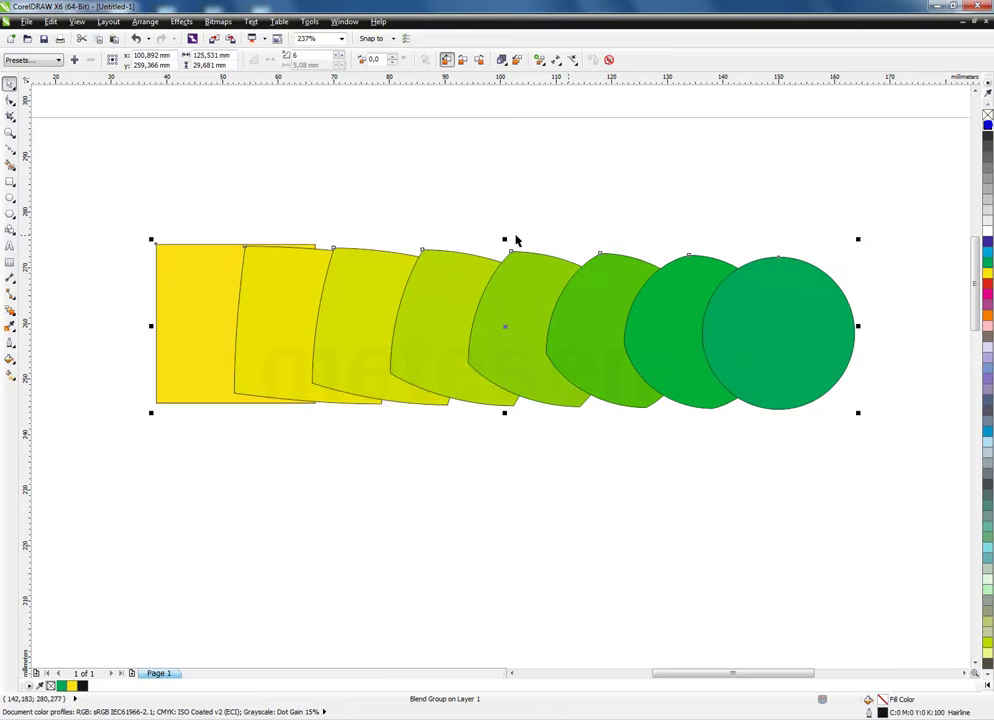
click(573, 182)
Set the number of steps in the square-to-circle blend to 18
click(510, 344)
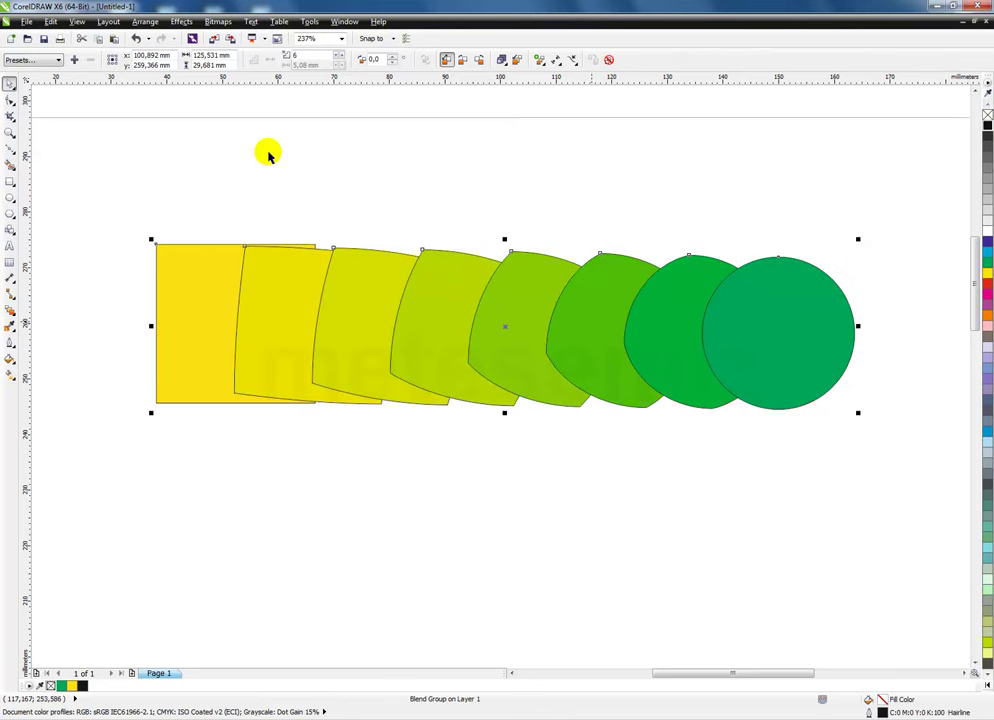
click(340, 56)
click(340, 56)
click(340, 56)
click(340, 56)
click(340, 56)
click(340, 56)
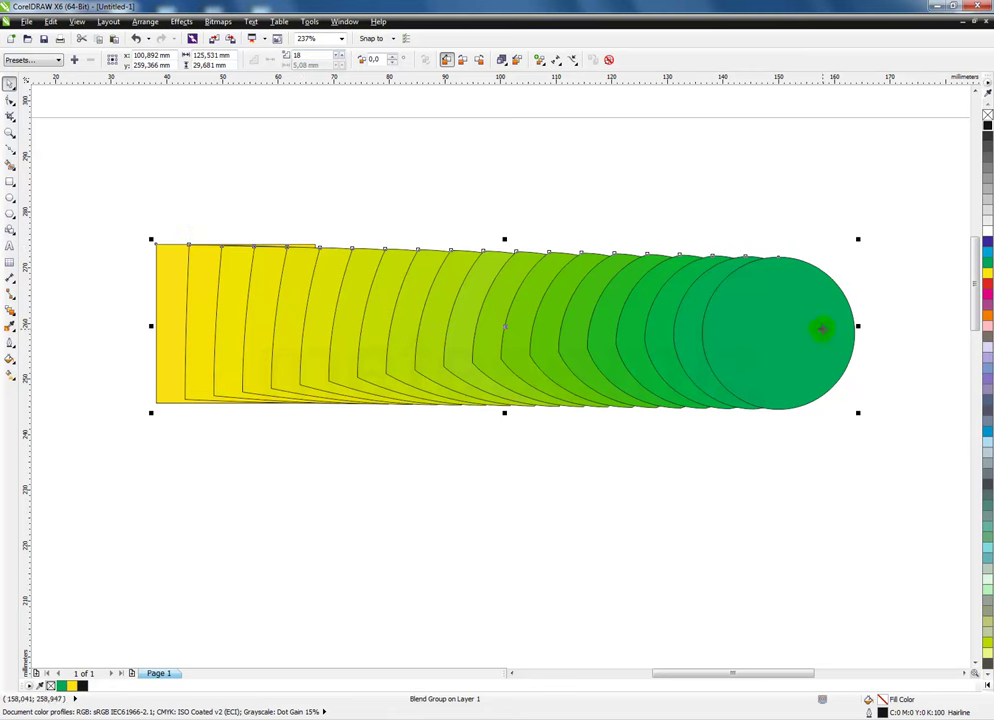
click(725, 171)
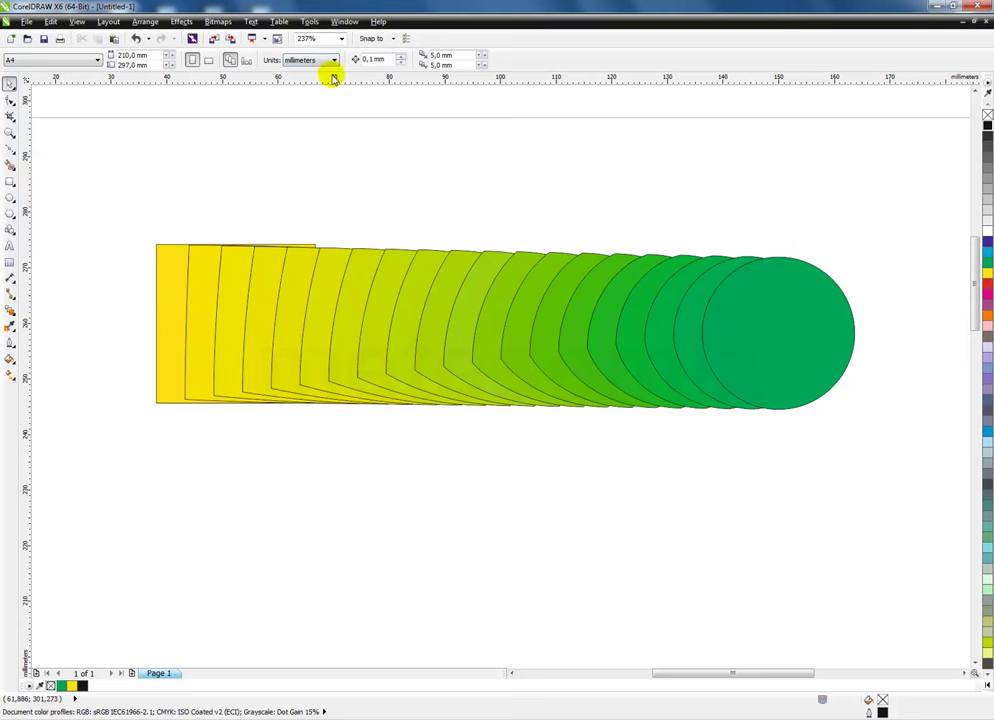
Select the blend group and set its blend direction to 5 degrees
click(388, 347)
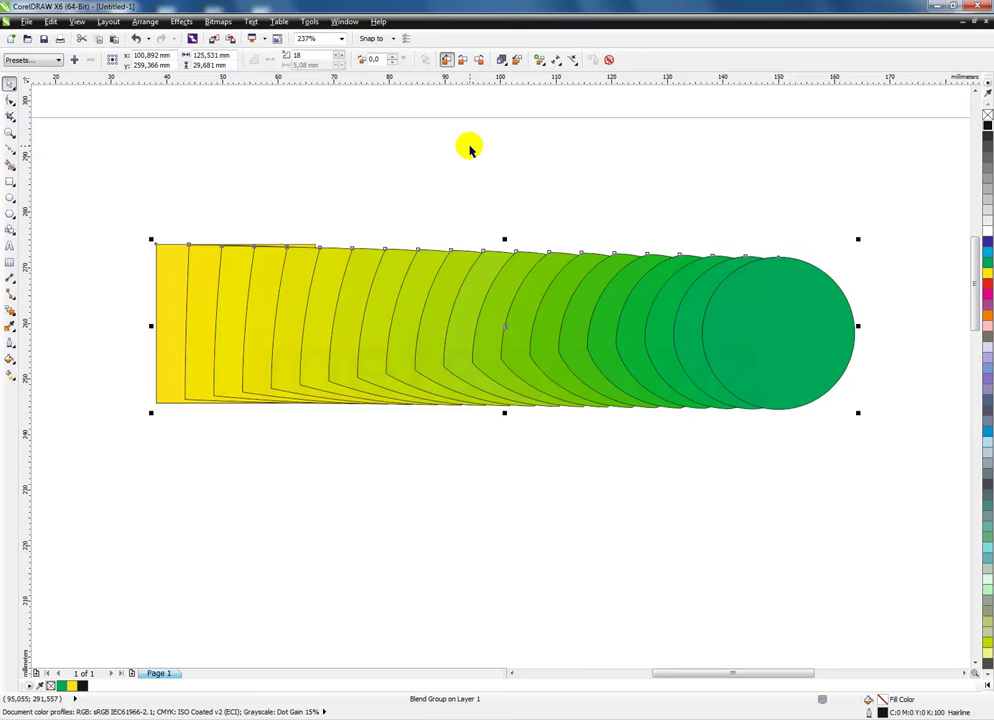
click(393, 58)
click(393, 58)
click(393, 58)
click(393, 58)
click(393, 58)
click(393, 58)
click(393, 62)
click(393, 62)
click(393, 62)
click(393, 62)
click(393, 62)
click(393, 58)
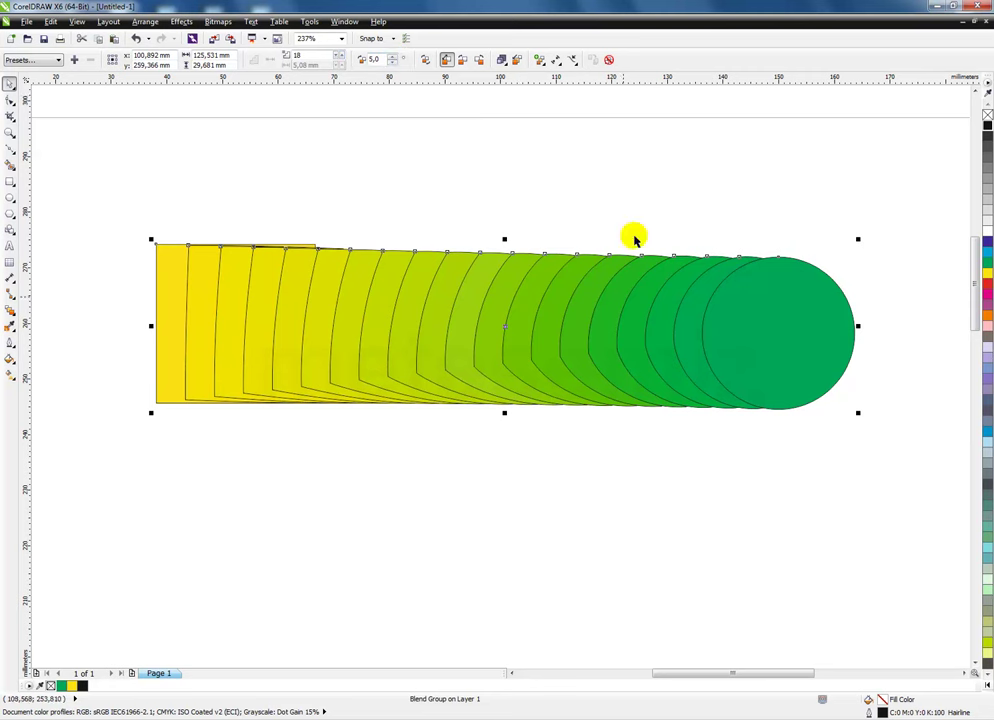
Turn on loop blend and raise the blend direction to 85 degrees so the shapes arc between square and circle
click(425, 60)
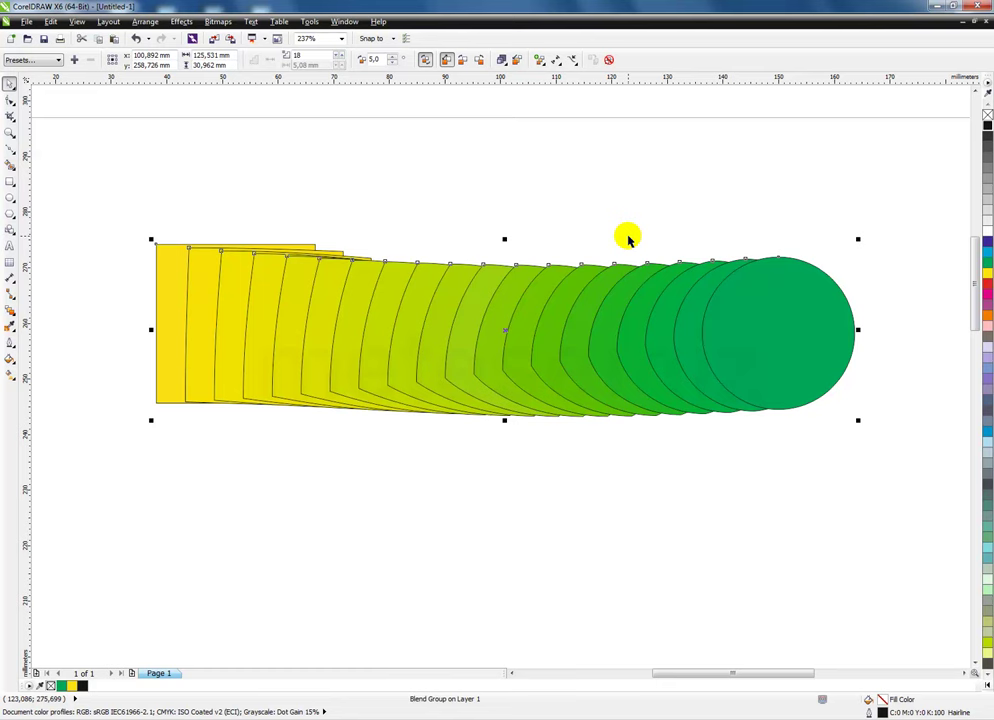
scroll(628, 238, down, 2)
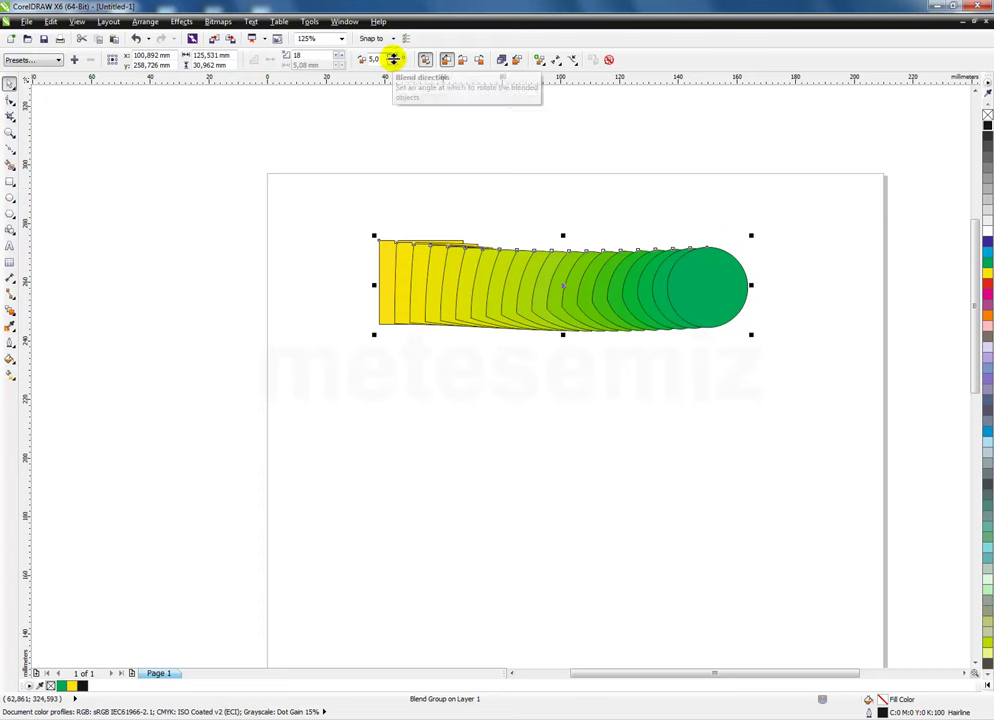
click(393, 56)
click(393, 58)
click(393, 58)
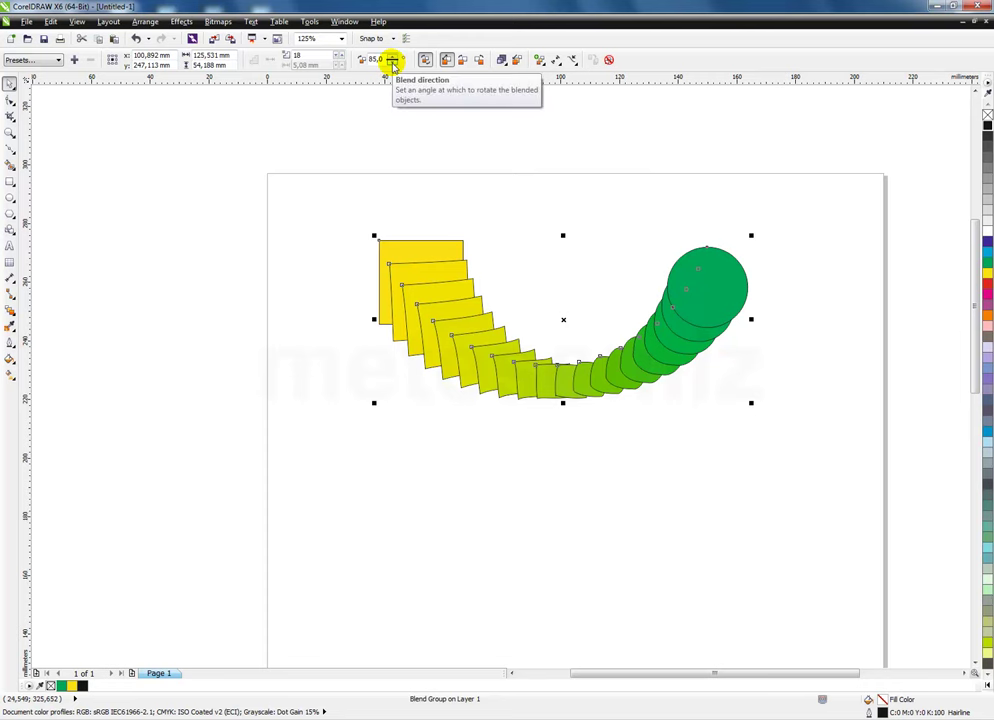
Lower the looped blend's direction to -115 degrees, and further to -360 degrees
drag(391, 60, 393, 64)
click(975, 92)
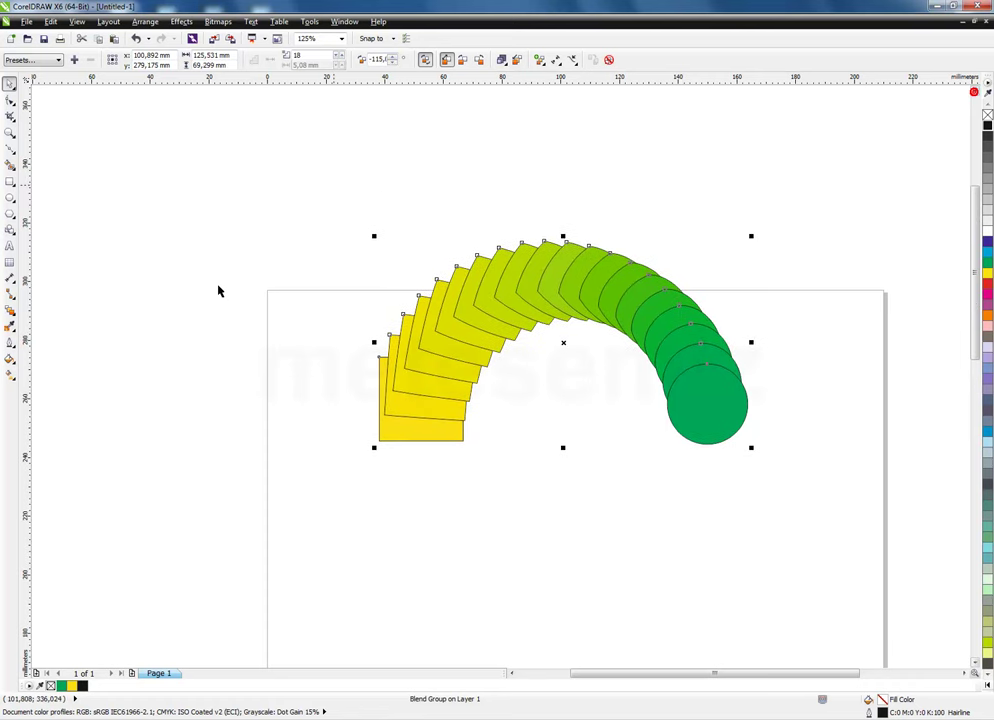
click(393, 63)
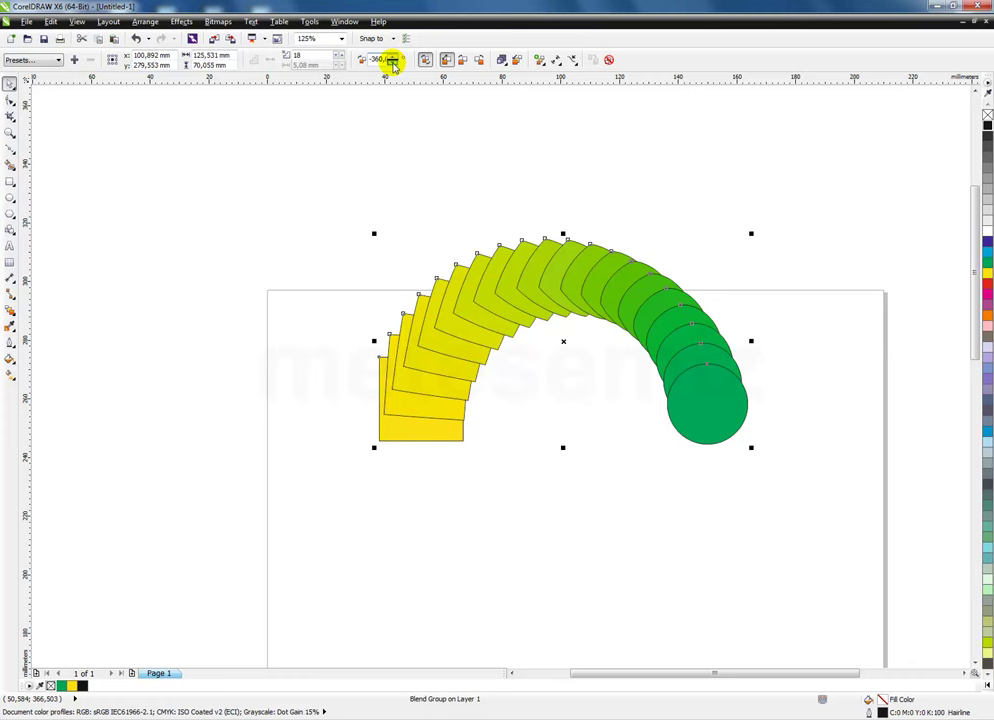
key(Return)
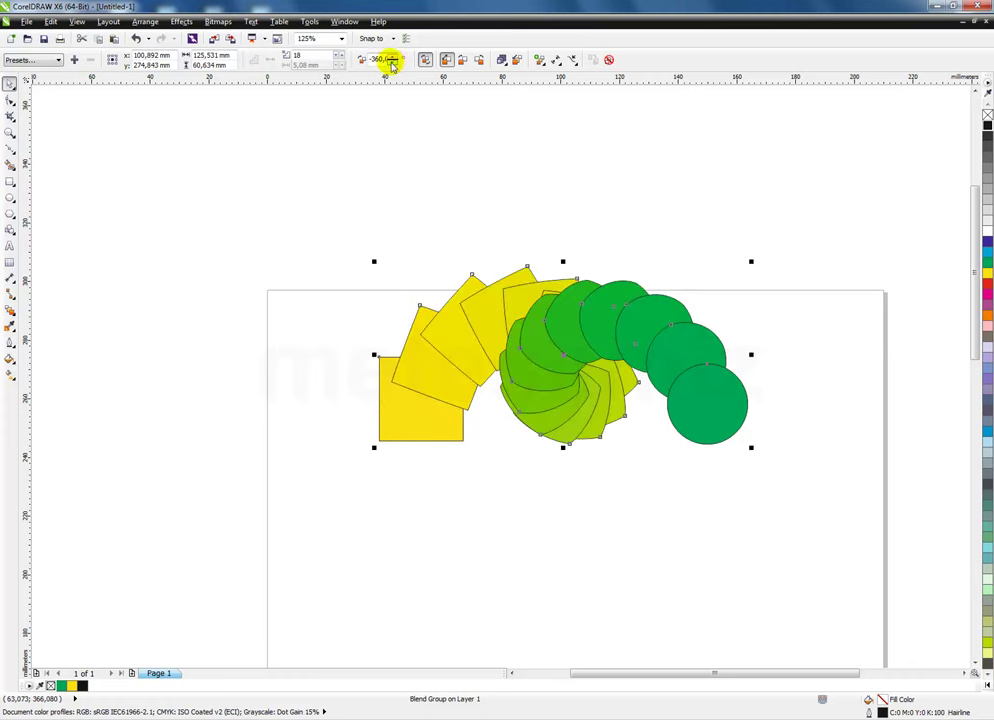
Bring the blend direction back to 5 degrees and turn off loop blend
drag(391, 60, 392, 61)
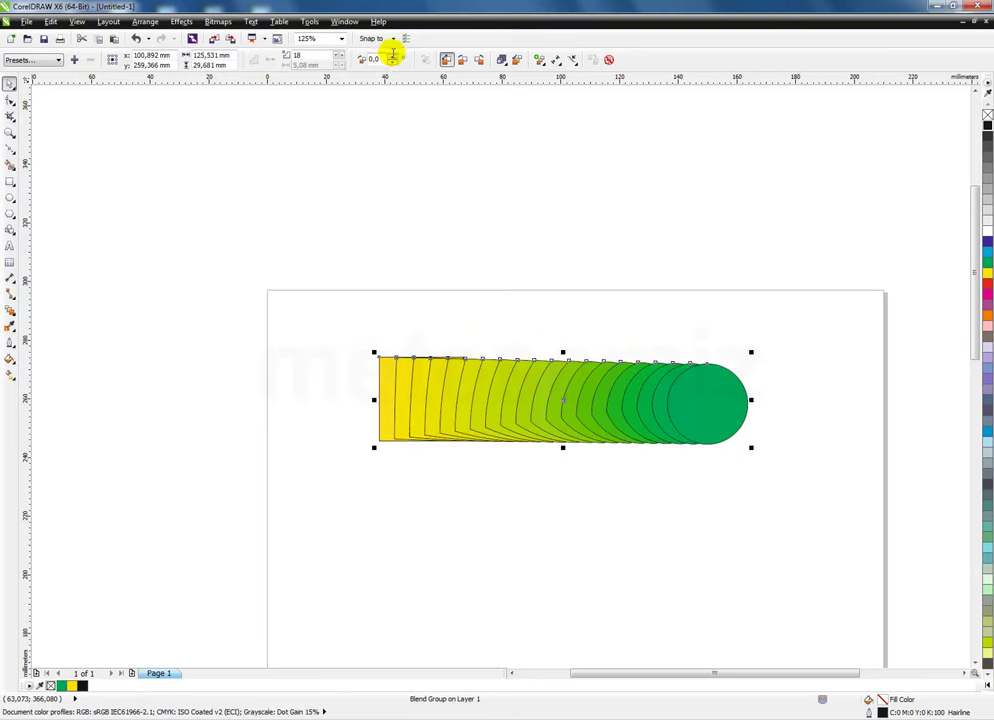
click(392, 59)
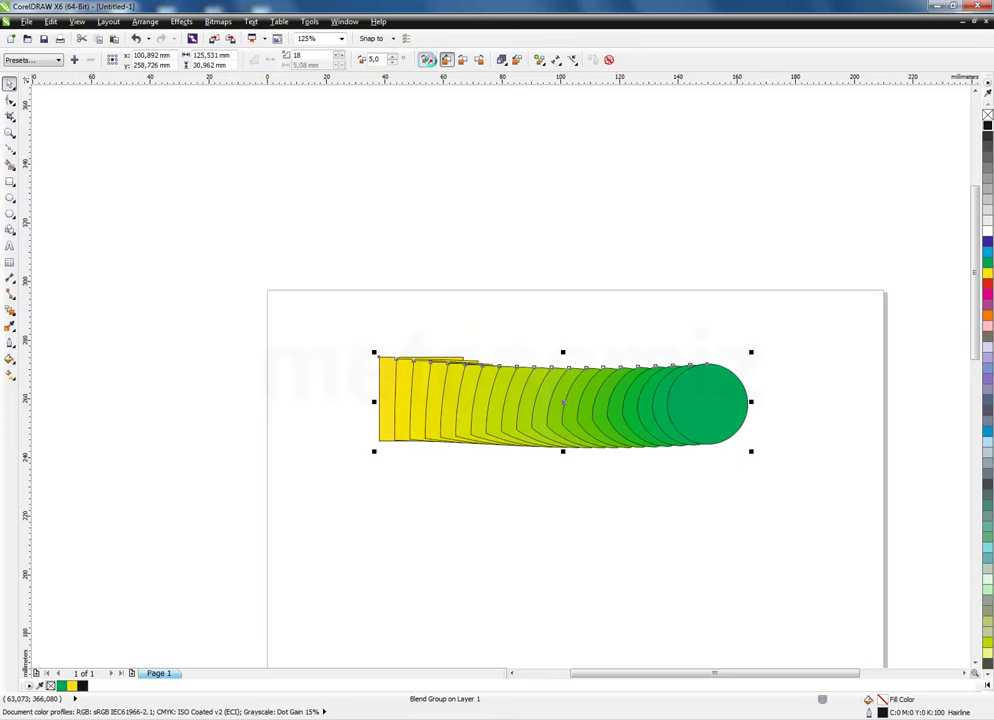
click(427, 59)
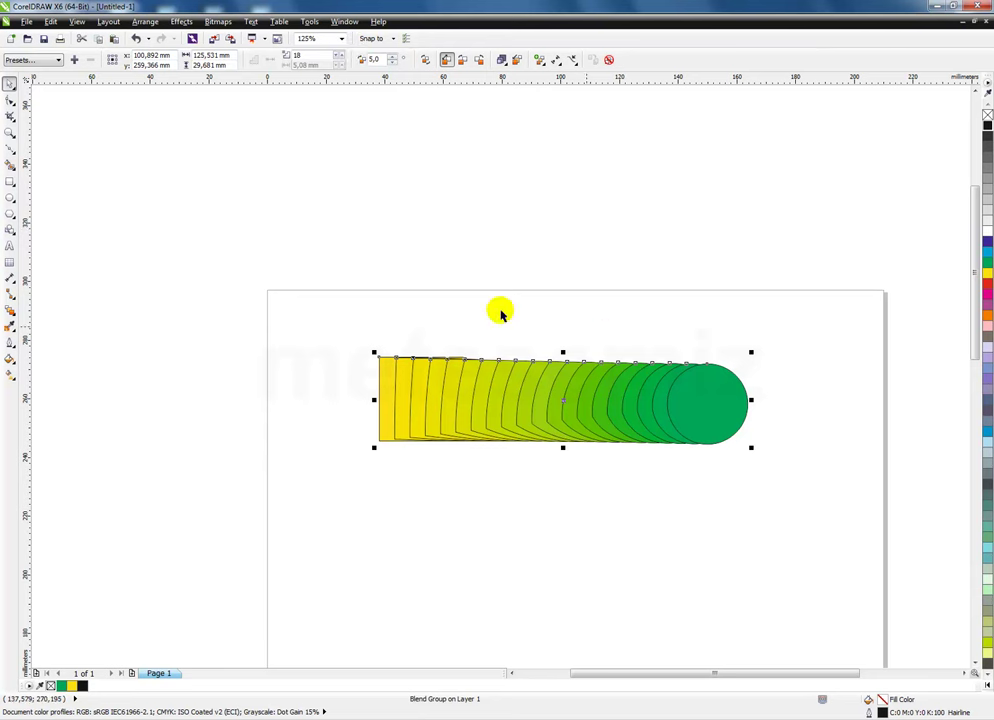
Try blend directions from 105 down to -35 degrees without looping, then reset the direction to 0
drag(335, 303, 788, 510)
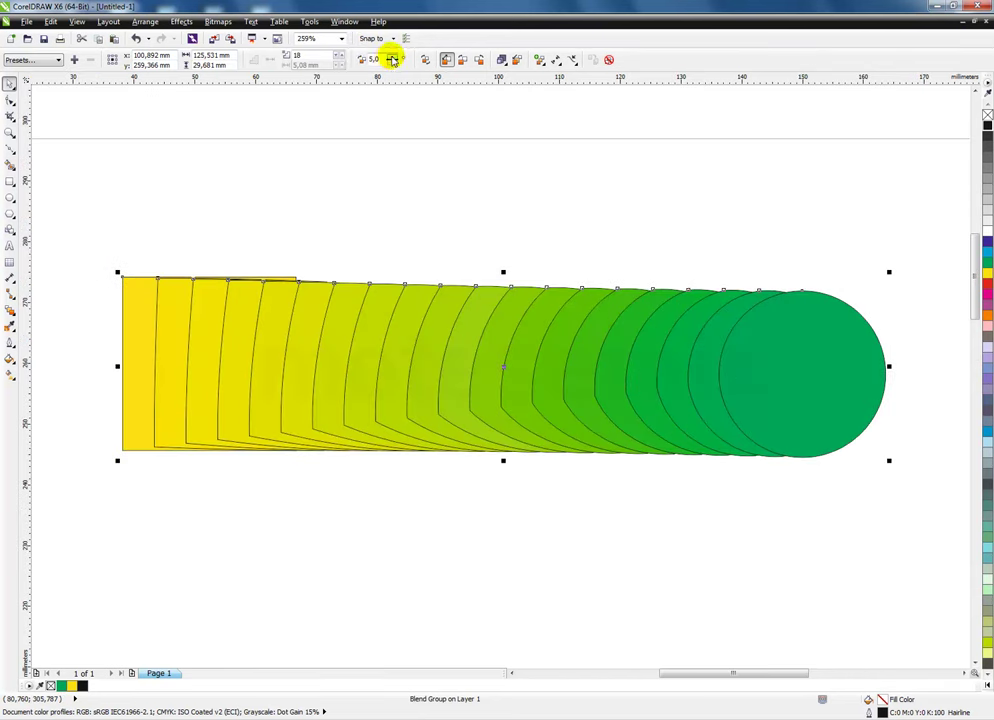
click(393, 57)
click(393, 57)
click(393, 58)
click(393, 57)
click(393, 62)
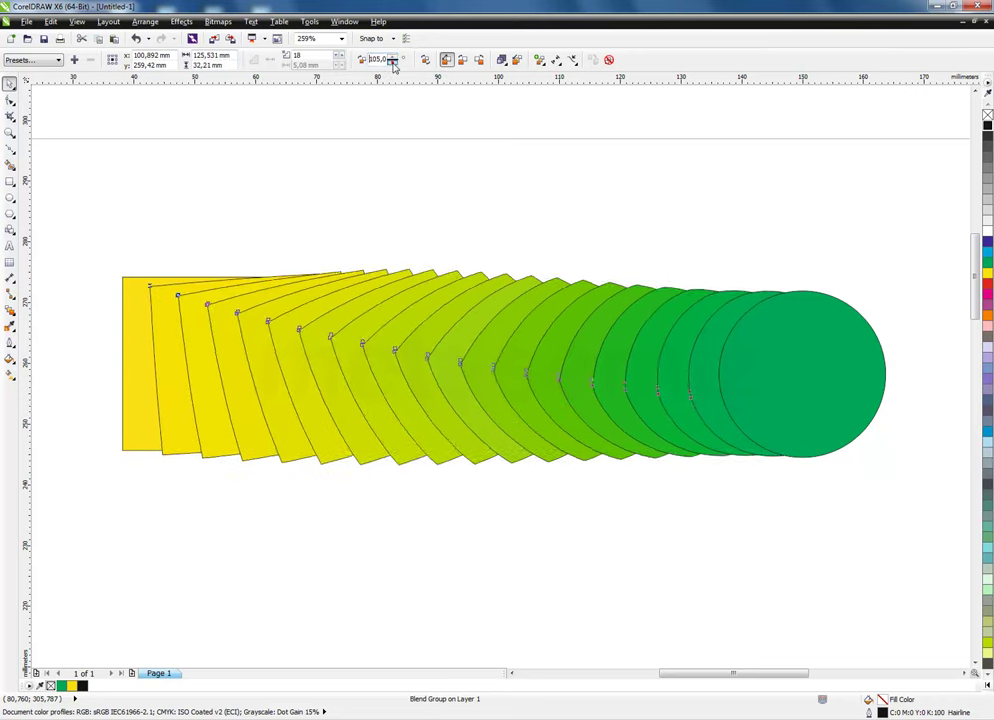
click(393, 62)
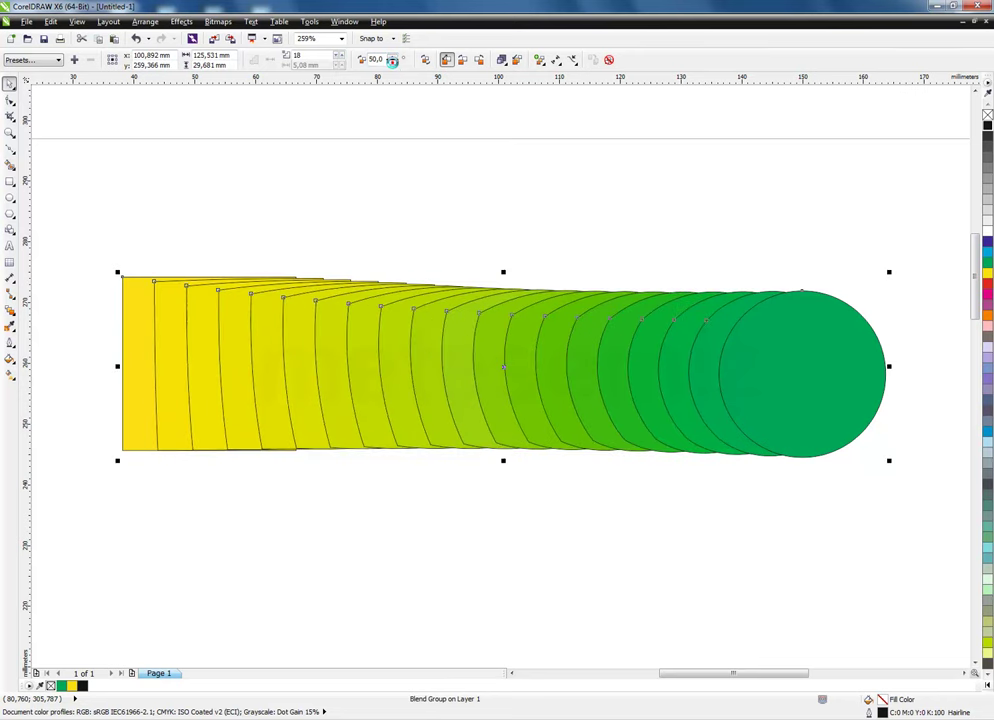
click(393, 62)
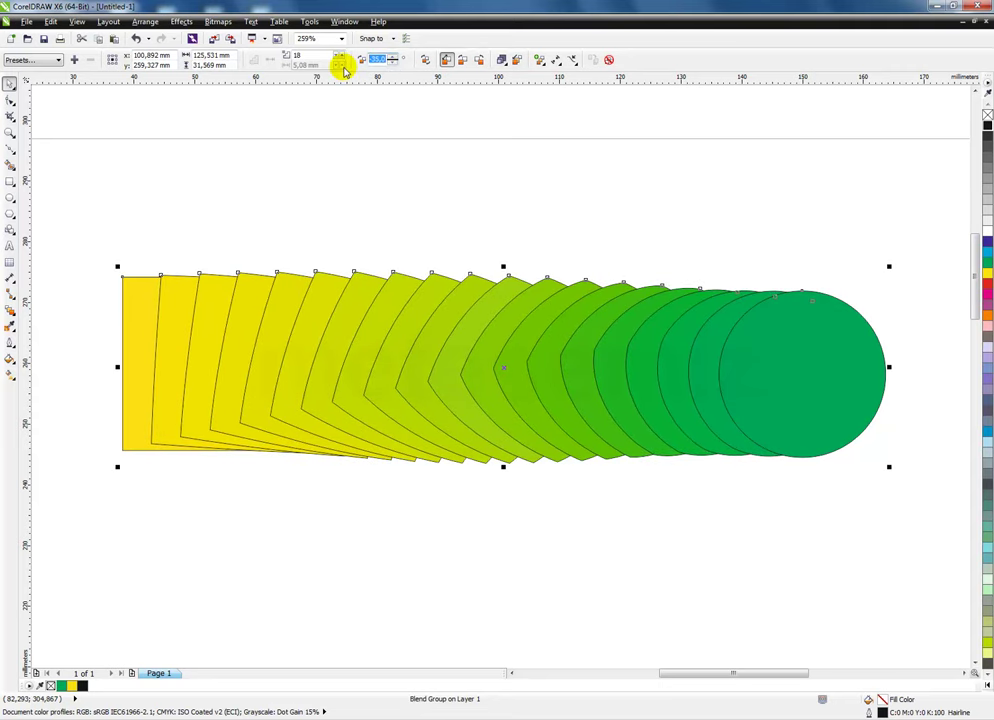
text(0)
key(Return)
Try the clockwise and counterclockwise color blends on the group, then return to the direct blend
click(446, 60)
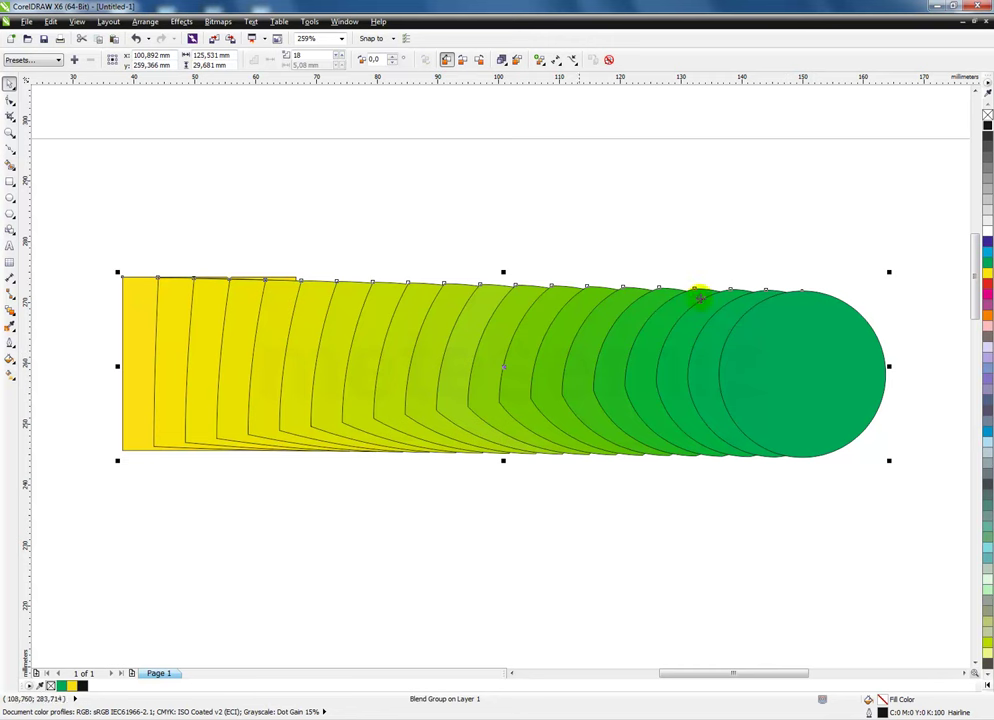
click(464, 61)
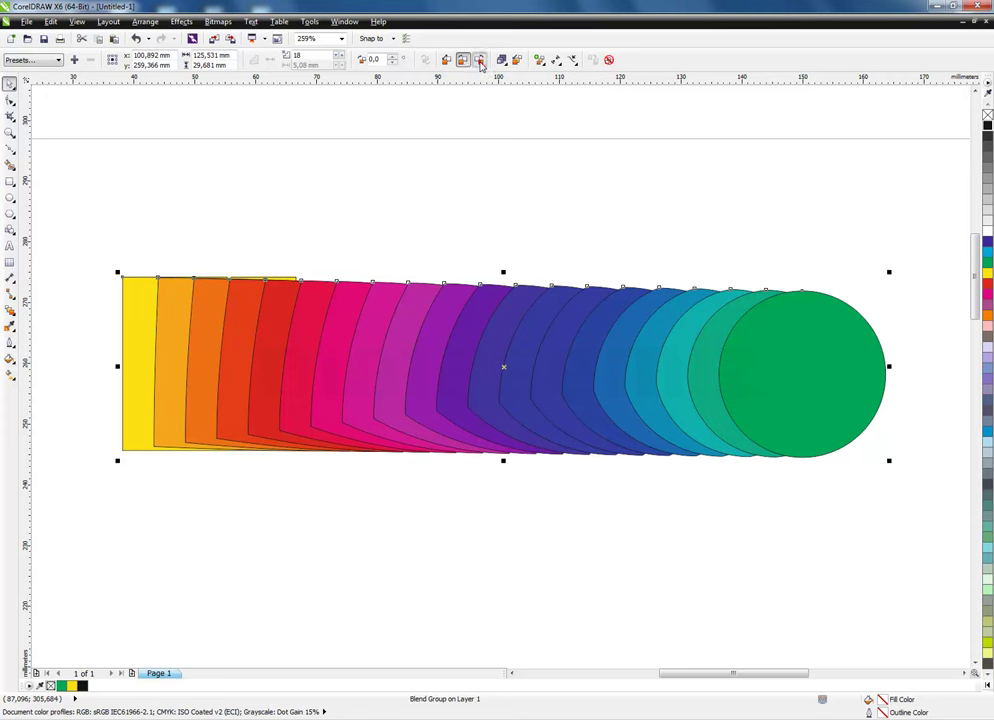
click(479, 60)
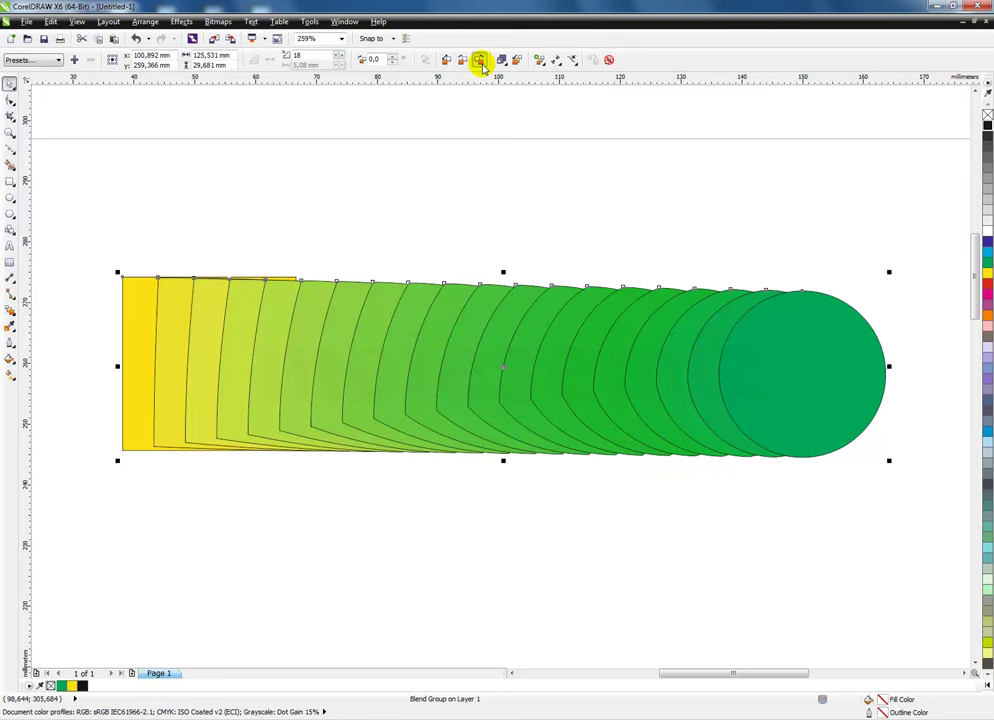
click(445, 60)
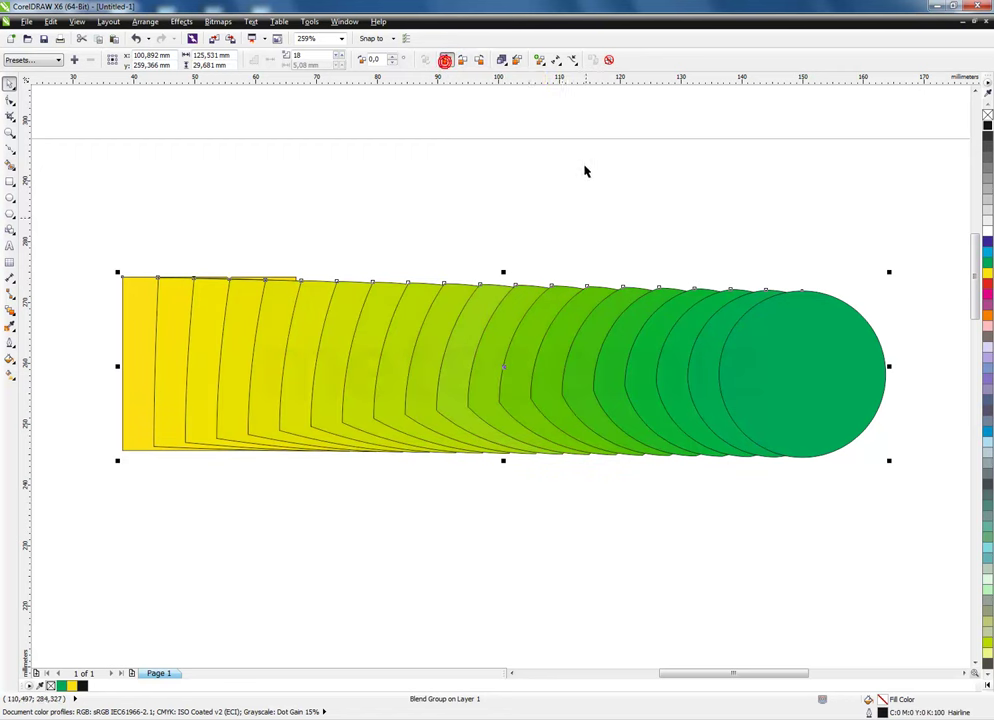
Vary the blend's object and color acceleration separately, then bring both back to about the middle
click(503, 61)
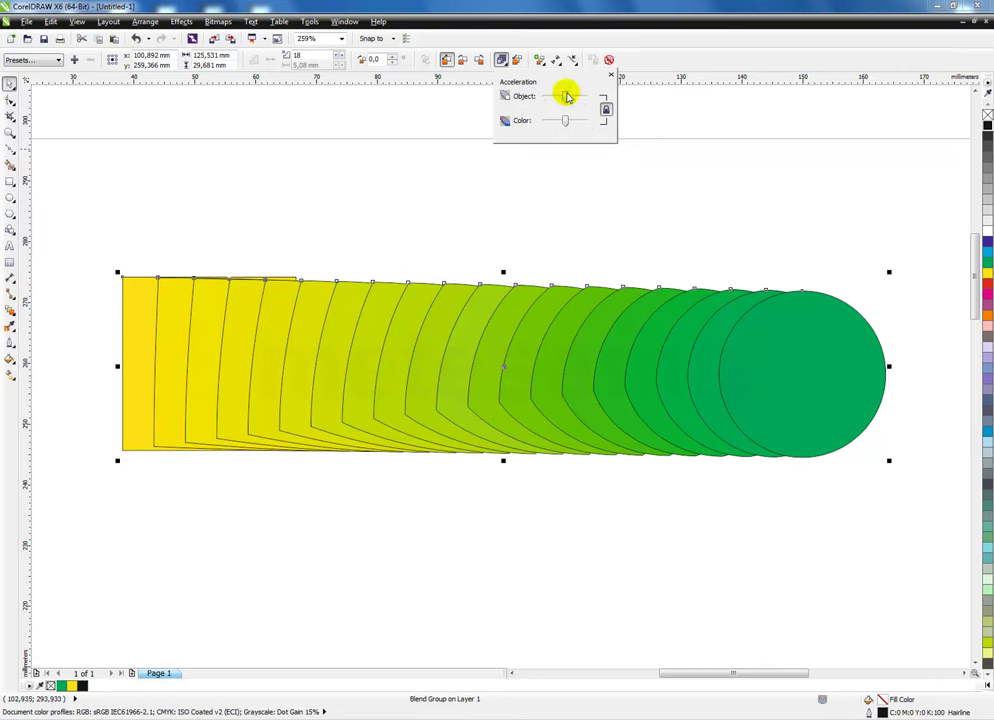
drag(552, 100, 562, 102)
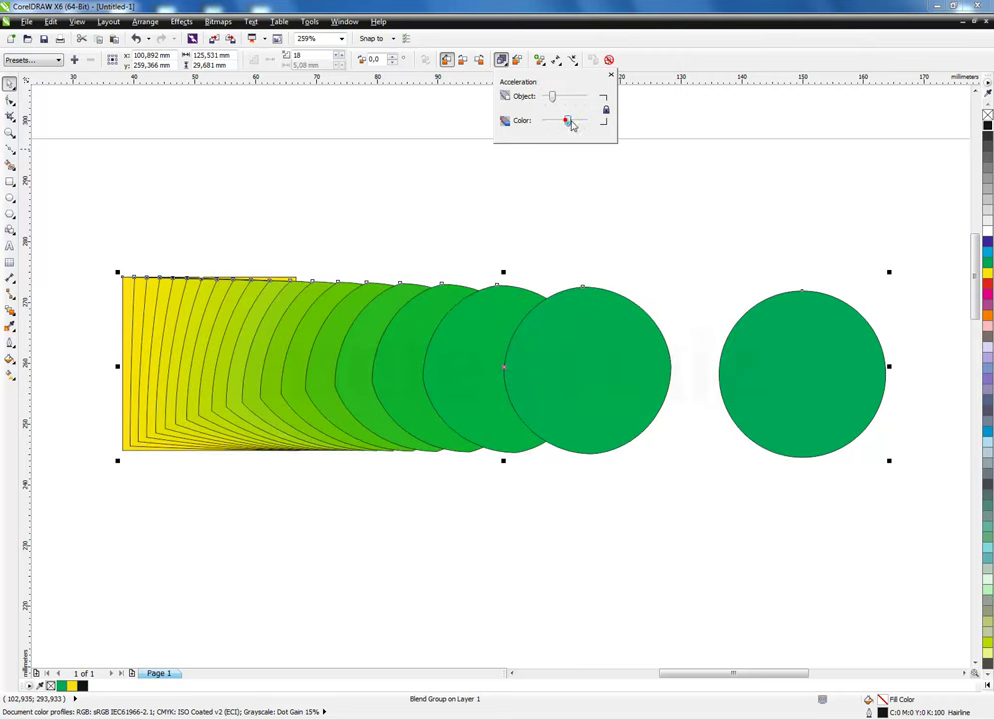
drag(578, 122, 552, 125)
click(570, 96)
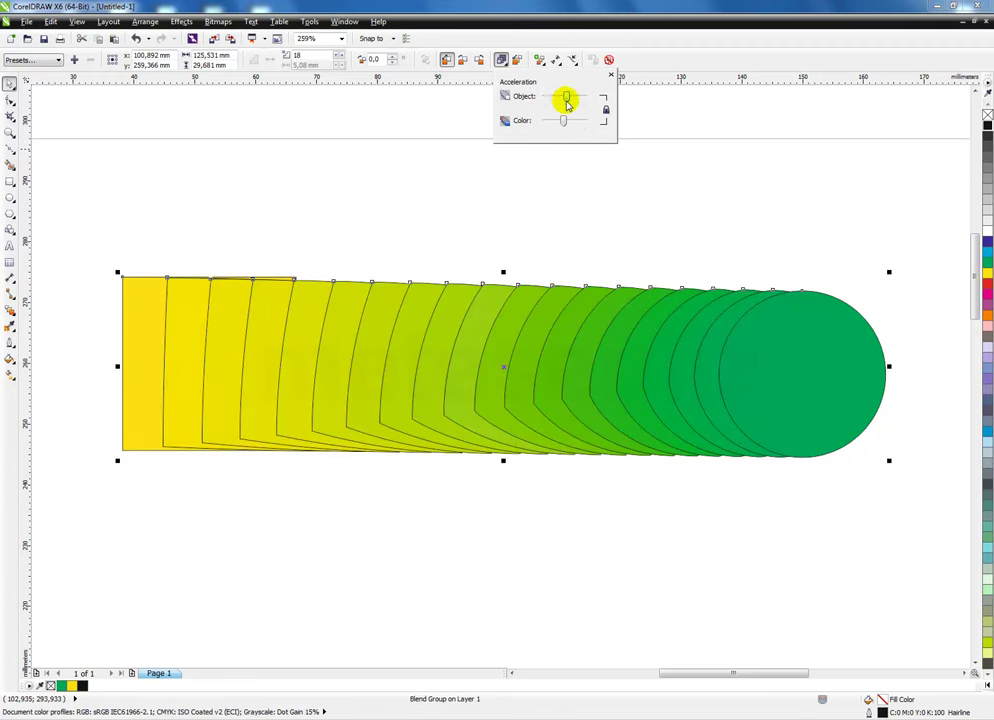
drag(566, 122, 578, 118)
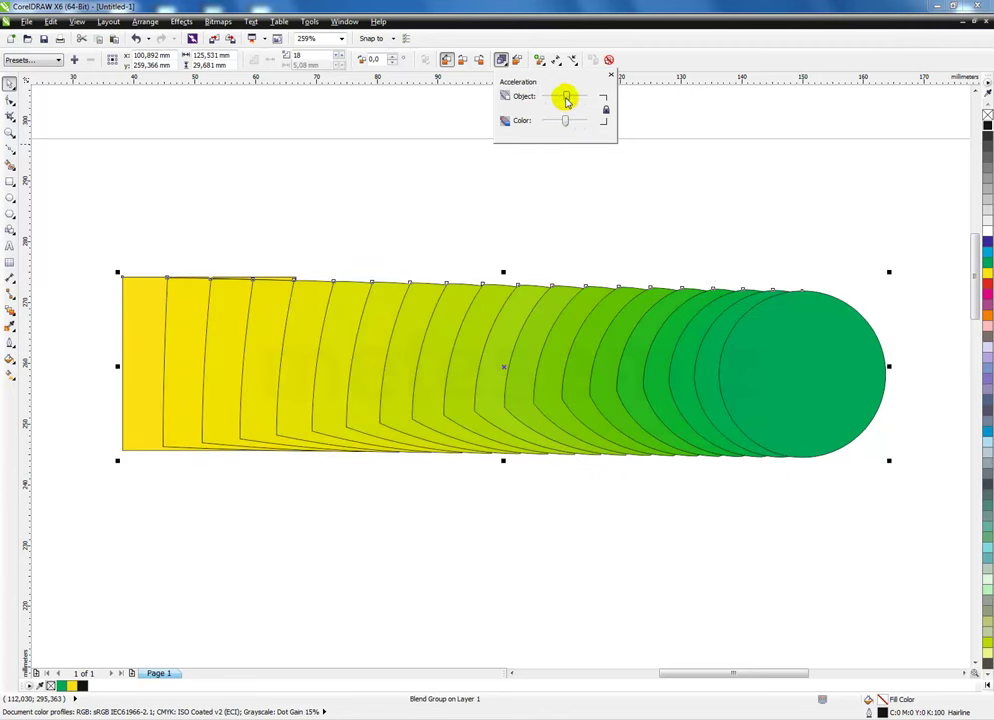
click(566, 100)
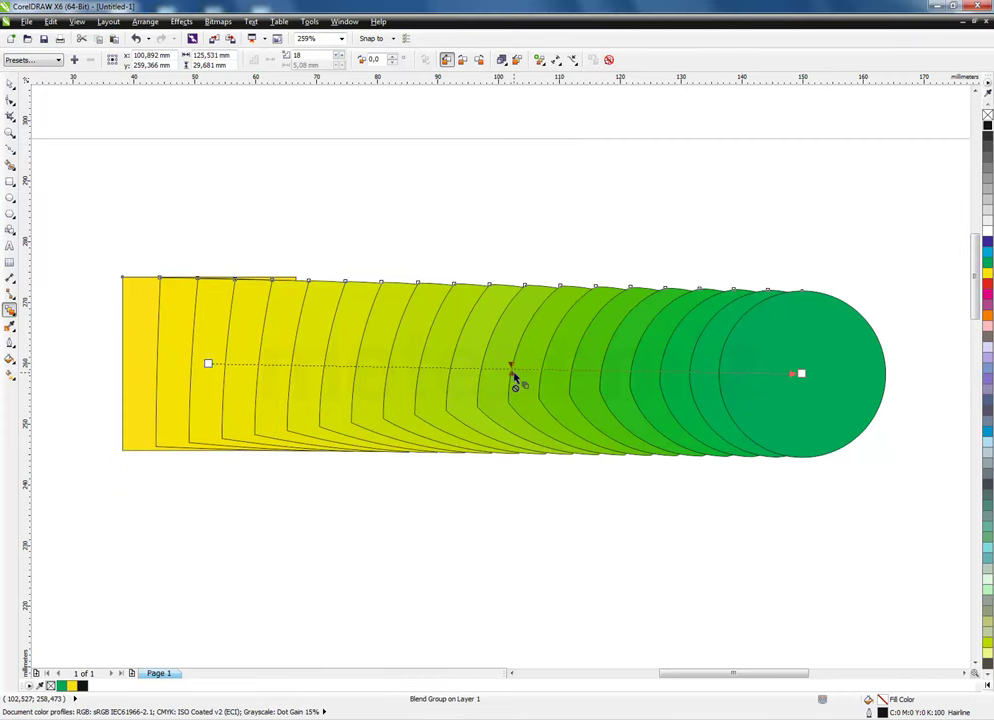
Shift the blend's acceleration handles toward the circle, then return them near the middle and switch to the Pick tool
drag(511, 372, 617, 385)
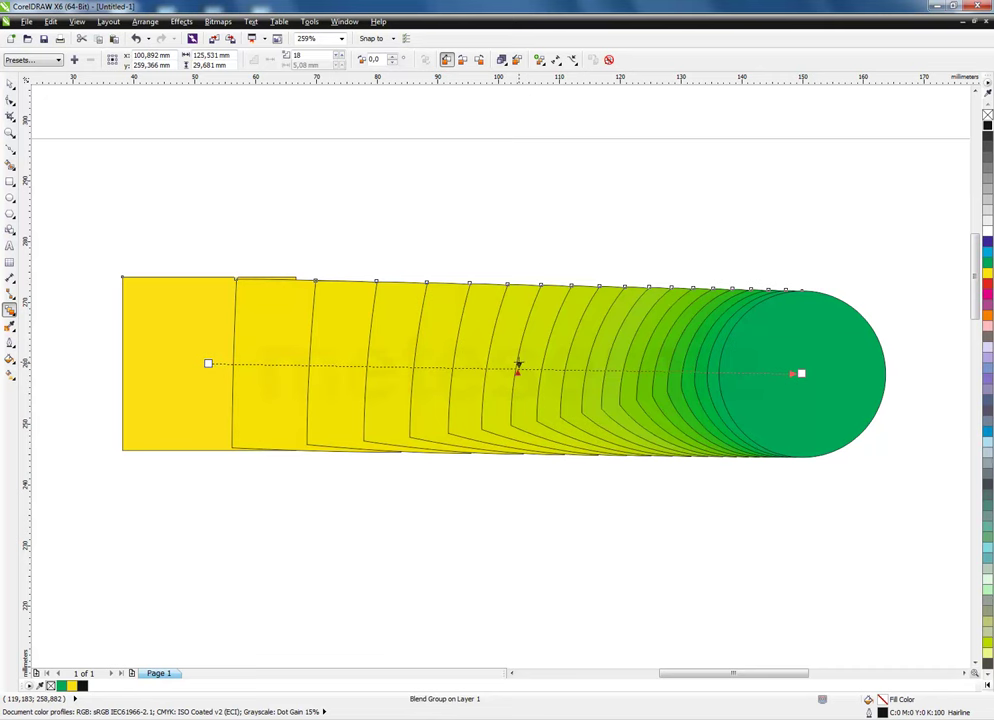
drag(517, 367, 515, 369)
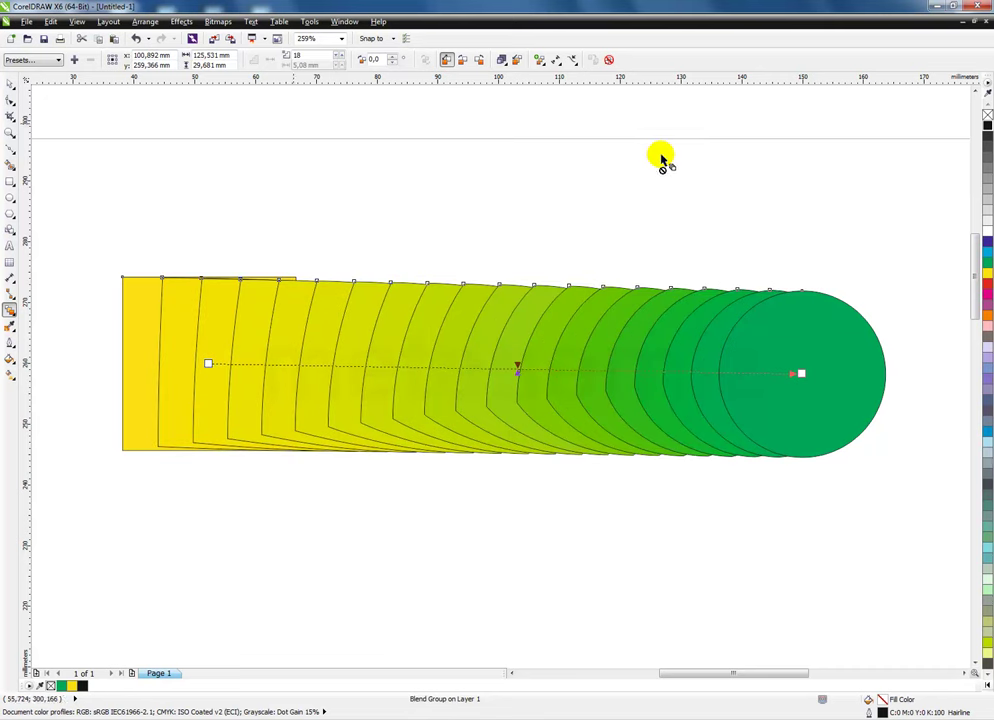
click(10, 83)
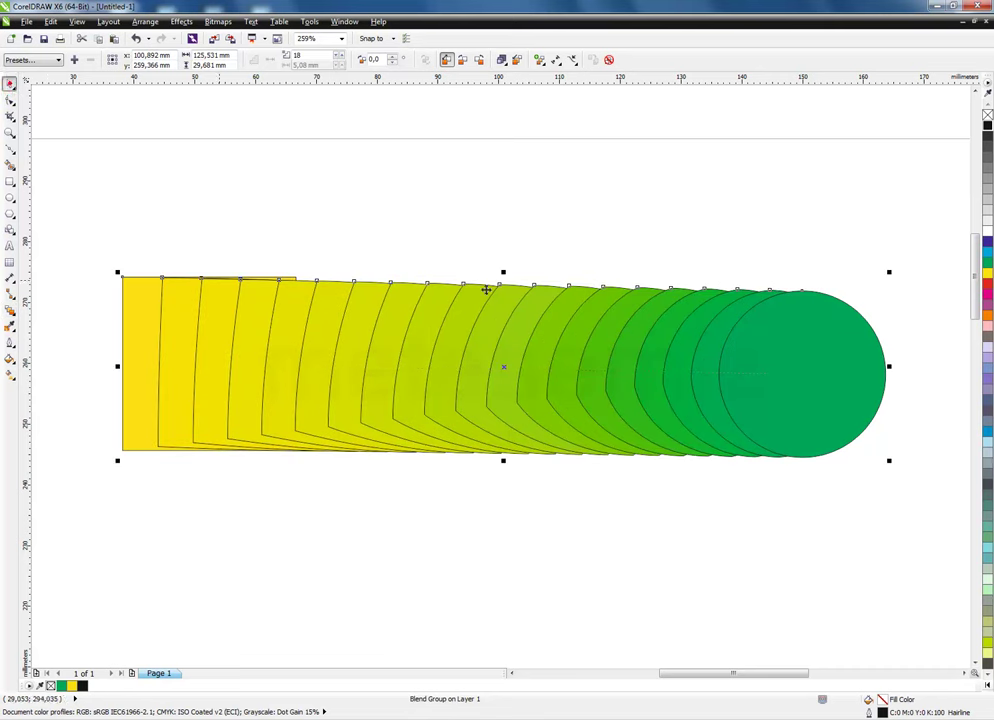
Turn on sizing acceleration for the blend and shift its linked object and color acceleration toward the circle
click(502, 60)
click(605, 110)
click(605, 110)
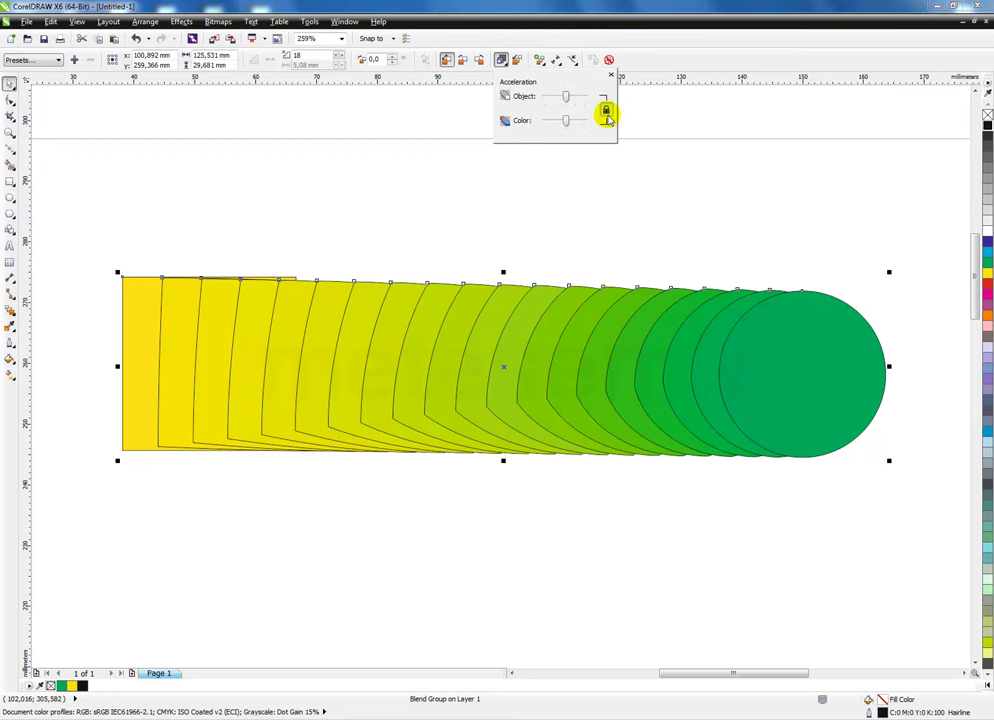
click(517, 62)
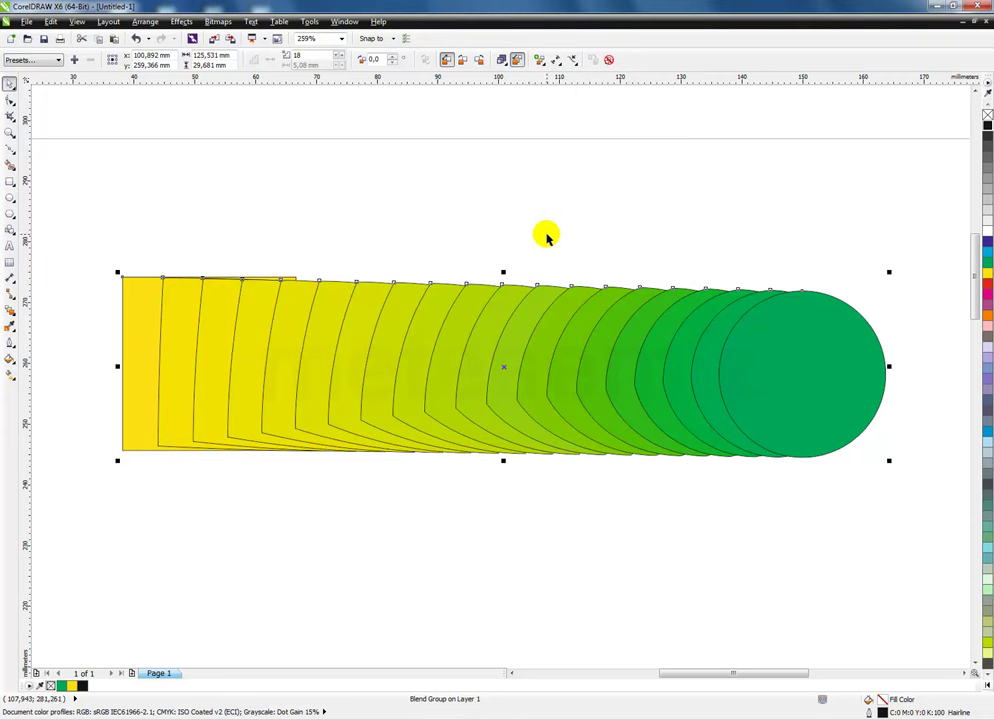
click(501, 60)
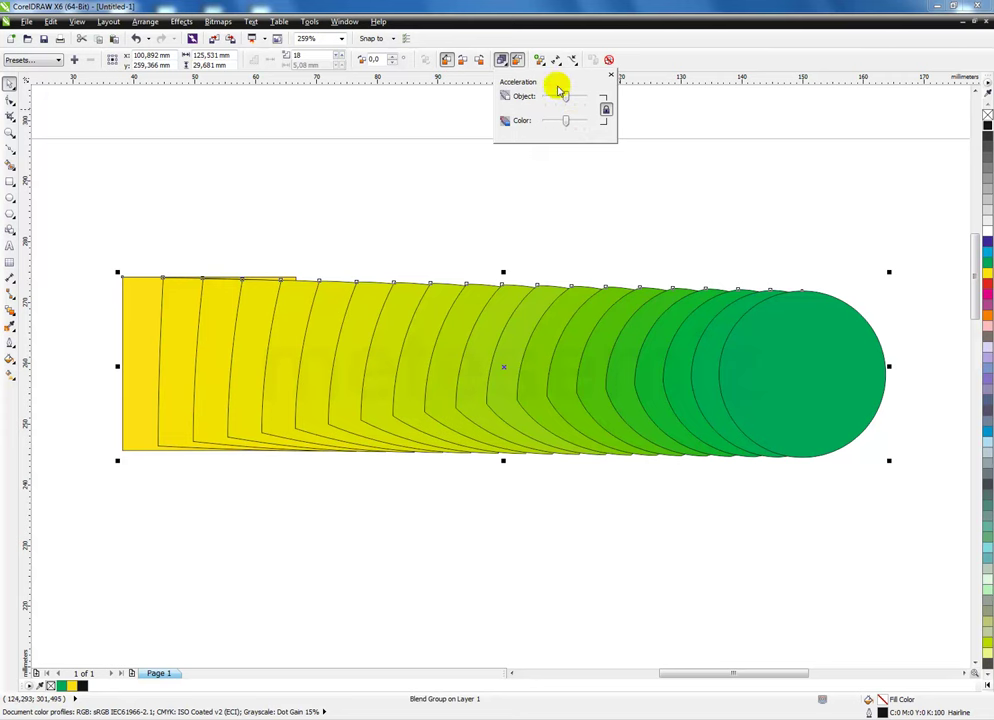
drag(559, 101, 580, 100)
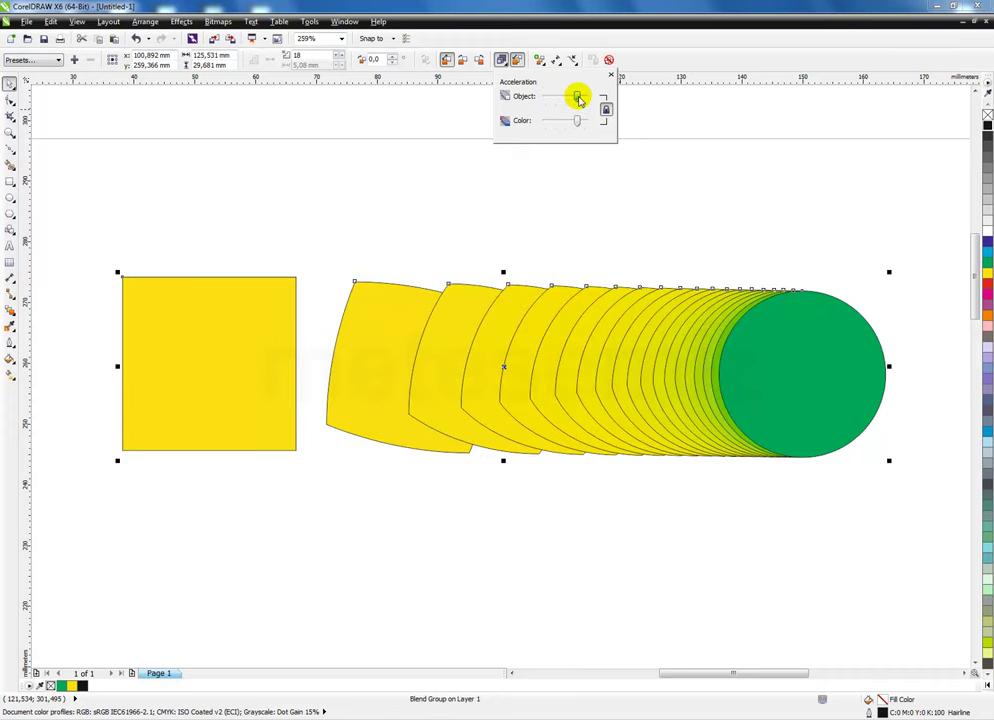
Toggle the blend's sizing acceleration off and on to compare the intermediate shapes, leaving it on
click(518, 62)
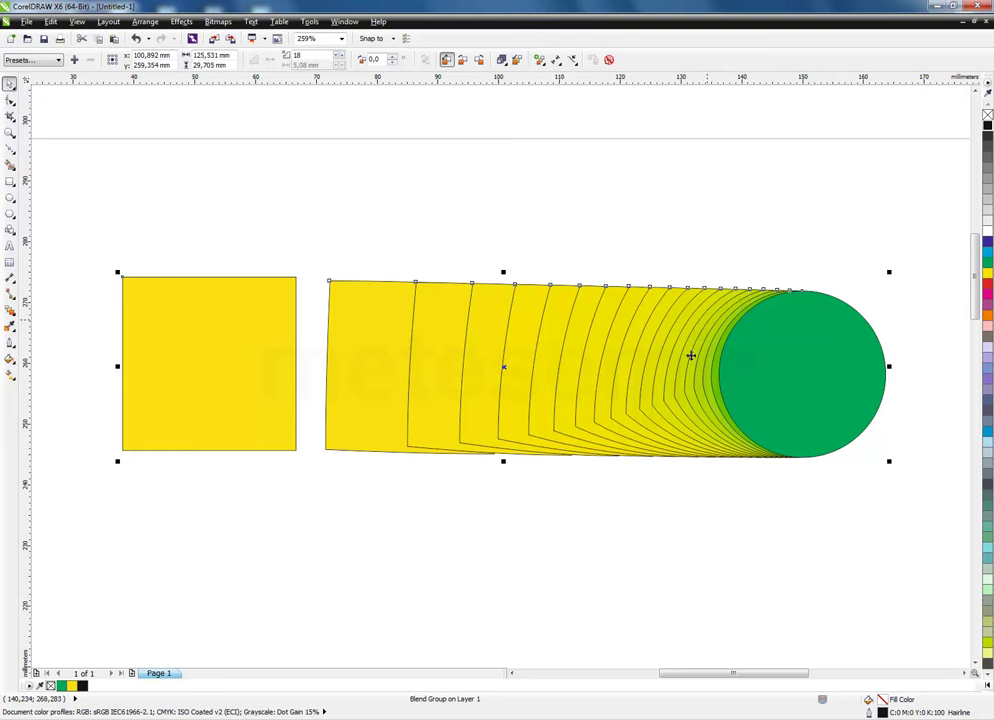
click(510, 61)
click(518, 62)
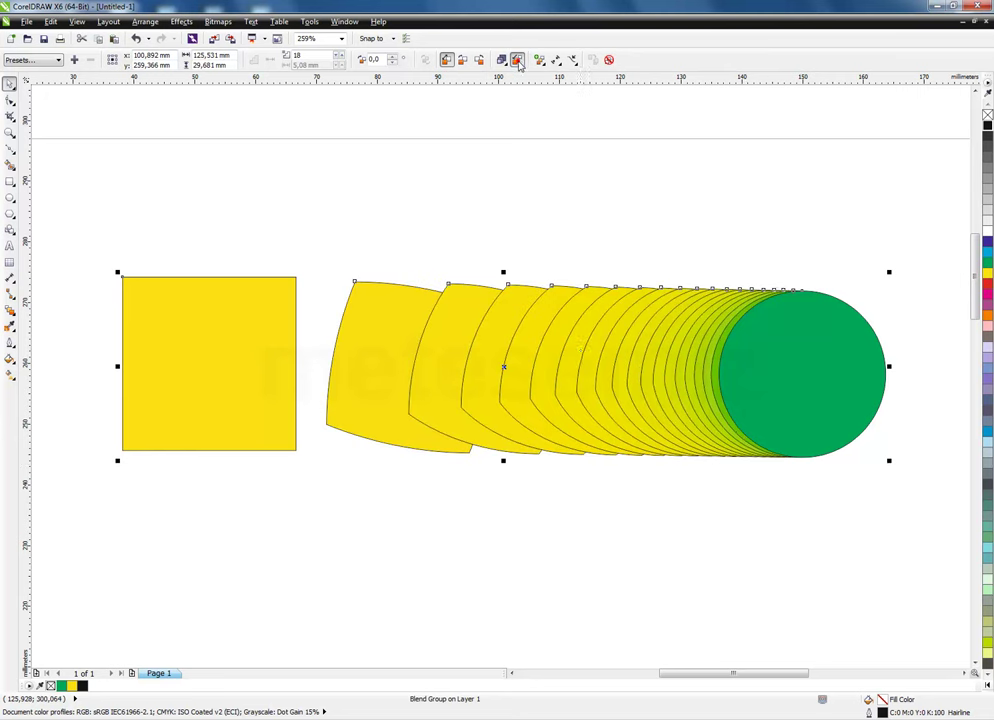
click(666, 266)
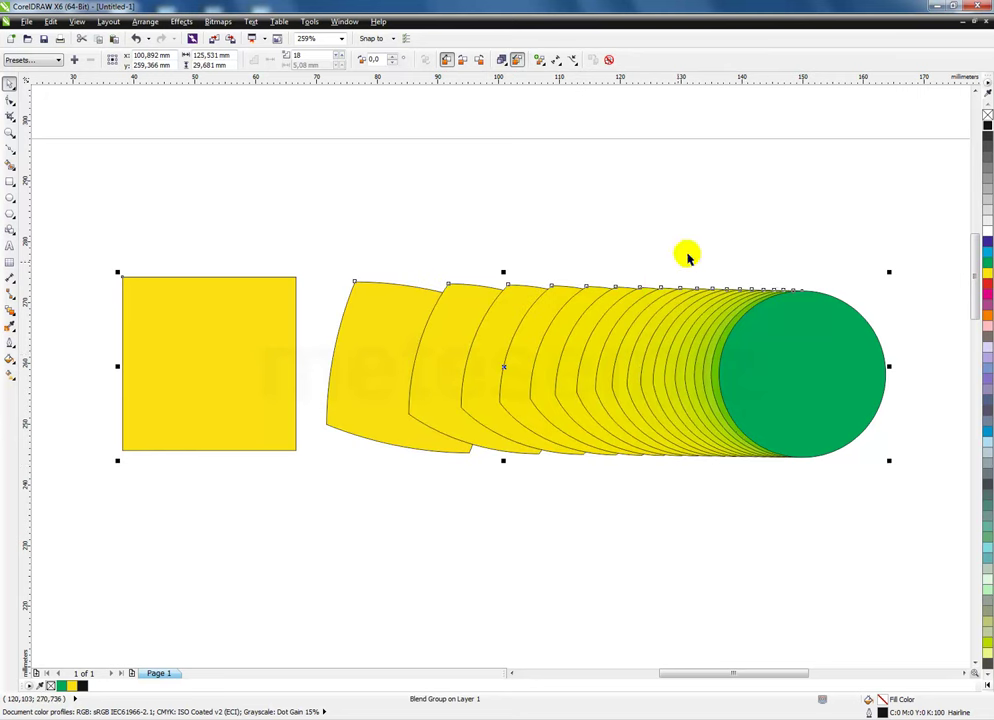
click(517, 61)
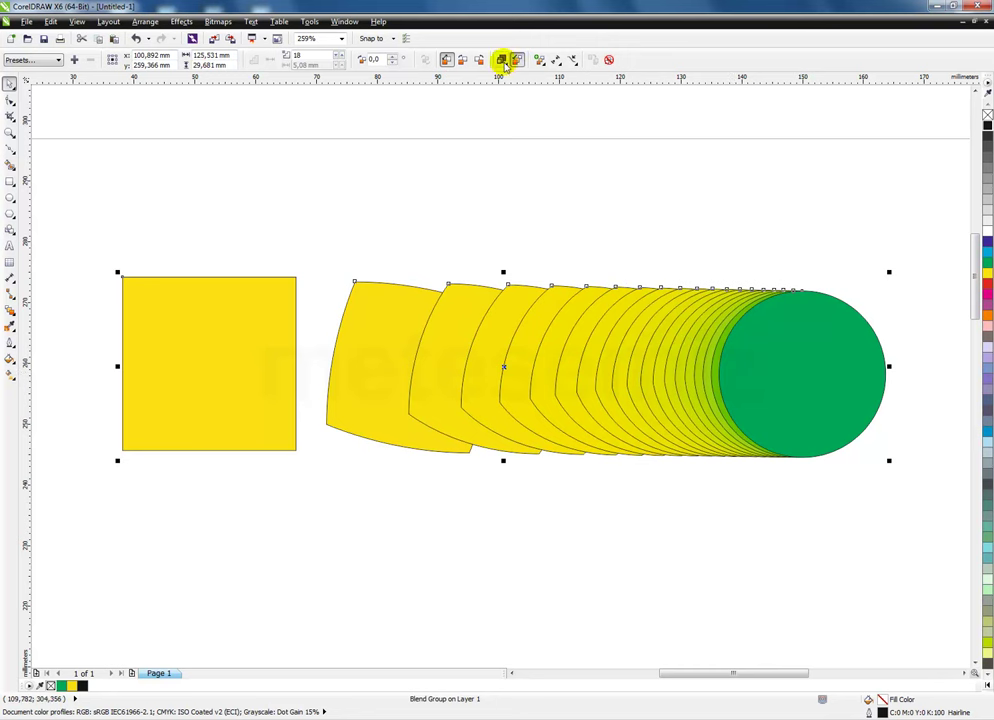
Push the linked acceleration further toward the circle, then shift it all the way toward the square
click(503, 61)
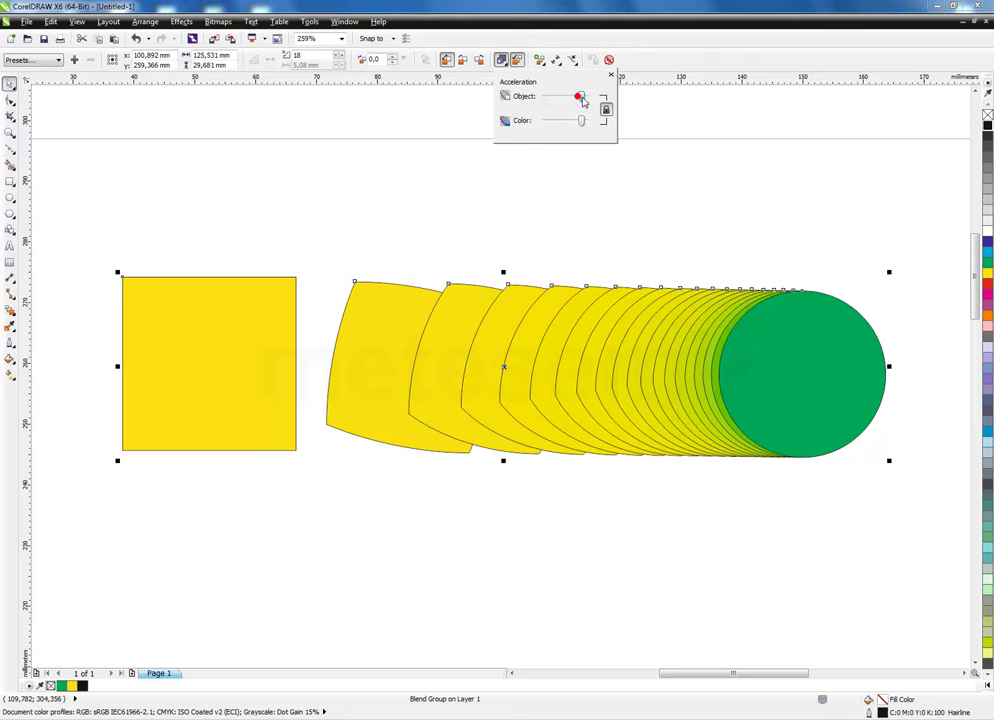
drag(581, 99, 584, 100)
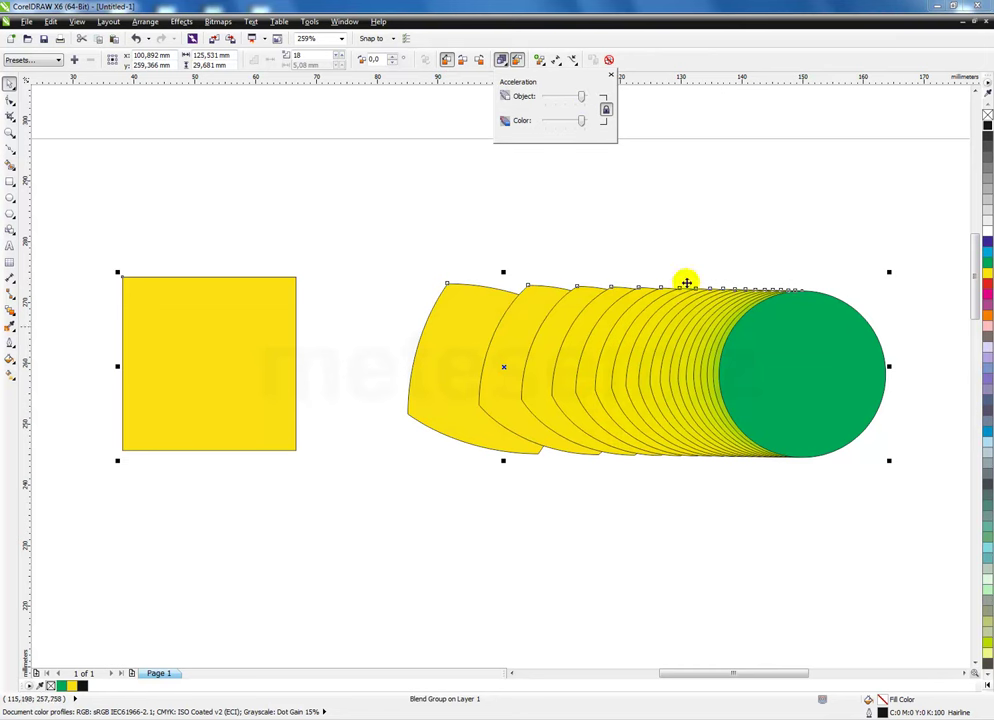
click(580, 107)
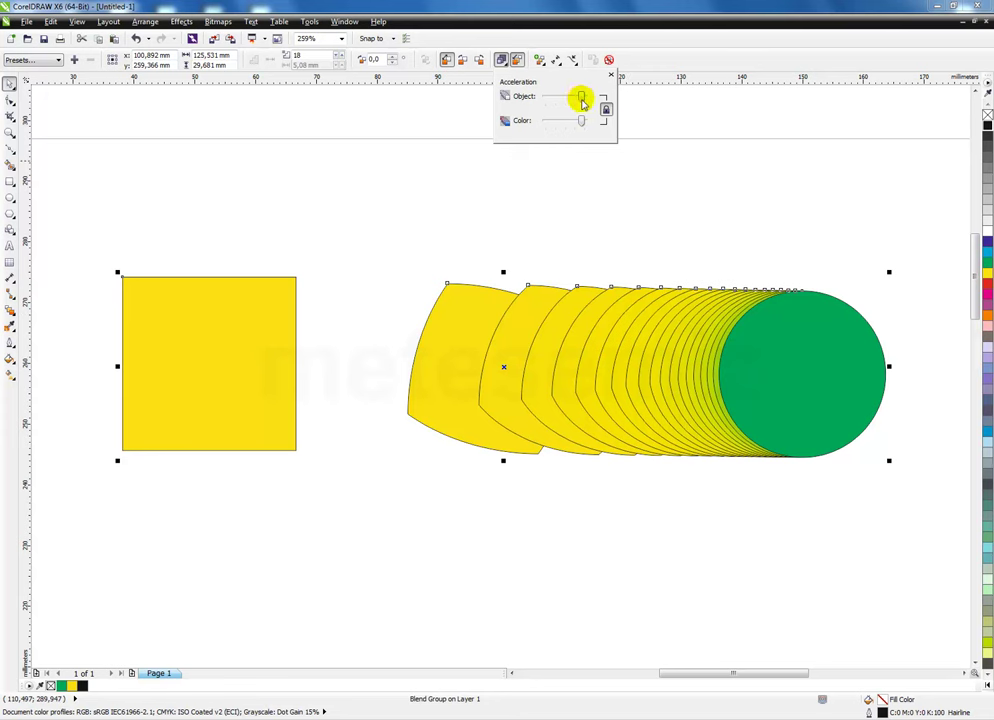
drag(559, 100, 550, 95)
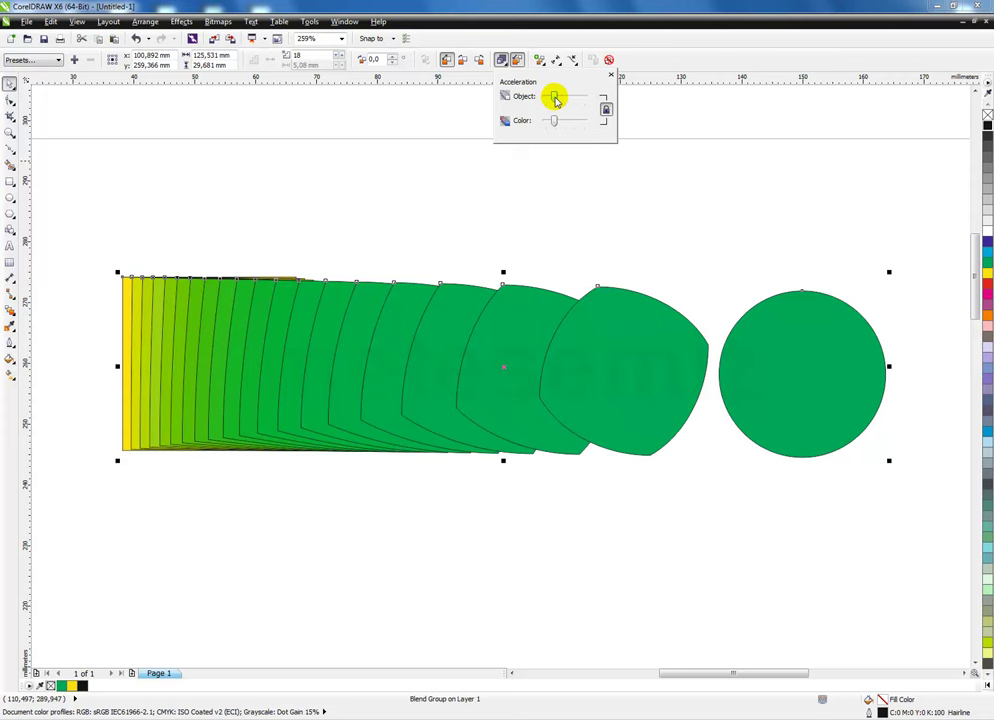
drag(556, 100, 548, 101)
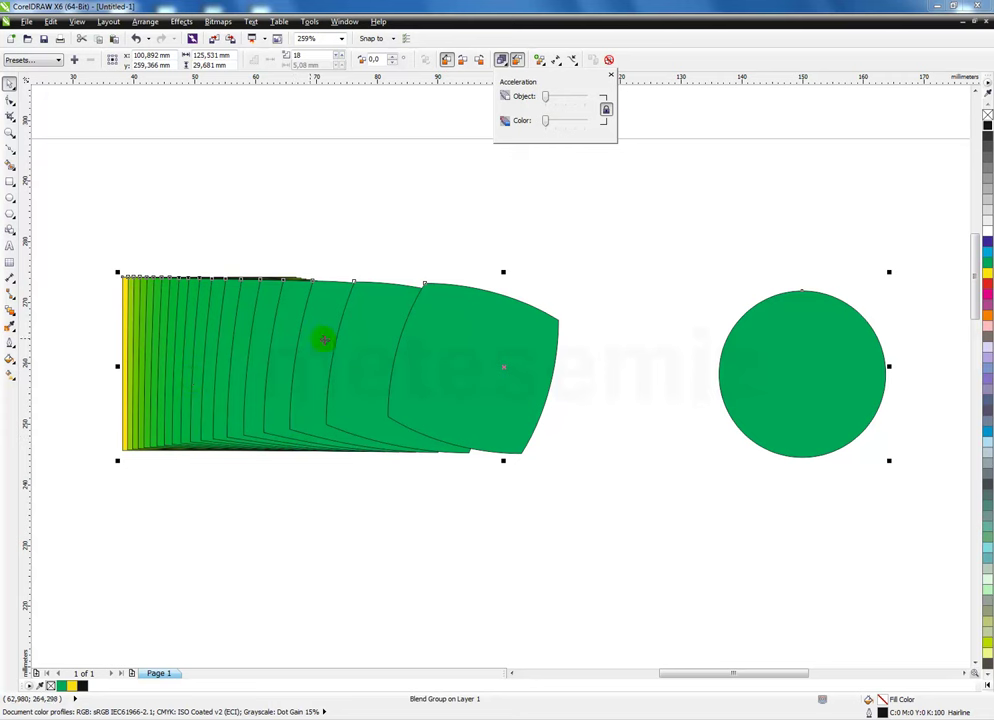
Return the linked acceleration to about the middle and turn off the blend's sizing acceleration
click(518, 62)
drag(567, 98, 565, 96)
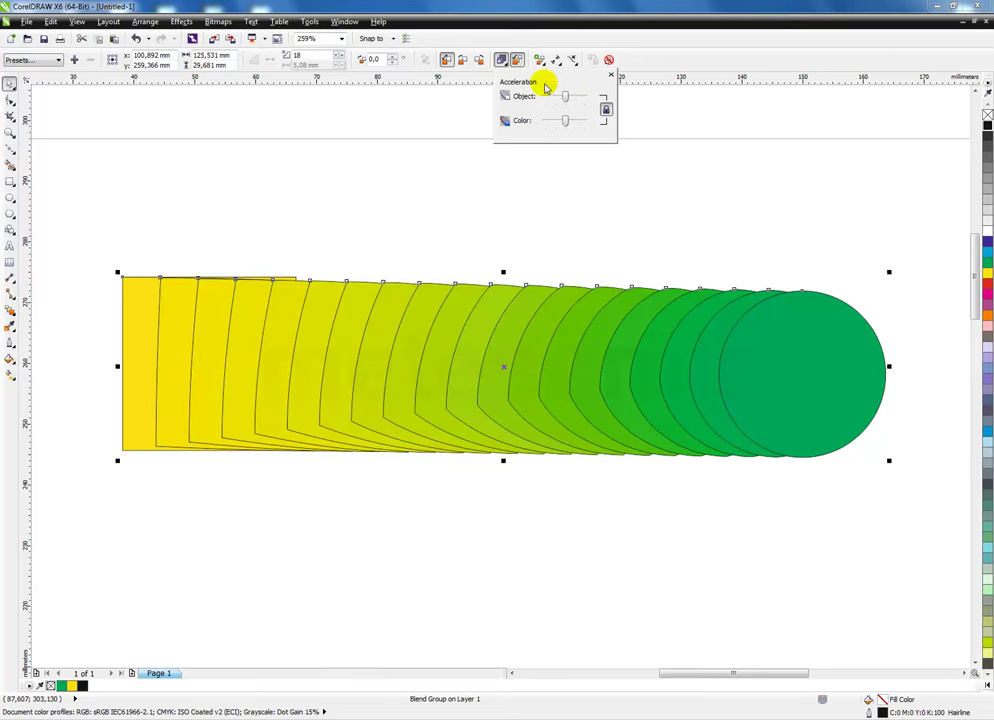
click(517, 60)
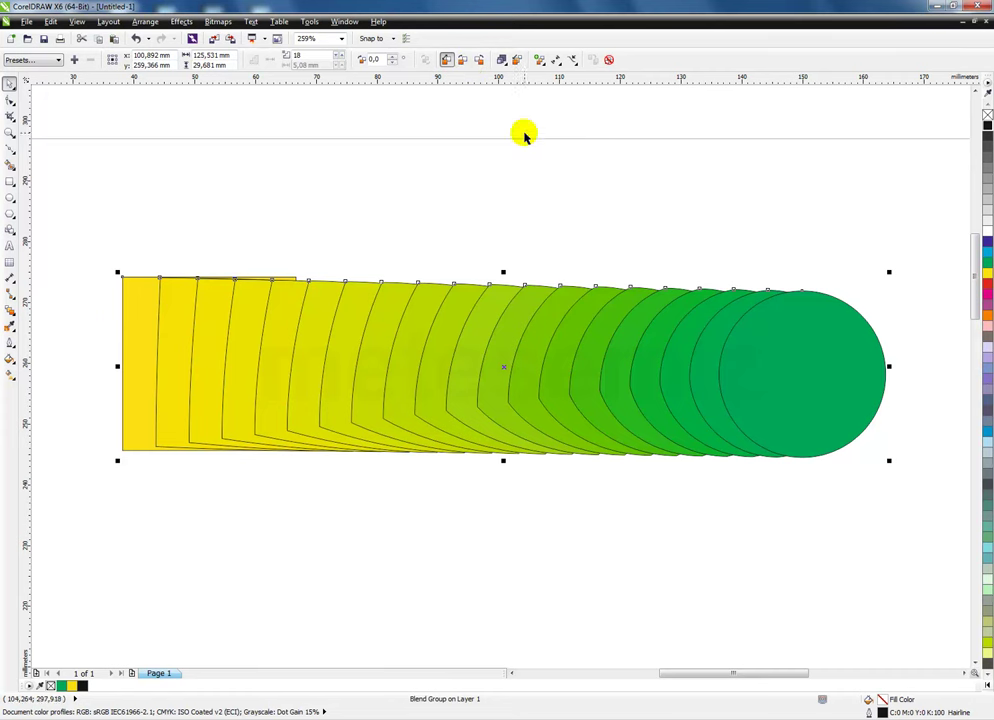
Split the square-to-circle blend at an intermediate shape near its middle, then clear the selection
click(541, 62)
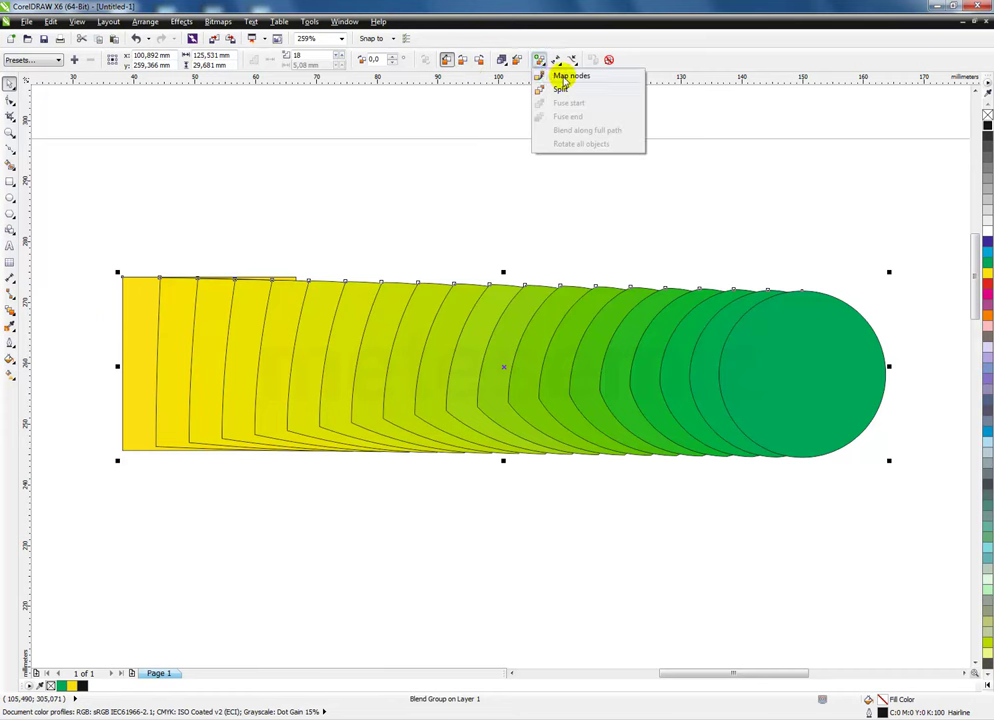
click(540, 62)
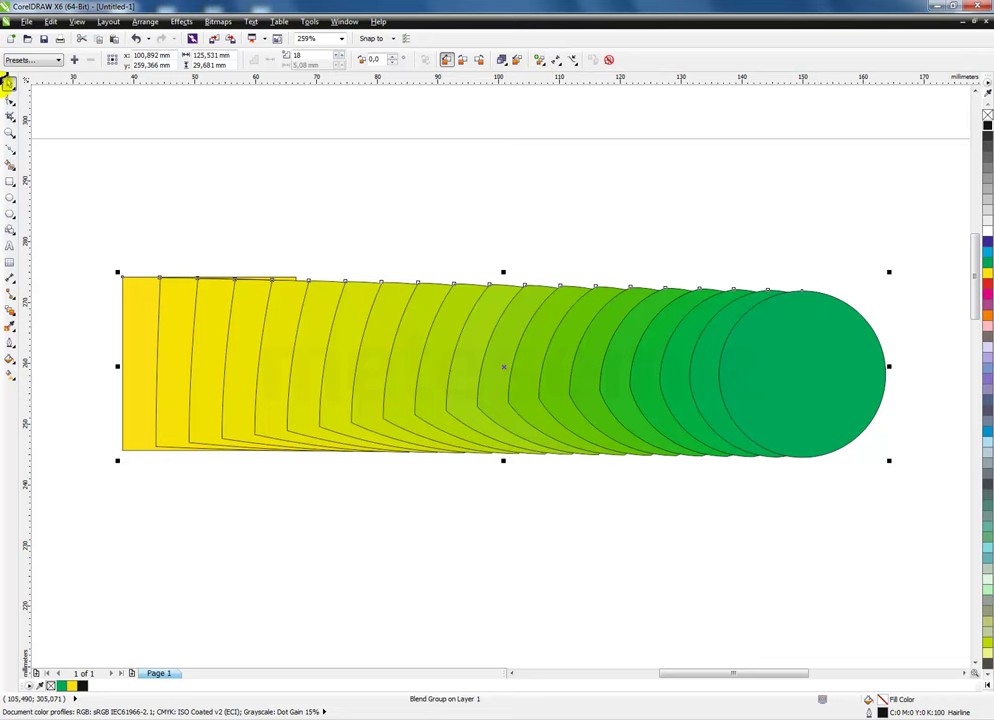
click(12, 82)
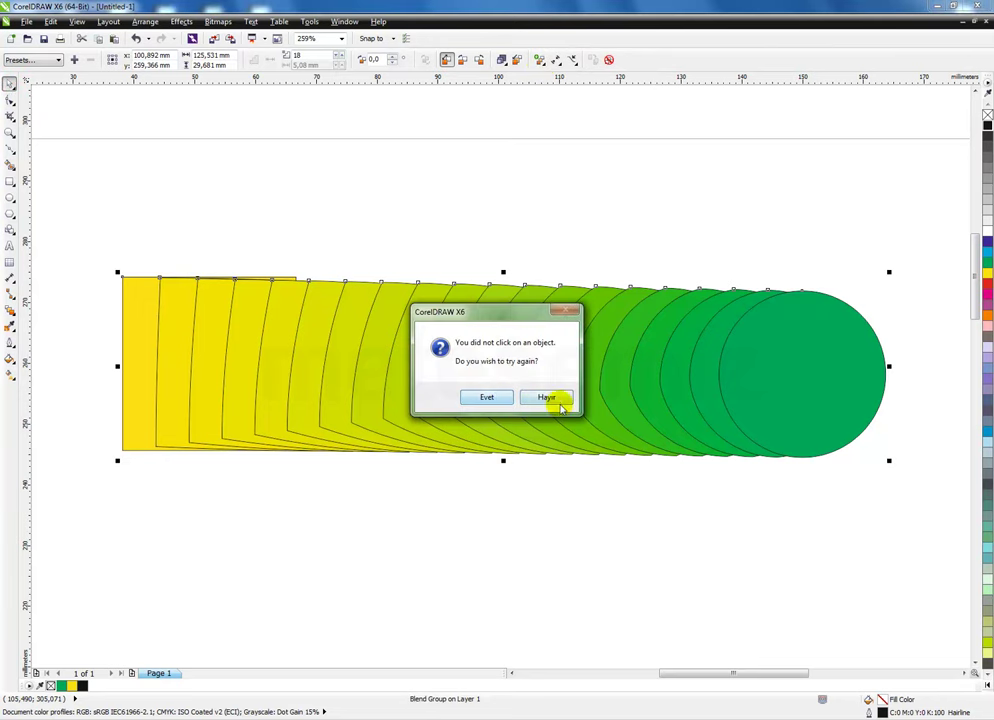
click(486, 399)
click(472, 330)
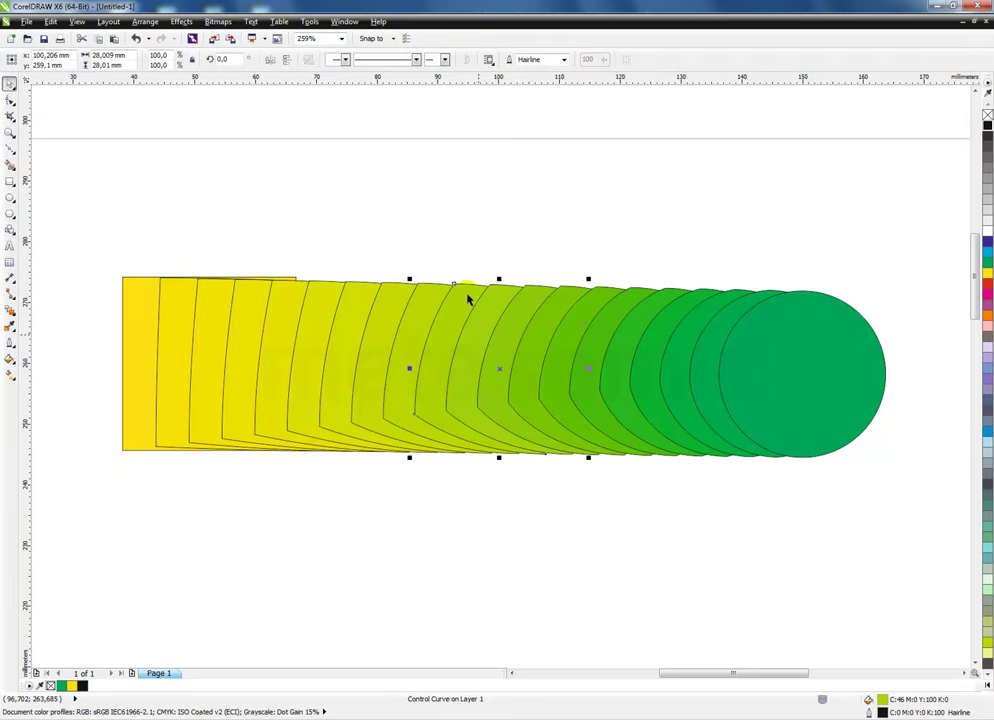
click(462, 233)
click(454, 300)
click(657, 345)
click(519, 213)
Draw a cross basic shape about 16 × 18 mm in the empty area below the square end of the blend
click(975, 661)
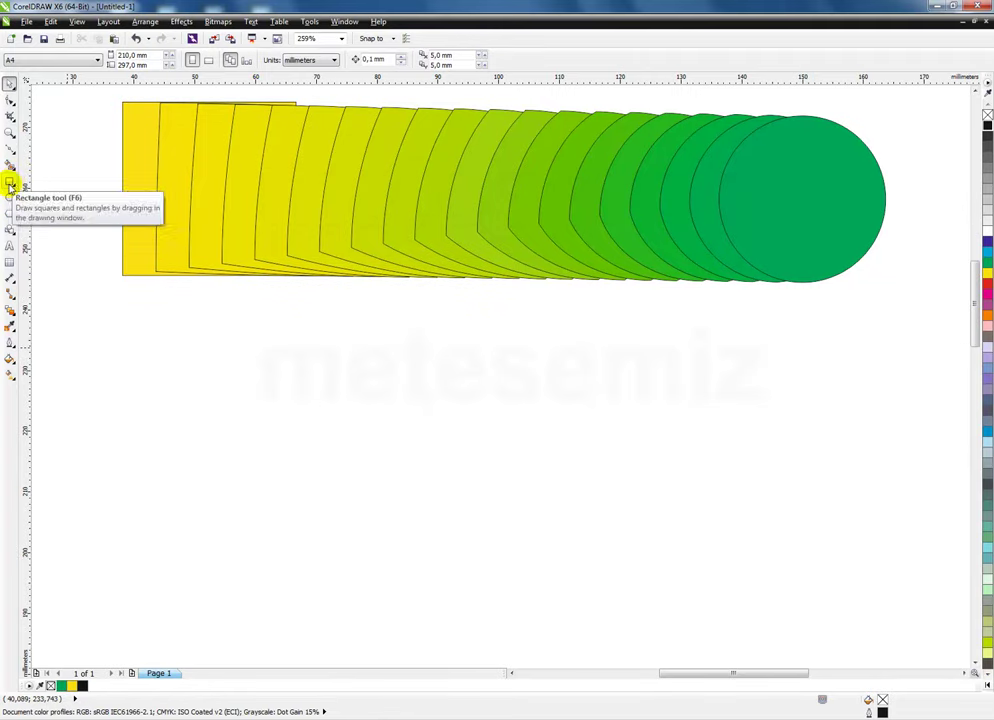
click(11, 230)
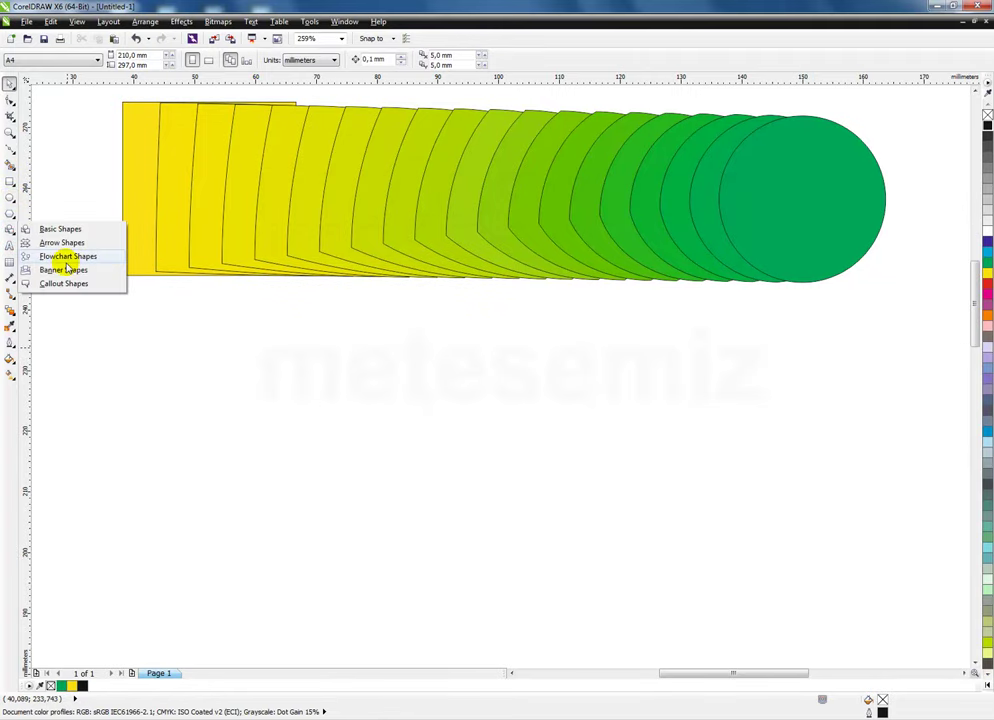
click(52, 229)
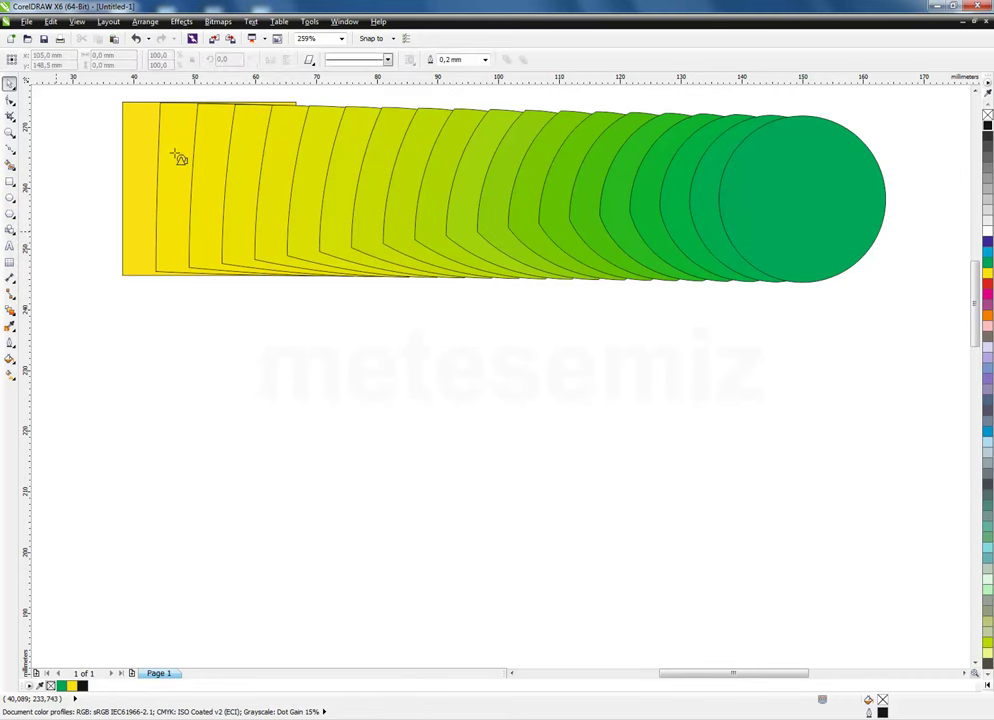
click(311, 61)
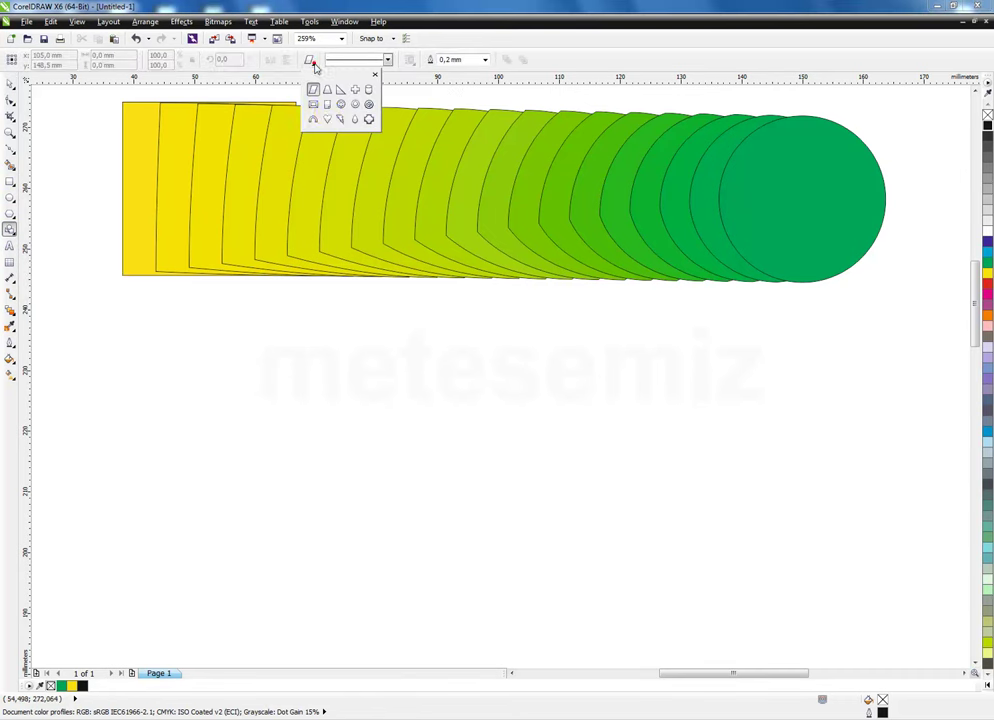
click(356, 89)
drag(203, 378, 302, 488)
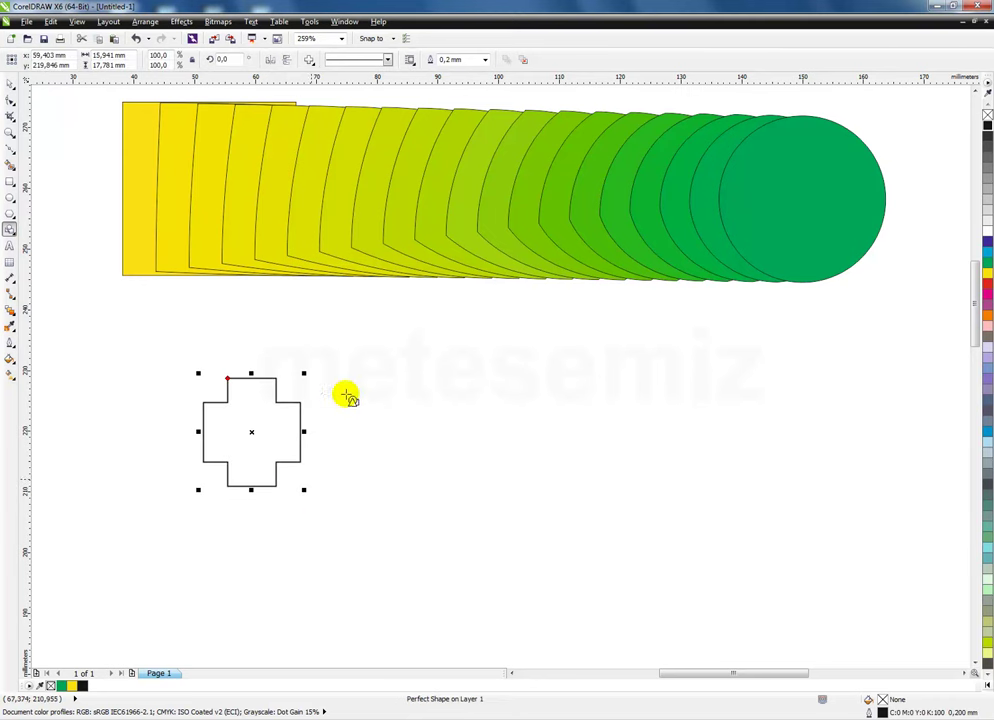
Draw a heart basic shape about 21 × 21 mm across from the cross and move it slightly down
click(311, 60)
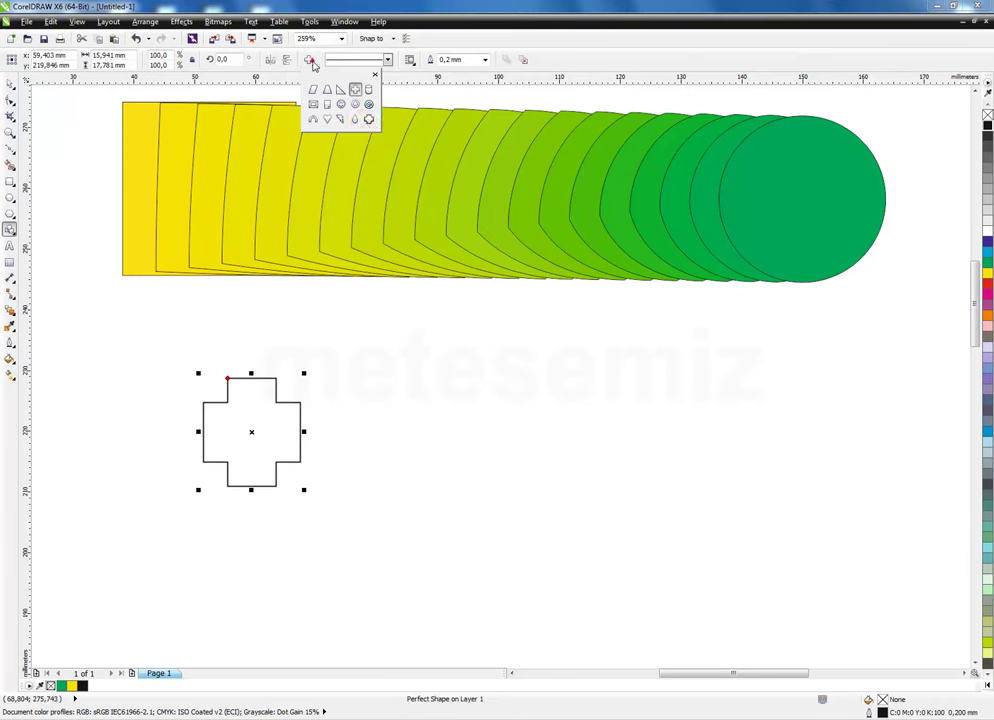
click(327, 121)
drag(643, 363, 748, 489)
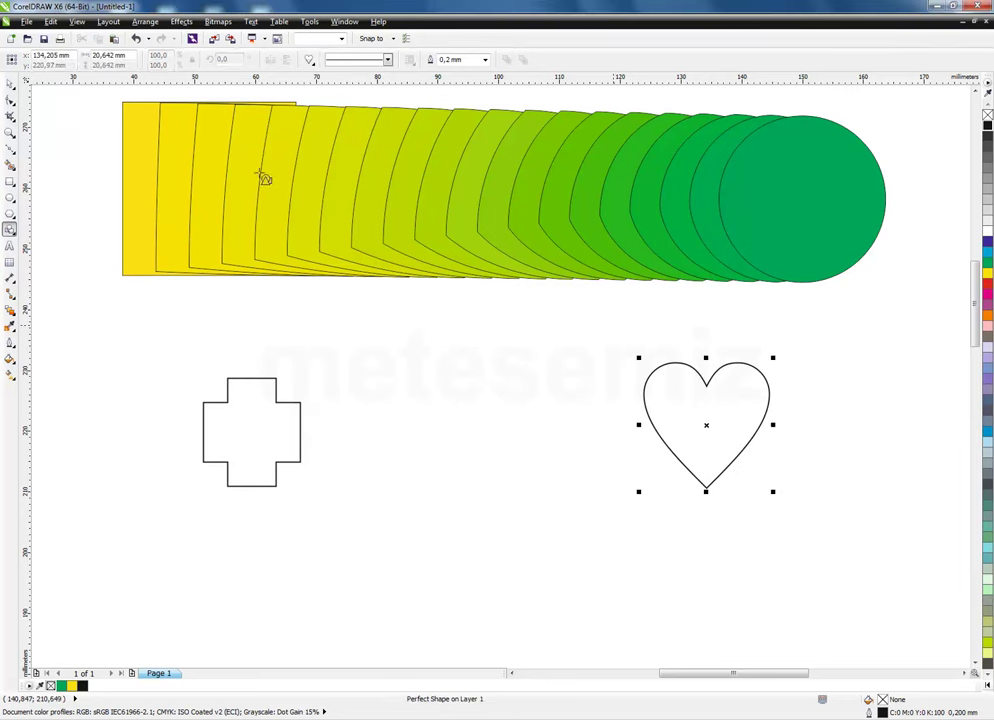
drag(702, 423, 702, 437)
Blend the cross into the heart with the Blend tool, then deselect the blend
click(10, 310)
drag(251, 432, 736, 458)
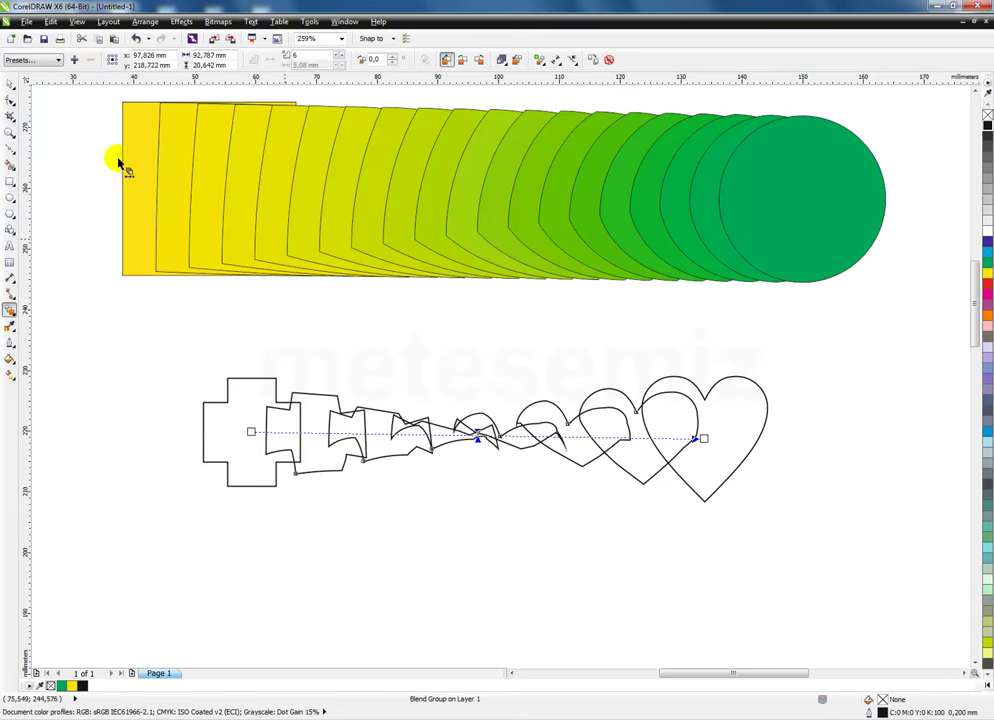
click(10, 85)
click(916, 504)
Place a copy of the cross-to-heart blend directly below the original
click(975, 665)
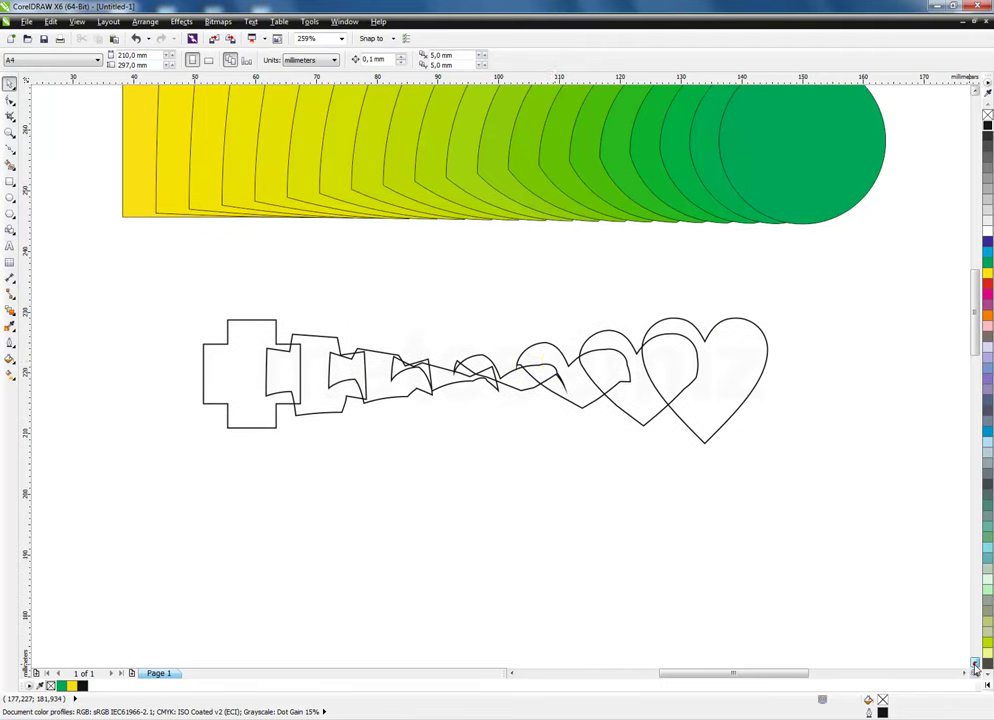
click(557, 369)
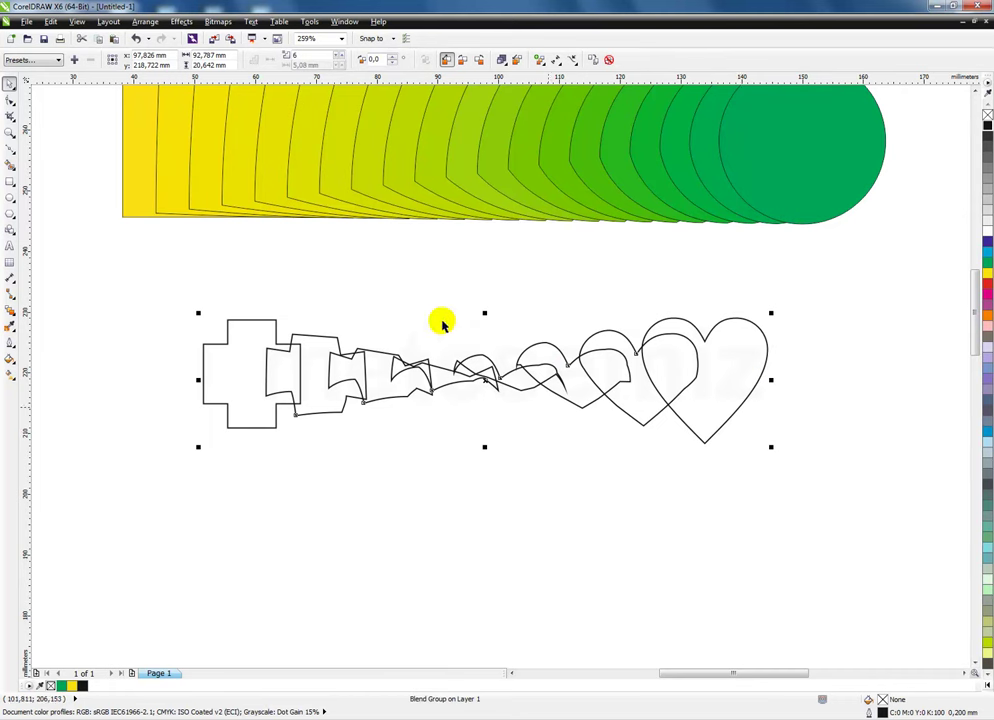
drag(482, 380, 486, 546)
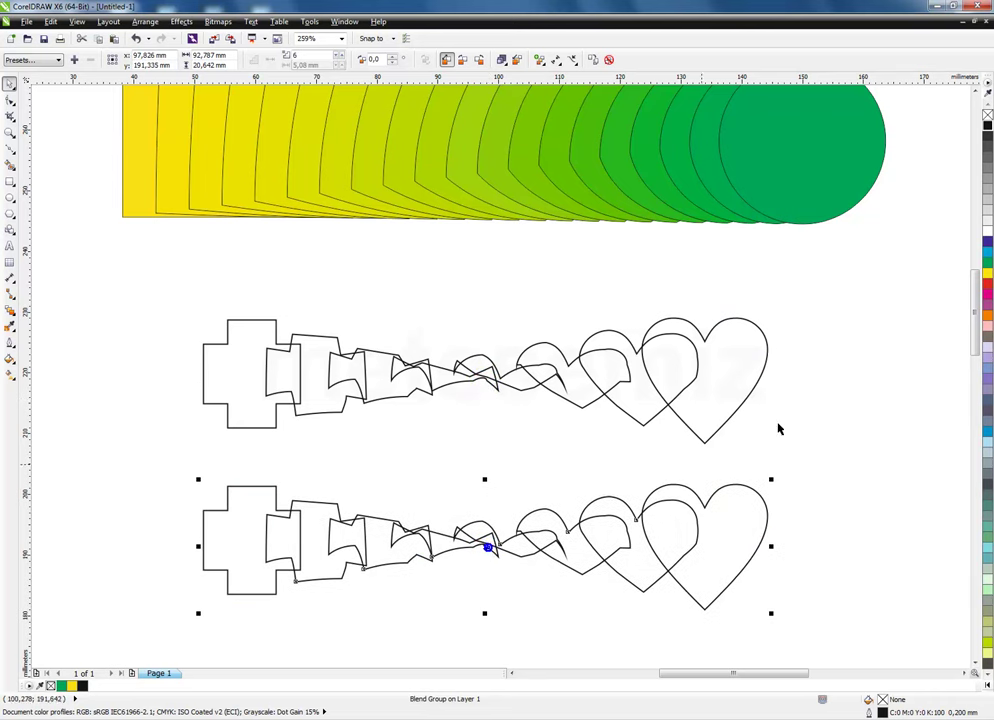
Map the copied blend's nodes, matching the heart's upper-right lobe node to the cross's top-right corner node
click(556, 59)
click(539, 60)
click(558, 77)
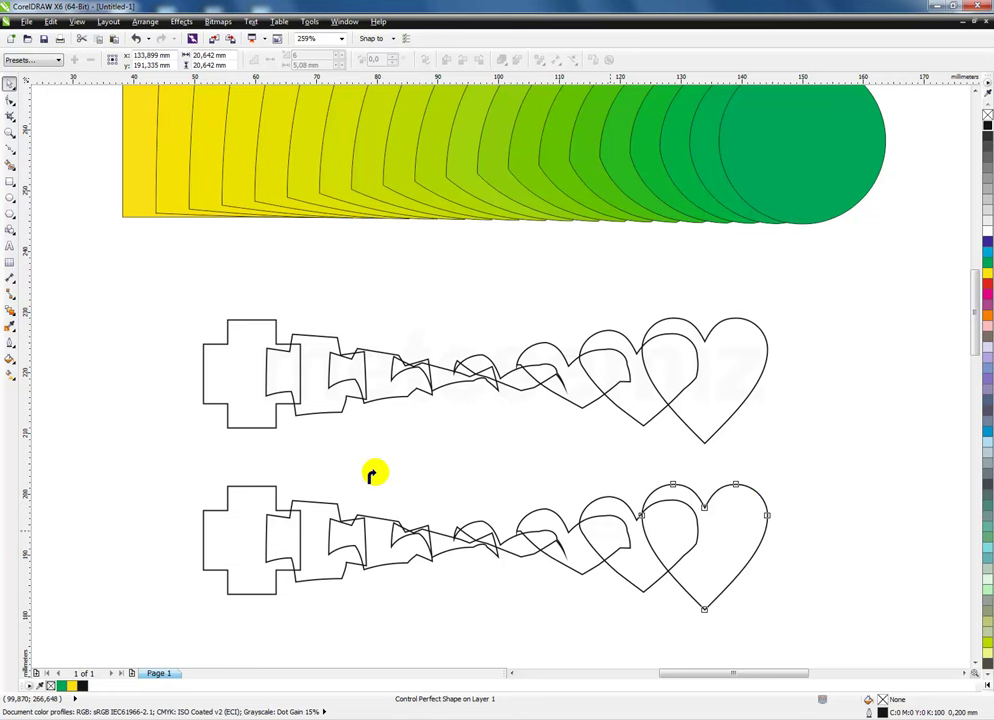
click(733, 487)
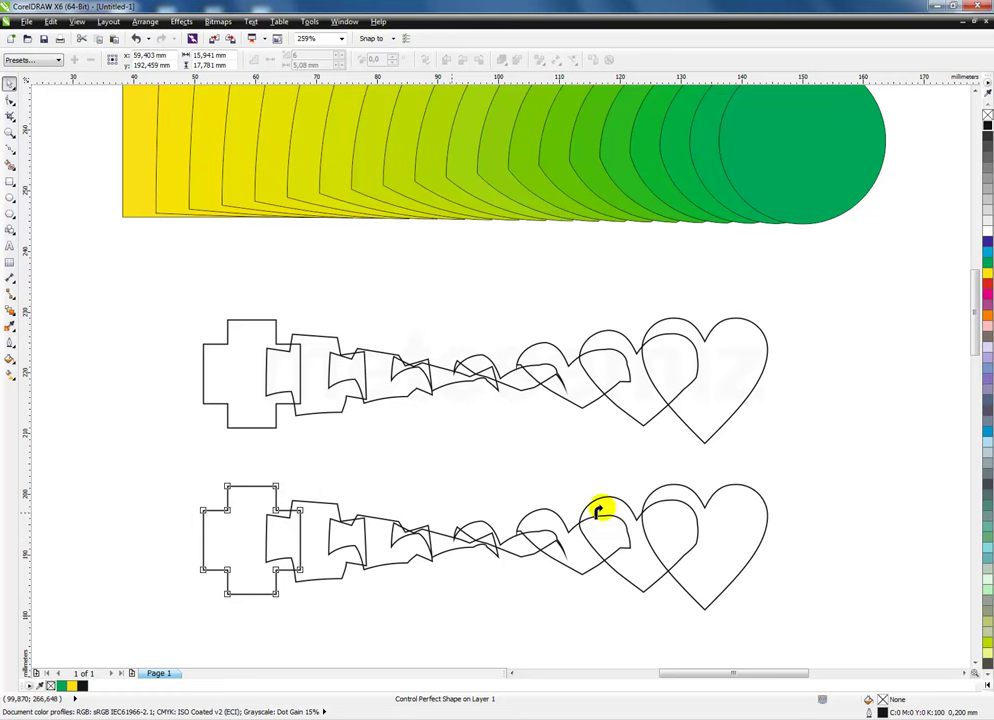
click(275, 488)
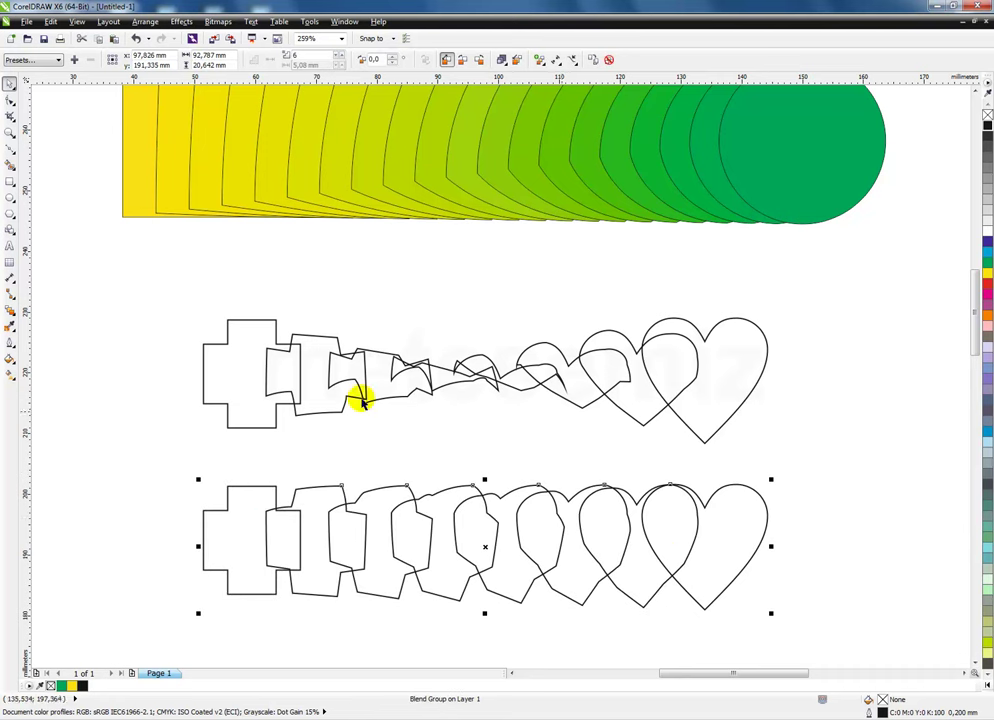
Remap the lower cross-to-heart blend's nodes, matching the heart's upper-left lobe node to the cross's top-left corner node, and deselect it
click(974, 667)
click(538, 60)
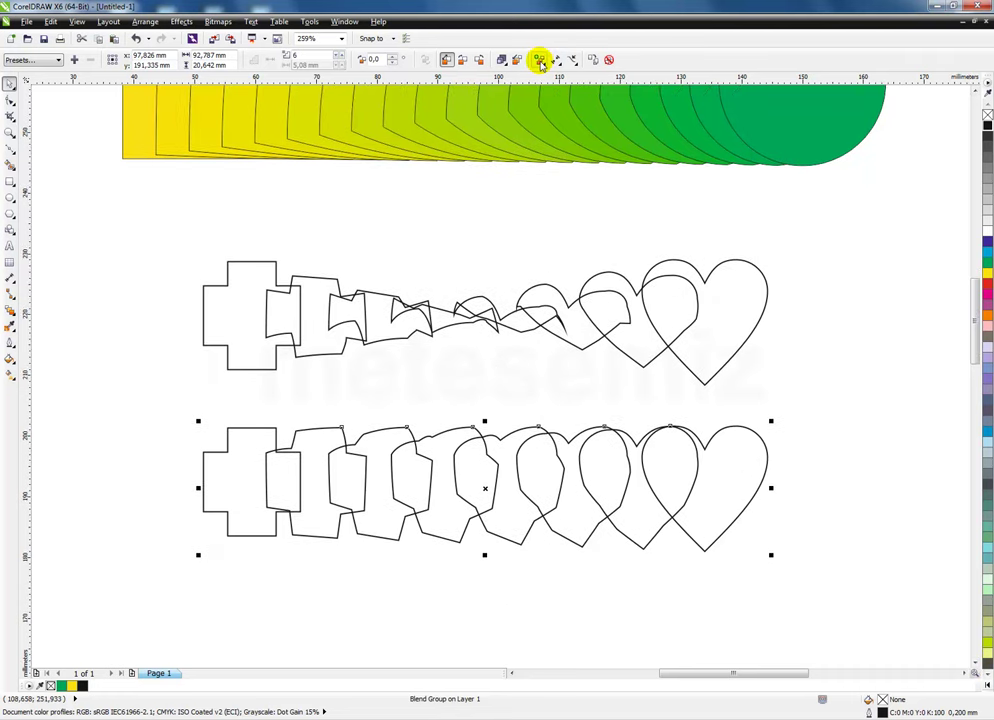
click(555, 60)
click(538, 60)
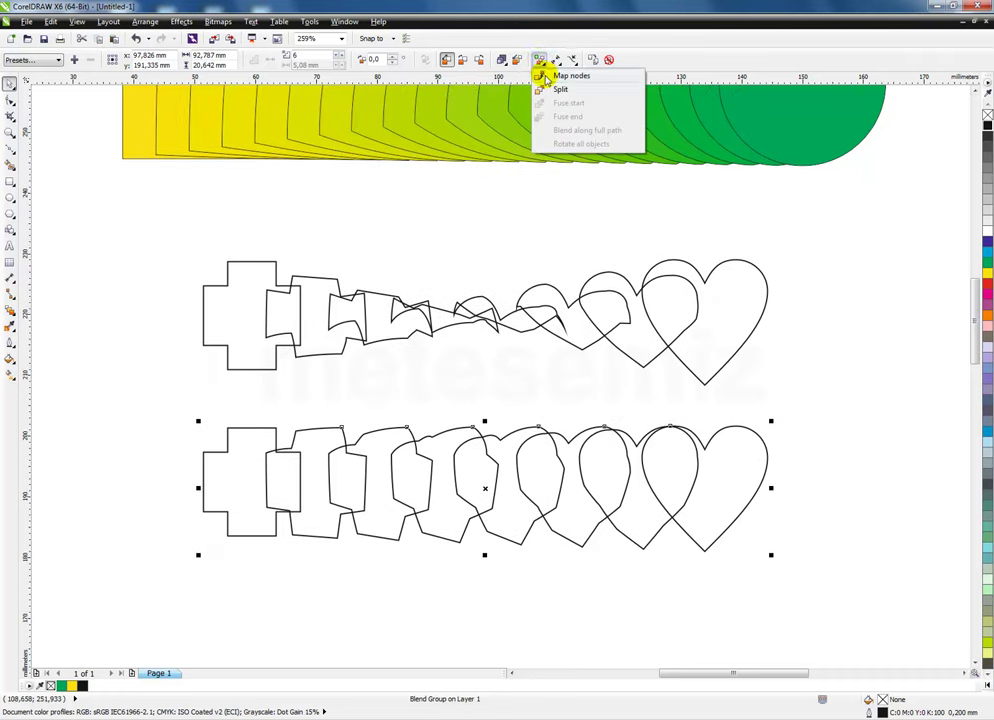
click(545, 78)
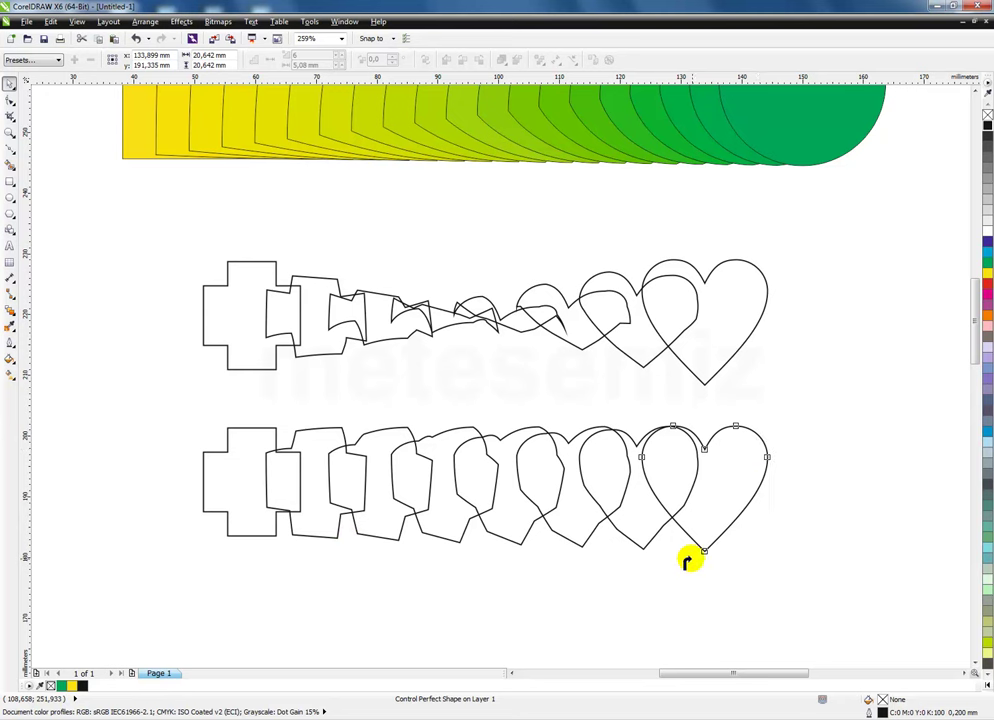
click(668, 427)
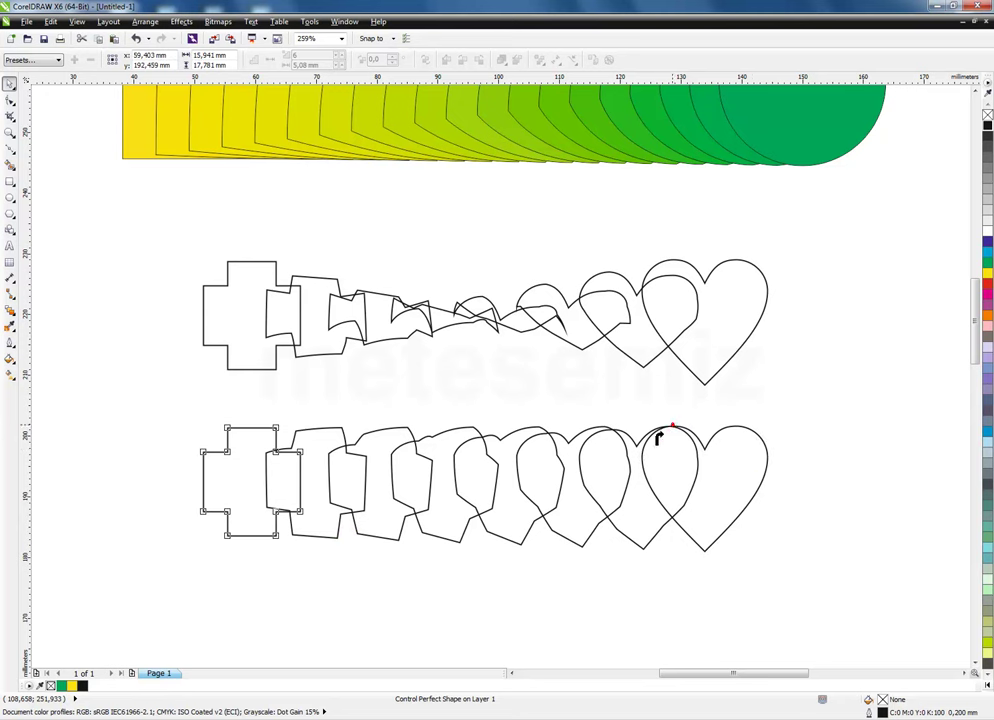
click(226, 428)
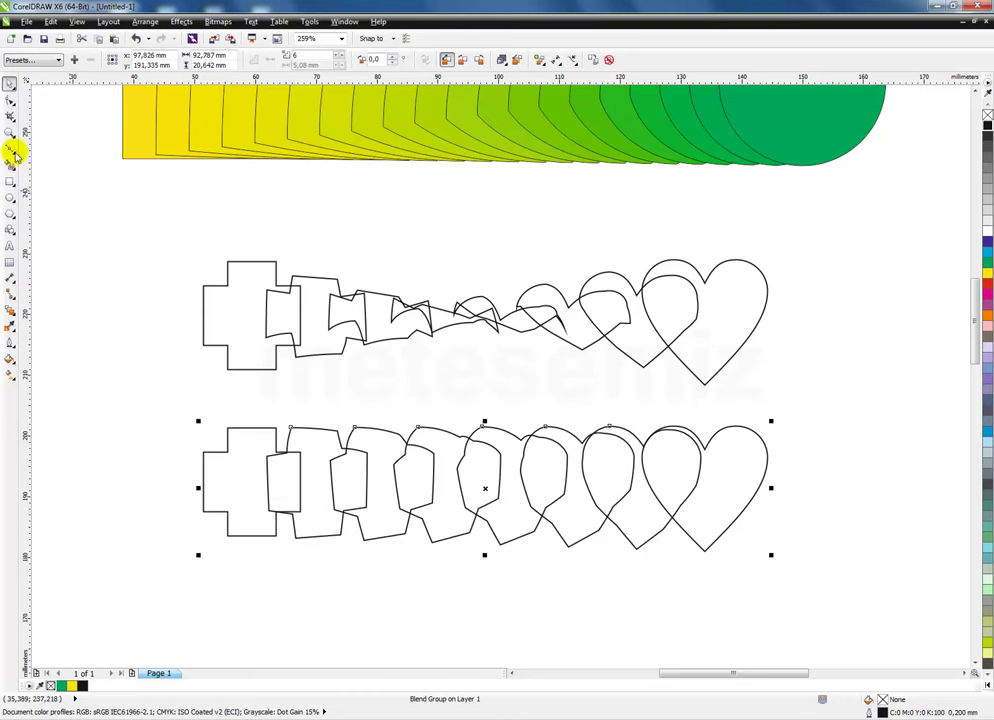
click(160, 215)
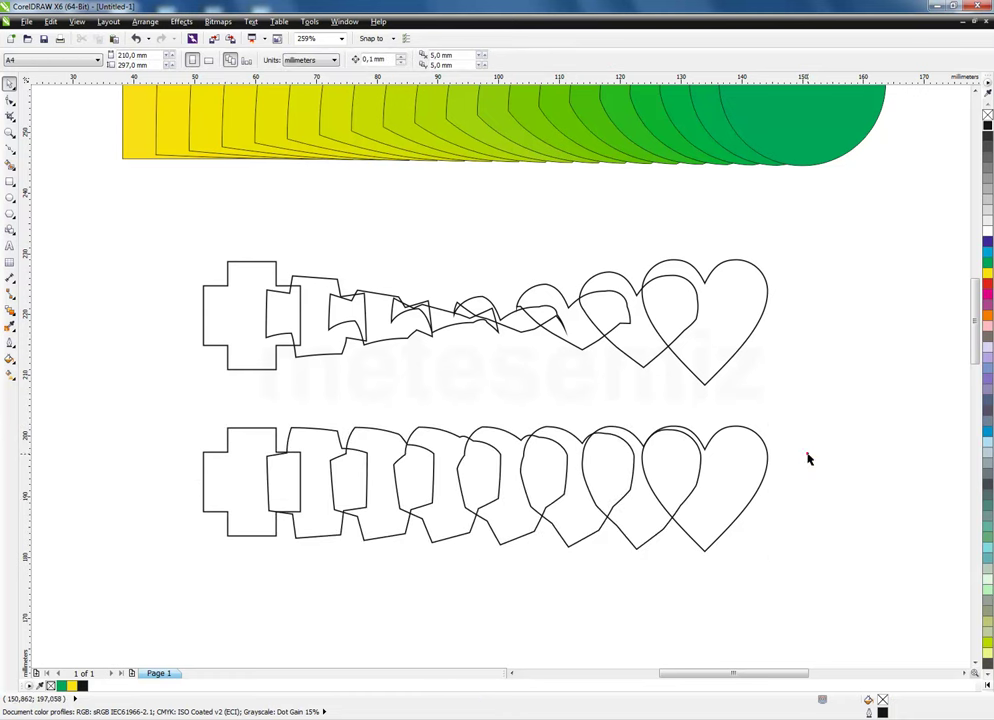
Move the lower cross-to-heart blend slightly up and to the right, and select the upper blend
click(486, 488)
drag(502, 485, 490, 483)
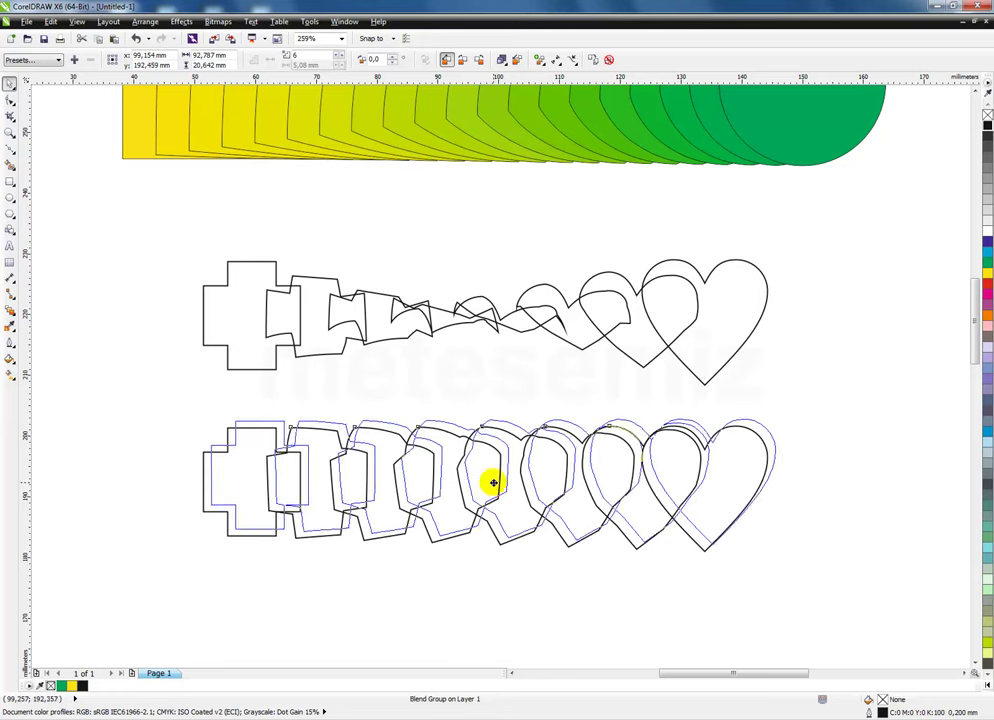
click(905, 333)
click(496, 323)
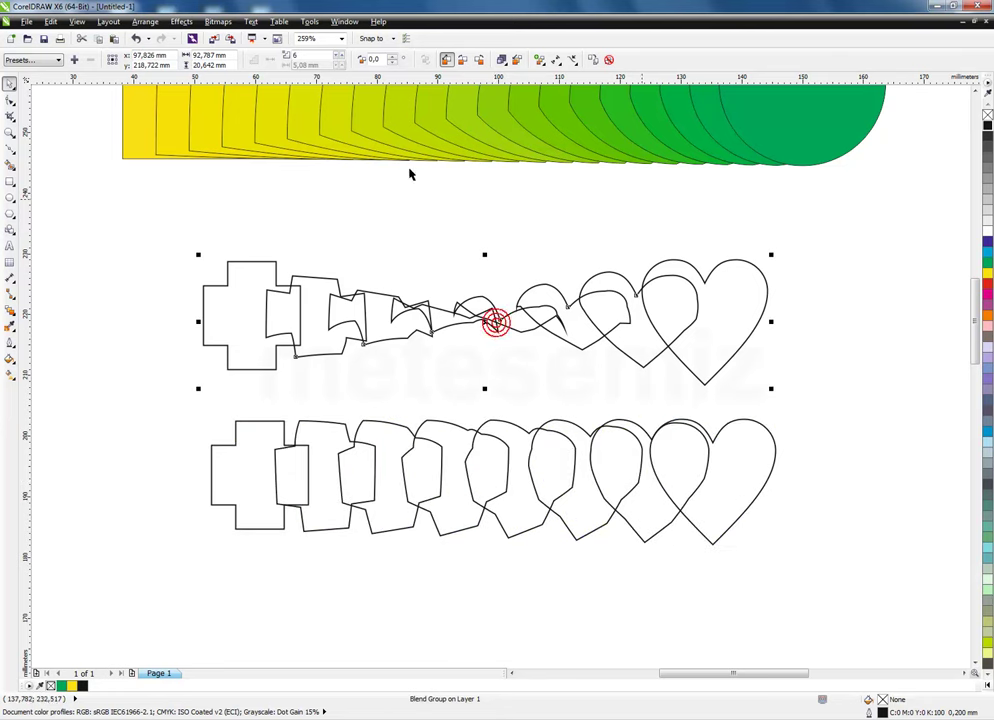
Select both cross-to-heart blends together and delete them
click(839, 564)
drag(868, 592, 184, 412)
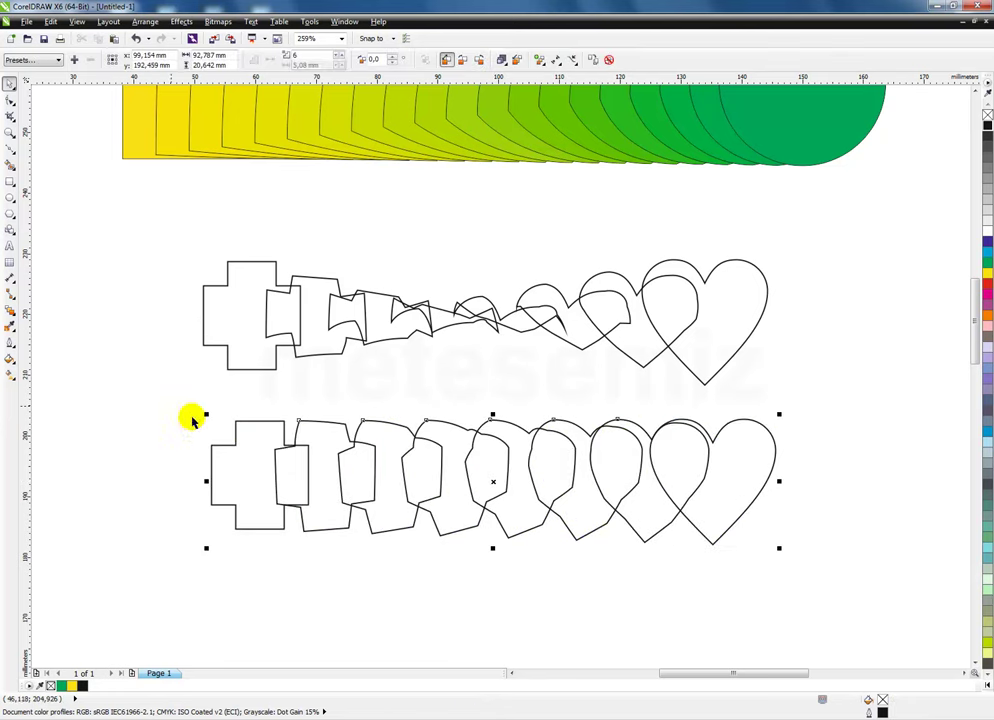
click(866, 451)
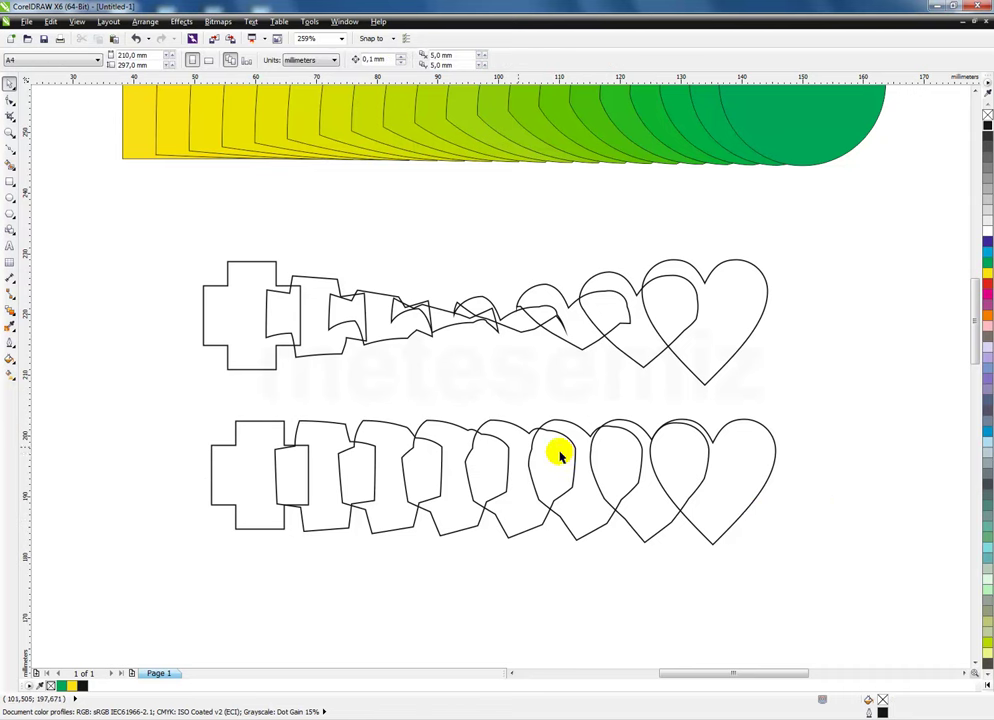
drag(864, 597, 182, 406)
click(455, 475)
drag(900, 603, 149, 231)
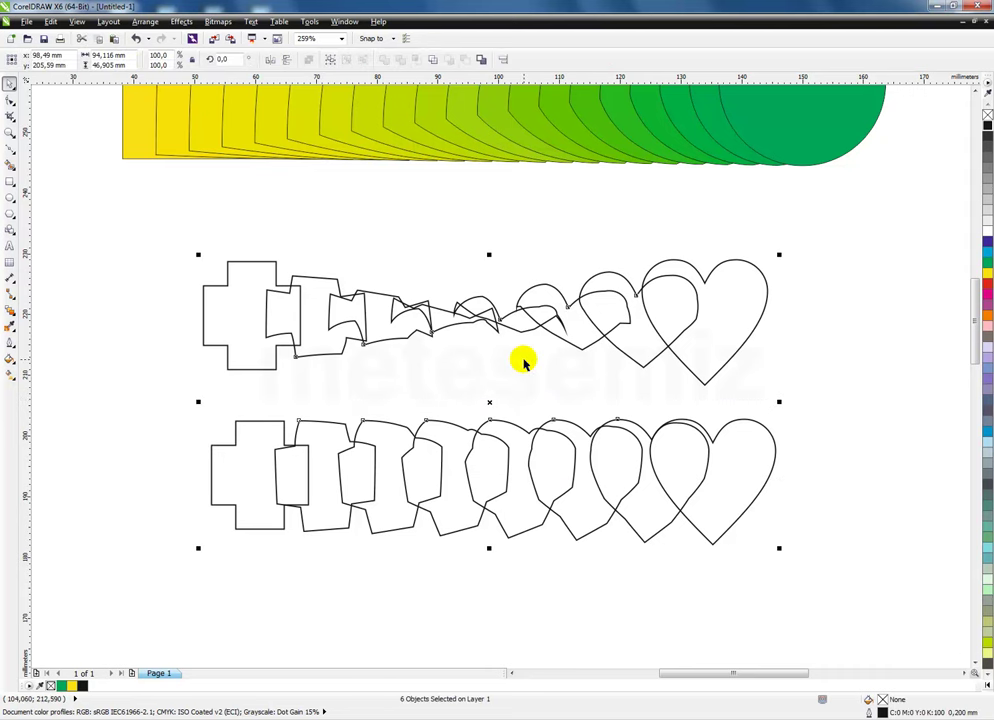
key(Delete)
Delete the yellow-to-green square-to-circle blend near the page's upper edge
scroll(976, 88, up, 5)
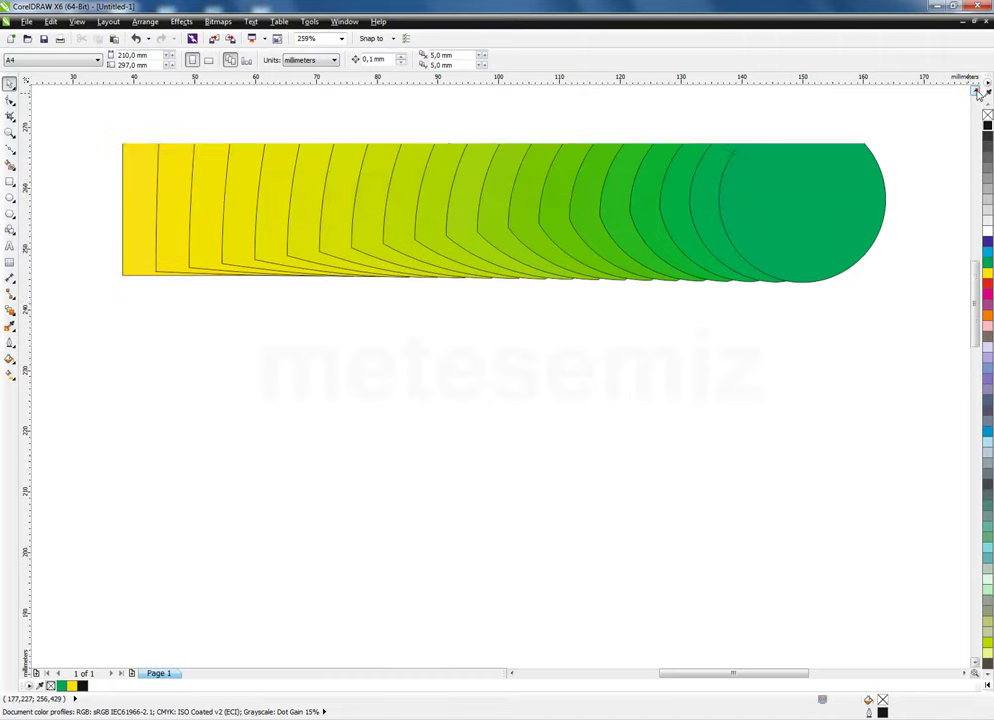
click(604, 339)
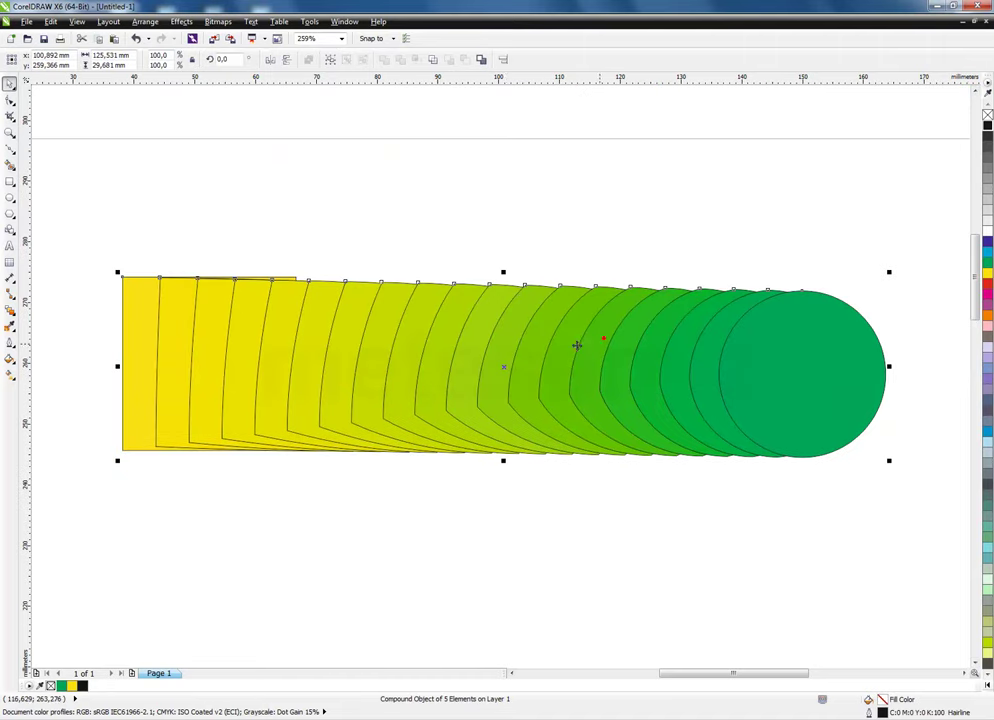
click(461, 205)
drag(911, 535, 97, 220)
key(Delete)
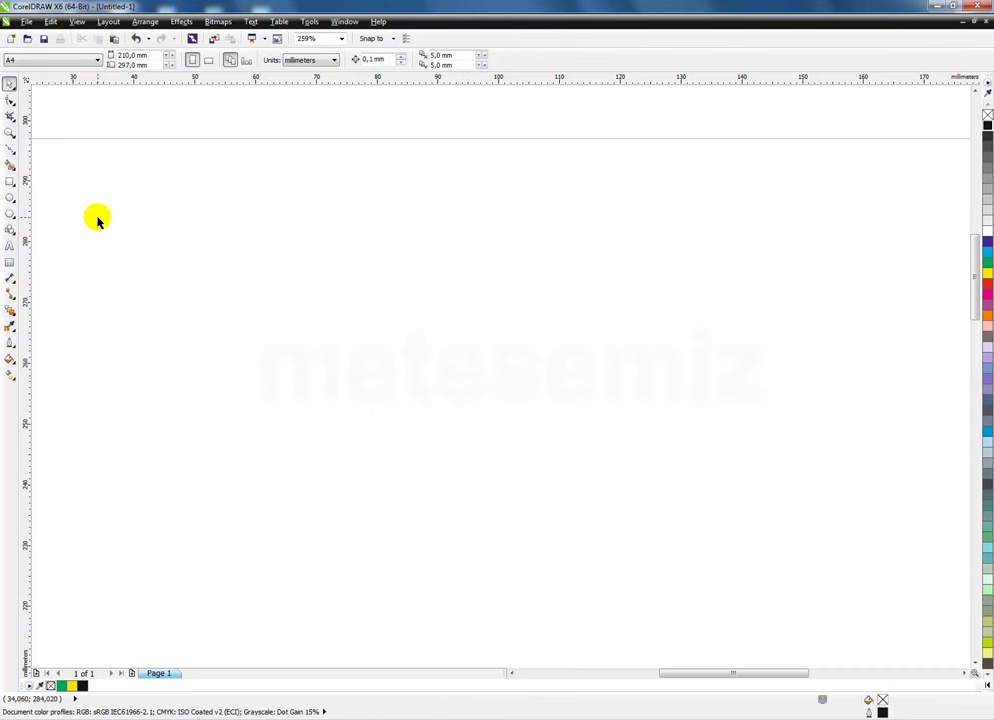
Draw a square near the page's upper left and a circle about 19.5 mm across well to its right
click(10, 181)
drag(113, 297, 211, 396)
click(10, 197)
drag(607, 298, 723, 370)
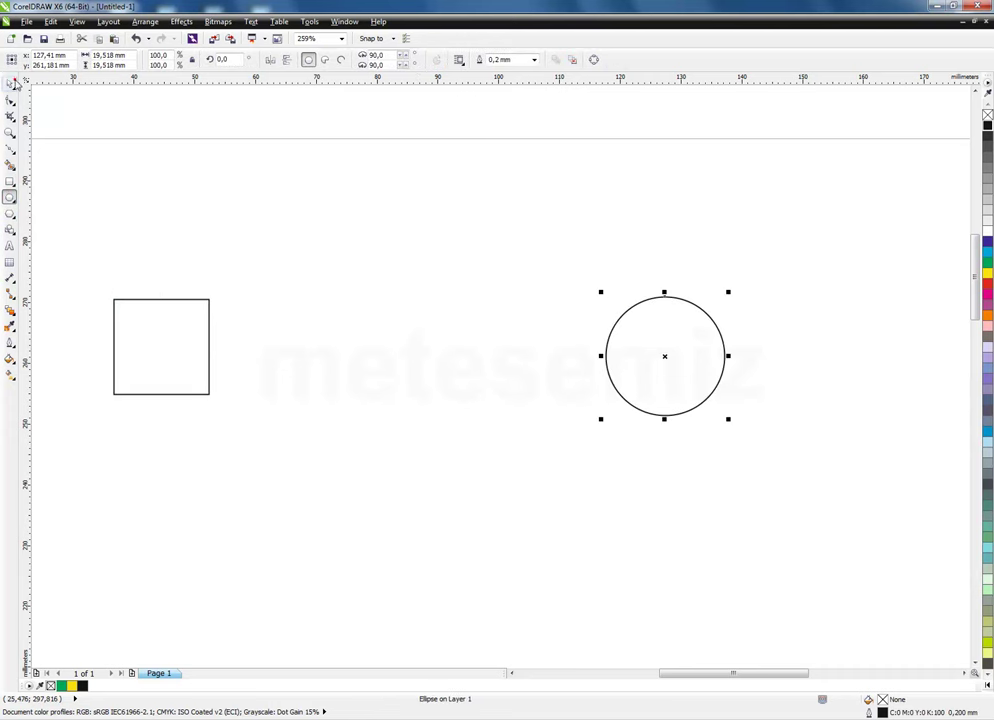
Fill the circle green and the square magenta, and blend them with the Blend tool using 12 steps
click(987, 262)
drag(98, 345, 664, 356)
click(10, 312)
click(10, 86)
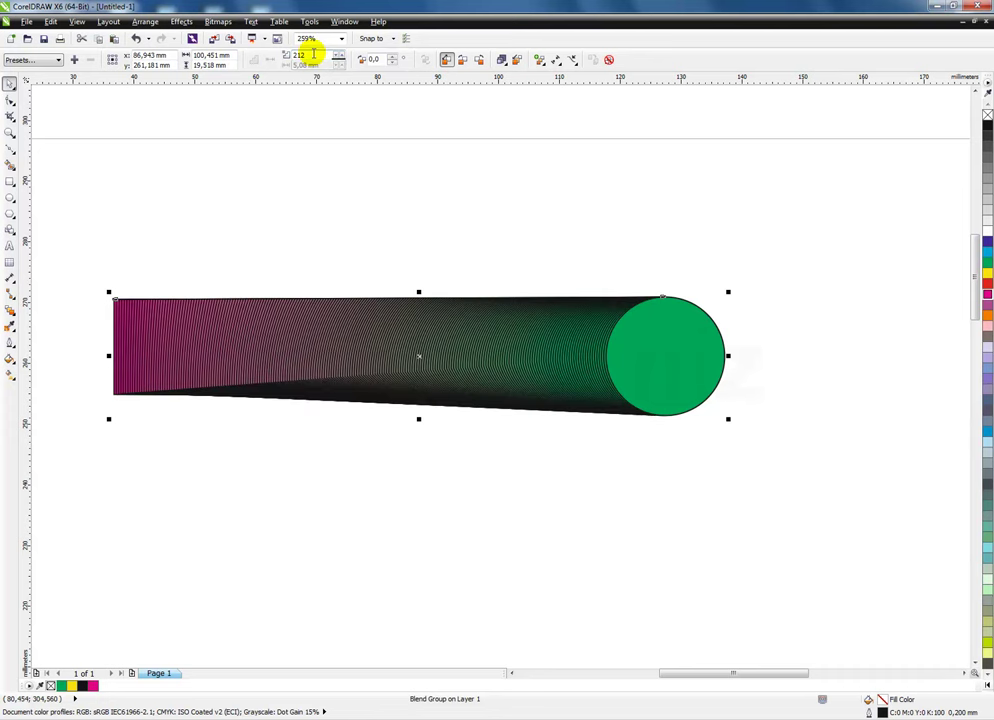
key(Return)
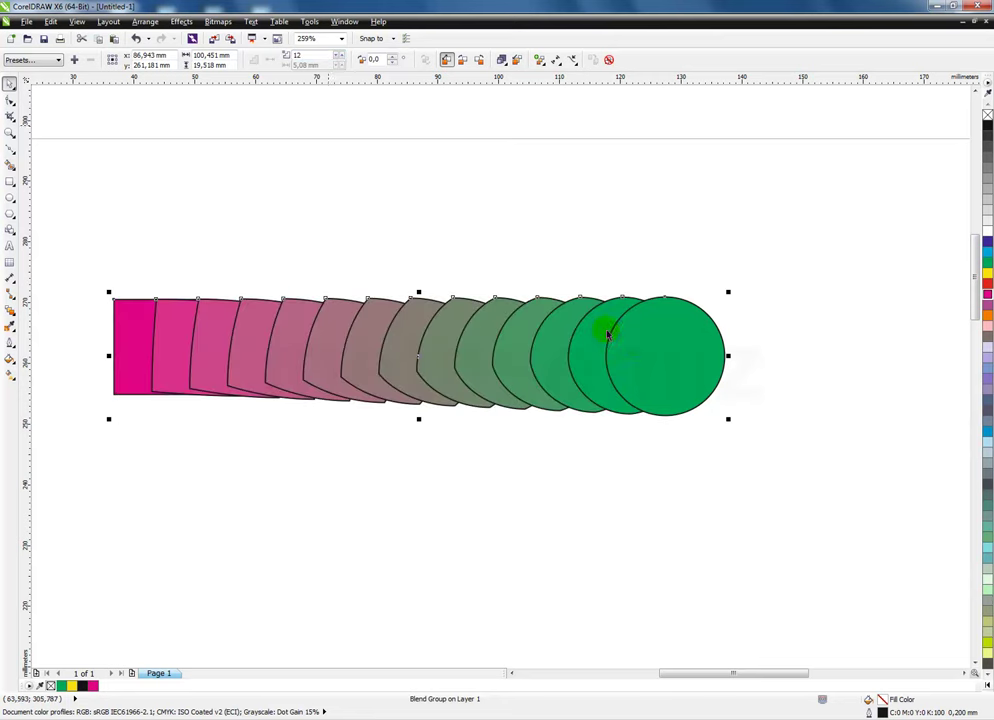
Move the blend slightly right and down, and replace its outline with a black hairline
drag(559, 370, 627, 388)
right_click(988, 114)
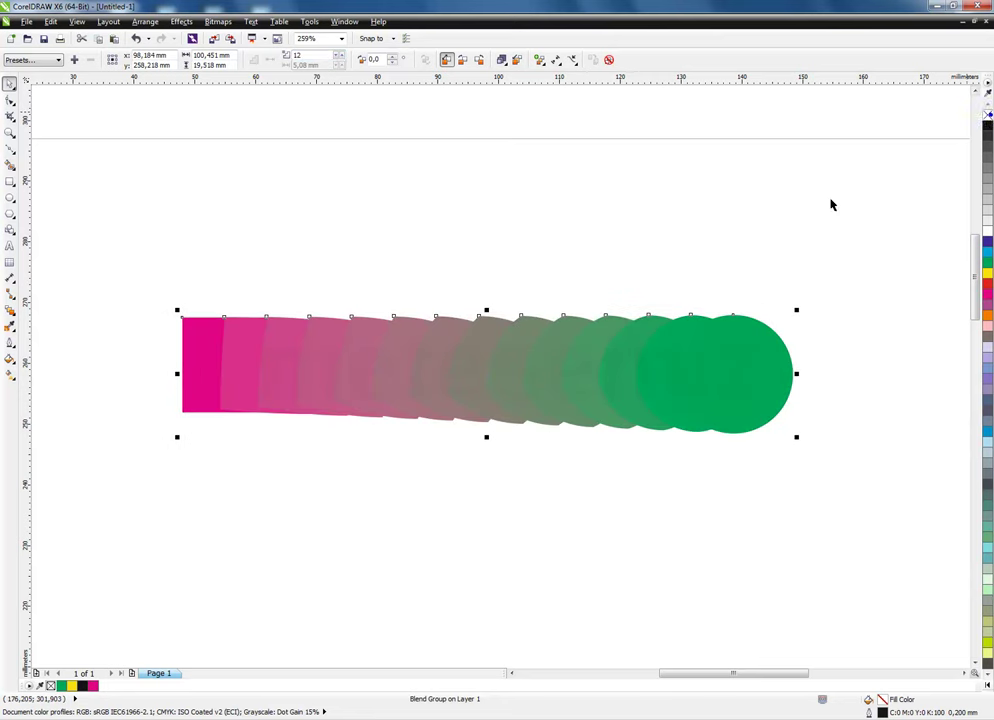
right_click(988, 124)
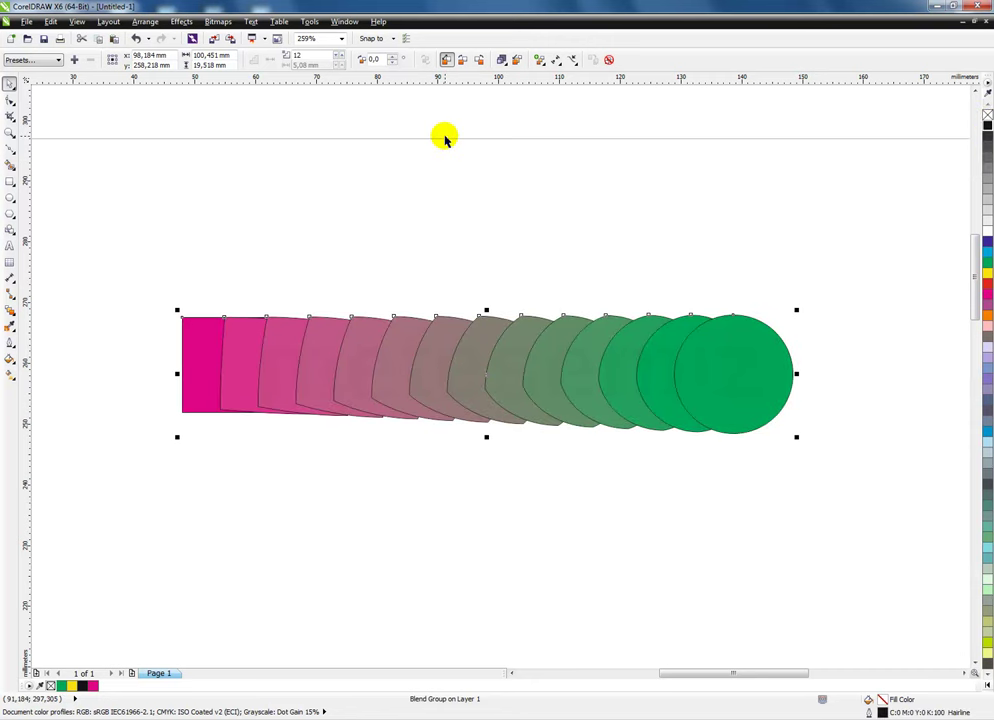
Split the square-to-circle blend at its sixth intermediate shape and select that shape alone
click(539, 60)
click(556, 60)
click(539, 60)
click(556, 90)
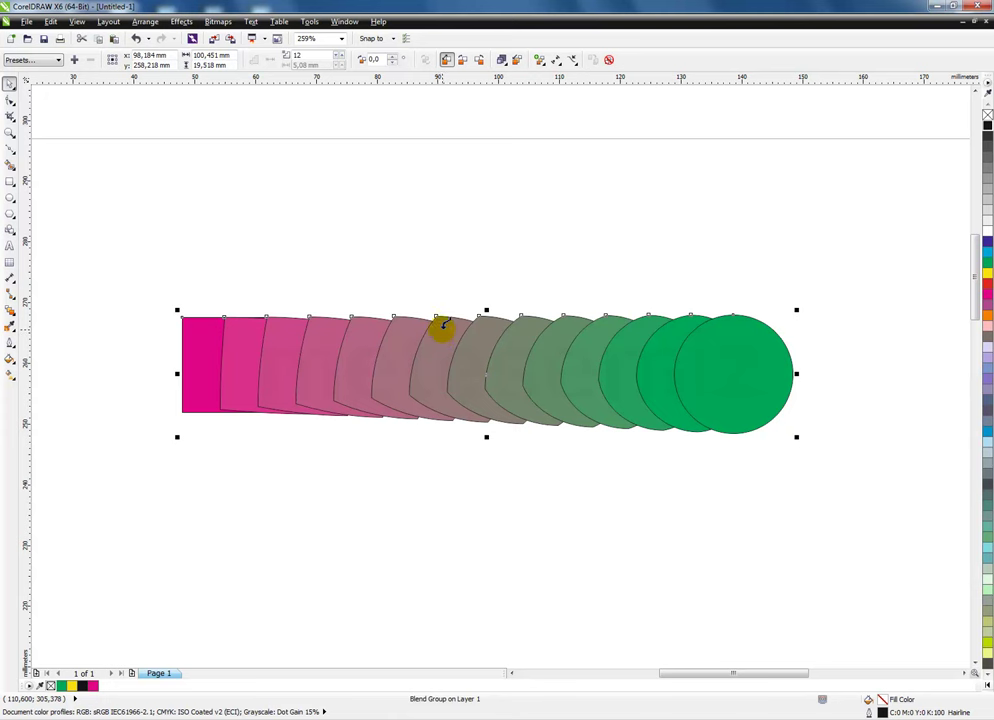
click(443, 325)
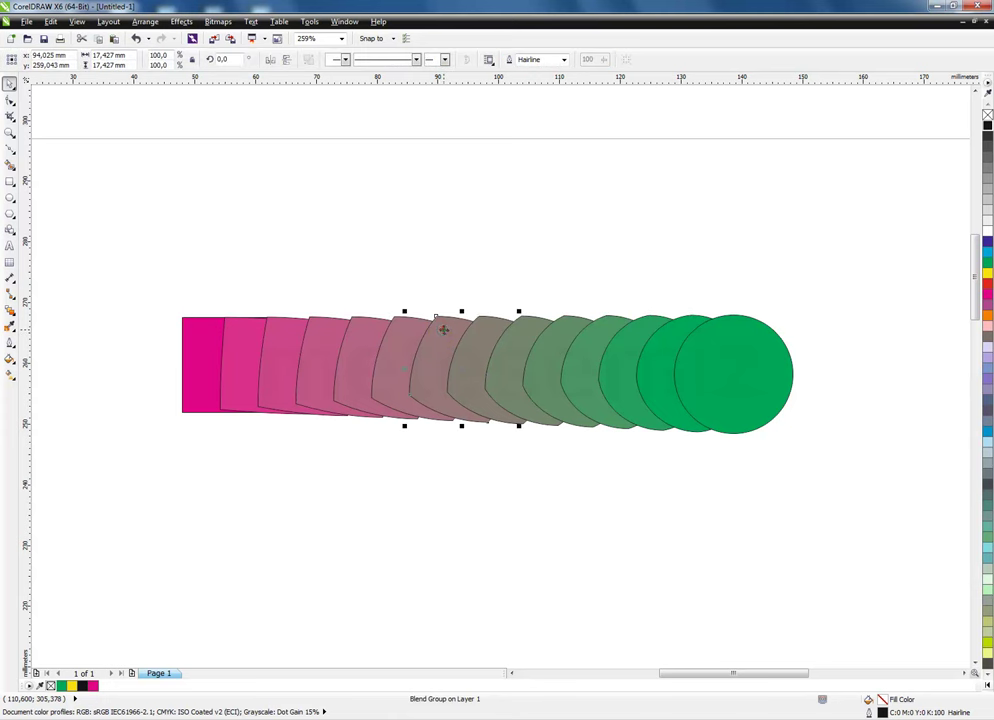
click(248, 183)
click(433, 340)
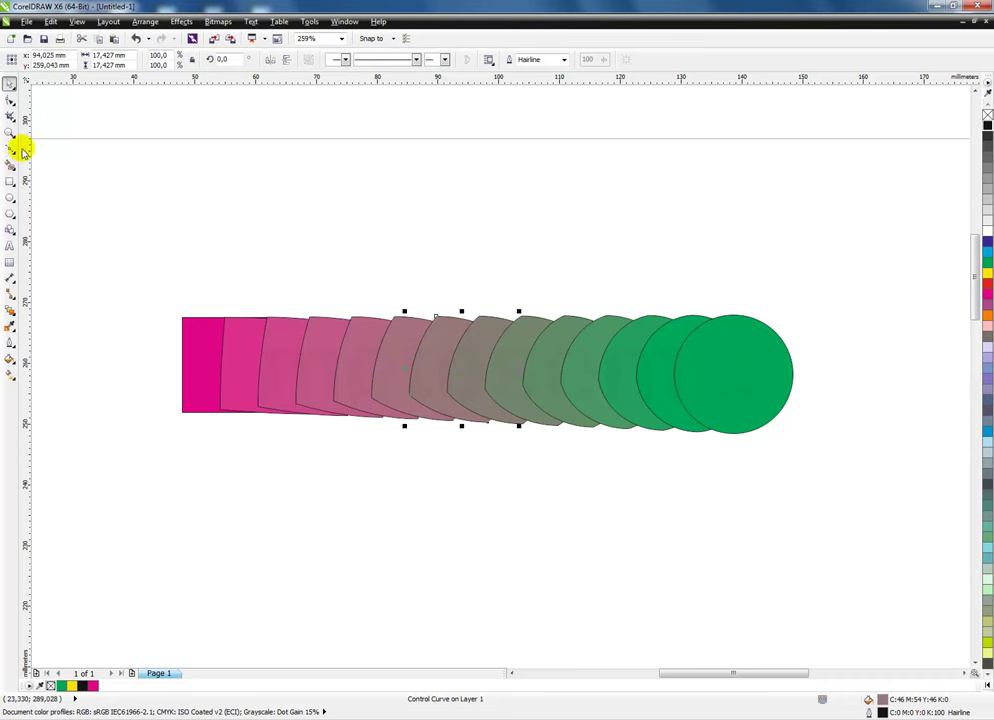
Reshape the split shape with the Shape tool, pulling its upper, lower, left and right nodes to new positions
click(10, 100)
drag(438, 320, 420, 272)
drag(557, 446, 448, 481)
drag(477, 413, 362, 385)
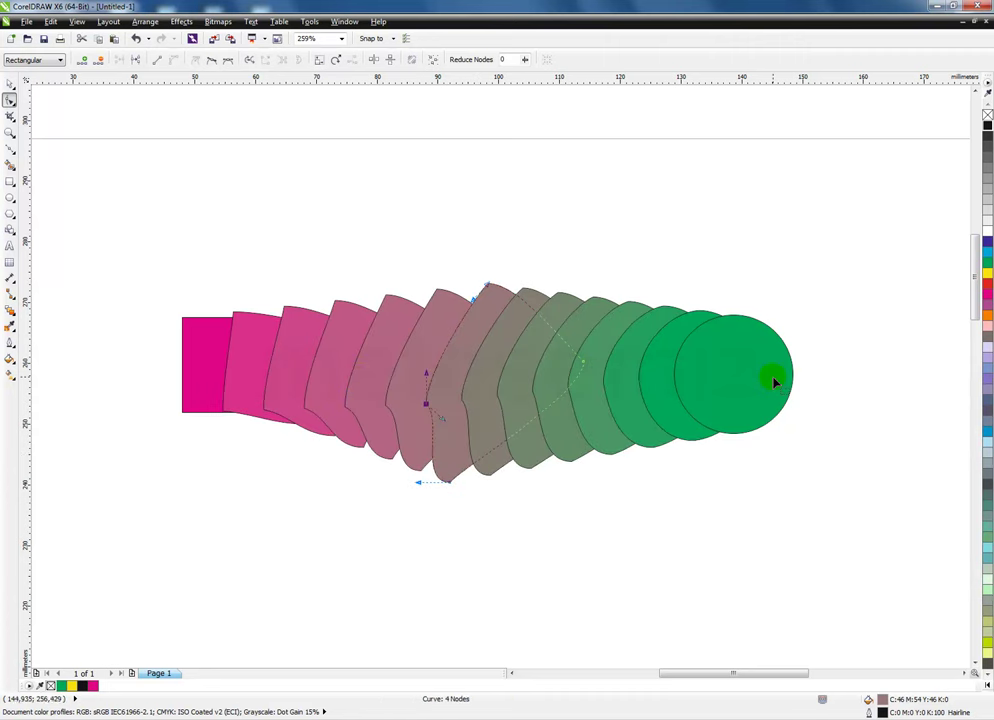
drag(585, 365, 600, 366)
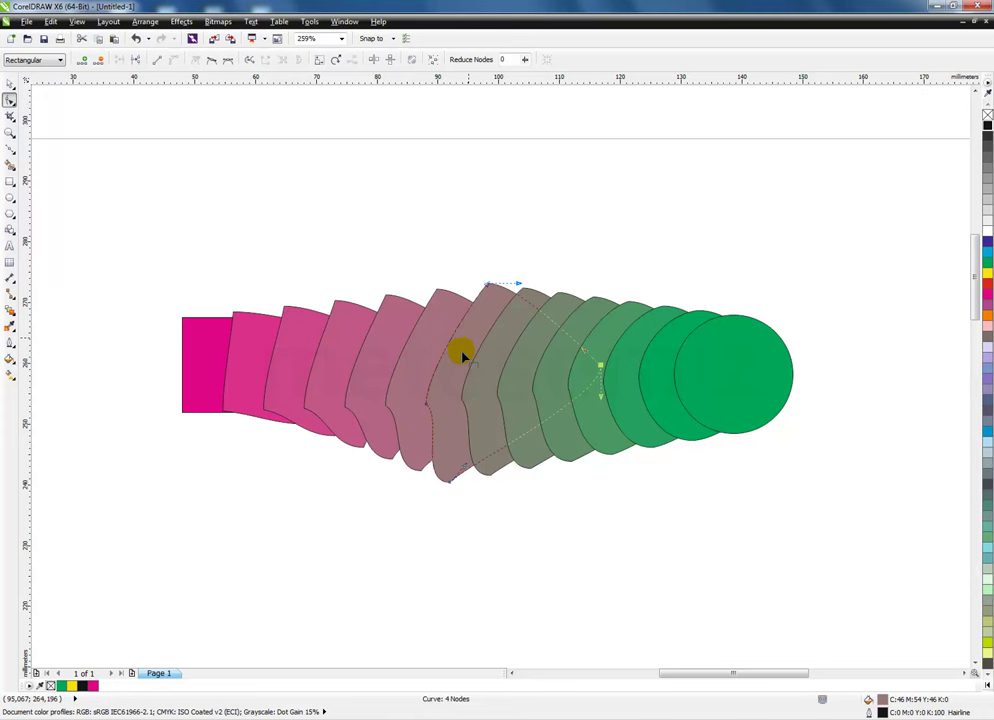
Reselect the split shape, move its rightmost node inward and adjust the curve at that node
click(752, 368)
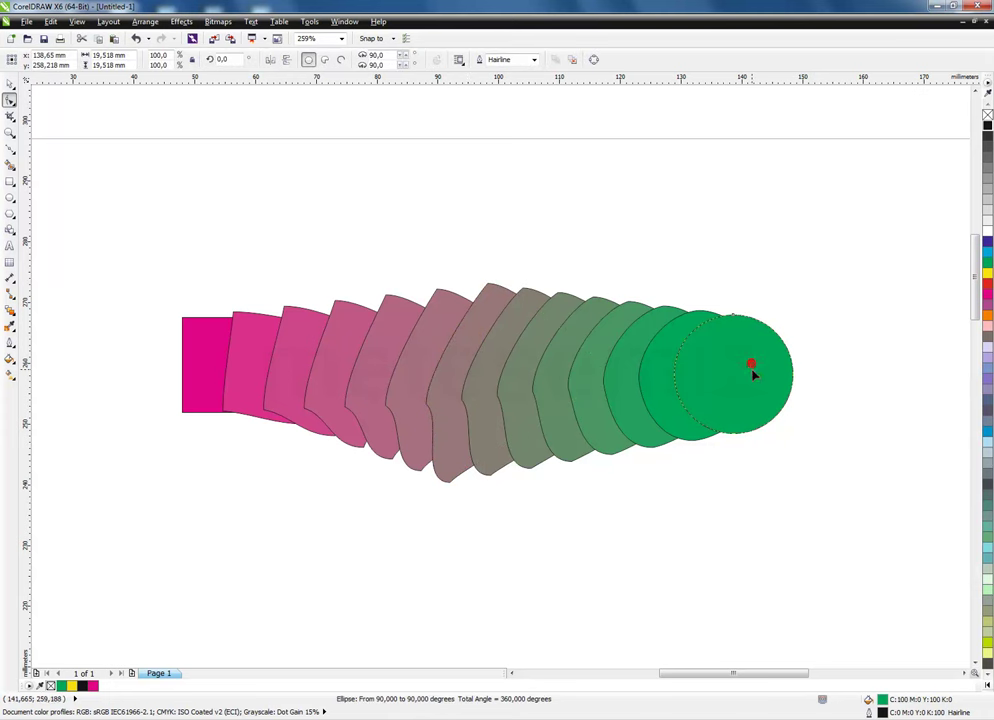
click(476, 325)
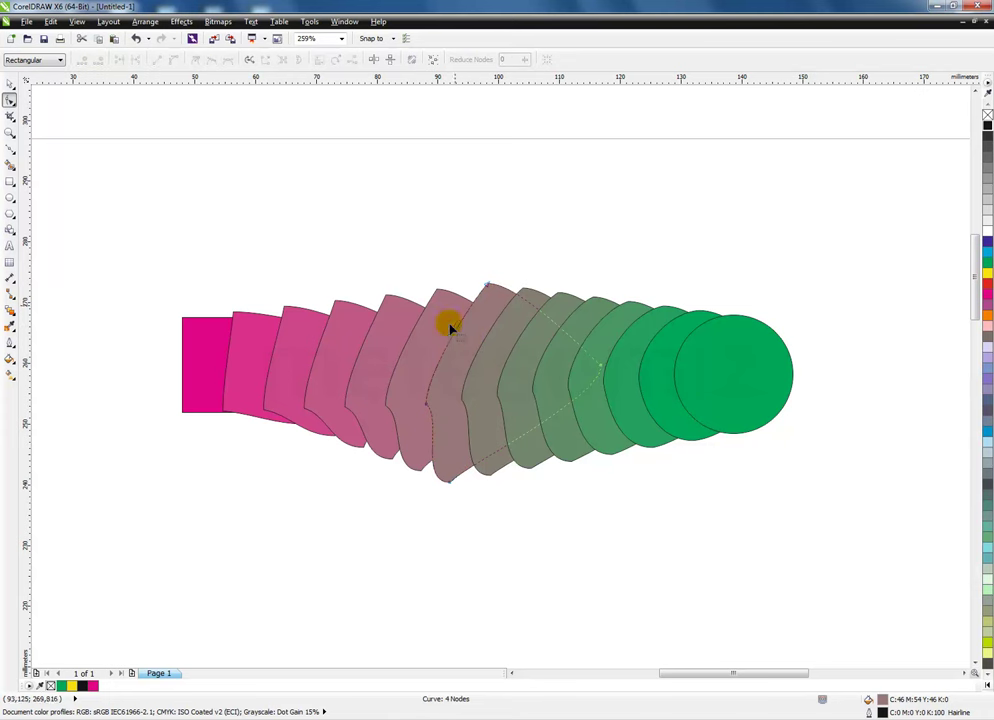
drag(600, 370, 566, 350)
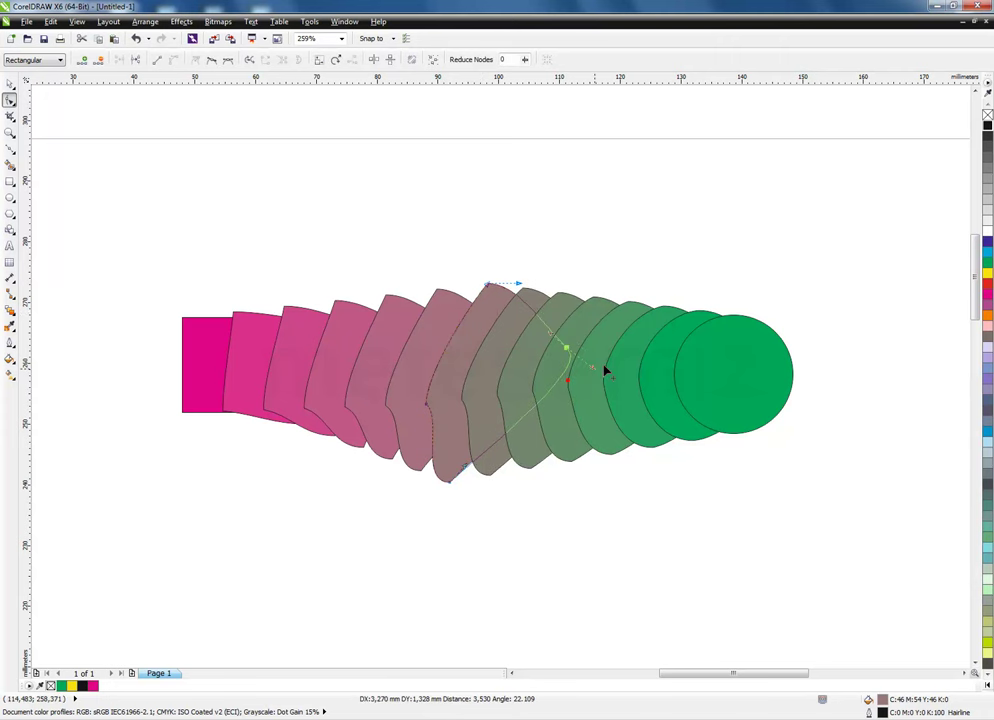
click(550, 336)
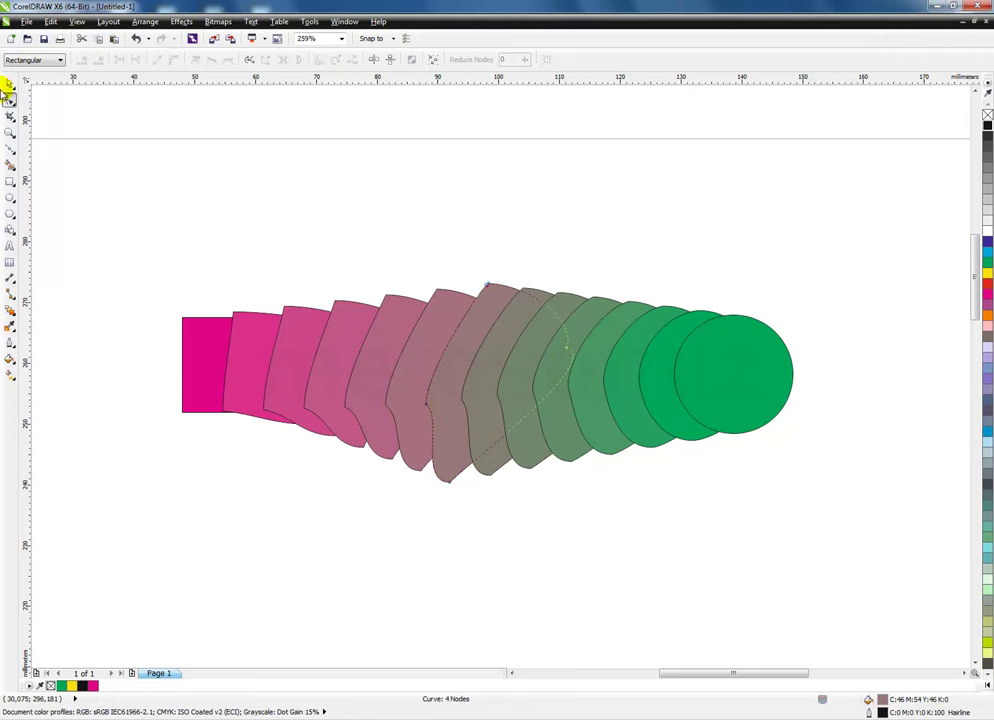
Move the split shape down and left so the blend bends into a V between the square and circle
click(10, 88)
click(479, 320)
drag(479, 320, 366, 548)
click(974, 664)
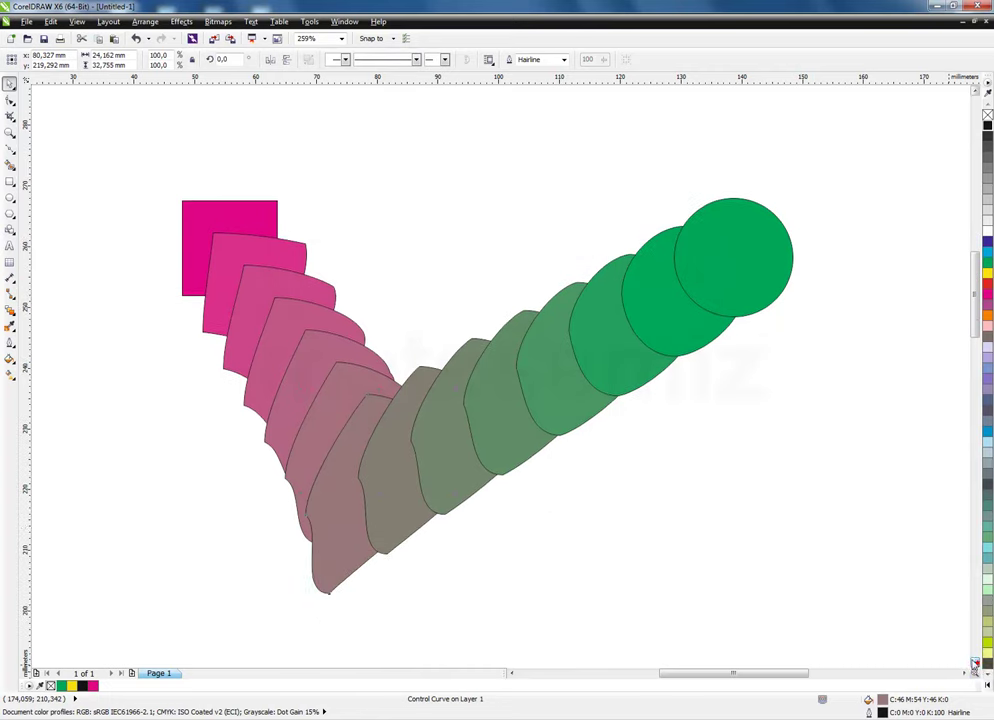
click(520, 415)
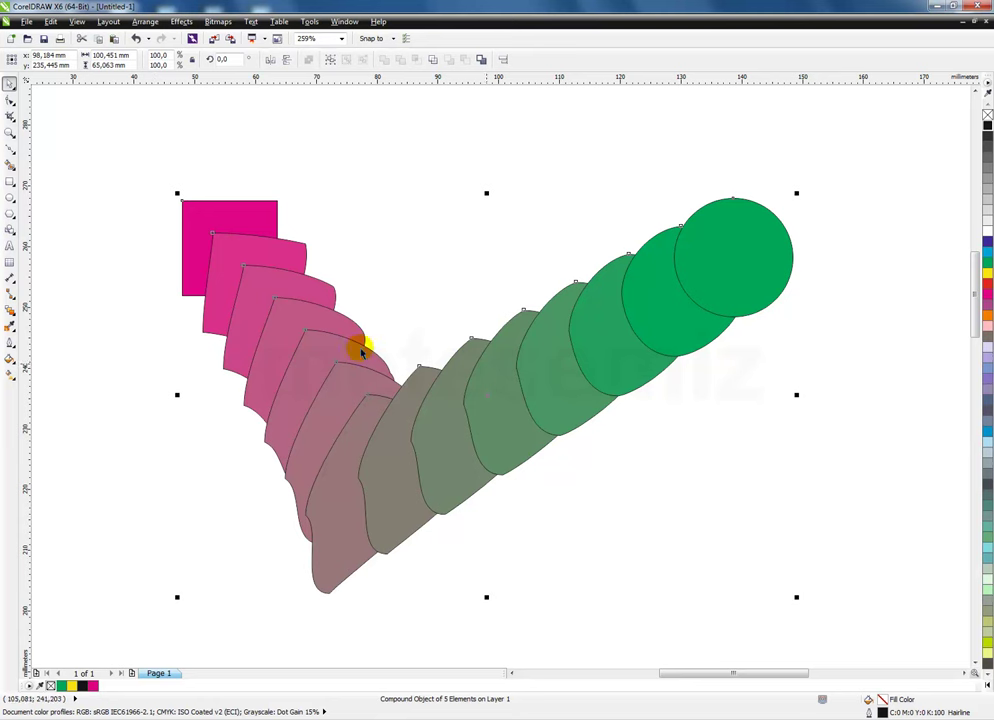
click(812, 339)
click(610, 354)
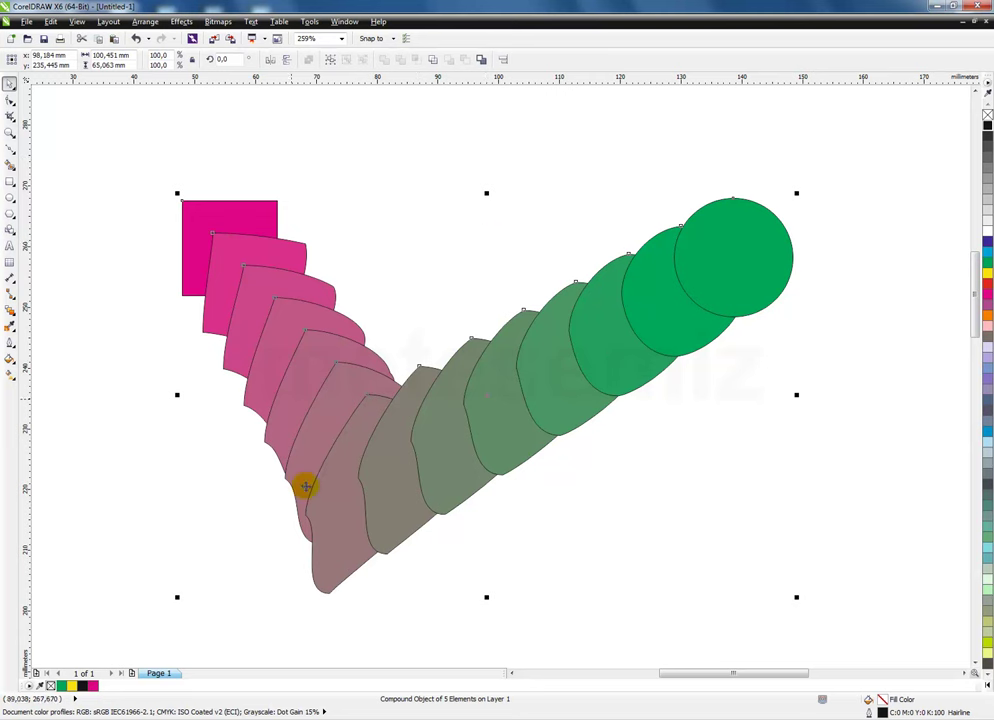
click(874, 364)
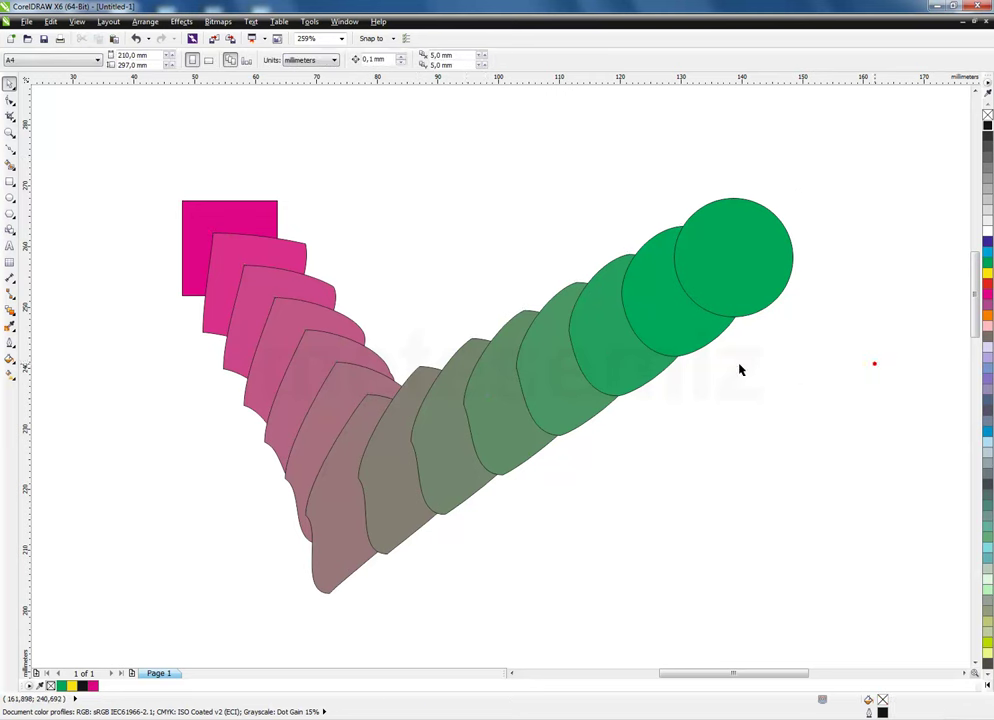
click(520, 384)
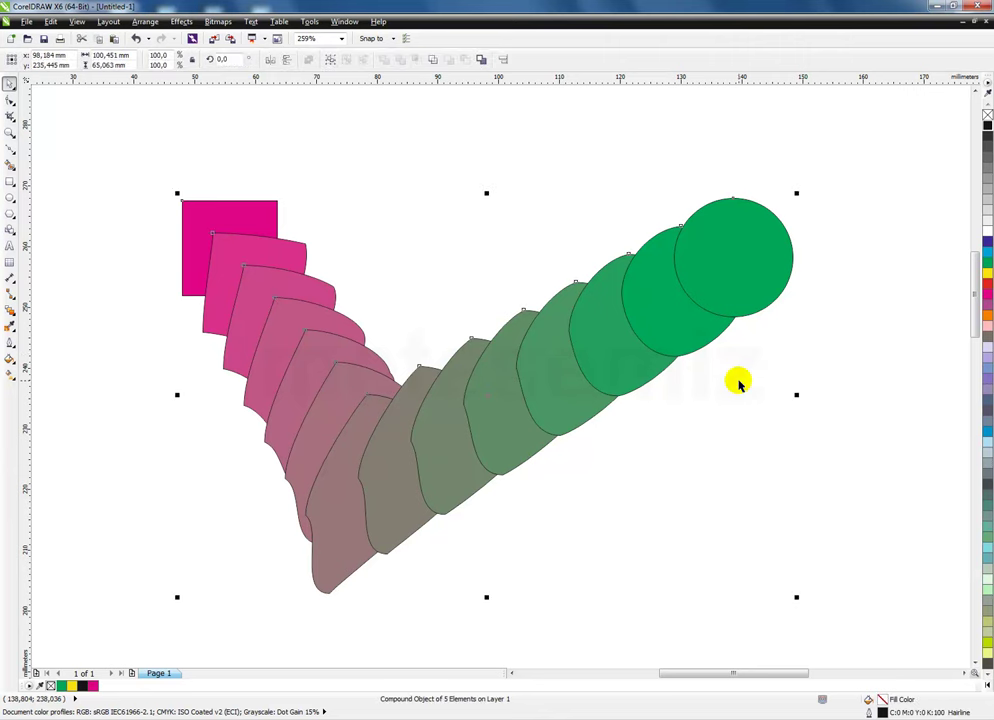
Select the entire V-shaped compound blend on the page
scroll(738, 382, down, 2)
click(840, 355)
drag(623, 385, 381, 537)
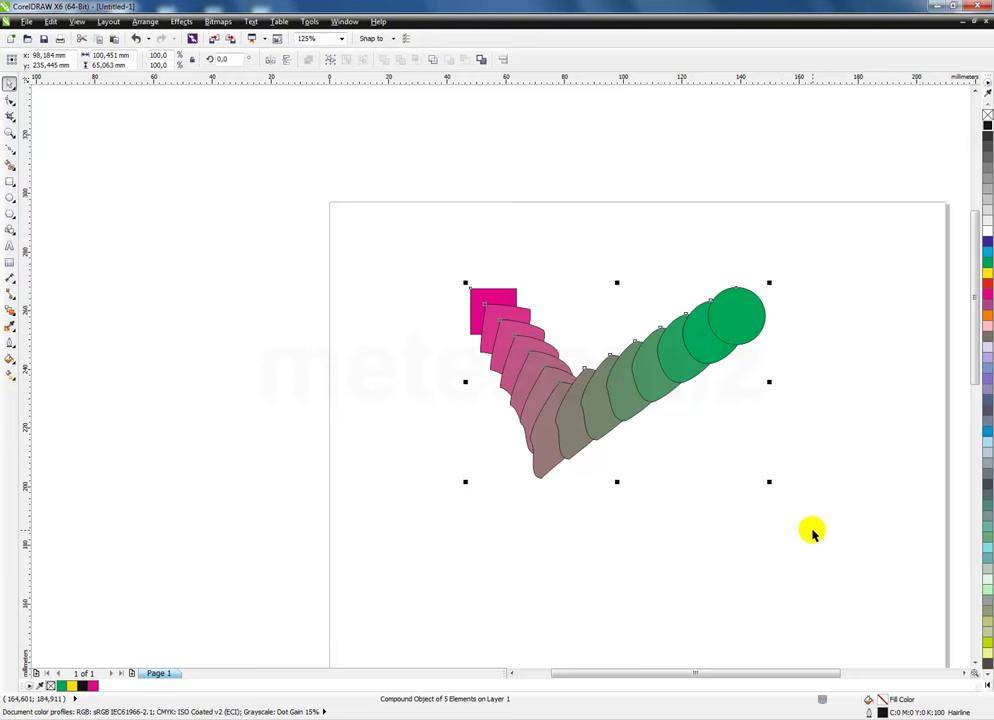
drag(841, 537, 366, 251)
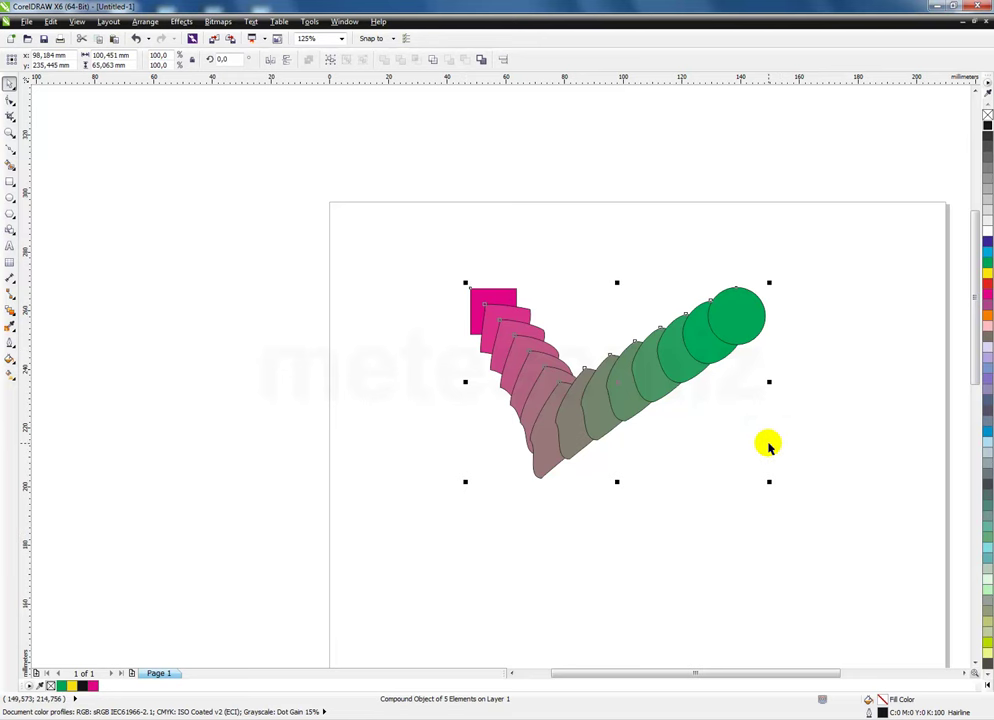
Delete the V-shaped blend and draw a square about 20 mm wide near the page's upper-left corner
key(Delete)
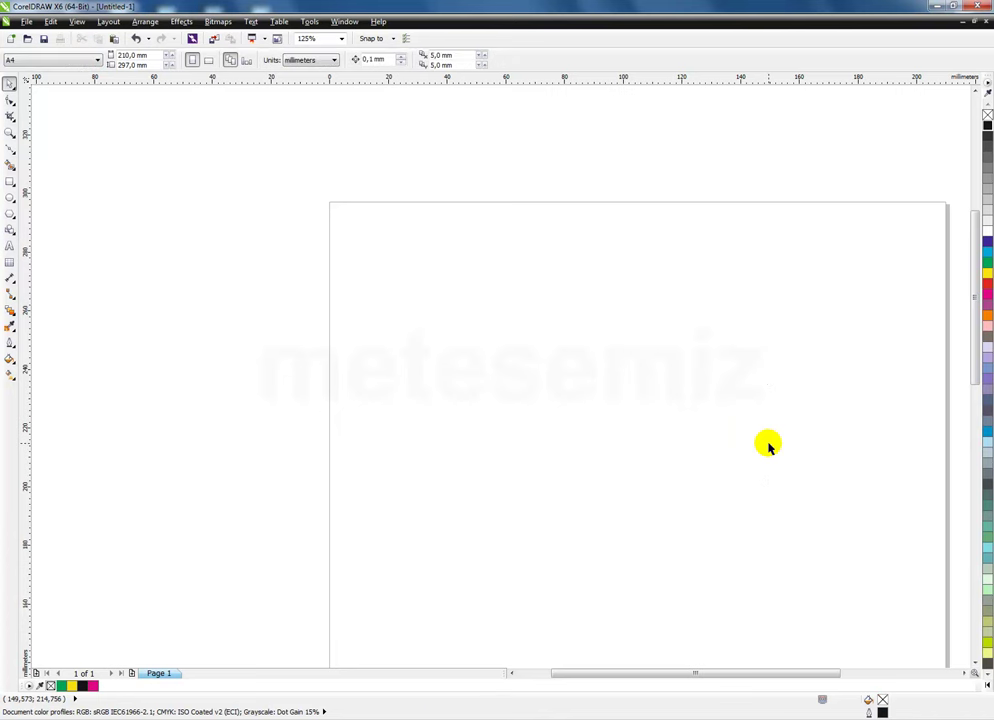
drag(318, 170, 931, 520)
click(9, 181)
drag(211, 275, 299, 362)
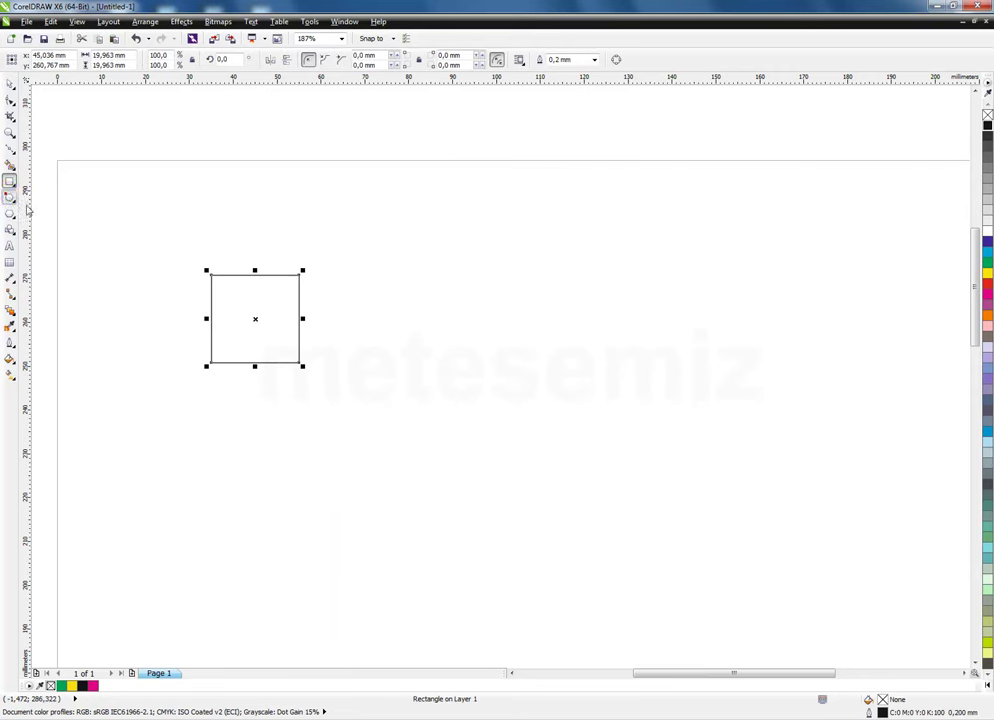
Draw a circle about 19 mm across to the right of the square and blend the square into it with 6 steps
drag(681, 261, 797, 377)
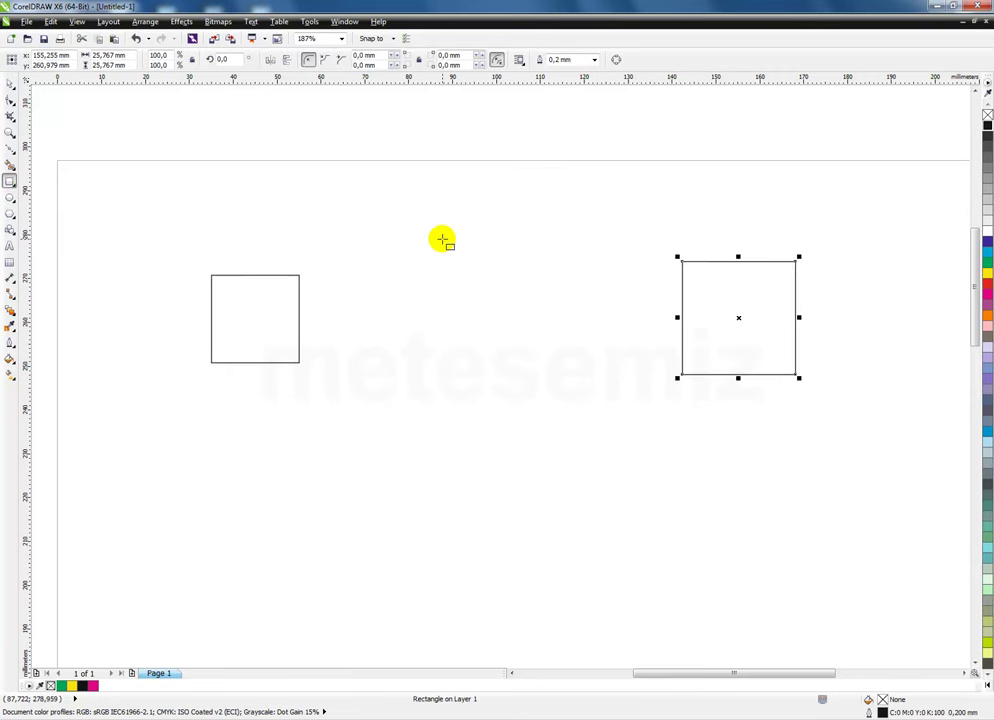
key(ctrl+z)
click(10, 198)
drag(706, 279, 798, 371)
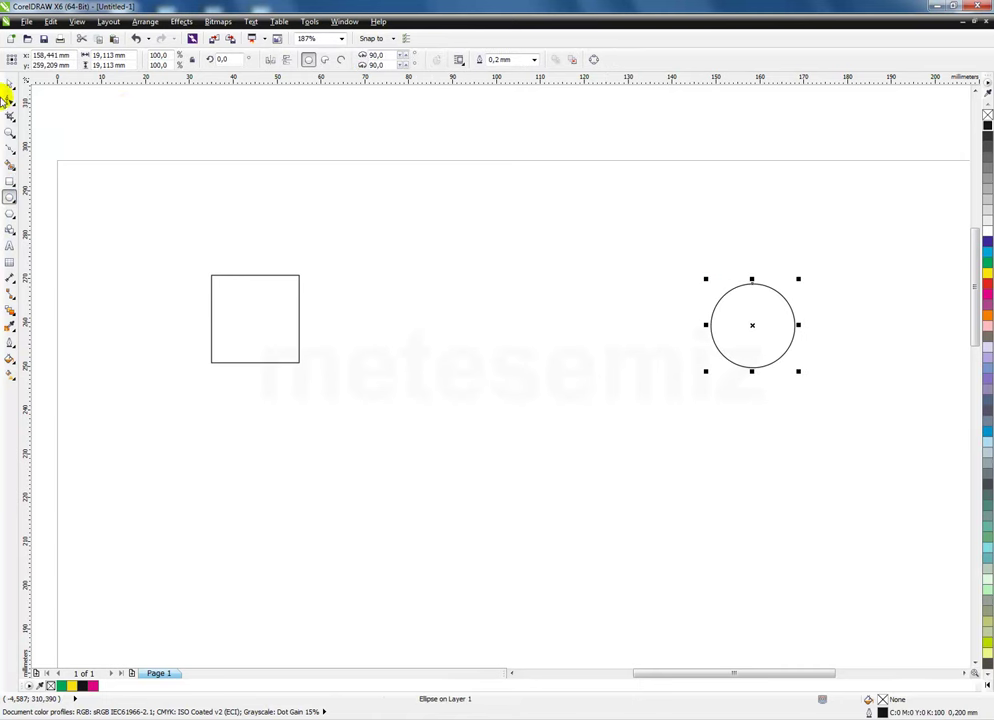
click(9, 310)
drag(254, 318, 752, 325)
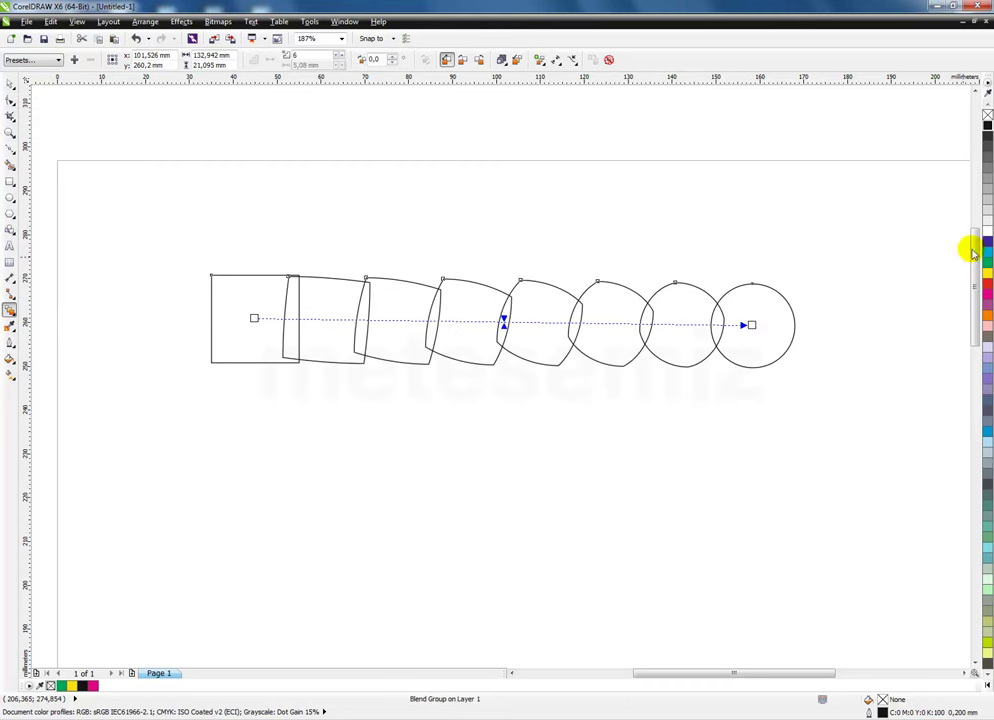
Fill the blend's control circle with yellow and its control square with green
click(10, 85)
click(754, 339)
click(798, 330)
click(988, 274)
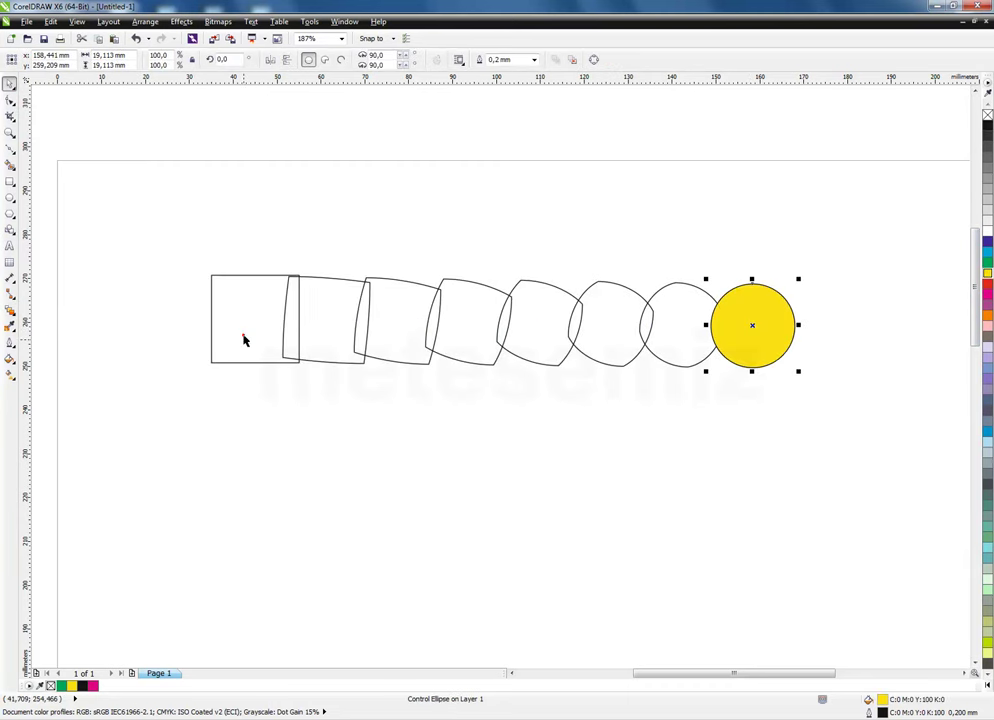
click(243, 338)
drag(986, 262, 255, 318)
Select the whole green-to-yellow blend, show its end object, and clear the selection
click(295, 264)
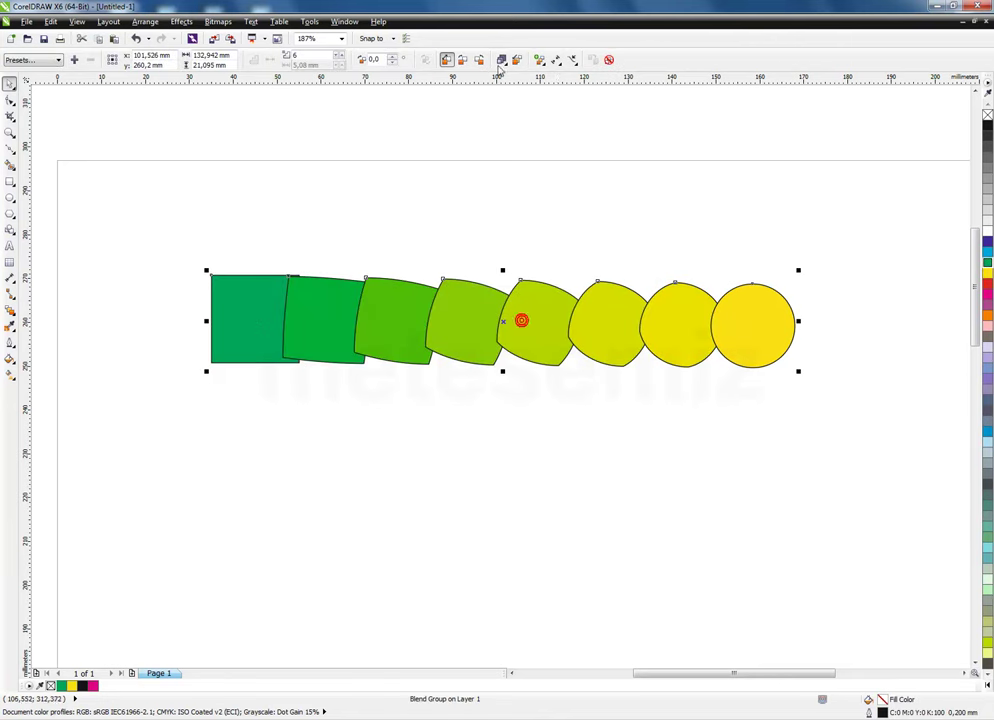
click(558, 62)
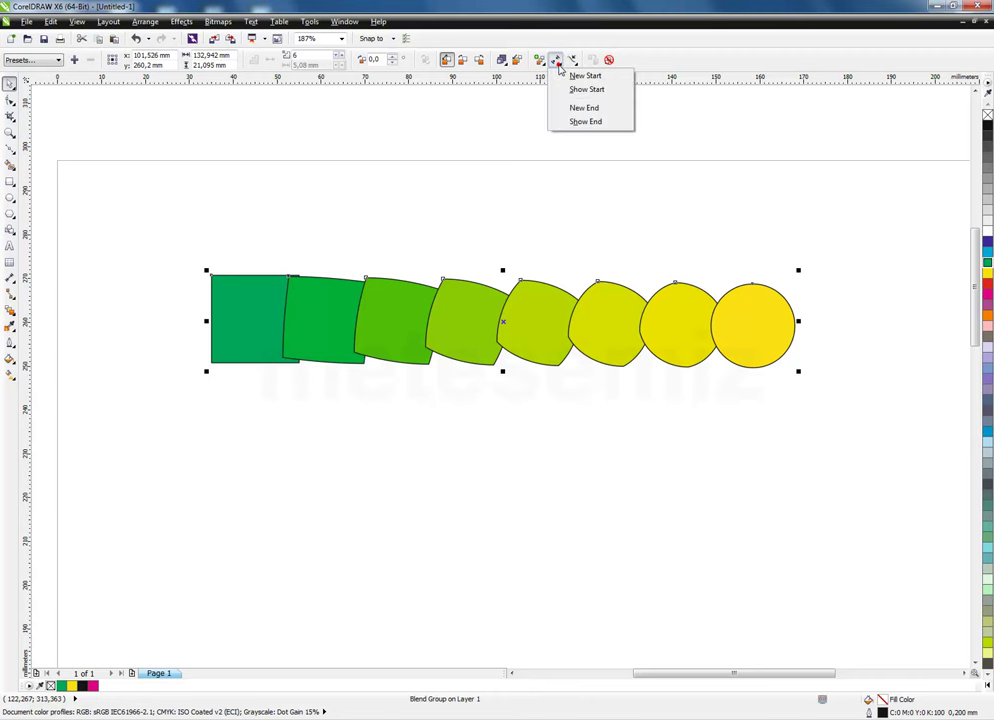
click(596, 122)
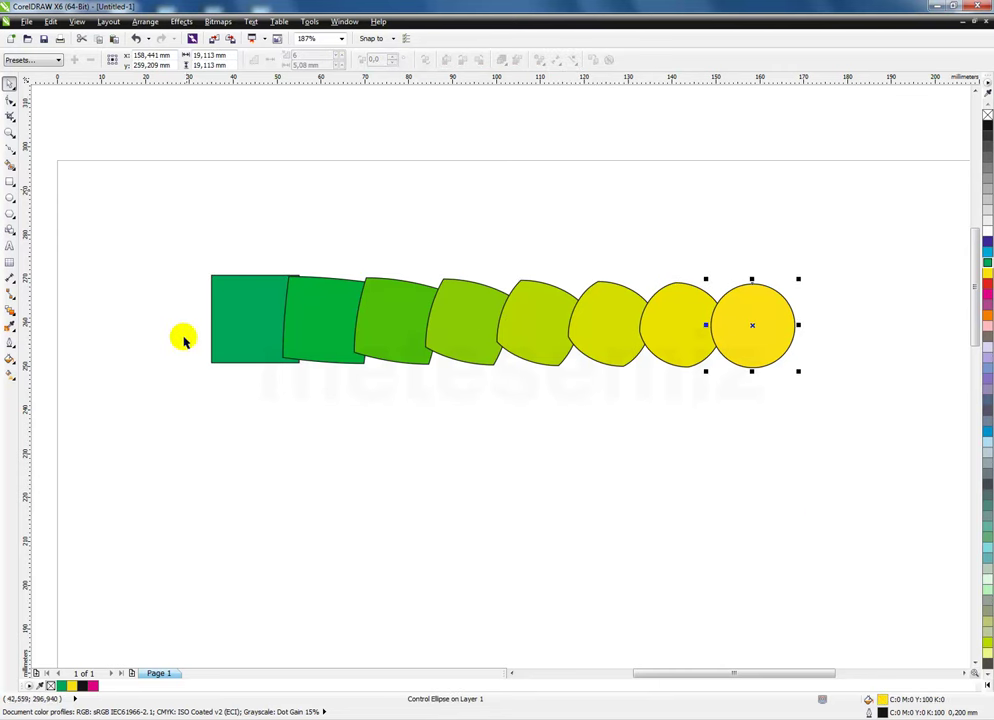
click(816, 476)
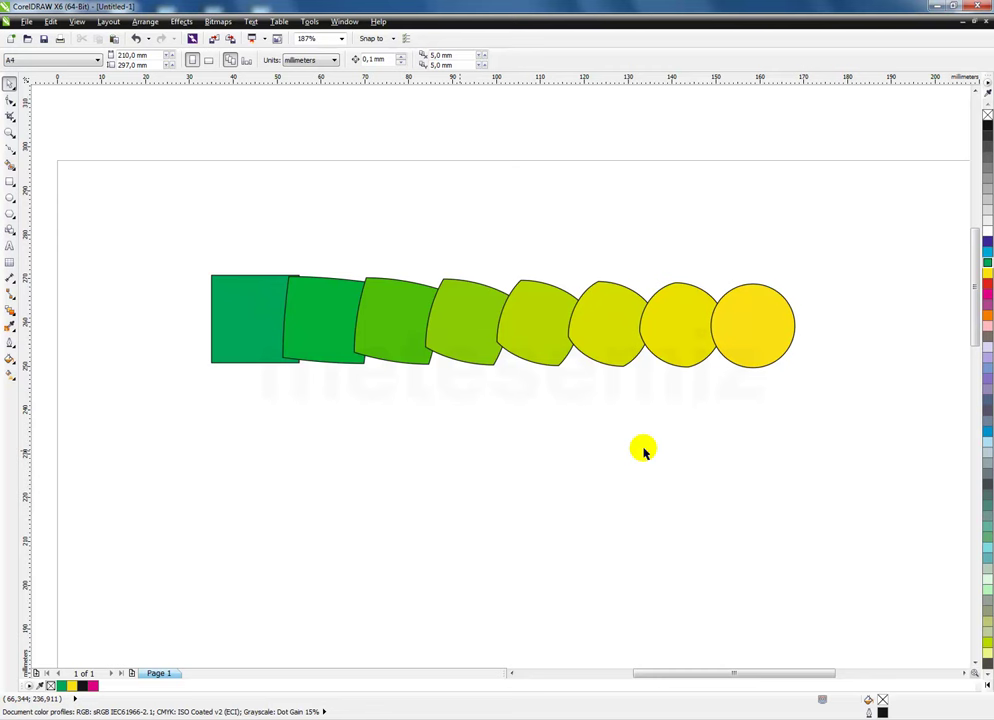
Move the whole blend up about 8 mm on the page and deselect it
click(482, 300)
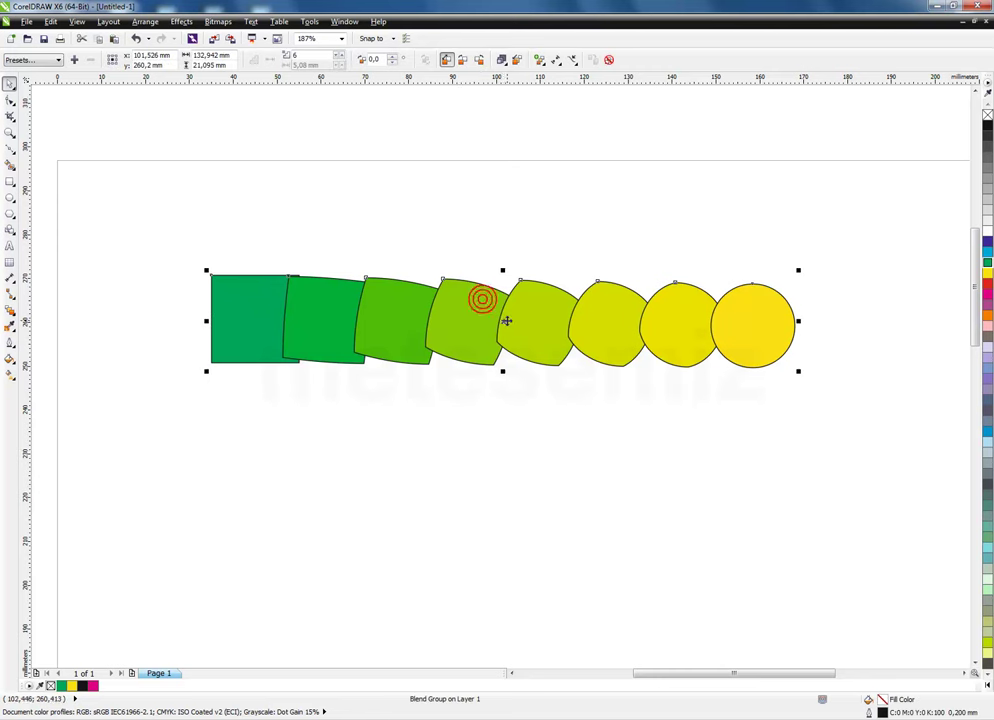
drag(502, 313, 499, 280)
click(504, 400)
click(513, 288)
click(514, 276)
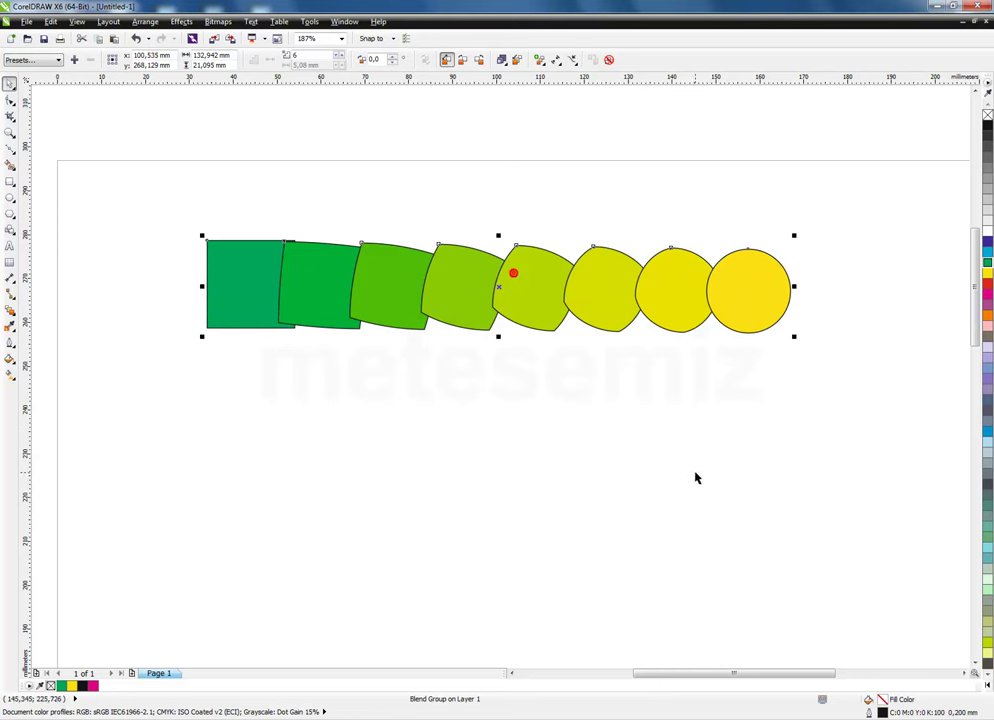
click(666, 437)
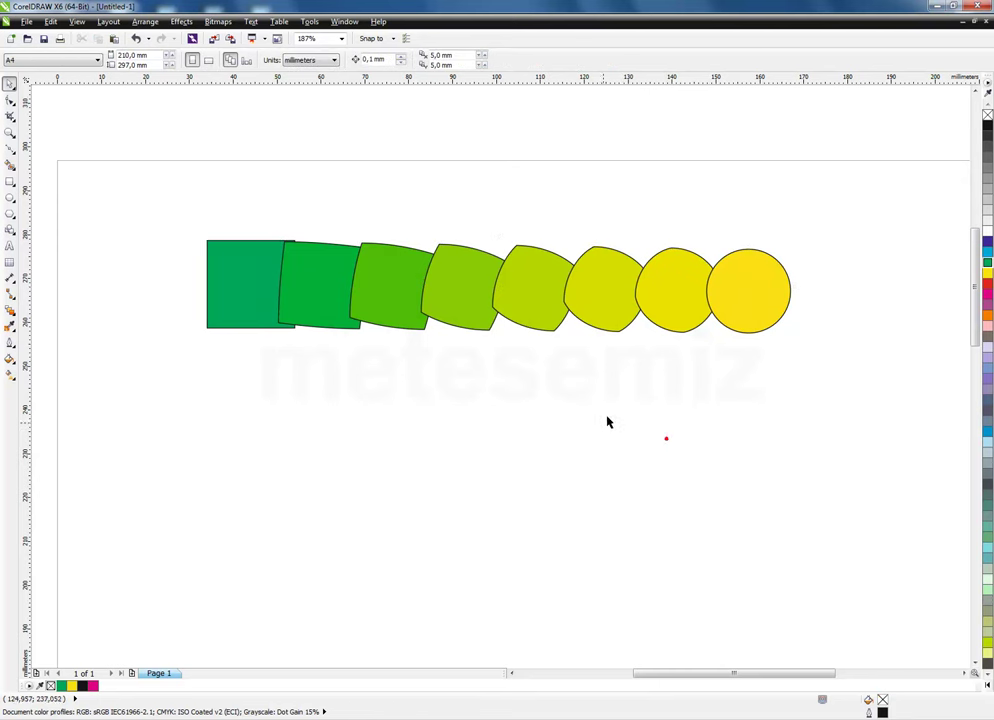
Show the moved blend's end object again and select its green start square for comparison
click(533, 286)
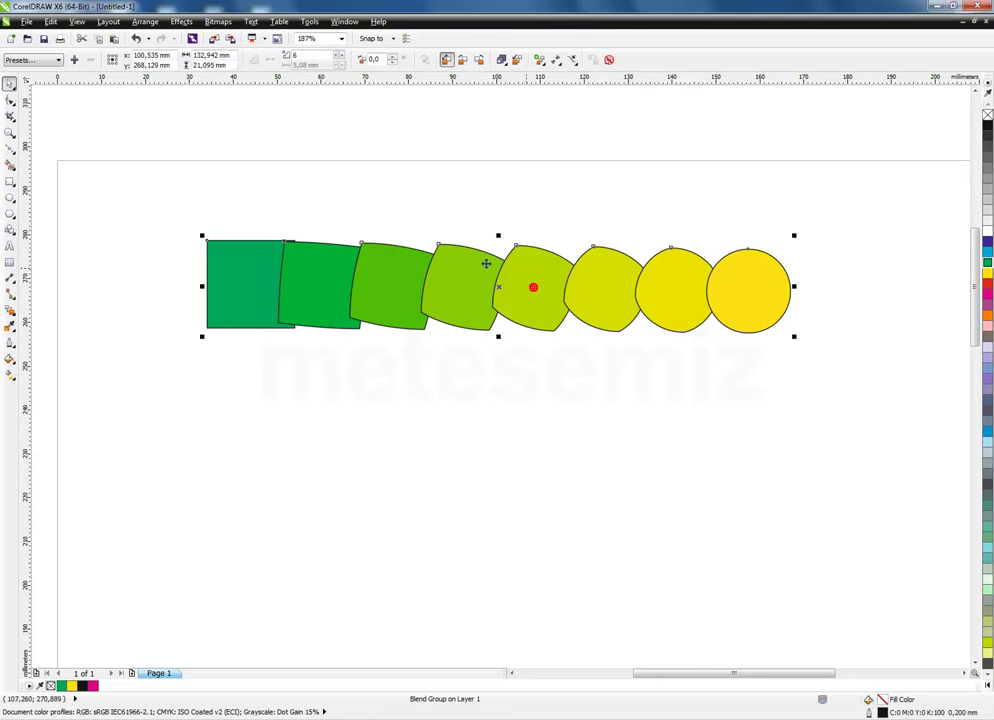
click(557, 61)
click(588, 124)
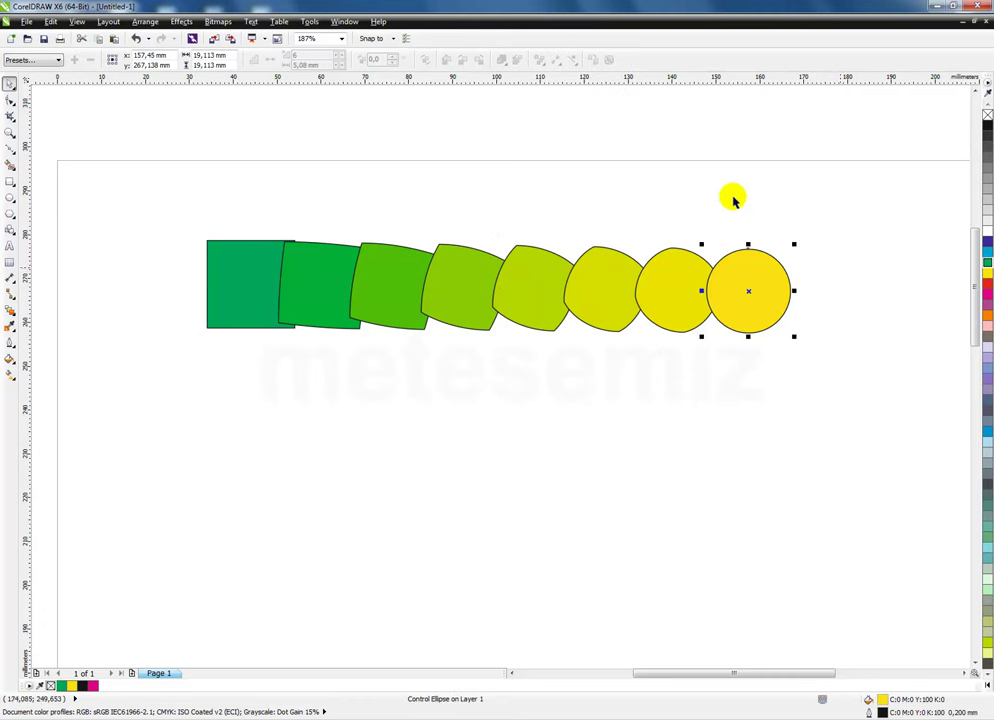
click(573, 448)
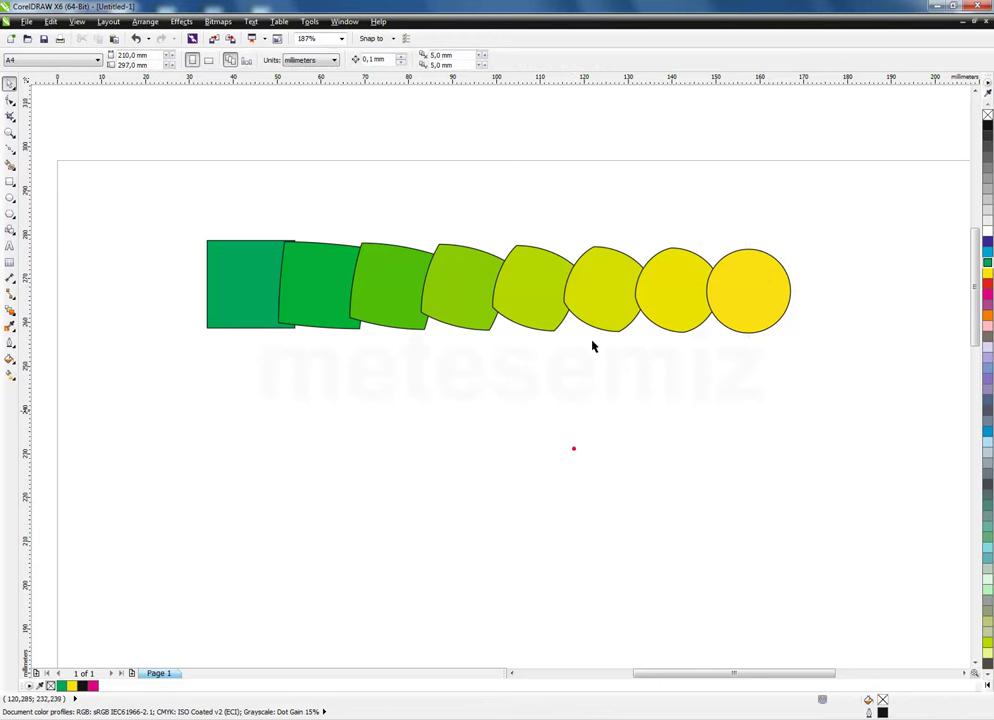
click(512, 281)
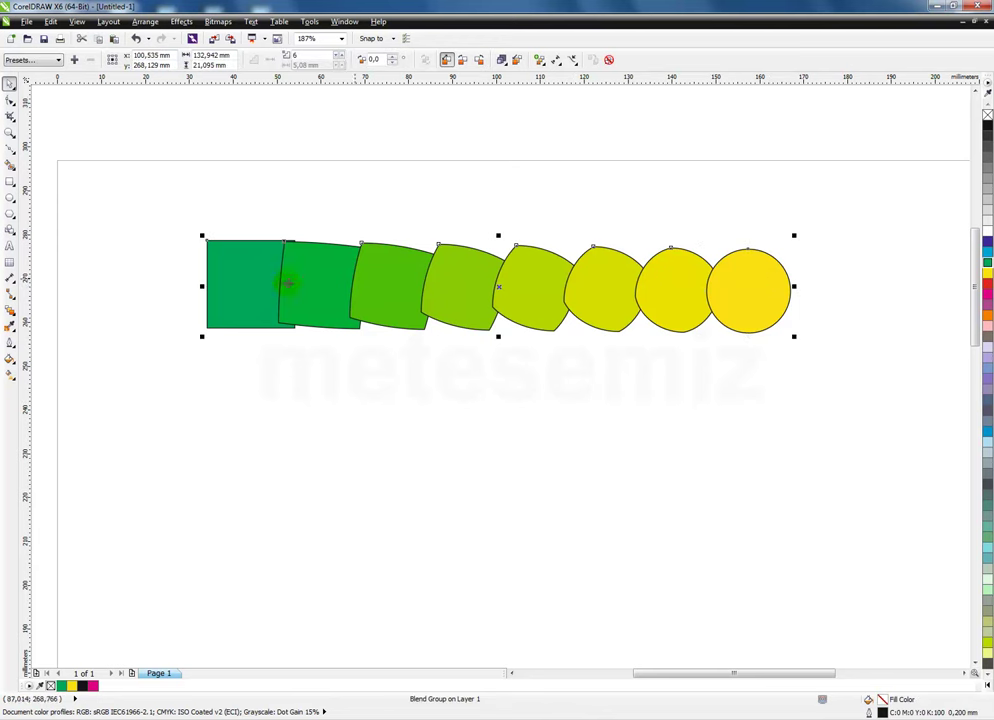
click(633, 508)
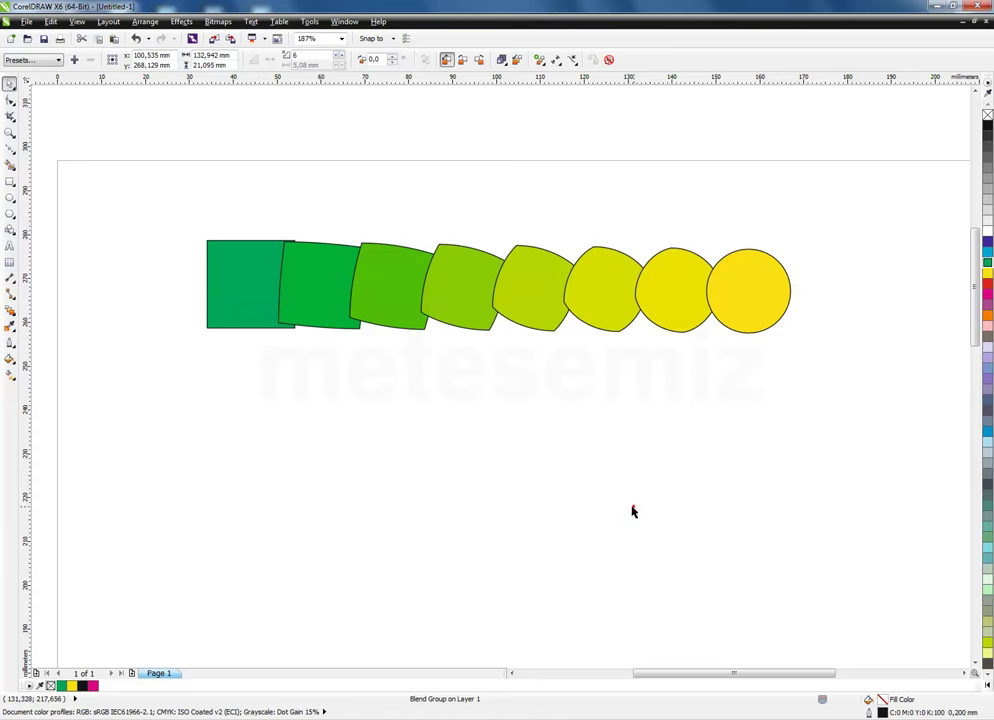
click(237, 277)
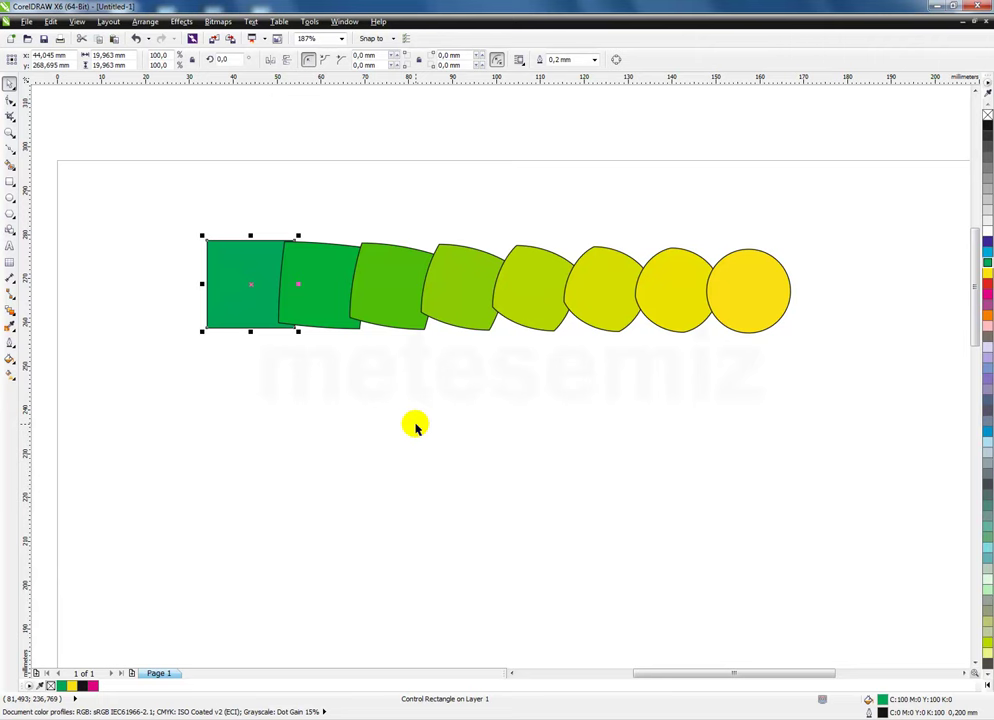
Place a duplicate of the blend about 34 mm below the original
mouse_move(519, 293)
mouse_down()
mouse_move(501, 284)
mouse_move(497, 404)
mouse_move(516, 290)
mouse_up()
drag(502, 421, 502, 430)
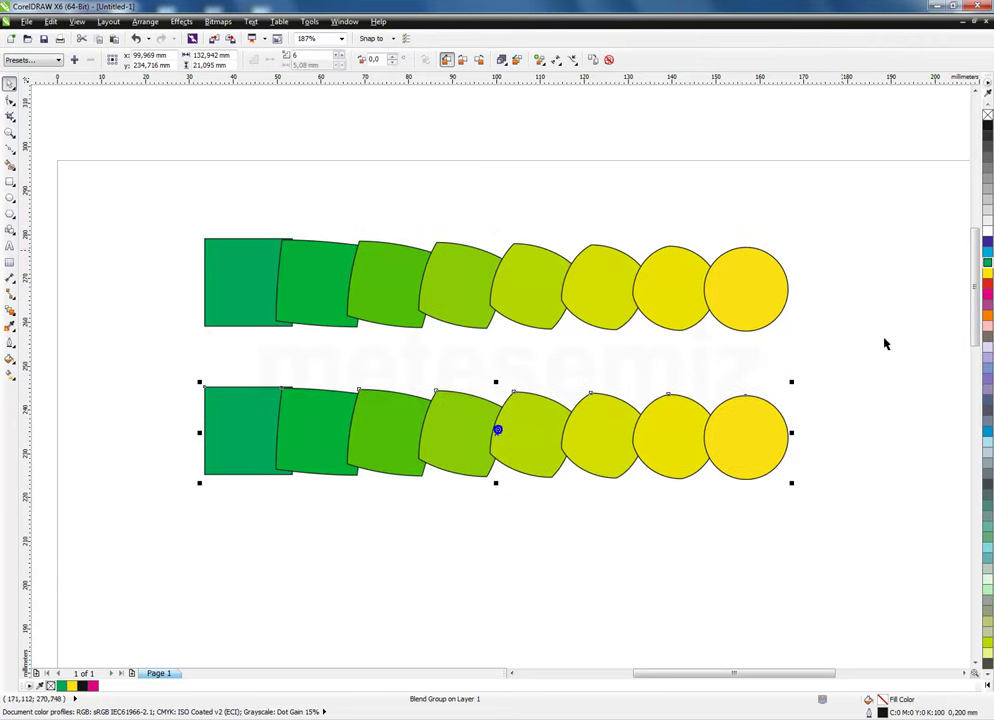
click(832, 346)
Check the upper blend's square and the lower blend's circle, and reverse the lower blend's stacking order
click(232, 281)
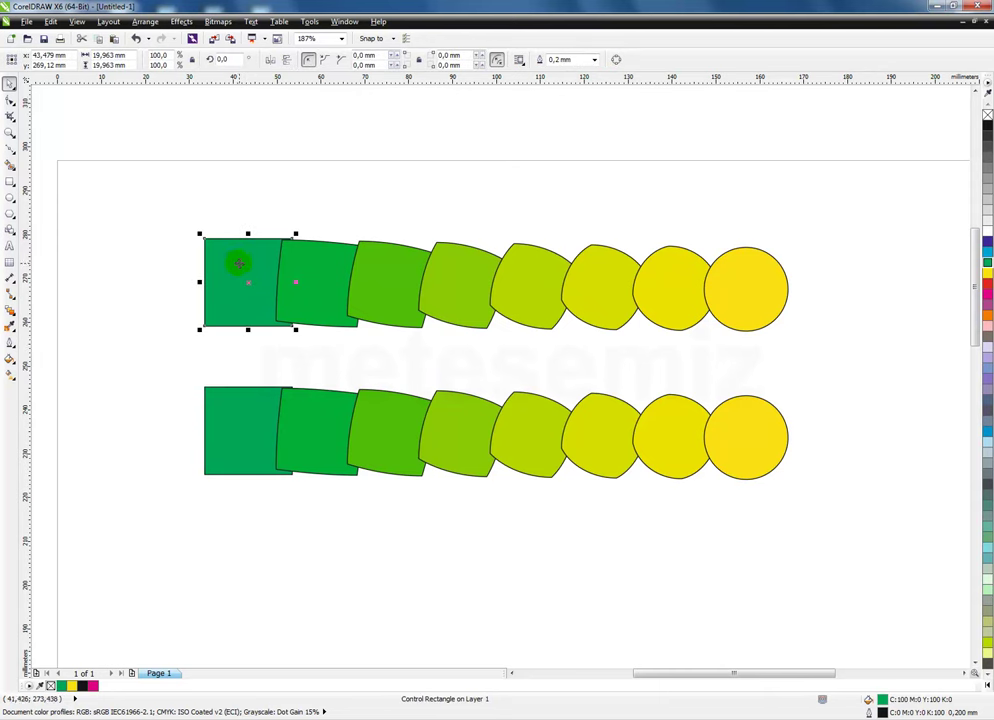
click(806, 362)
click(760, 421)
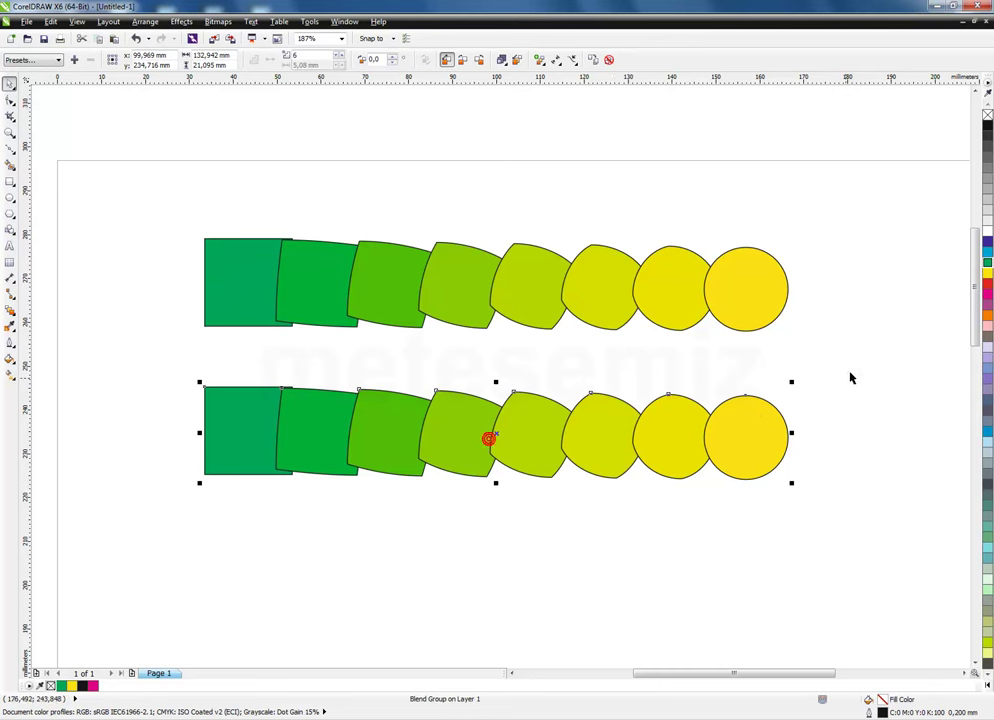
click(775, 450)
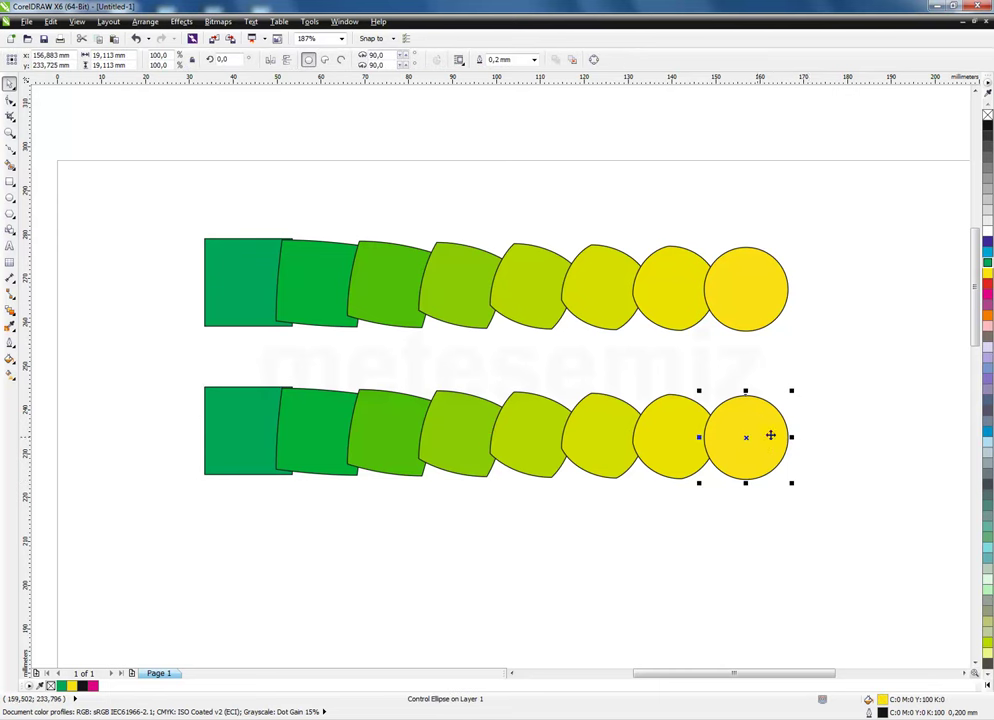
click(823, 391)
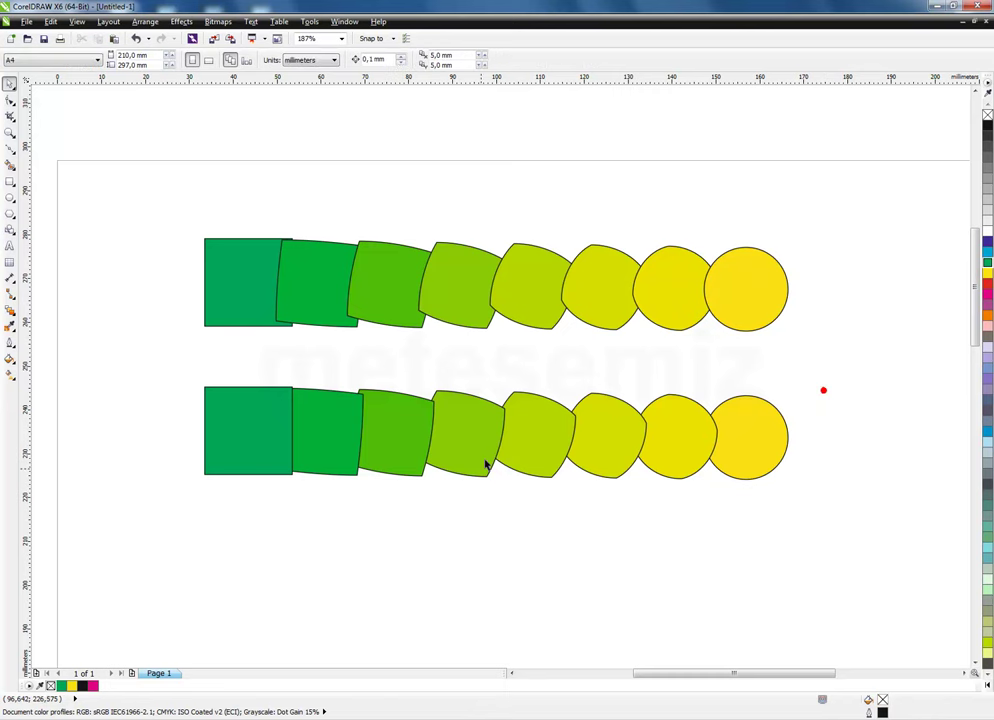
Show the end object of the reversed lower blend and check its yellow circle
click(488, 463)
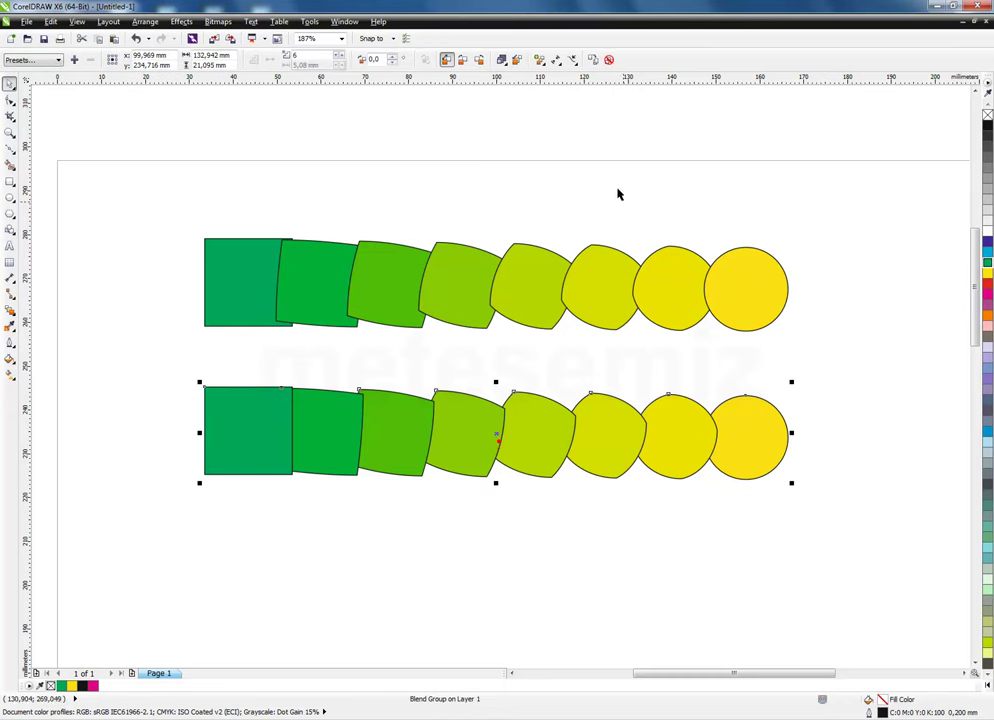
click(556, 60)
click(586, 122)
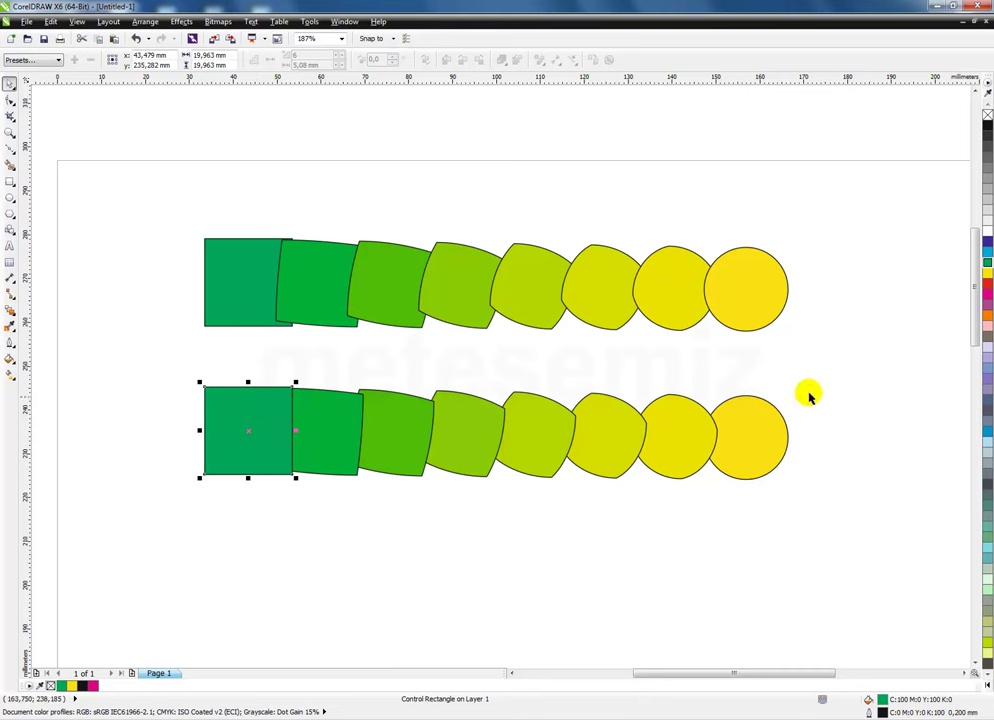
click(762, 436)
click(834, 423)
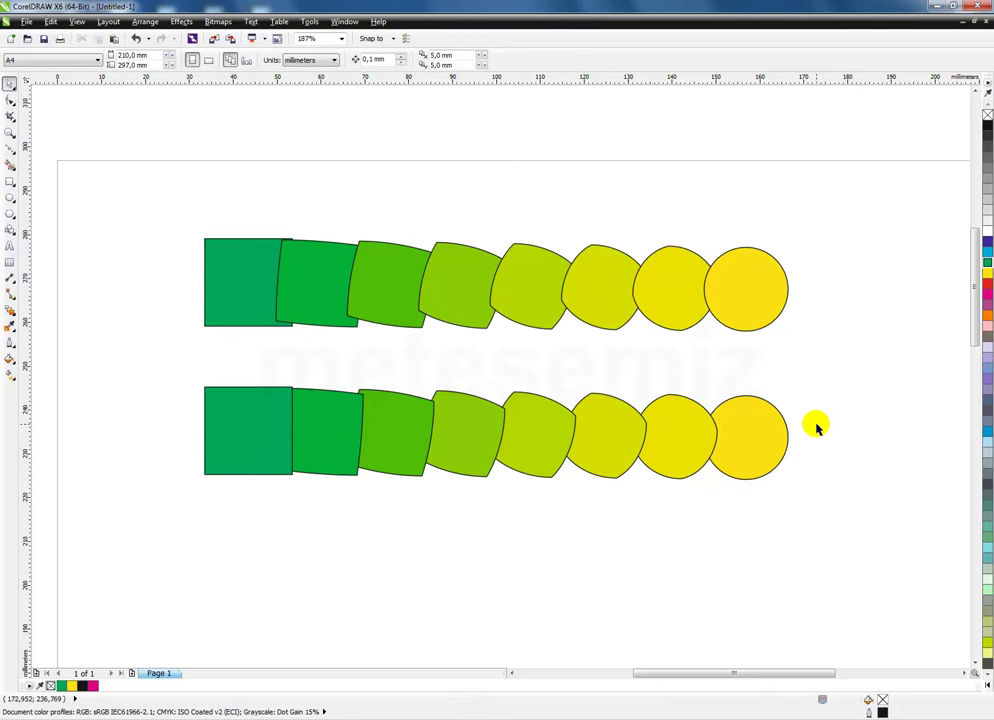
Check the lower blend's yellow circle once more and delete the entire lower blend
click(750, 437)
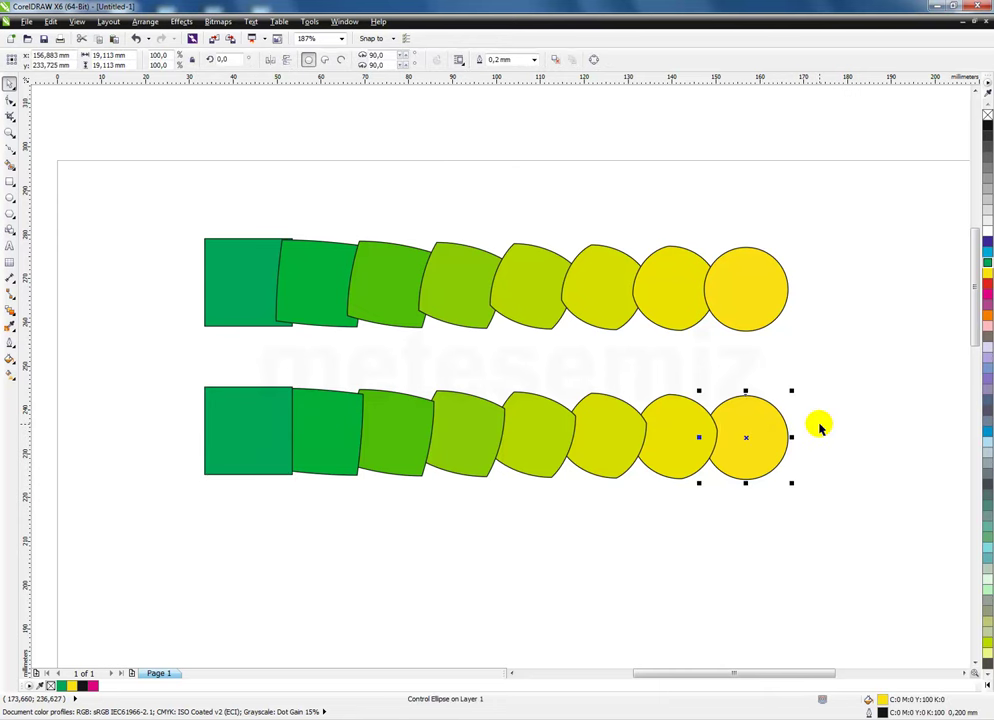
click(819, 428)
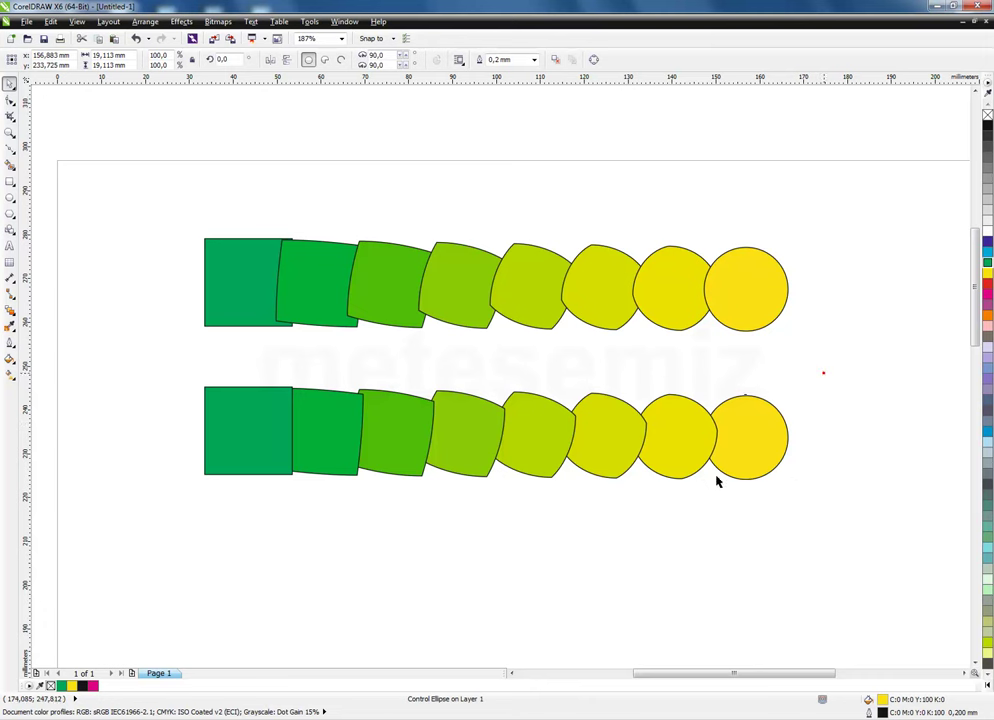
click(496, 428)
key(Delete)
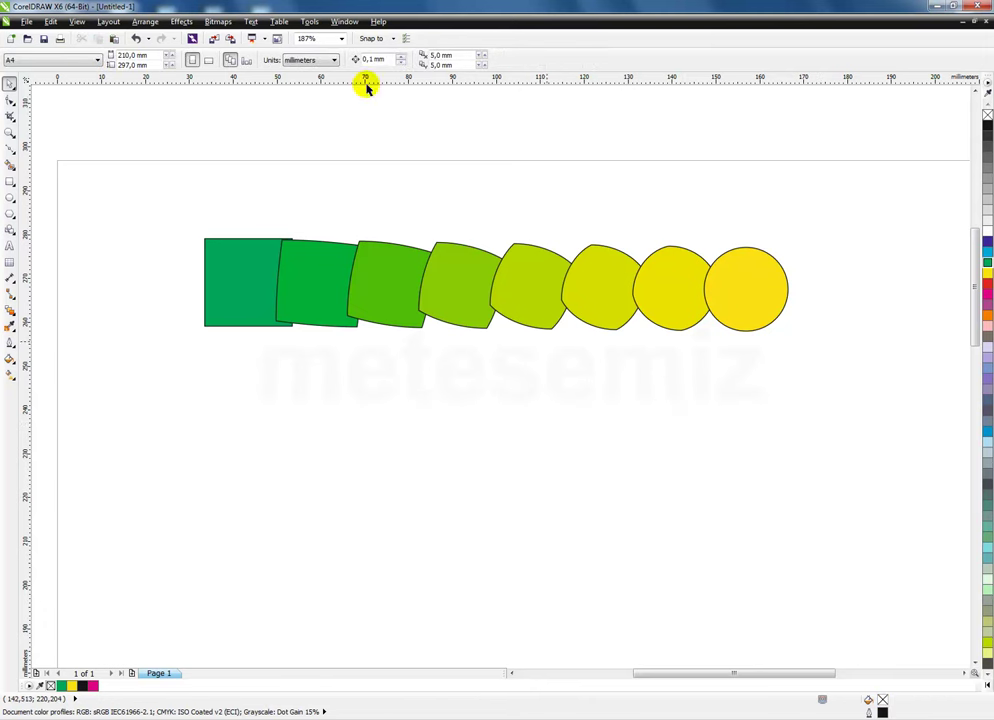
Try to assign a new path to the remaining blend
click(478, 278)
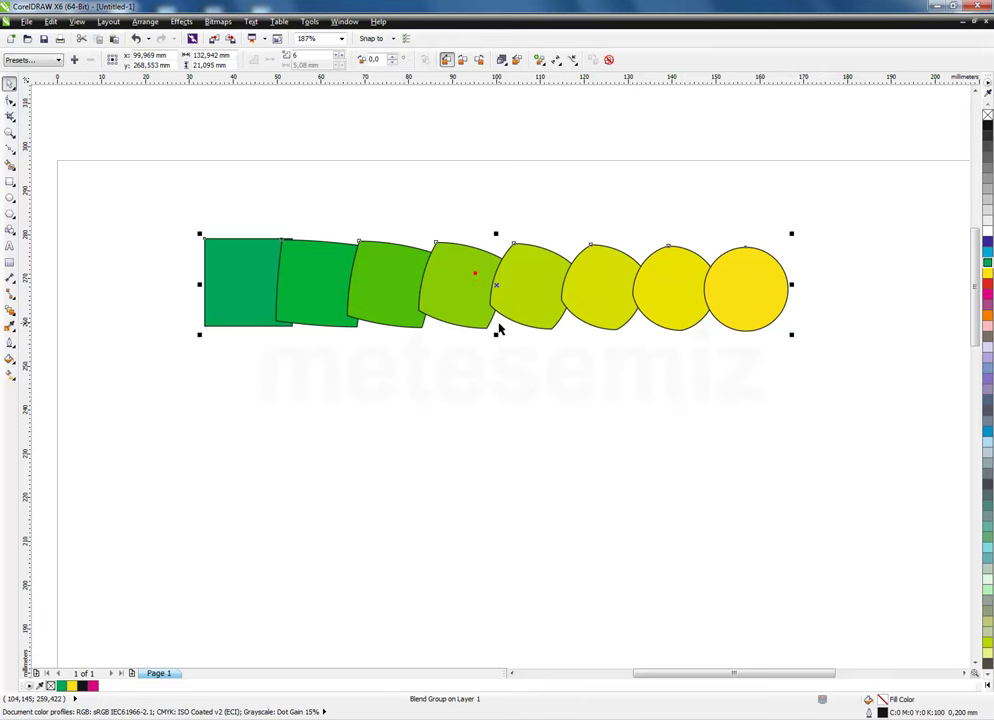
click(574, 61)
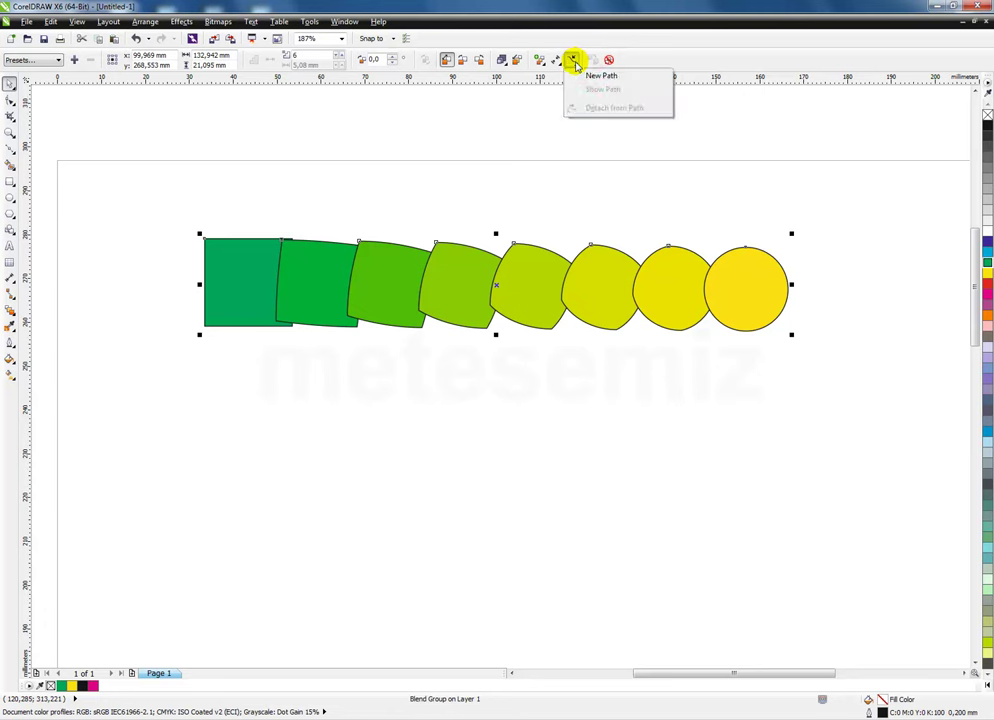
click(597, 78)
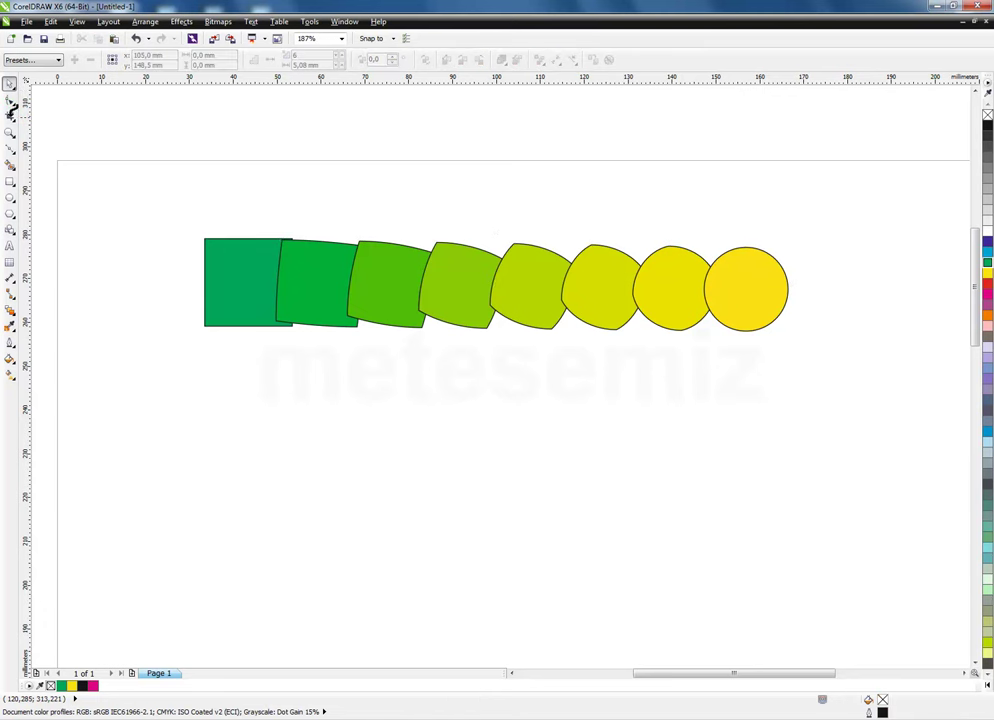
click(11, 112)
click(477, 399)
click(186, 172)
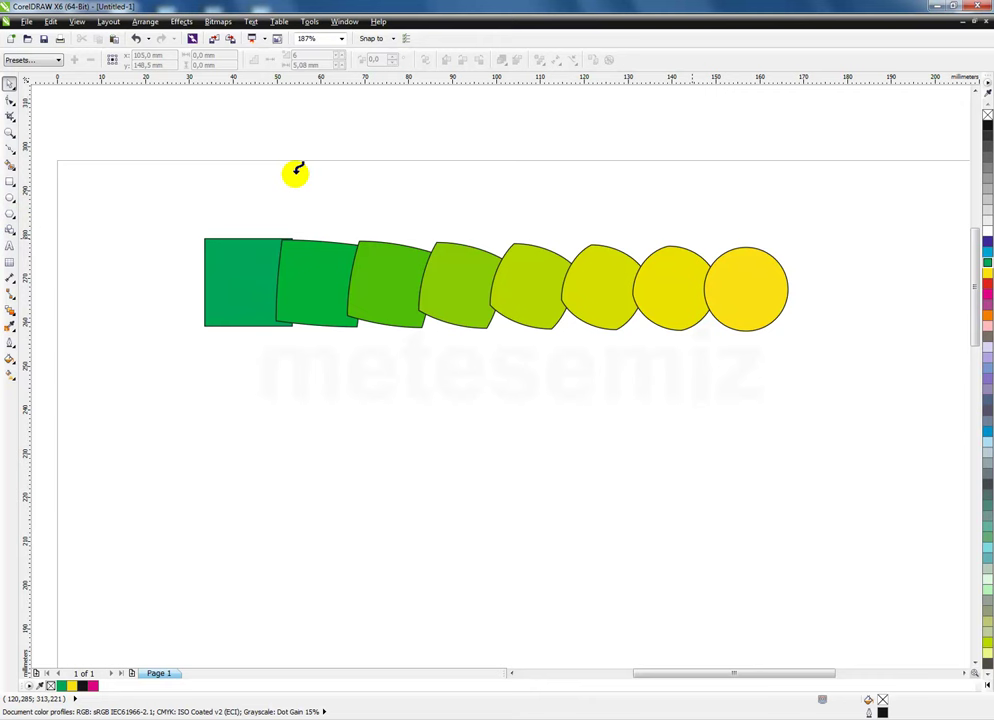
Sketch an open S-shaped Bezier curve beneath the blend, rising at its far end towards the yellow circle
click(12, 152)
click(49, 177)
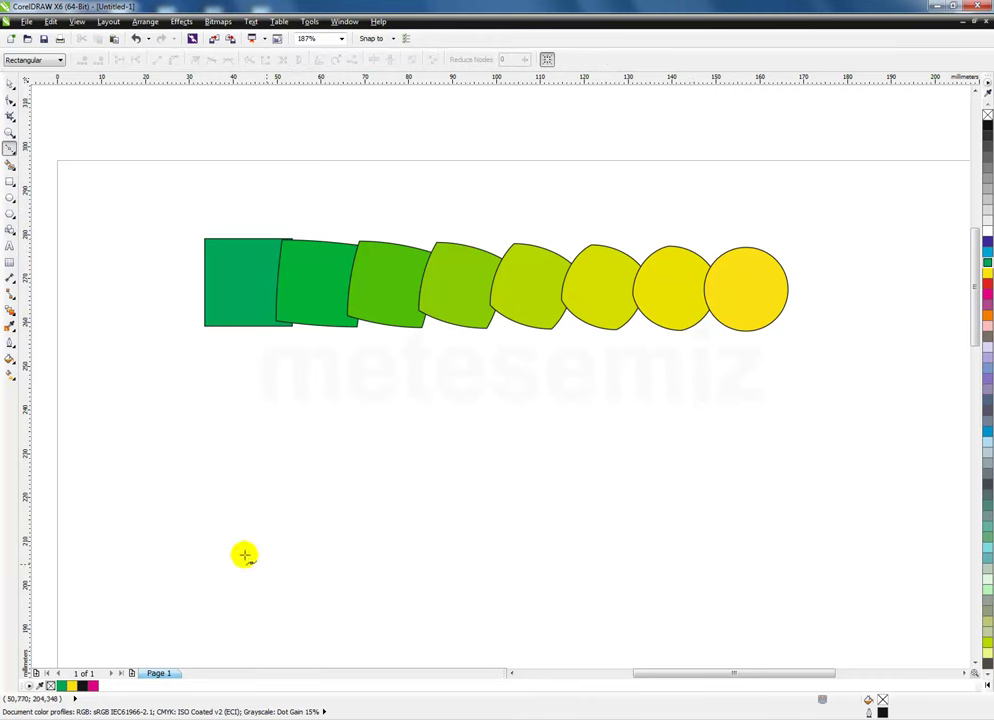
drag(451, 464, 546, 528)
drag(739, 483, 806, 407)
drag(738, 372, 661, 344)
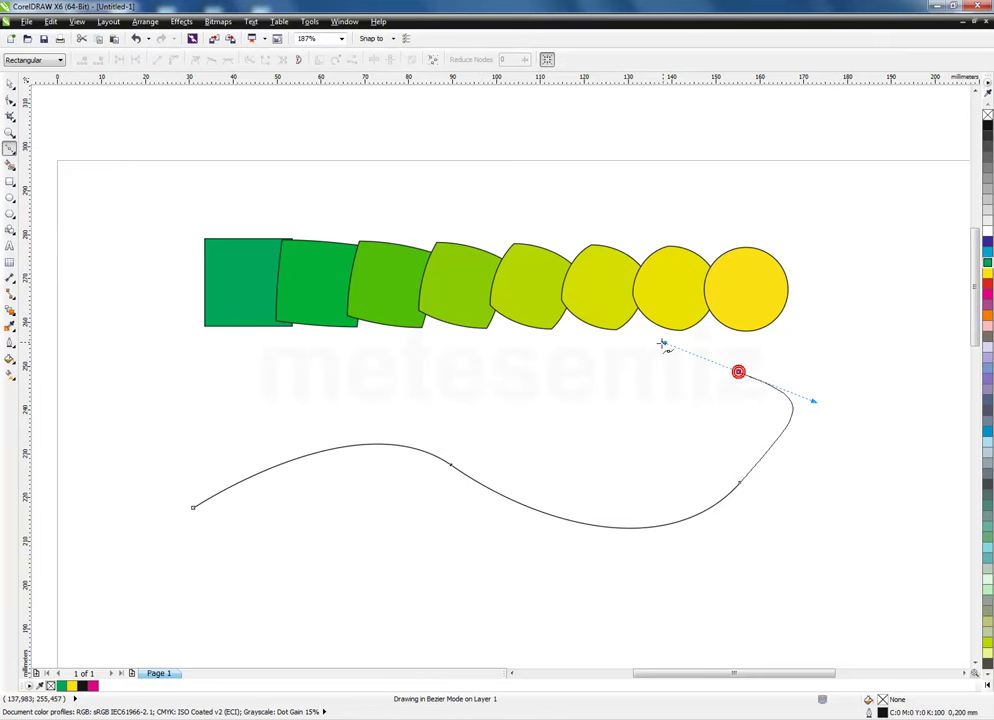
Reshape the curve by moving its lower bend node outwards and its end node up, making it about 150 mm wide
click(11, 98)
drag(741, 482, 823, 534)
click(742, 375)
drag(741, 377, 748, 360)
click(10, 86)
Set the square-to-circle blend's number of steps first to 25 and finally to 30
click(559, 304)
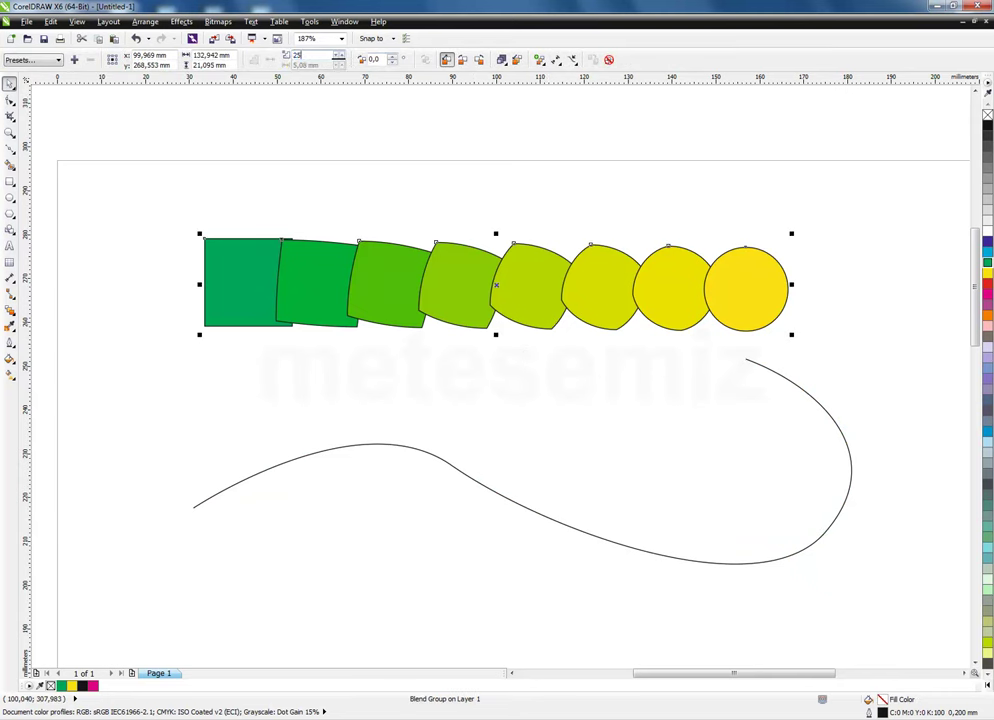
text(25)
key(Return)
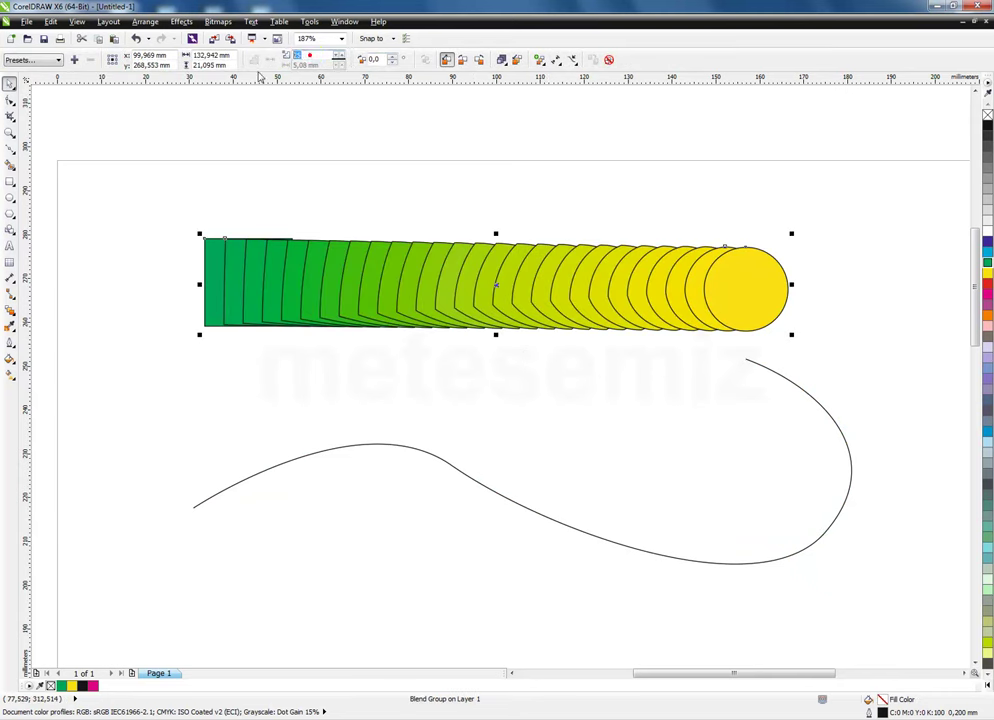
text(2)
text(30)
key(Return)
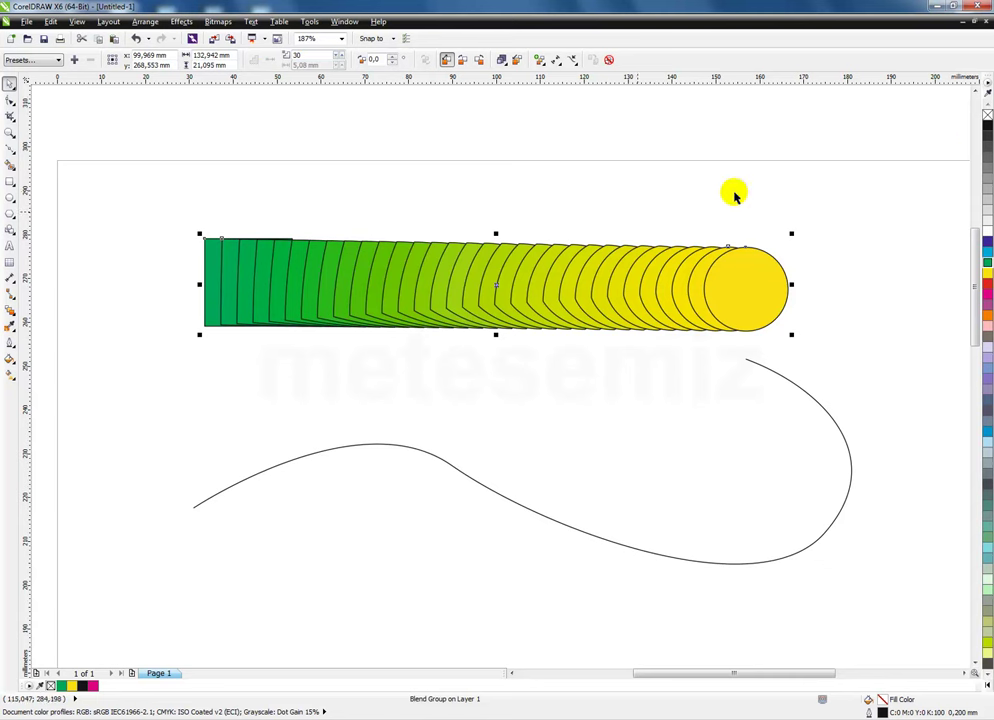
Assign the freshly drawn curve as the new path of the blend
click(573, 59)
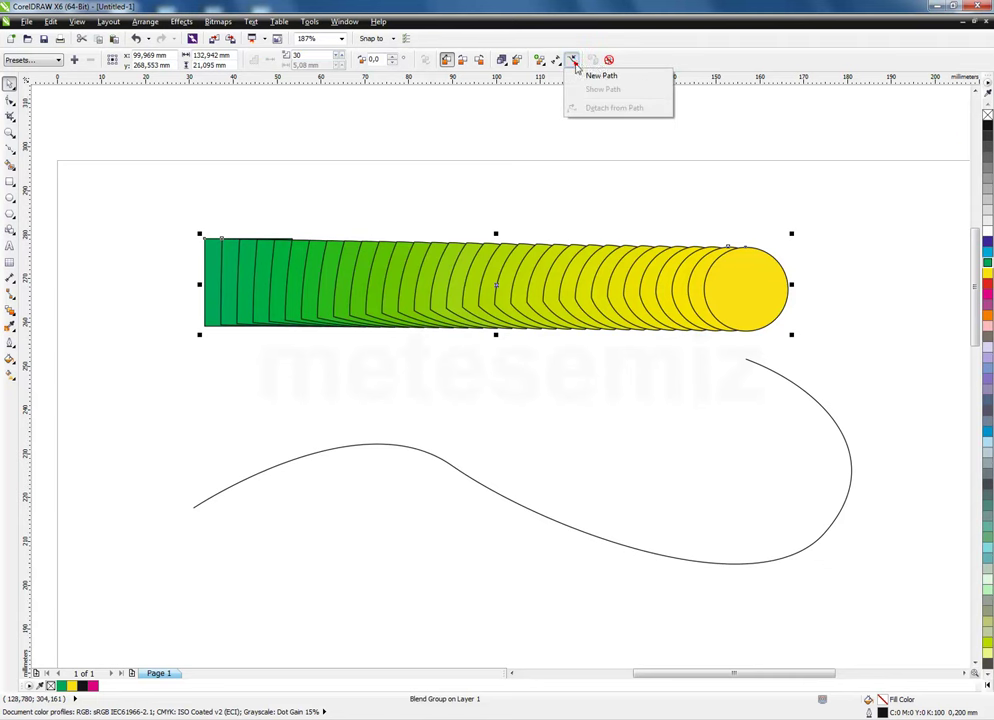
click(600, 77)
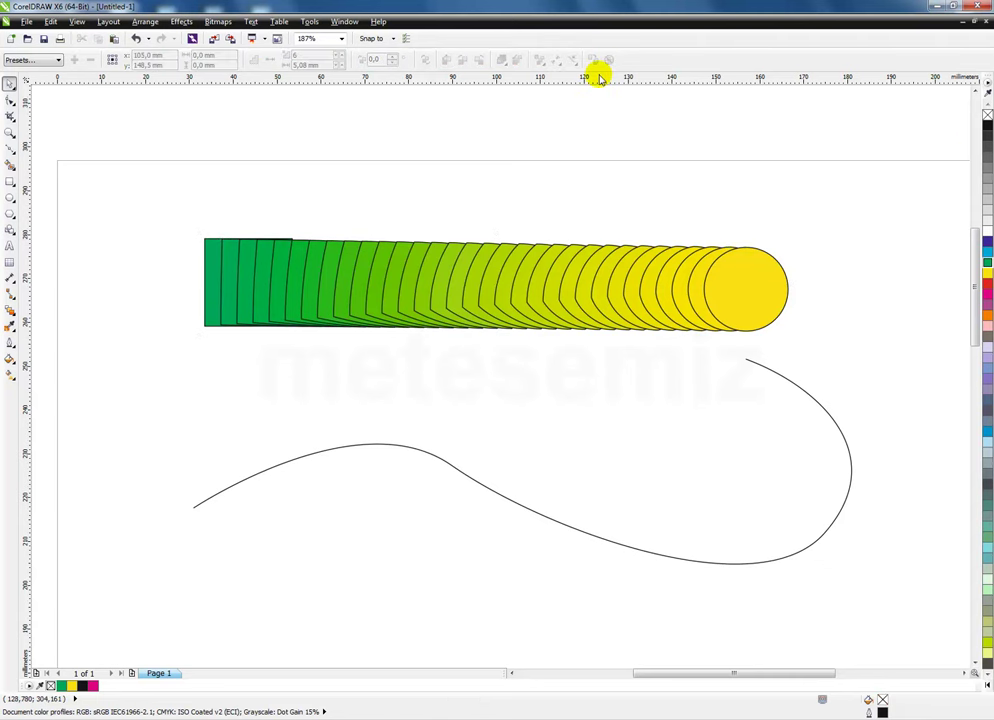
click(470, 476)
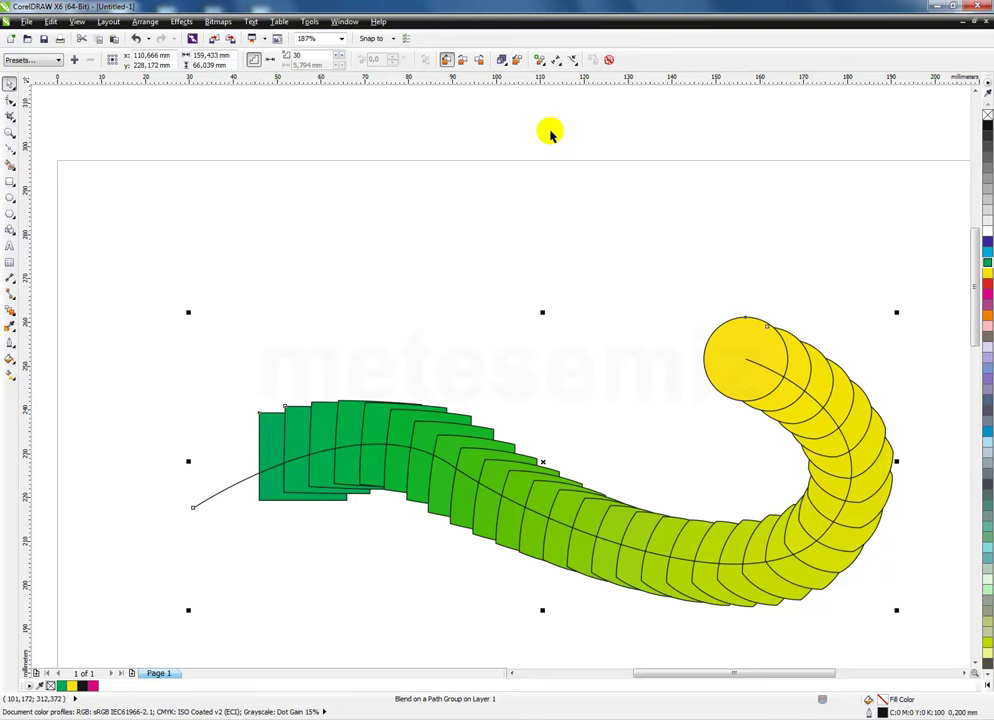
Spread the blend along the full length of its path
click(540, 60)
click(573, 60)
click(540, 60)
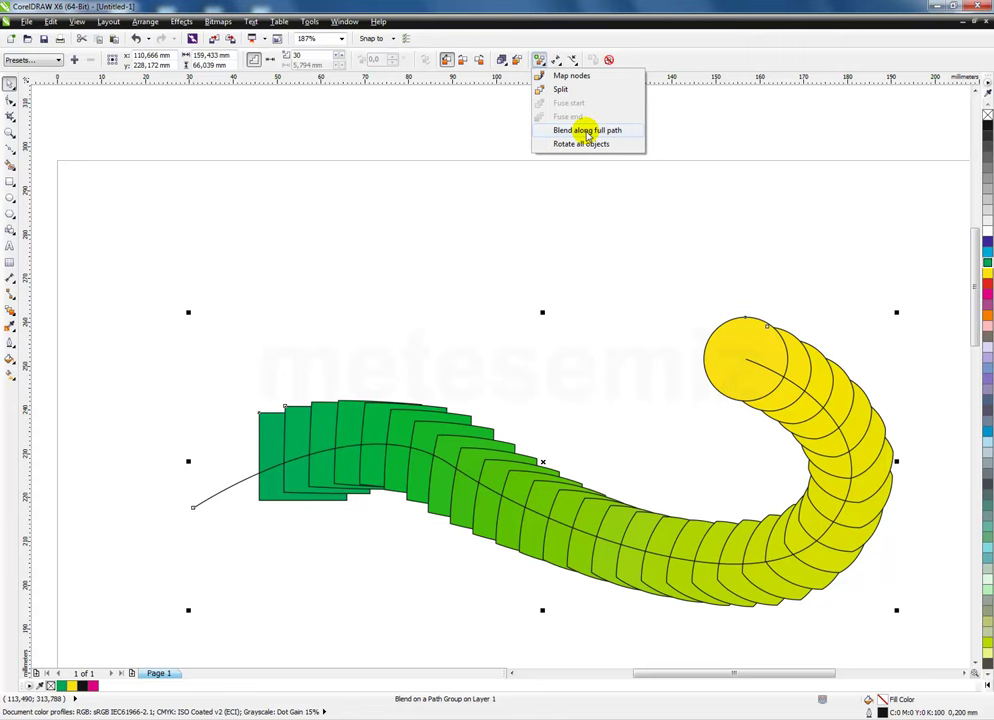
click(617, 132)
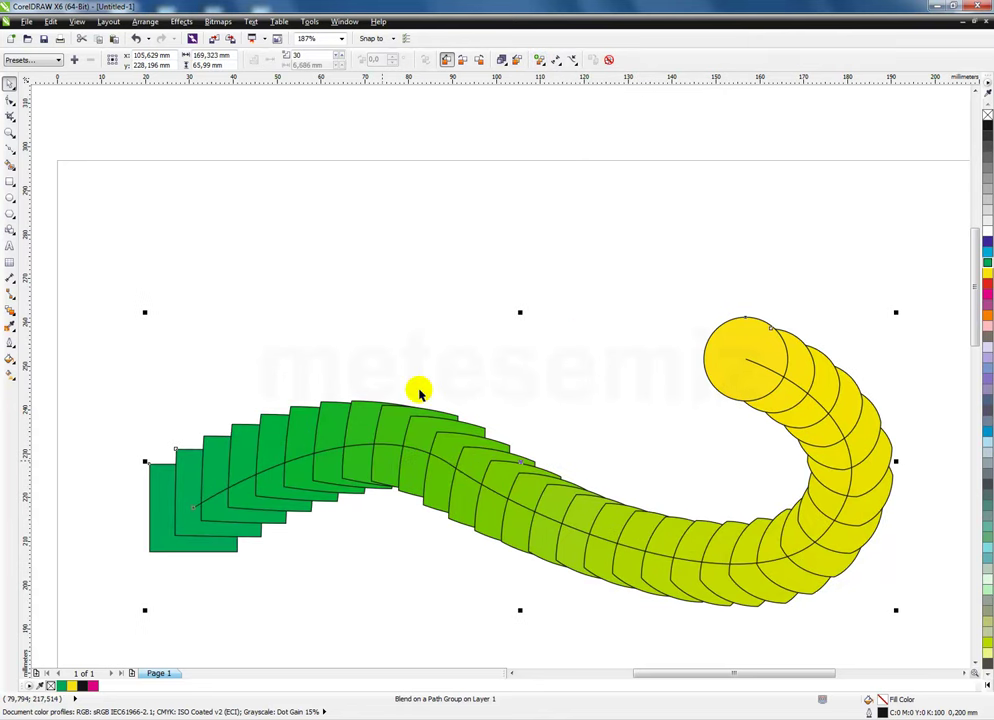
Remove the outline of the path curve that the blend follows
click(561, 243)
click(426, 612)
click(789, 386)
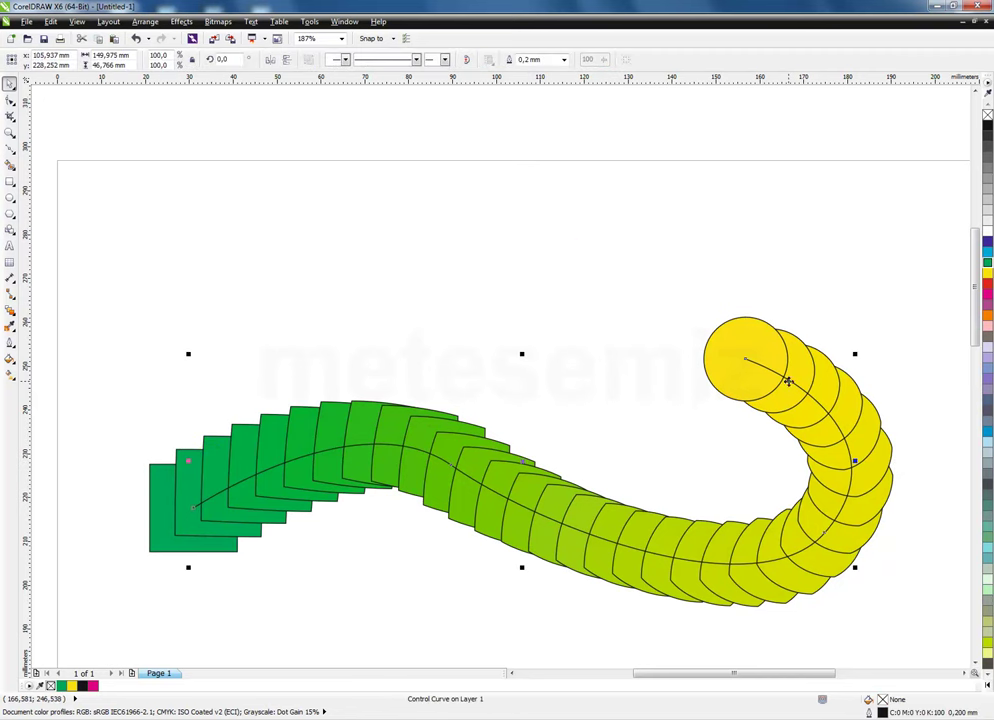
click(497, 280)
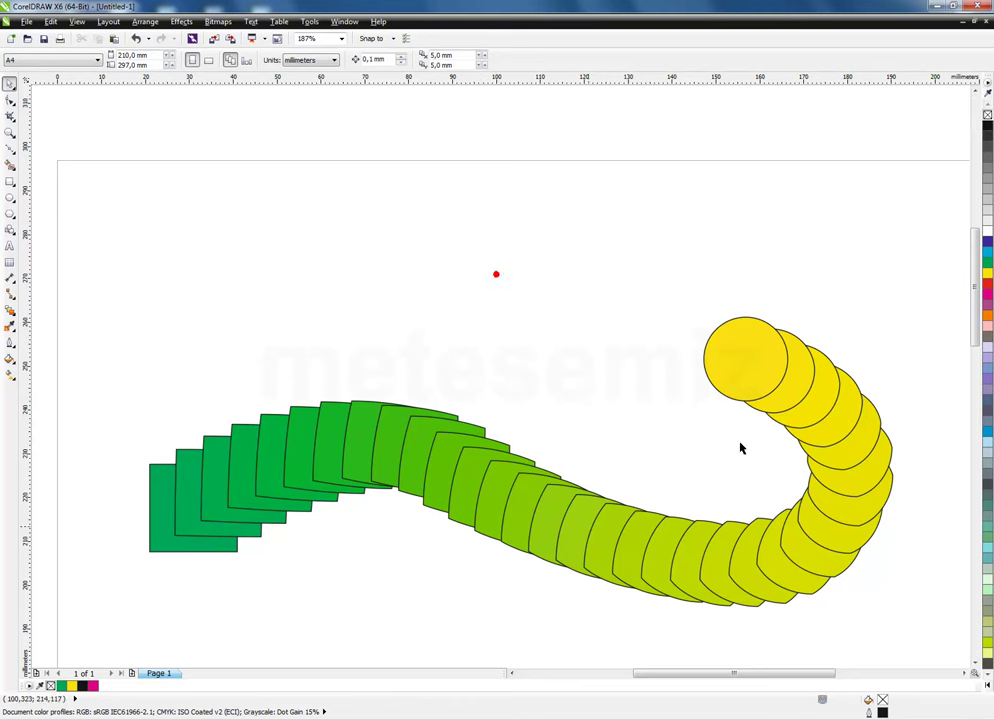
click(749, 427)
click(533, 351)
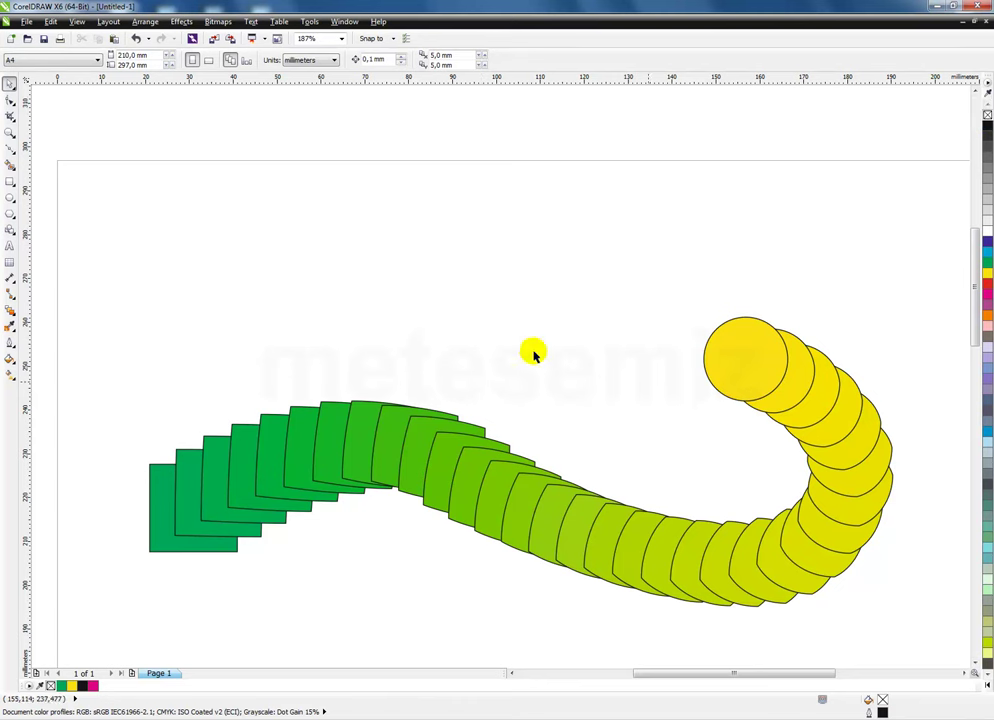
Restore the path's outline and reshape the path by moving its lower right bend node to the upper middle of the blend
click(848, 468)
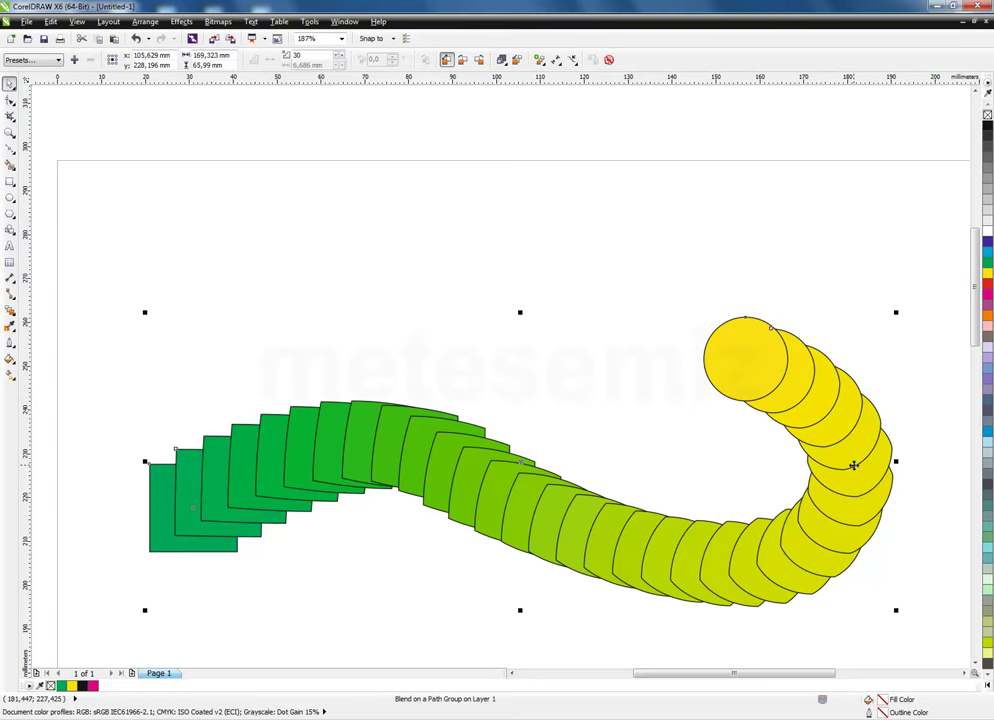
click(825, 425)
click(10, 100)
click(10, 100)
click(746, 361)
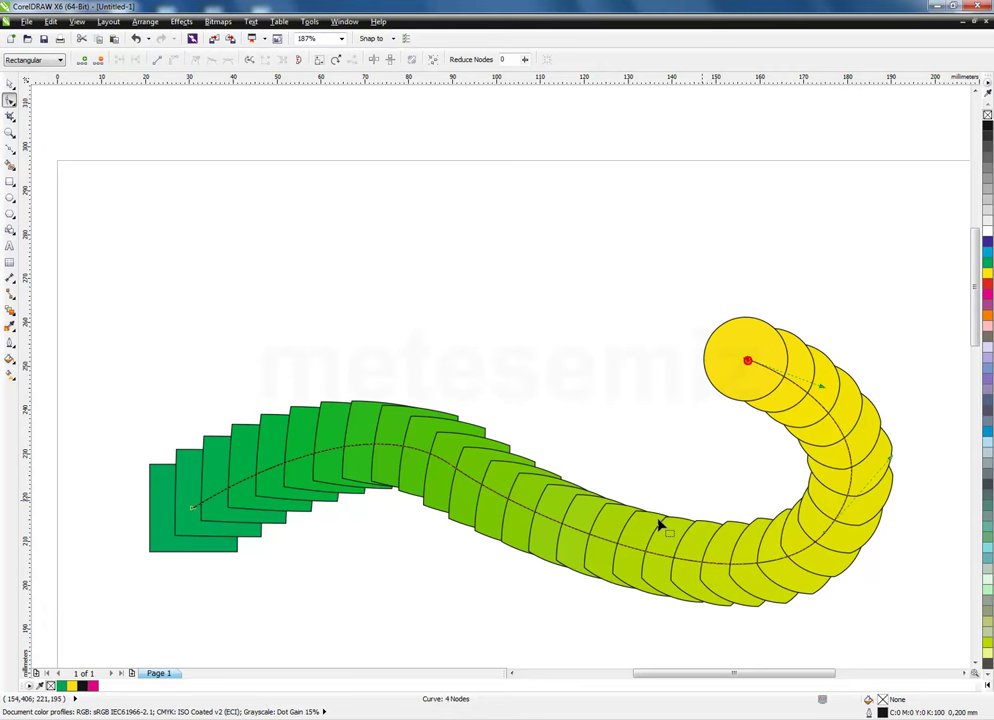
drag(825, 540, 425, 270)
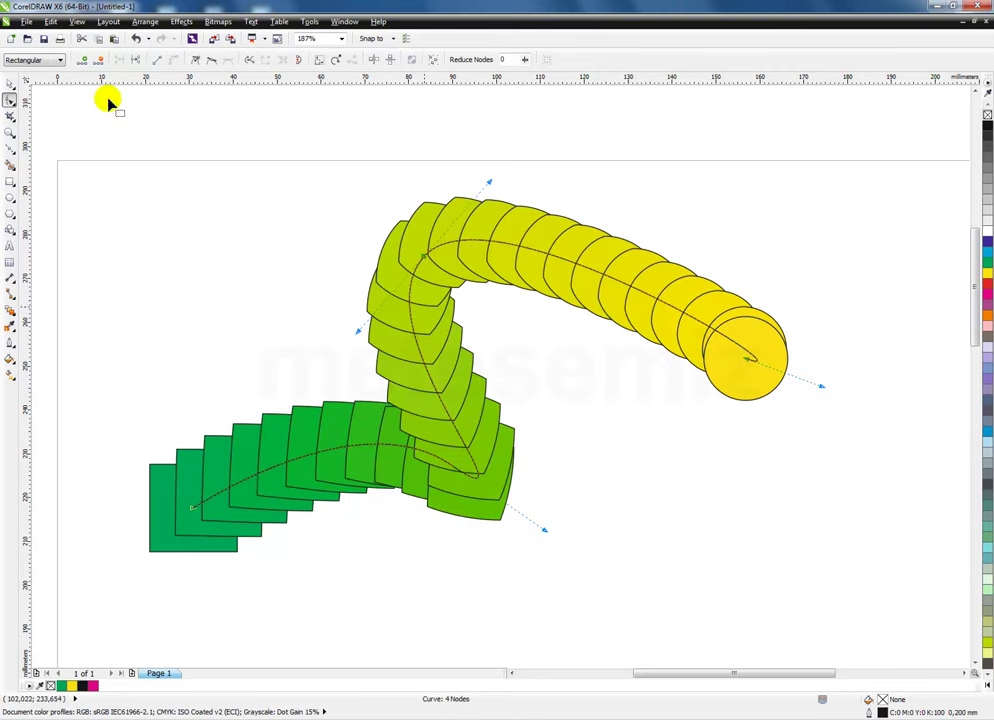
Select the reshaped blend together with its path and delete both
click(10, 86)
click(163, 121)
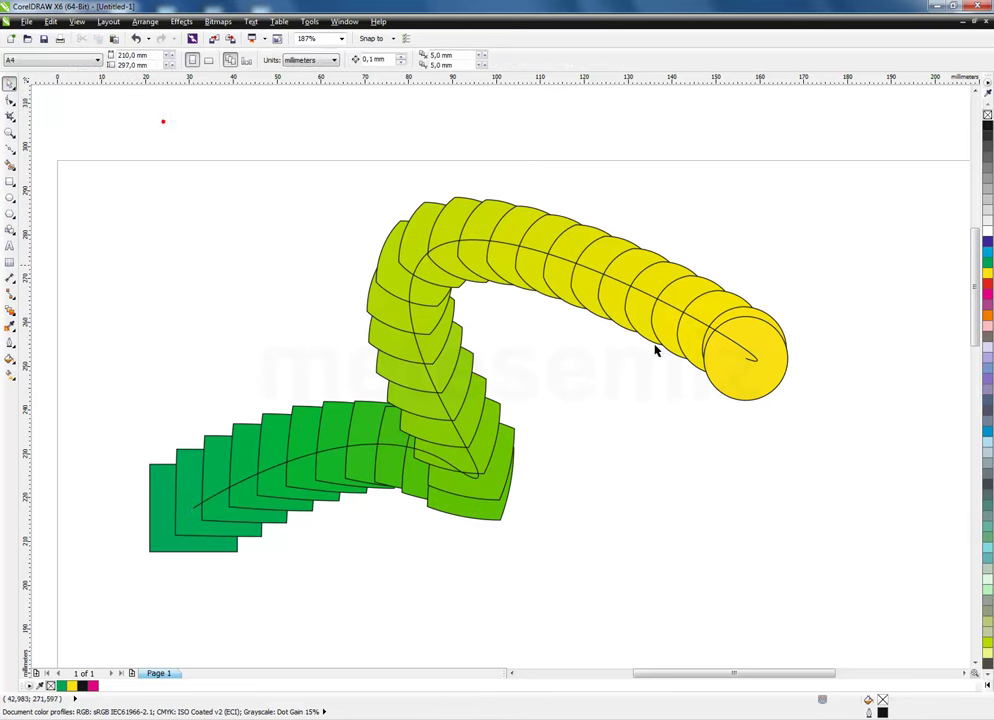
click(578, 244)
click(710, 561)
click(563, 271)
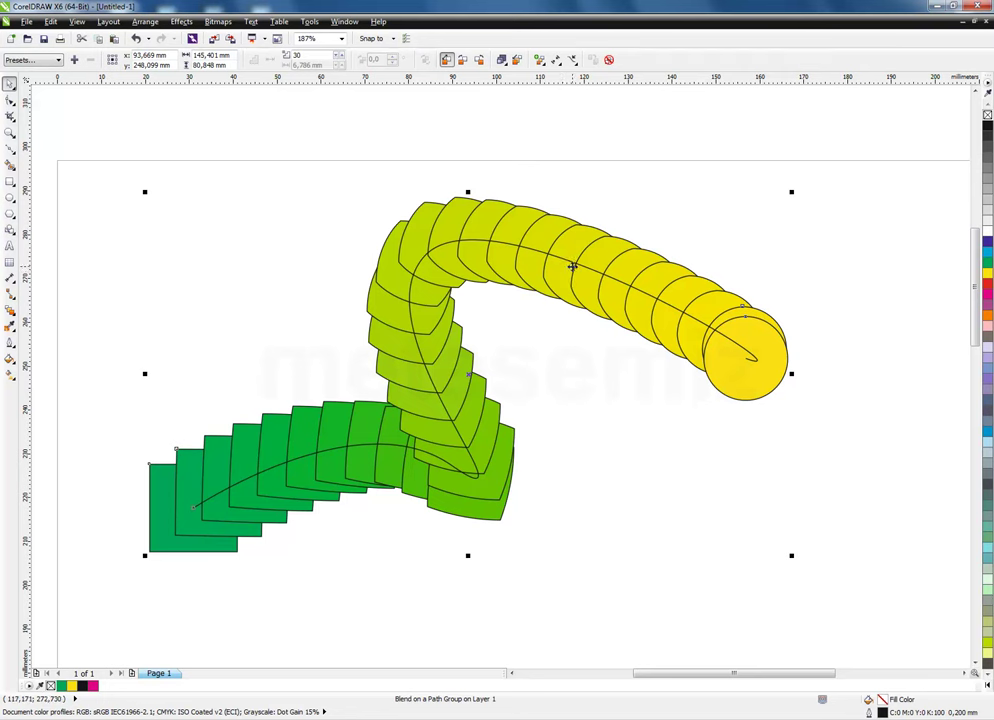
click(788, 257)
drag(904, 640, 98, 178)
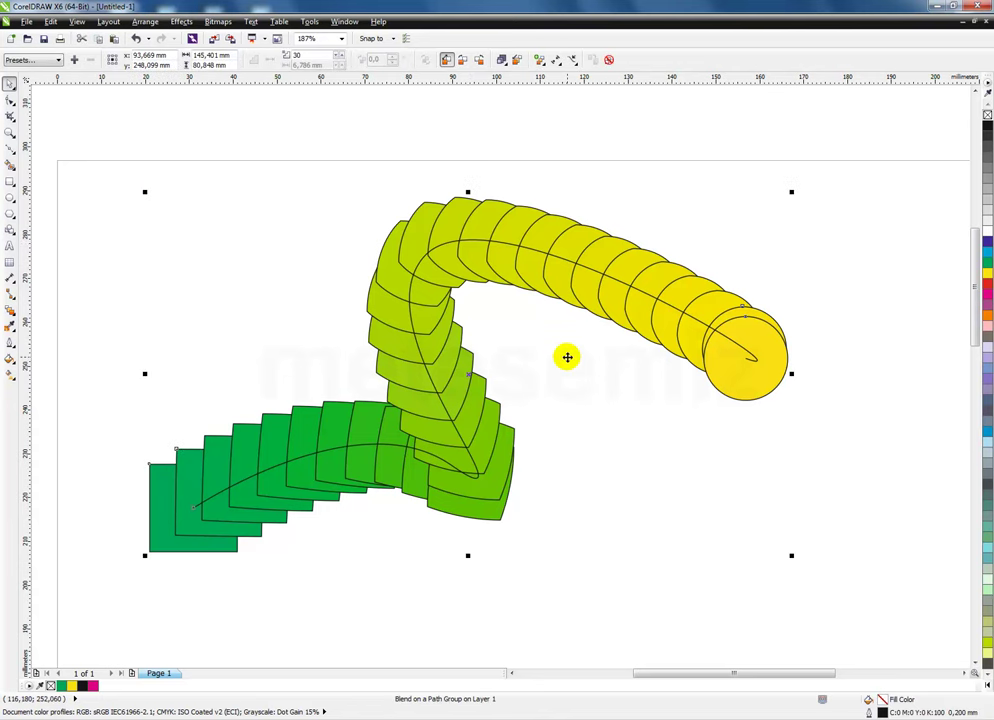
key(Delete)
Draw a five-pointed star about 27.5 mm wide and 26 mm high in the upper left part of the page
scroll(546, 435, down, 5)
click(975, 662)
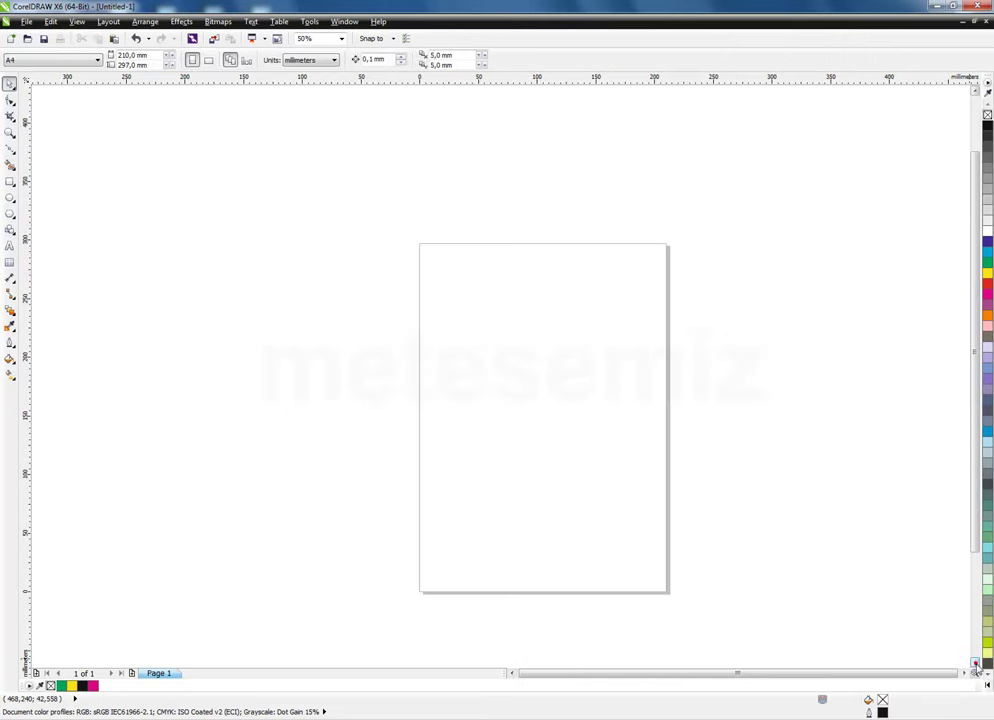
click(963, 674)
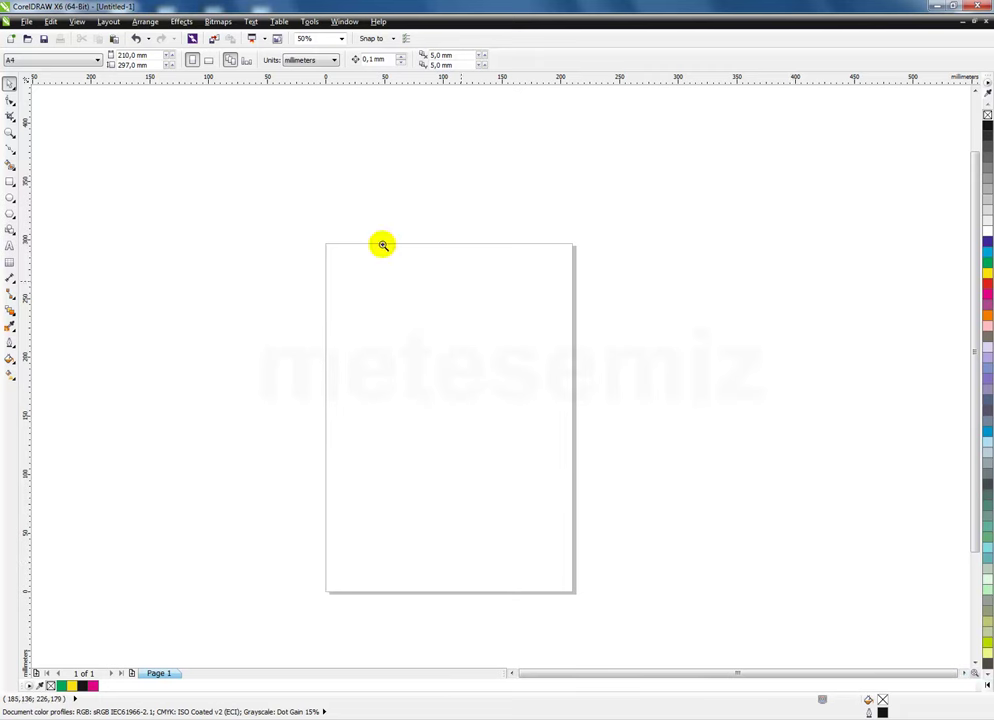
key(z)
drag(306, 230, 584, 458)
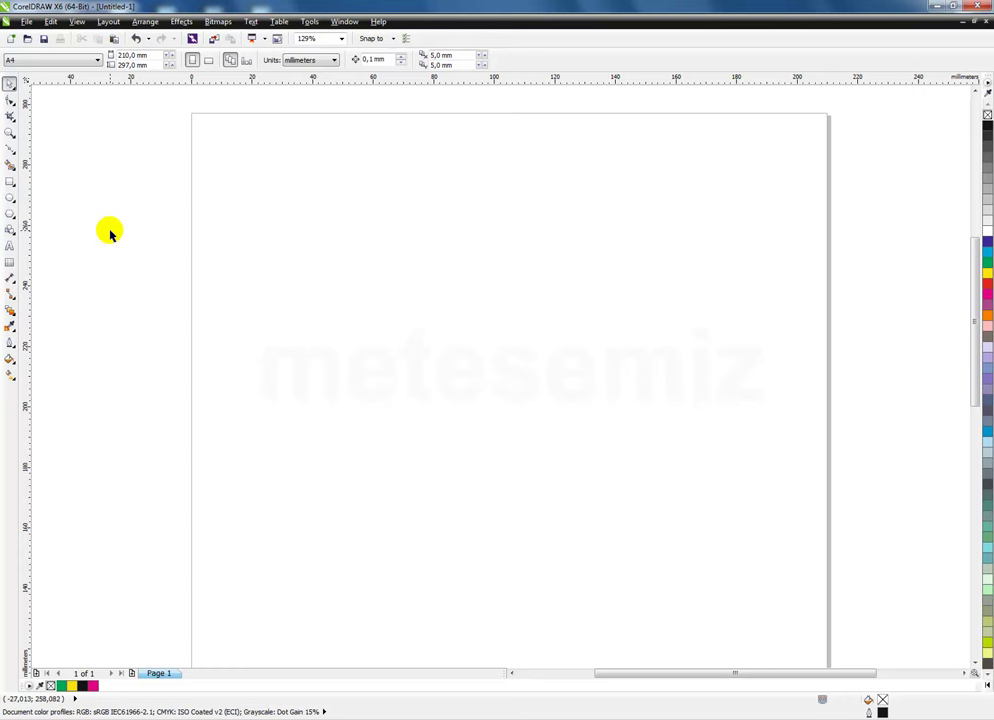
click(11, 215)
click(44, 226)
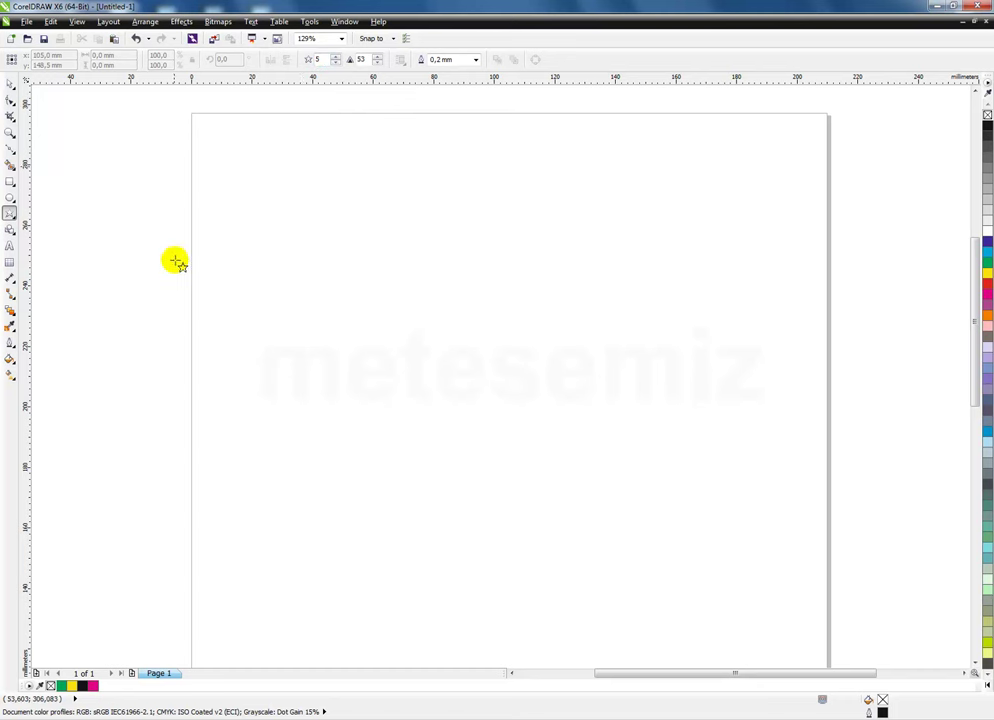
drag(291, 213, 379, 296)
Copy the star about 53 mm to the right and blend the two stars
click(11, 86)
drag(337, 253, 498, 259)
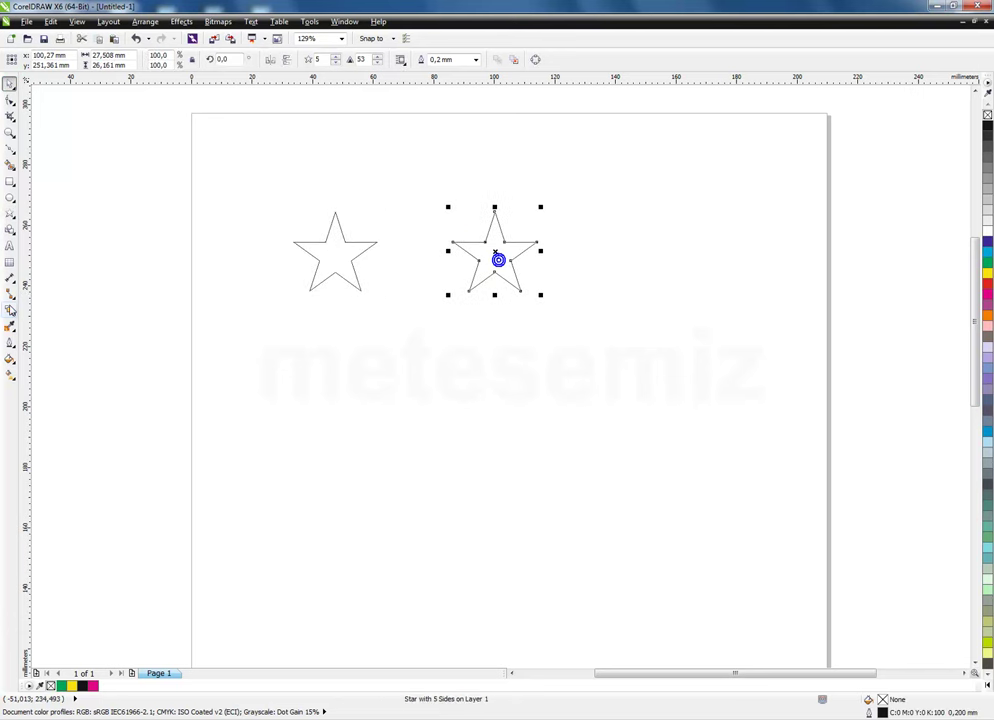
click(10, 310)
drag(335, 251, 492, 257)
click(10, 84)
click(646, 266)
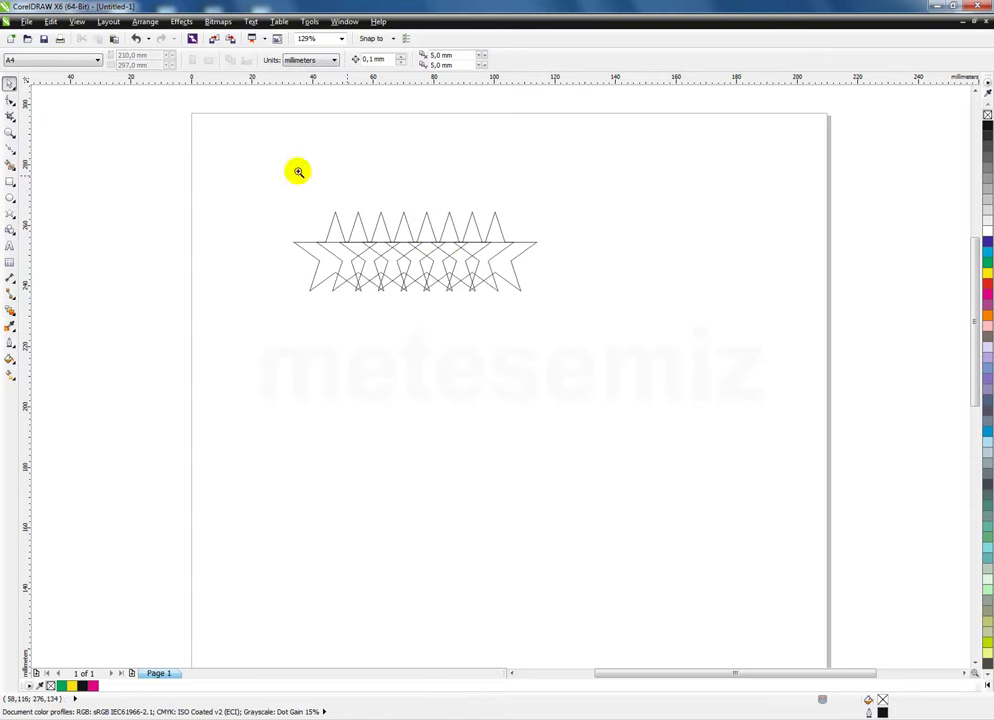
Fill the blend's right star yellow and its left star orange, and remove the outline of the whole blend
drag(266, 172, 644, 273)
click(719, 340)
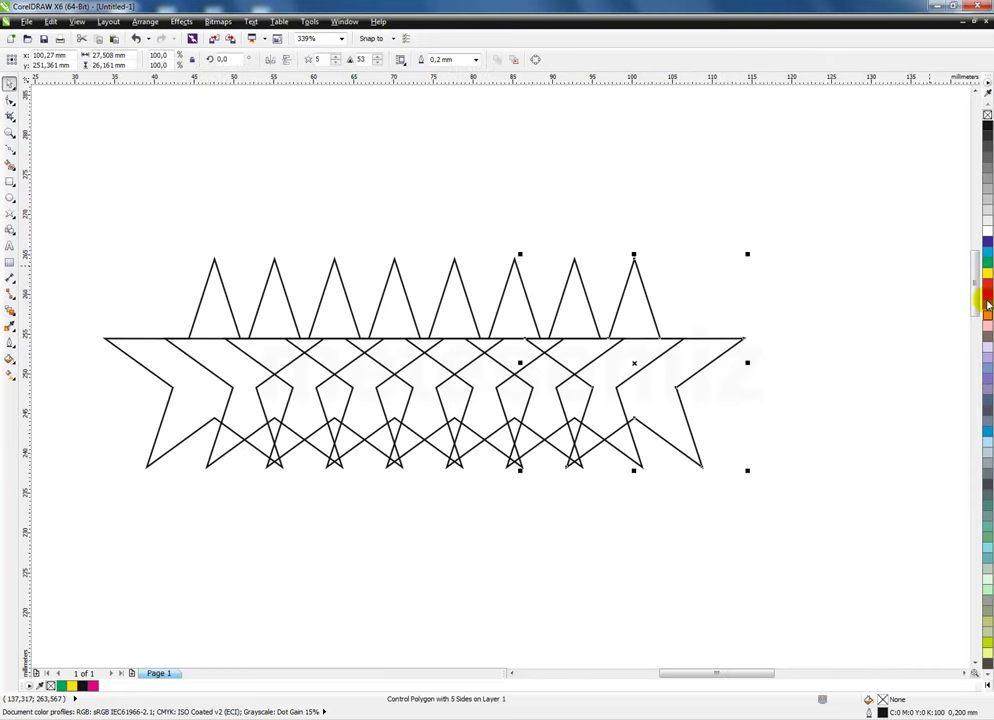
click(988, 275)
click(142, 358)
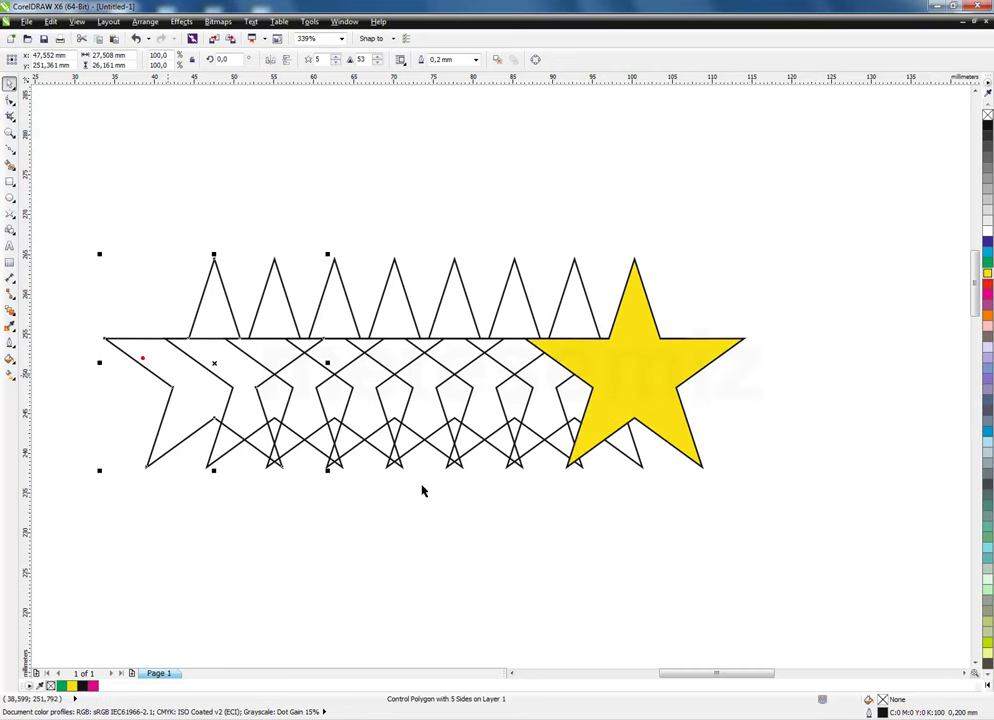
click(988, 316)
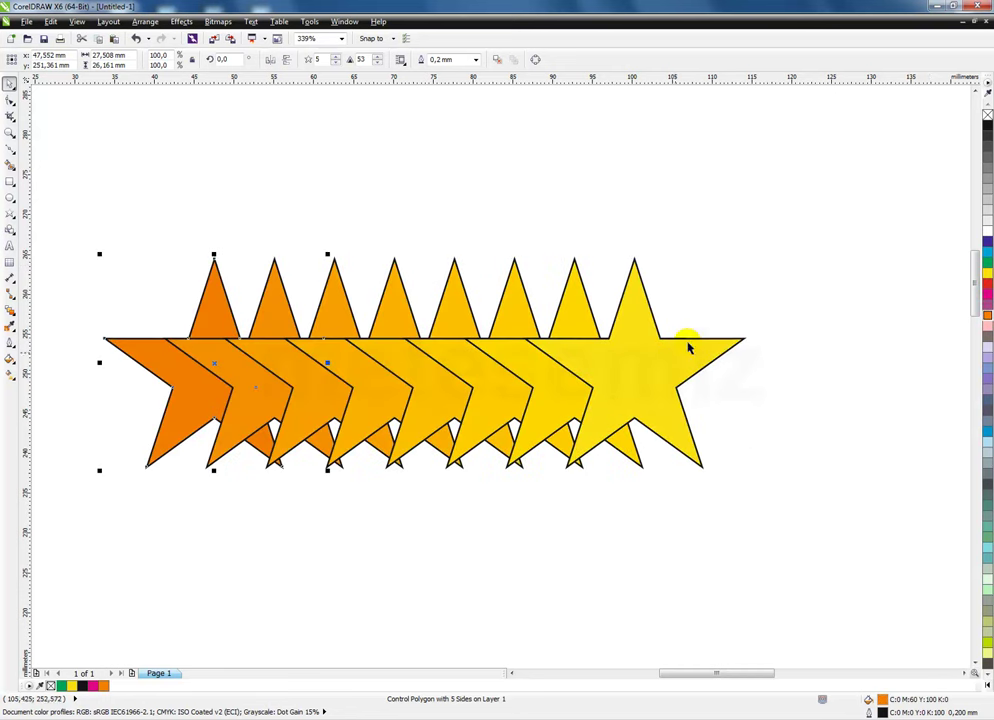
click(415, 381)
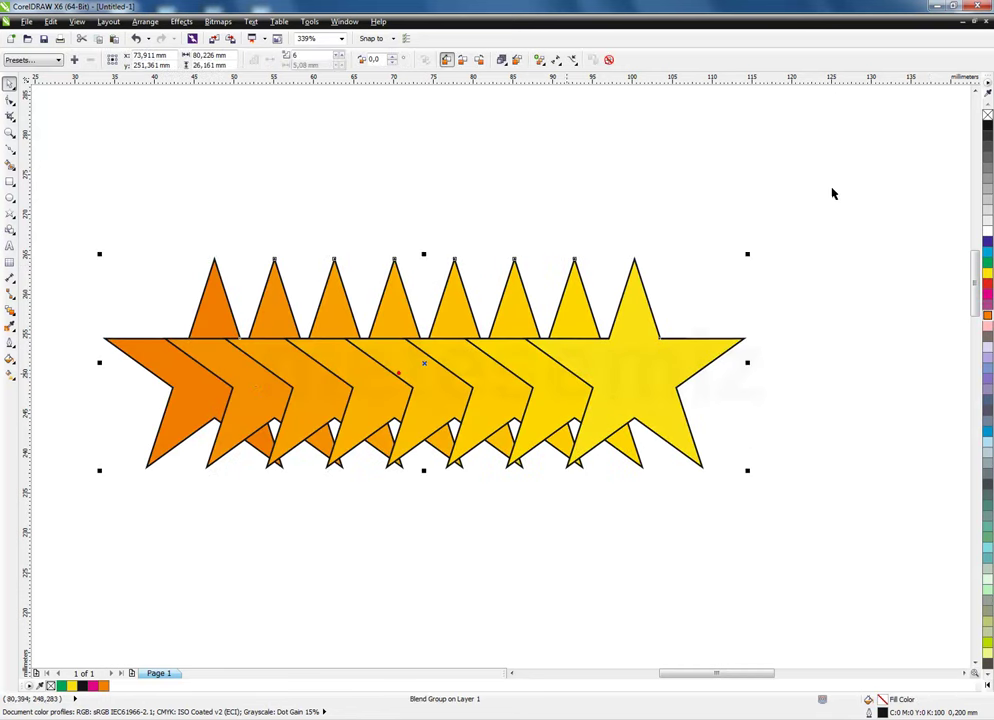
right_click(988, 117)
Scale the yellow star down about its centre to 6.3 percent
click(650, 372)
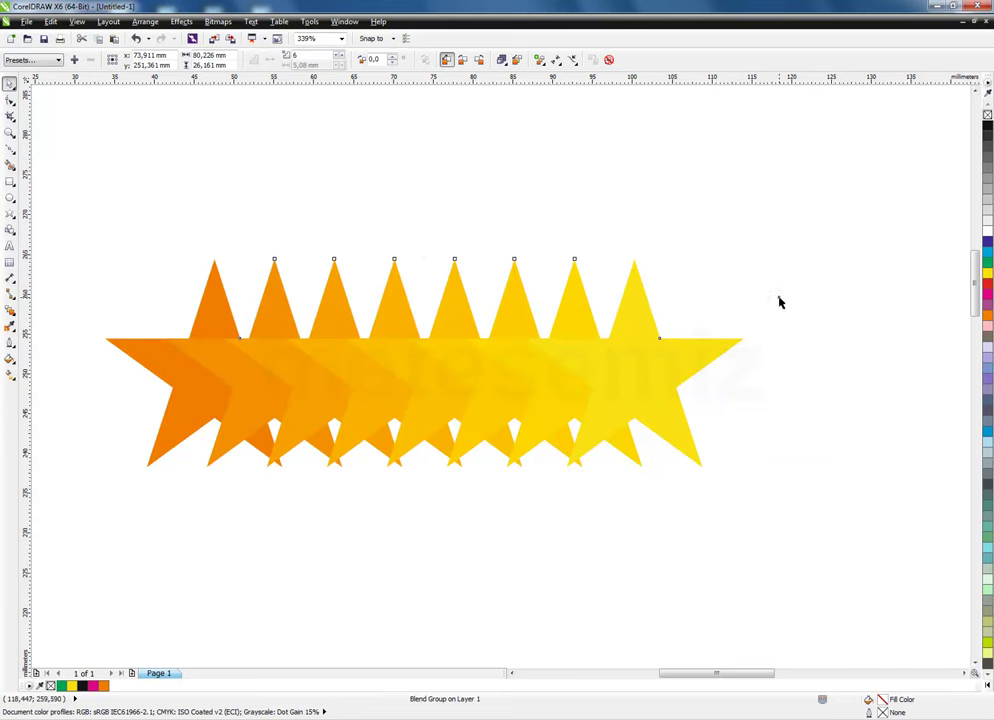
drag(748, 254, 667, 348)
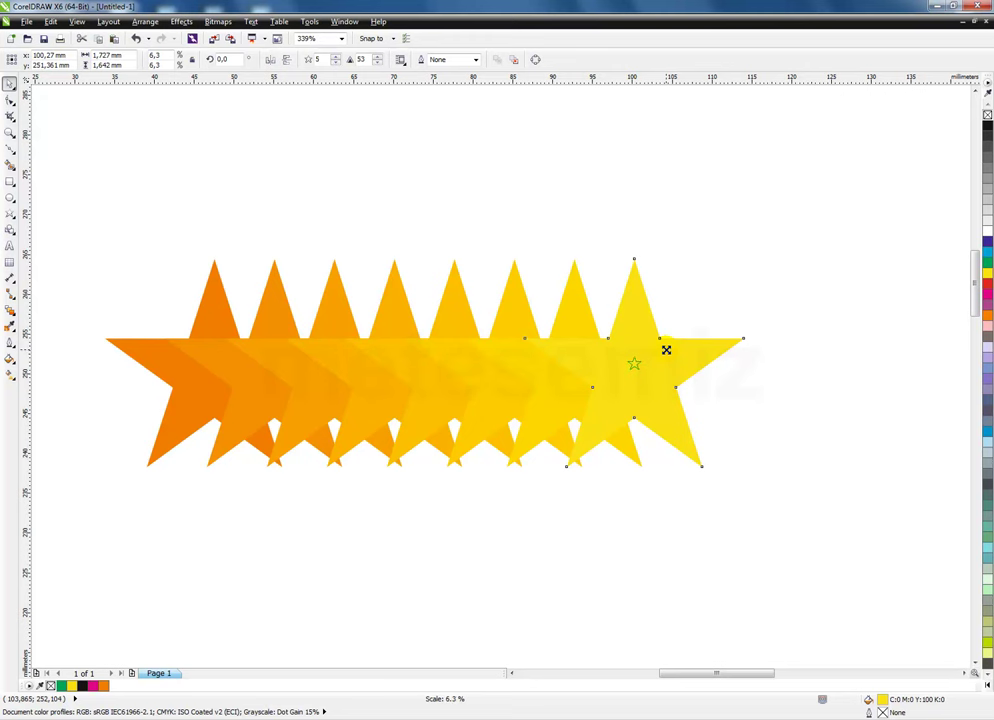
drag(667, 355, 668, 356)
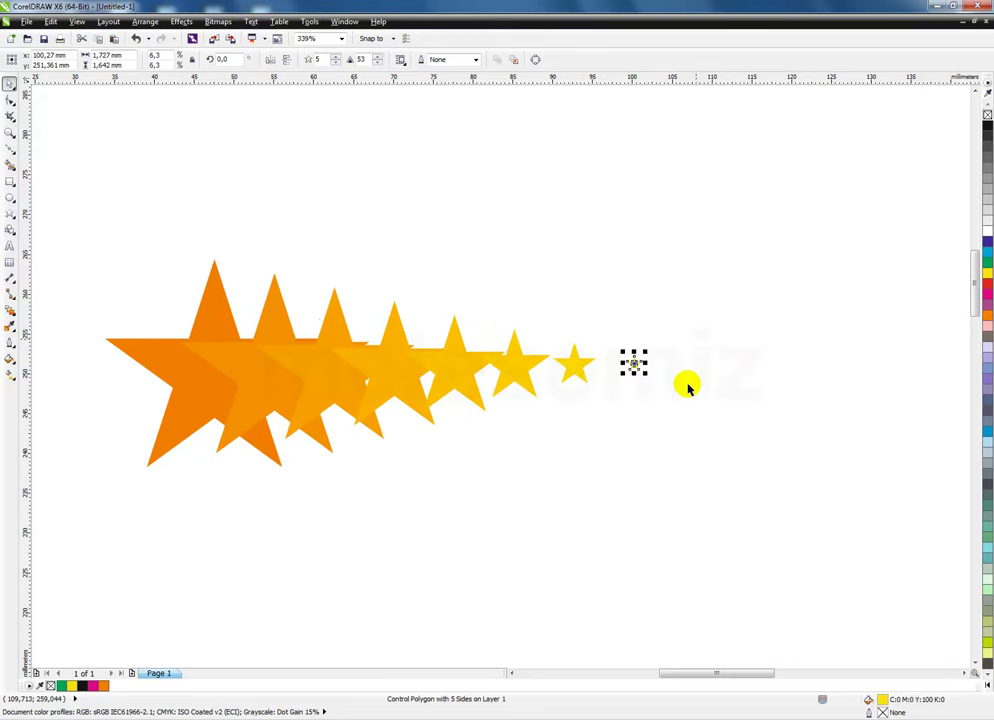
Align the small yellow star with the large orange star horizontally and vertically by their centres
click(214, 294)
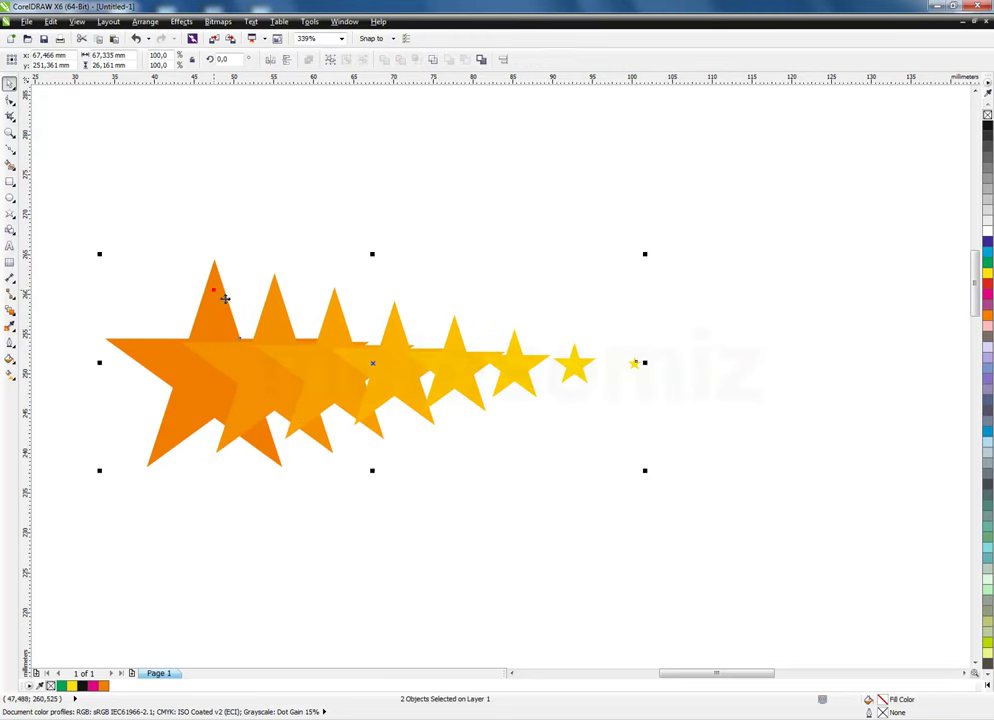
key(c)
key(e)
click(430, 393)
Increase the star blend's number of steps for a smoother colour transition
click(276, 357)
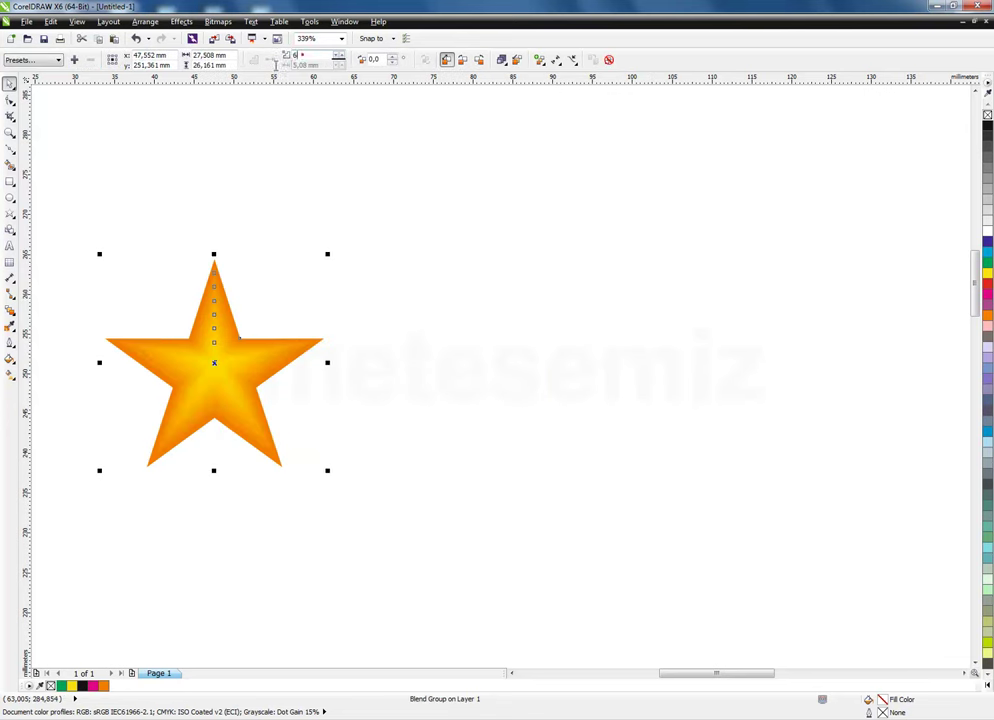
click(470, 349)
click(235, 369)
click(485, 350)
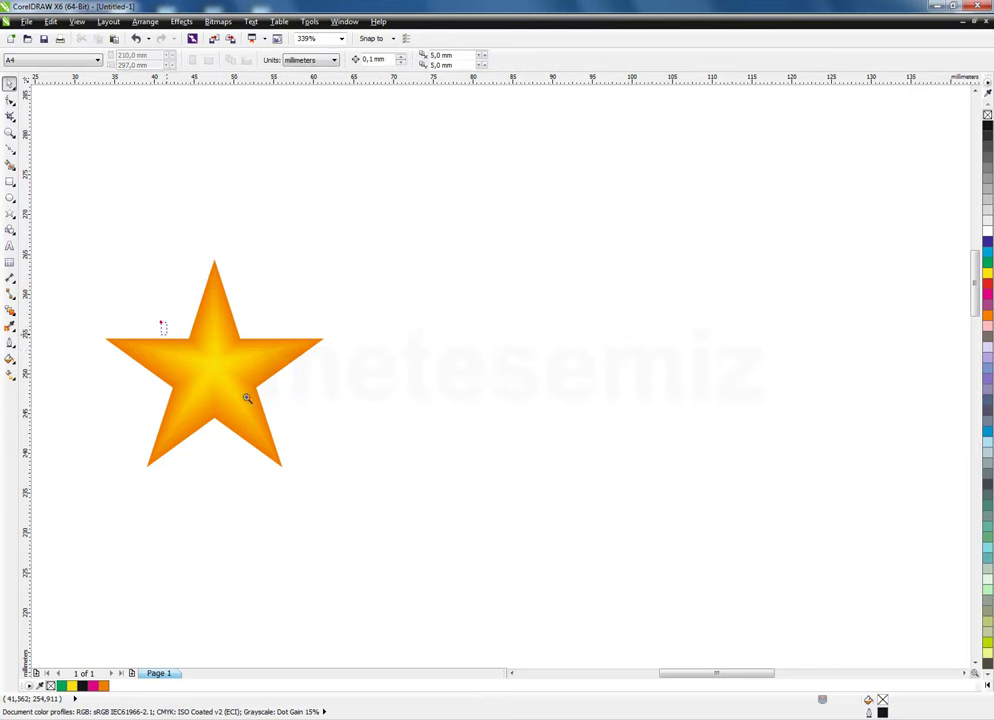
Enlarge the small yellow star at the blend's centre about its own centre to 10.3 percent
drag(160, 324, 305, 415)
click(398, 328)
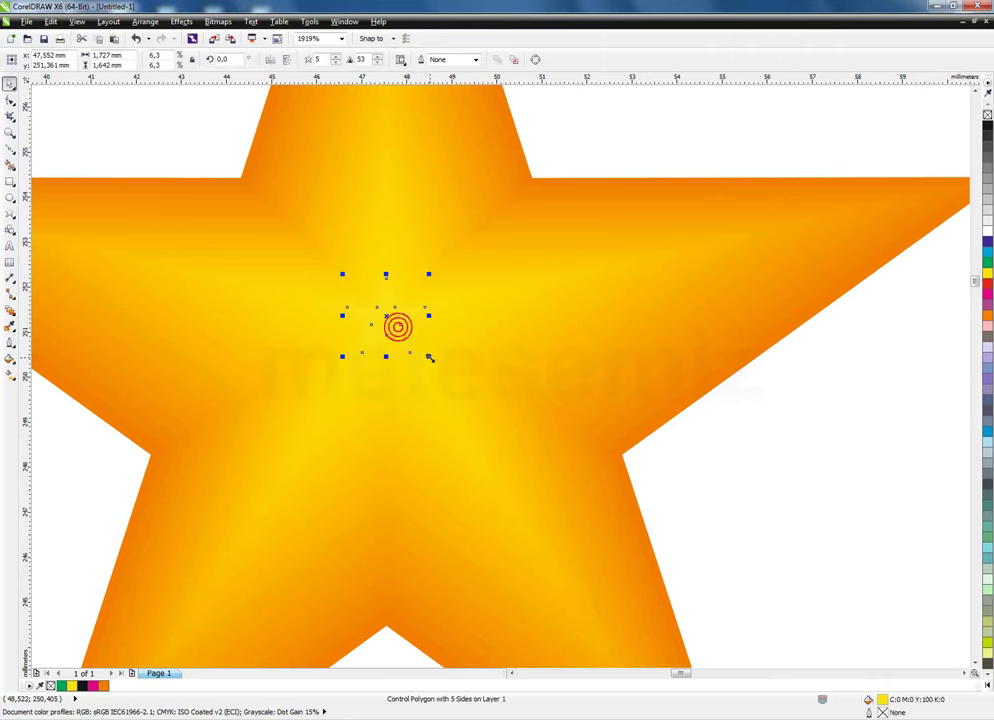
drag(433, 360, 474, 385)
scroll(686, 256, down, 3)
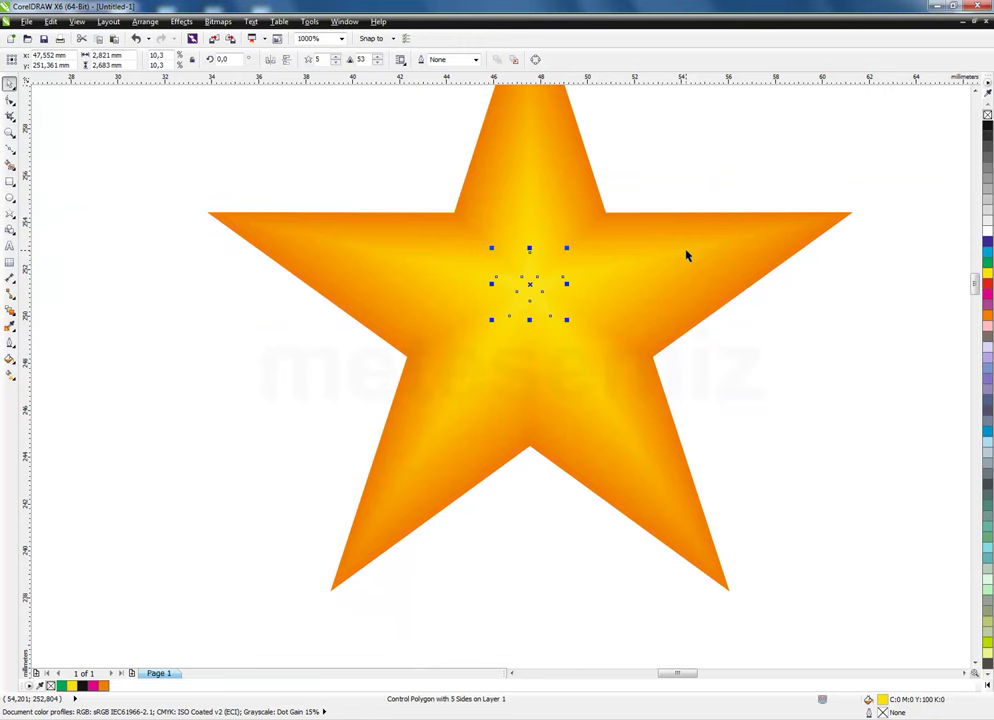
click(848, 219)
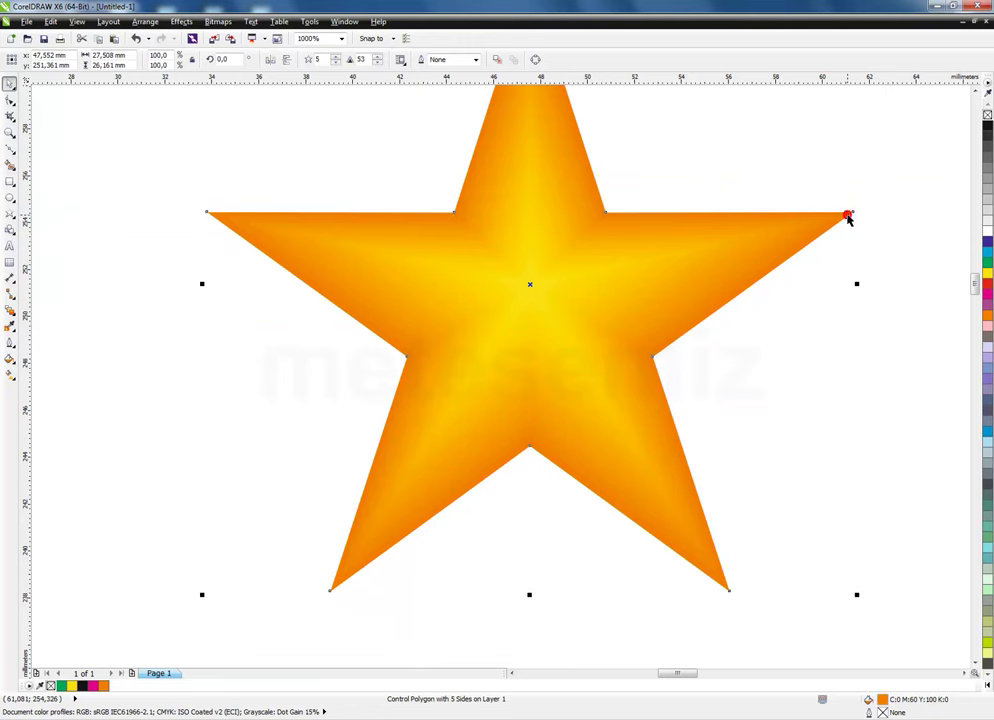
click(847, 377)
Break the orange-to-yellow star blend apart into separate objects
scroll(847, 377, down, 2)
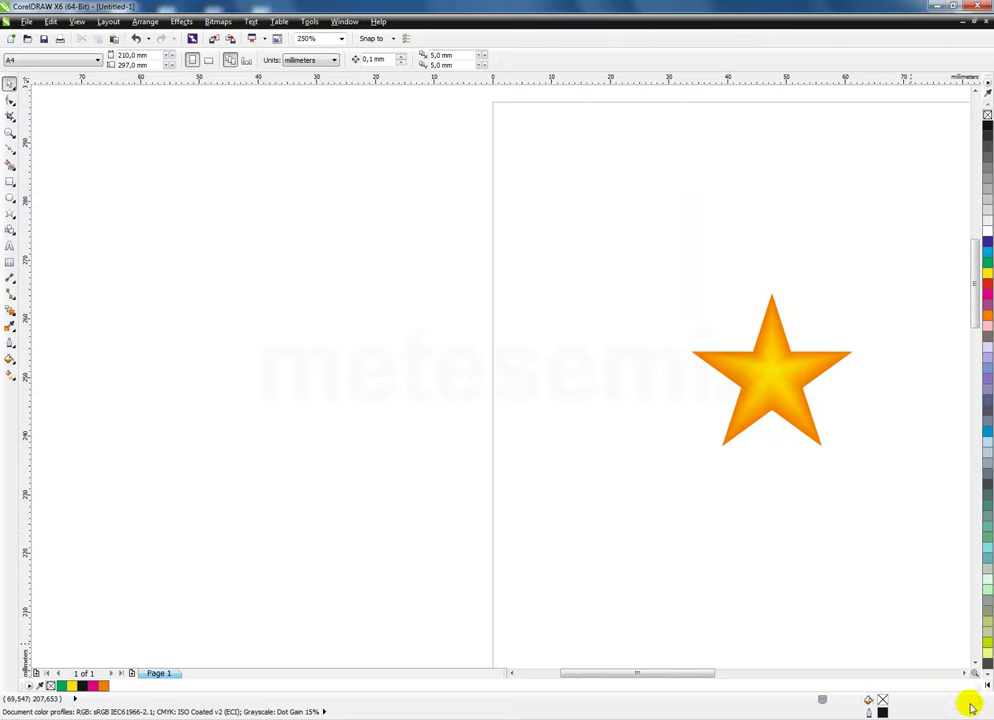
click(963, 672)
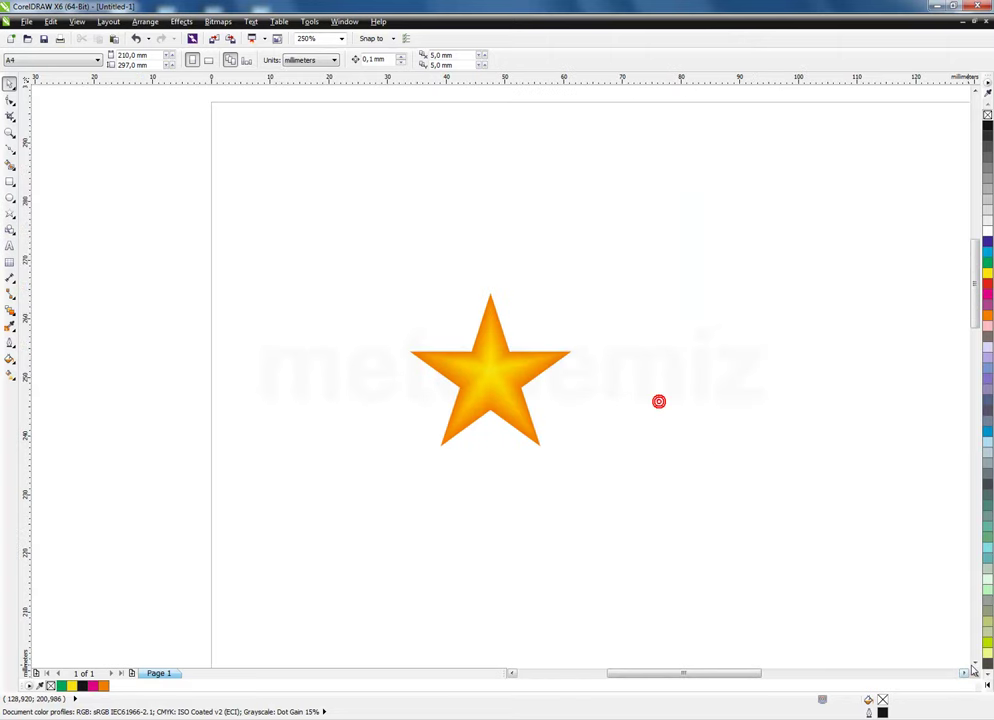
click(975, 664)
click(965, 676)
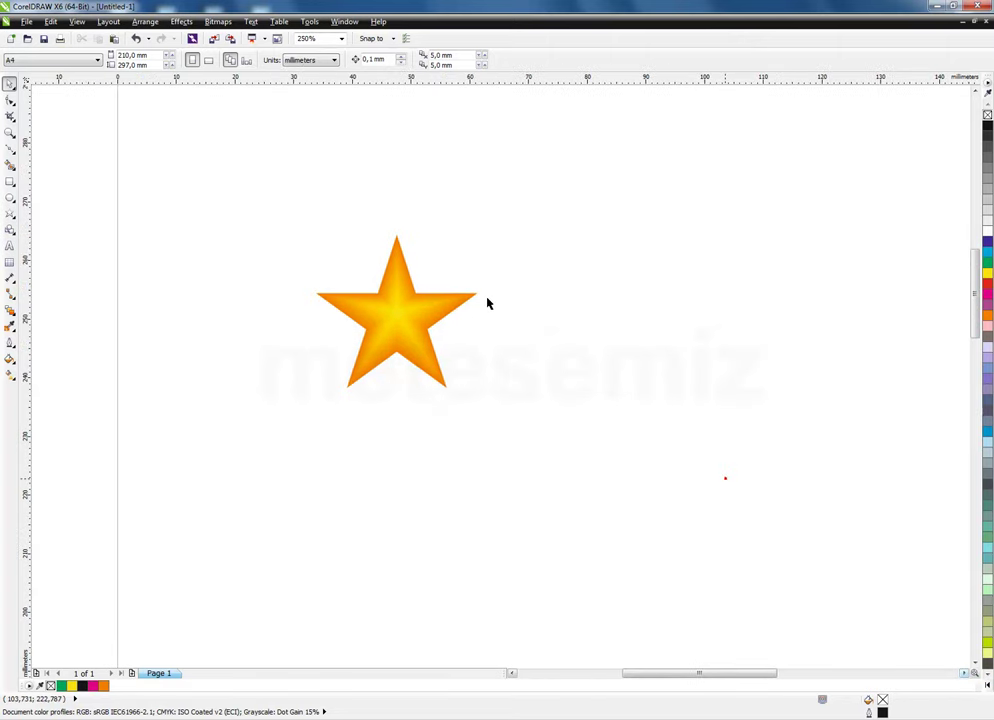
click(407, 317)
click(145, 21)
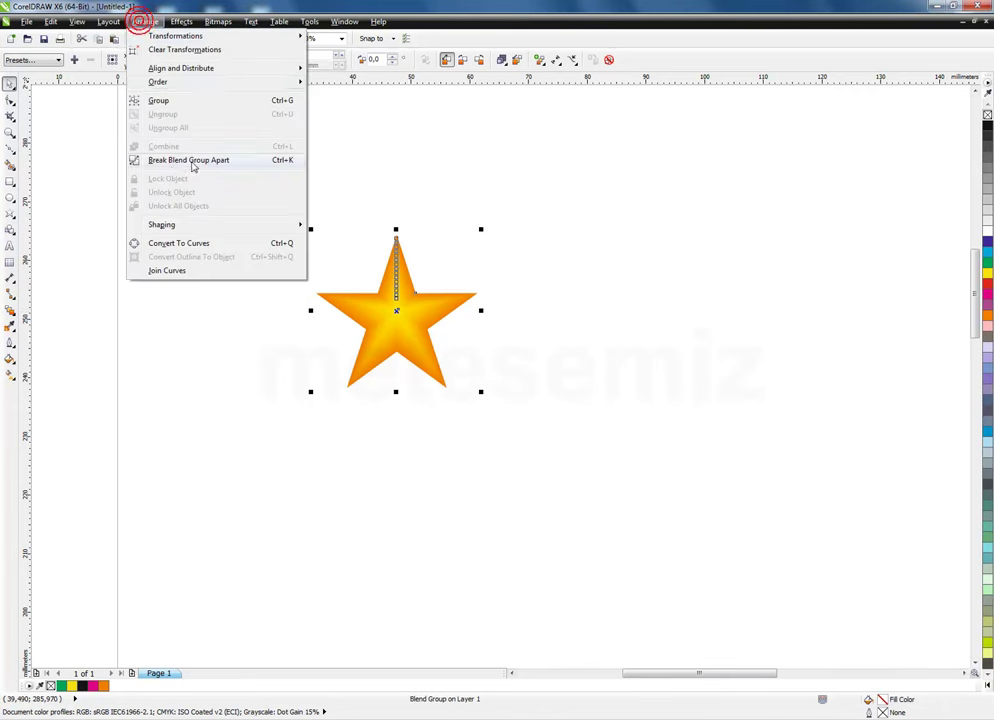
click(191, 158)
click(605, 266)
click(422, 312)
click(548, 202)
Group all three separated parts of the shaded star
drag(566, 189, 258, 462)
right_click(409, 331)
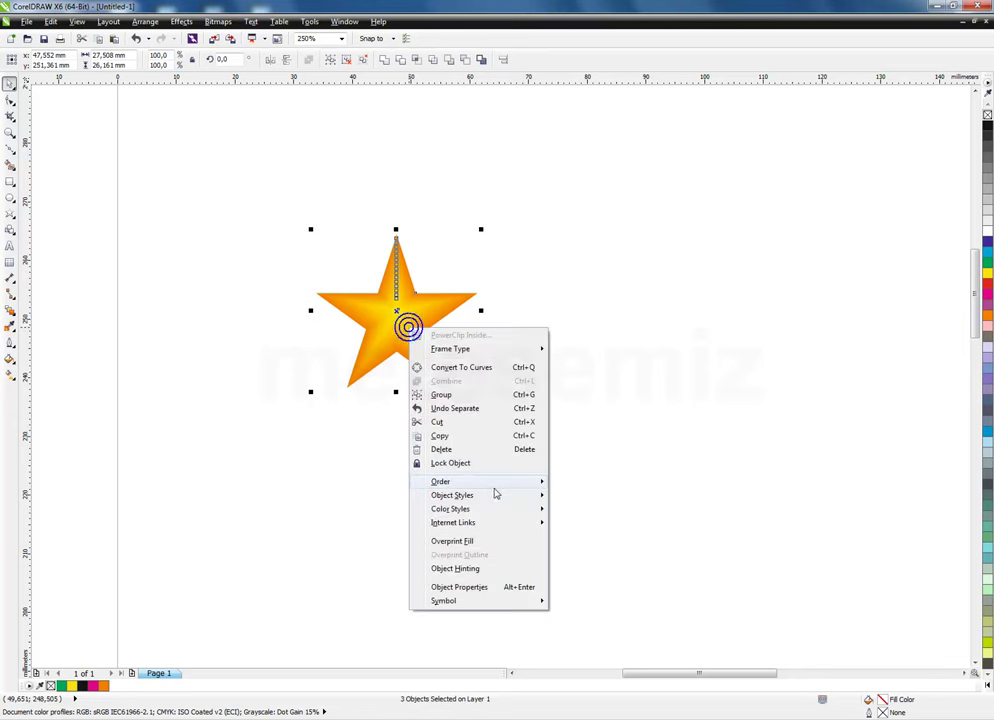
click(446, 397)
click(564, 250)
click(396, 315)
click(651, 330)
scroll(572, 246, down, 2)
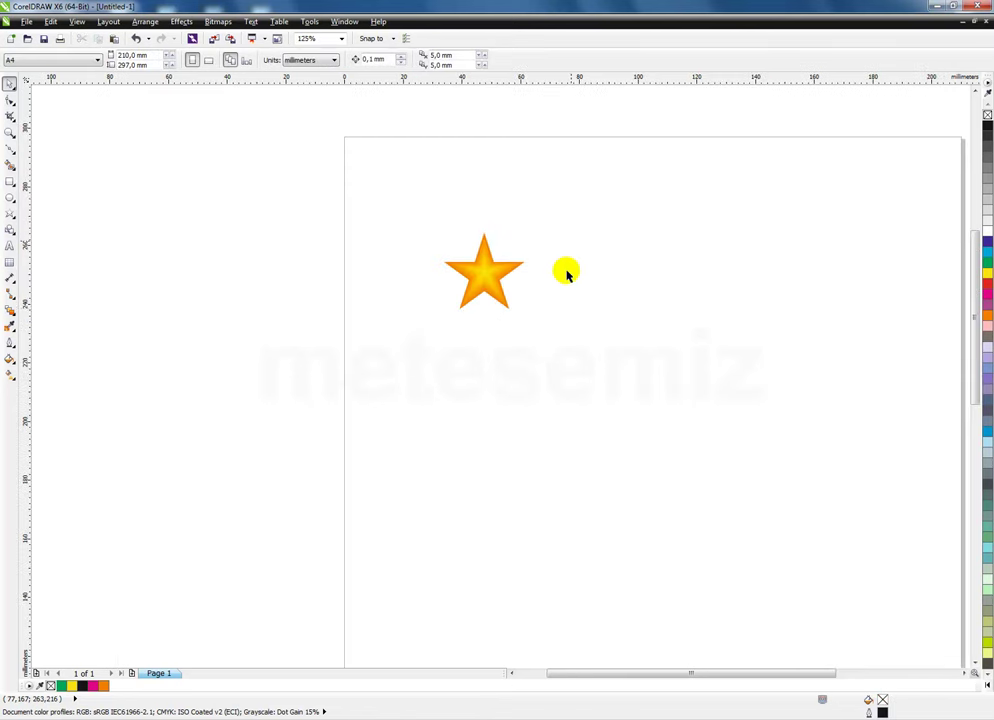
Move the grouped star into the page's upper-left corner, centred at about x 17 mm, y 266 mm
click(520, 275)
drag(485, 270, 394, 228)
click(645, 314)
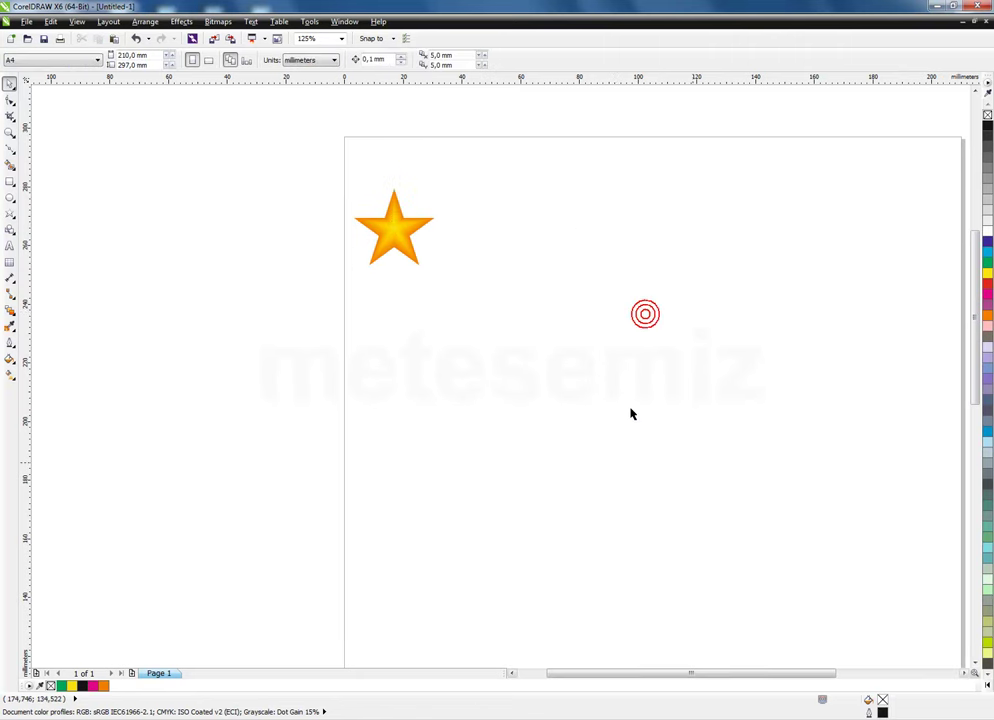
Duplicate the star horizontally towards the page's right side, centring the copy at about x 150 mm
drag(468, 171, 231, 368)
drag(394, 230, 785, 231)
click(624, 324)
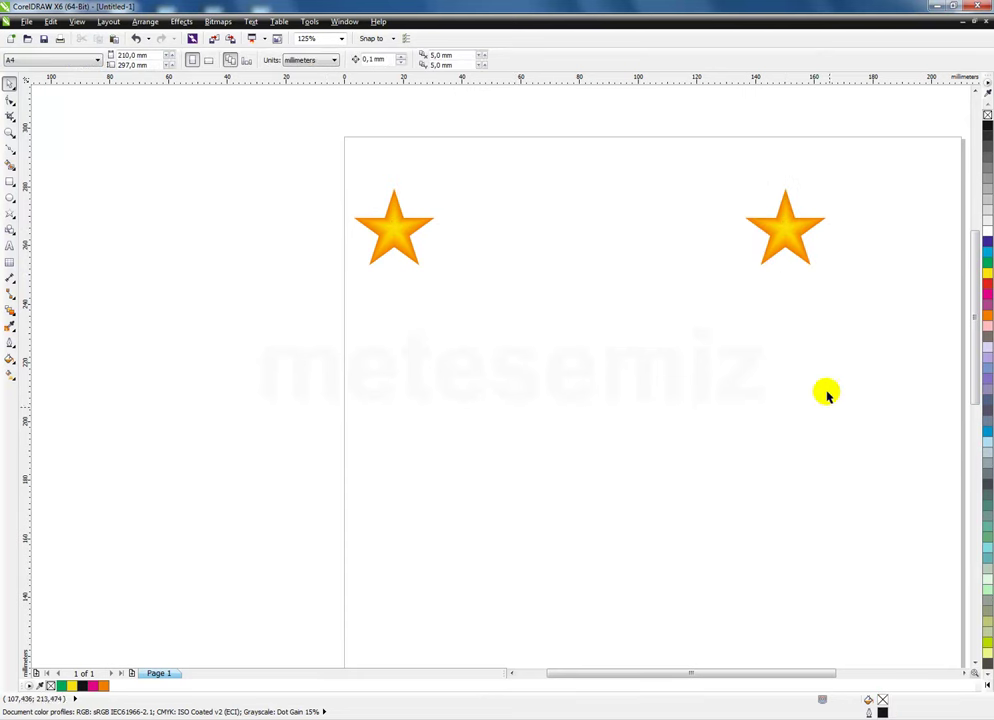
Blend the left star into its right copy and set the blend to 14 steps
click(393, 238)
click(714, 364)
click(405, 232)
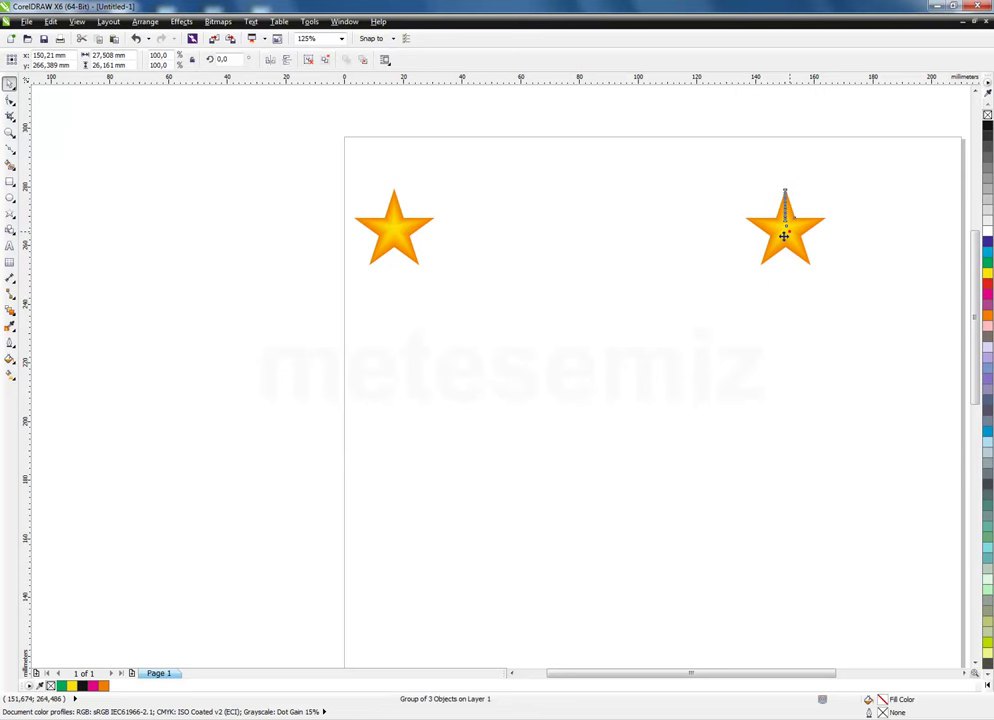
click(650, 371)
click(9, 311)
drag(427, 236, 776, 240)
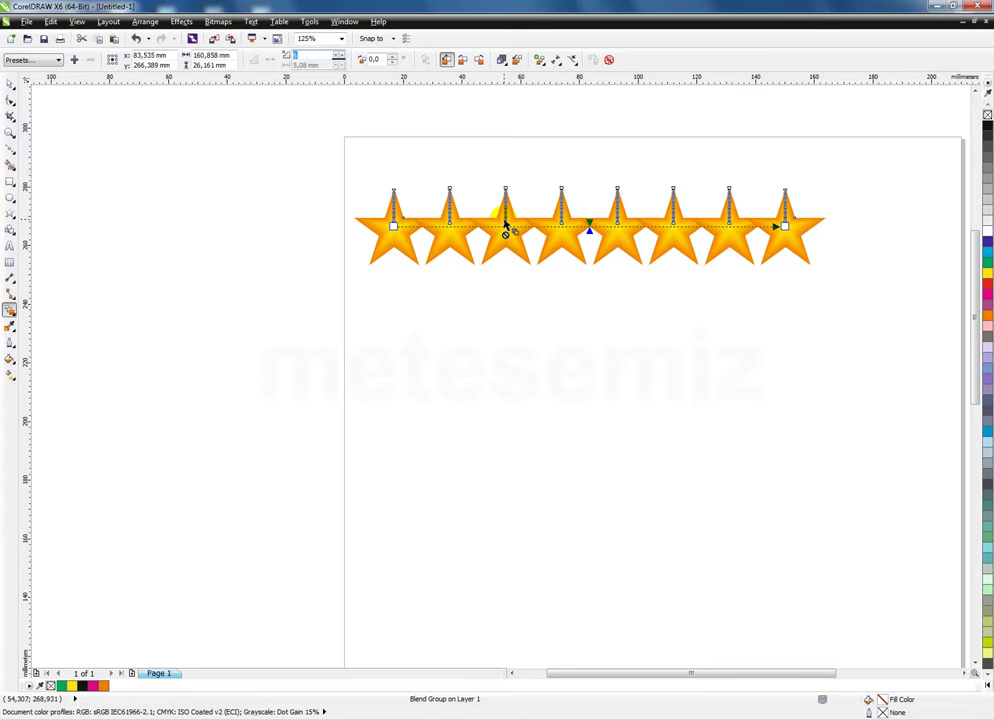
text(14)
key(Return)
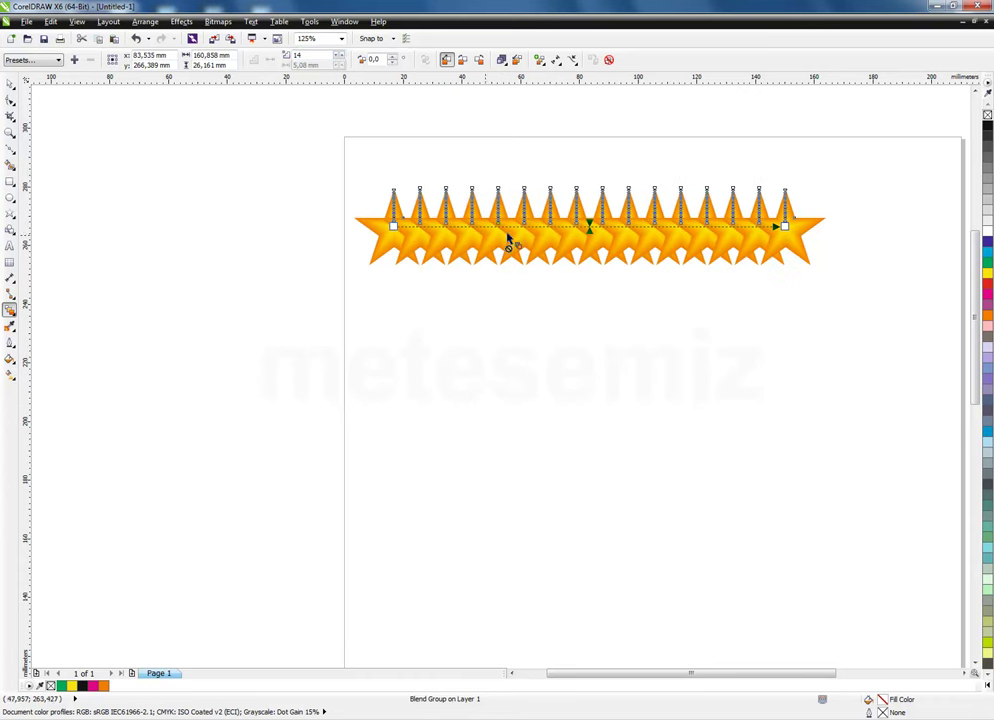
Scale the two end stars of the blend together about their common centre to about 33.9 percent
click(14, 86)
click(276, 254)
click(608, 240)
click(805, 417)
click(788, 236)
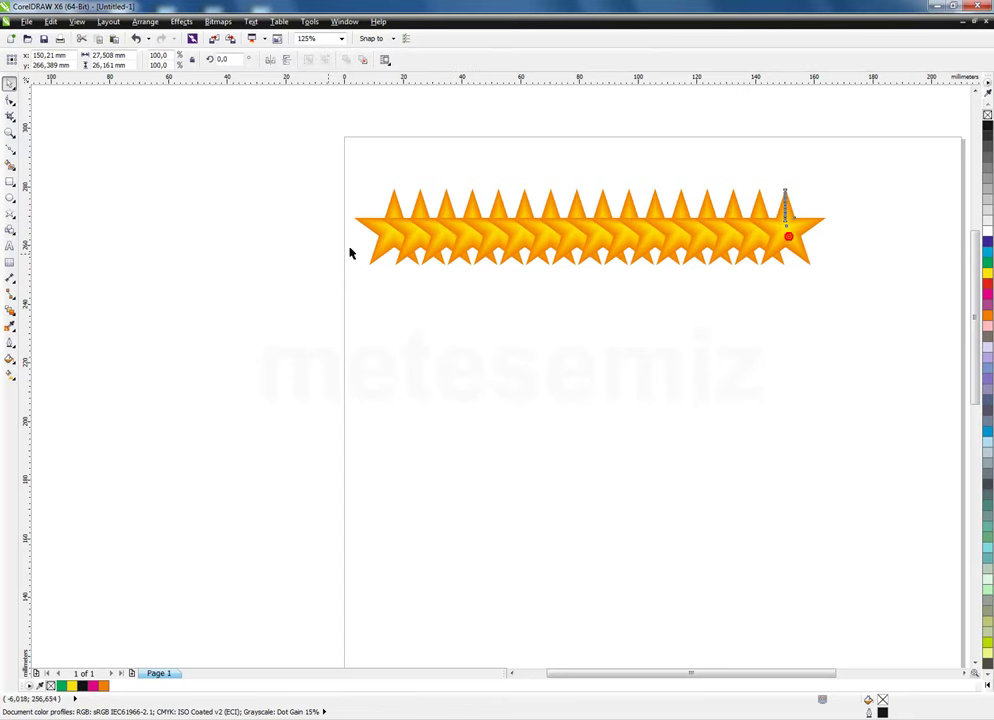
click(390, 248)
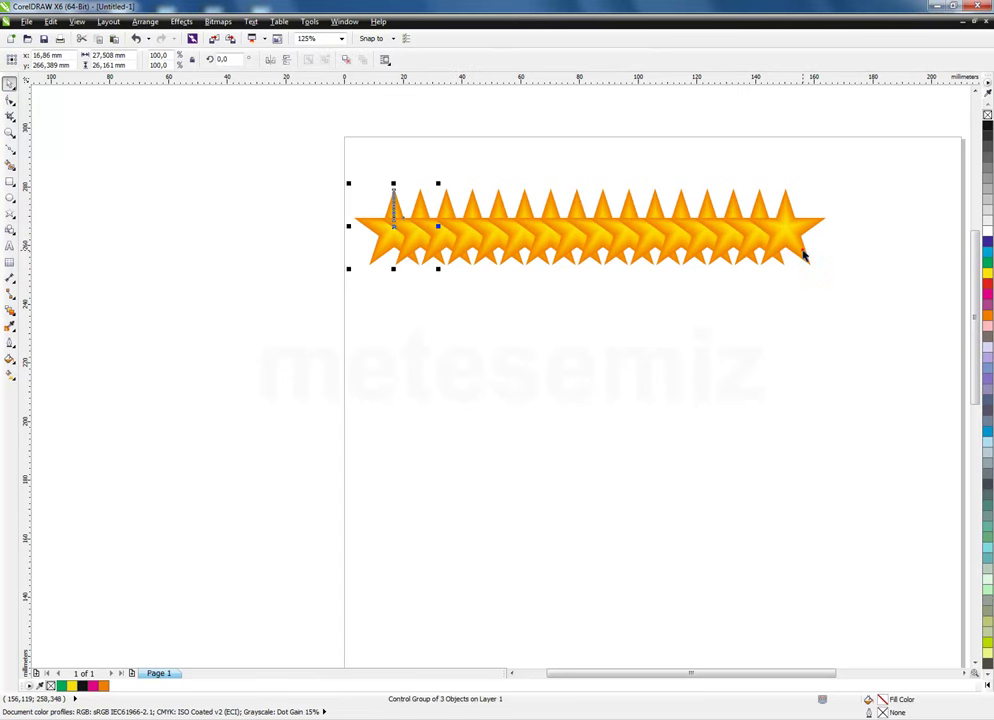
shift+click(805, 256)
drag(828, 268, 670, 275)
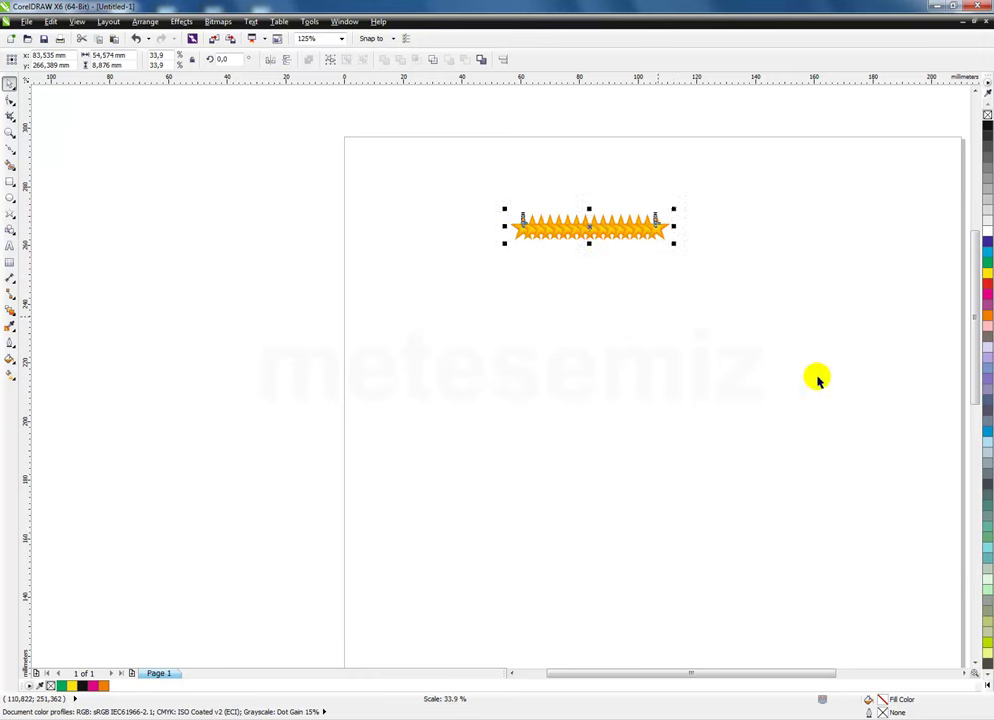
click(852, 319)
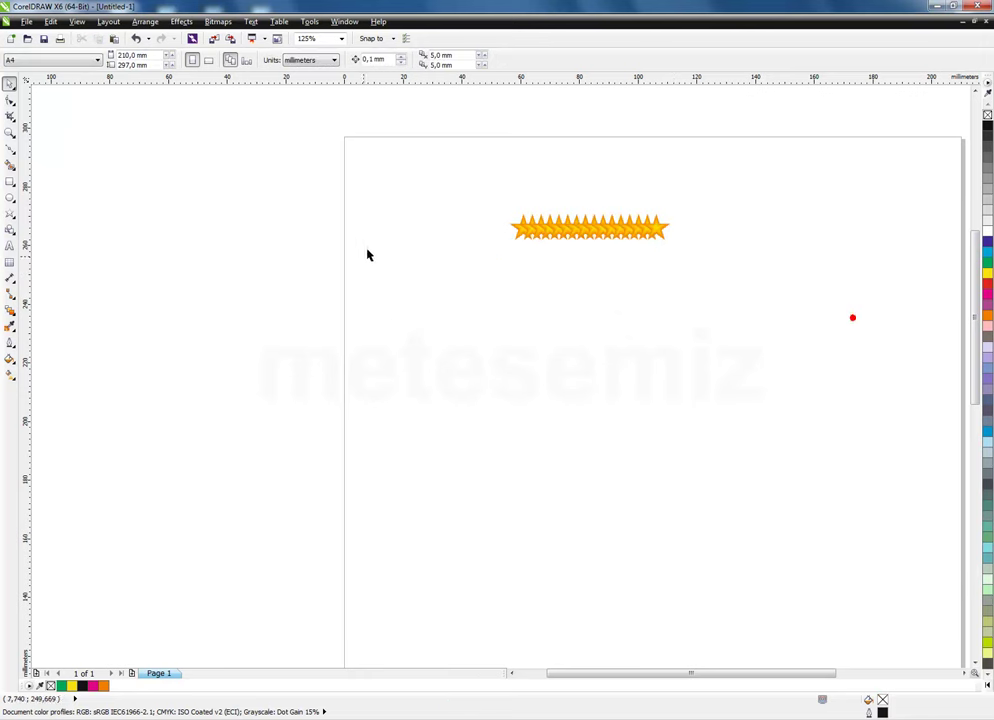
Draw a circle below the star row and set its width and height to 80 mm
click(9, 198)
drag(477, 317, 723, 510)
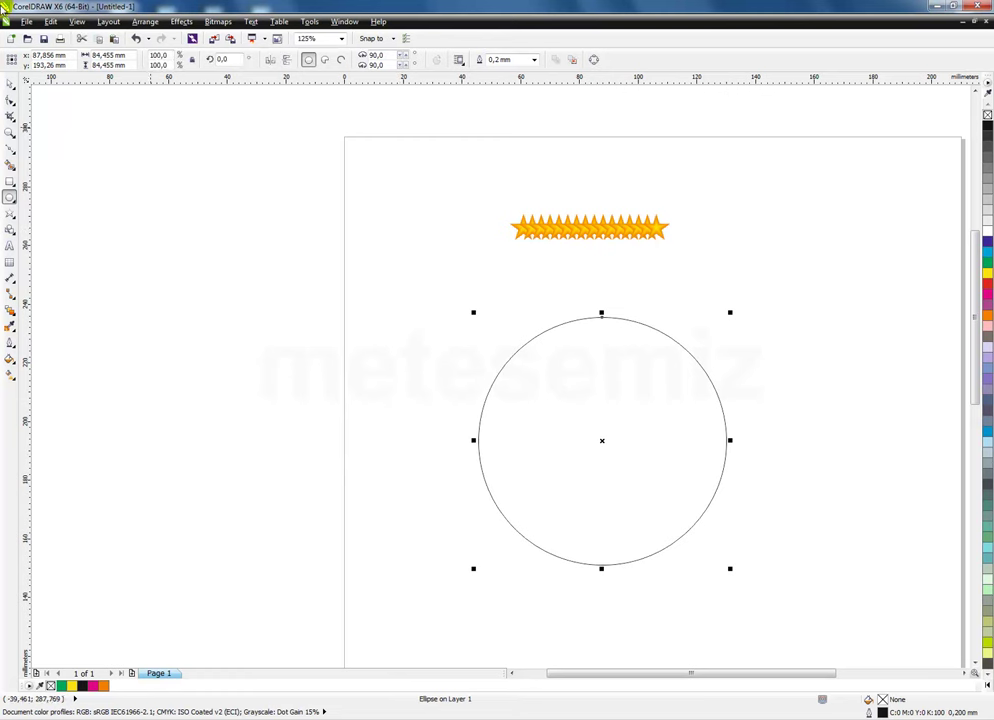
double_click(120, 55)
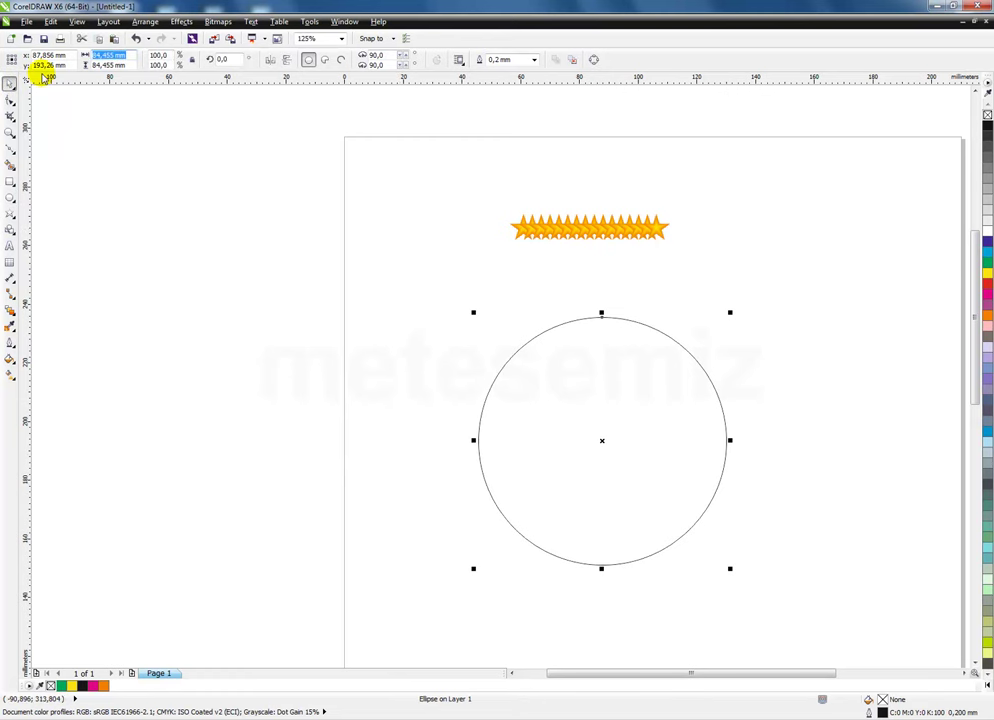
text(80)
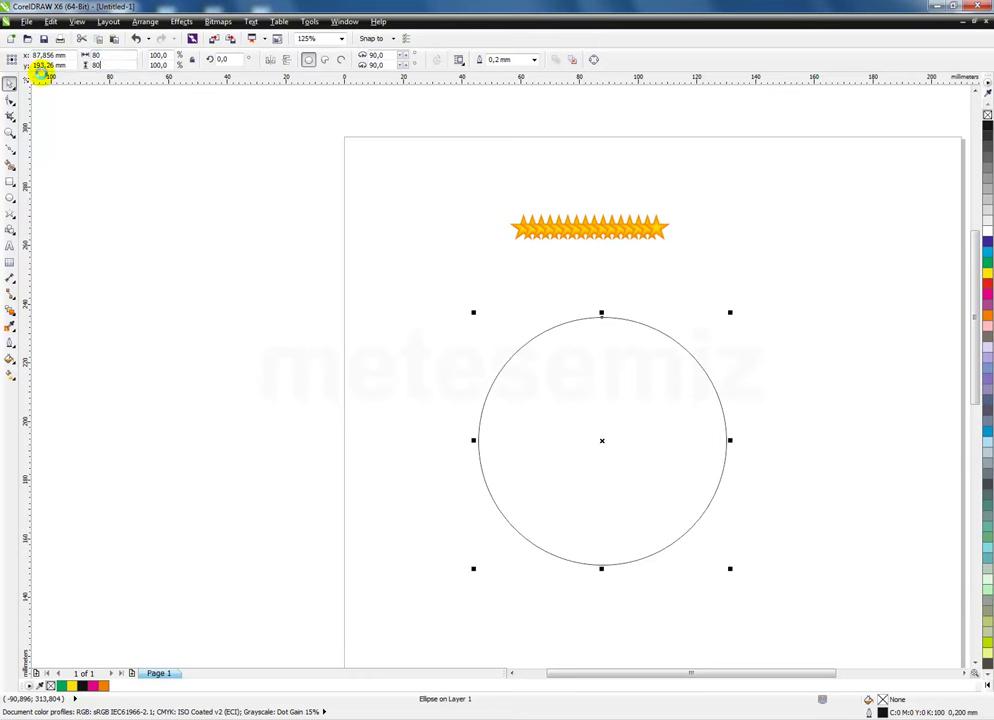
key(Return)
click(686, 251)
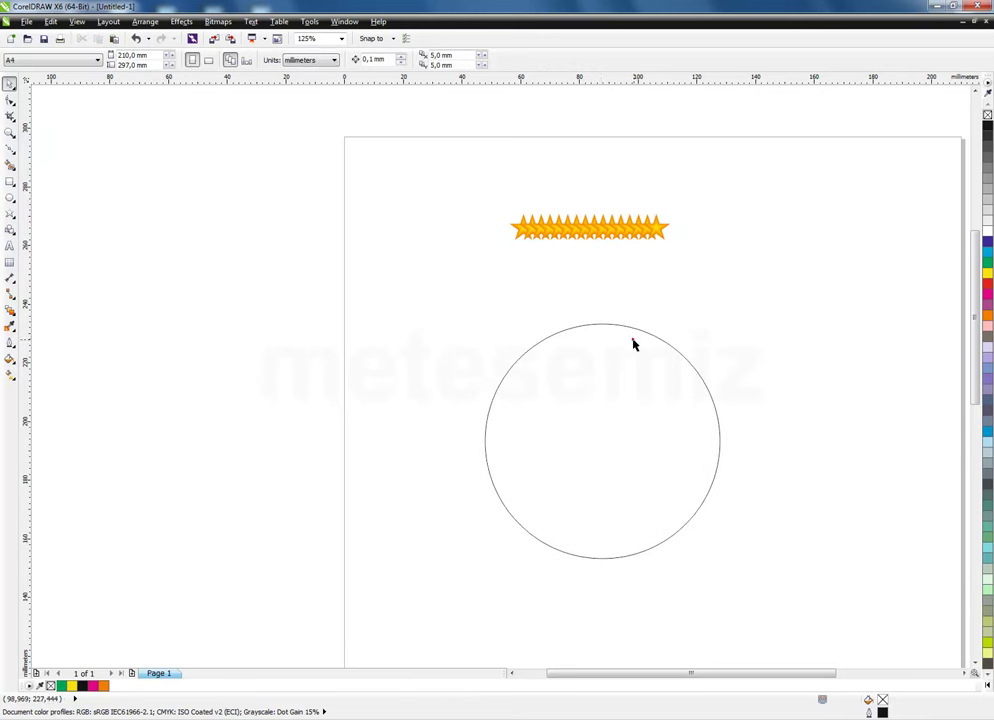
Move the circle up just beneath the star row and fit the star blend to it as a new path
click(632, 344)
drag(599, 440, 612, 238)
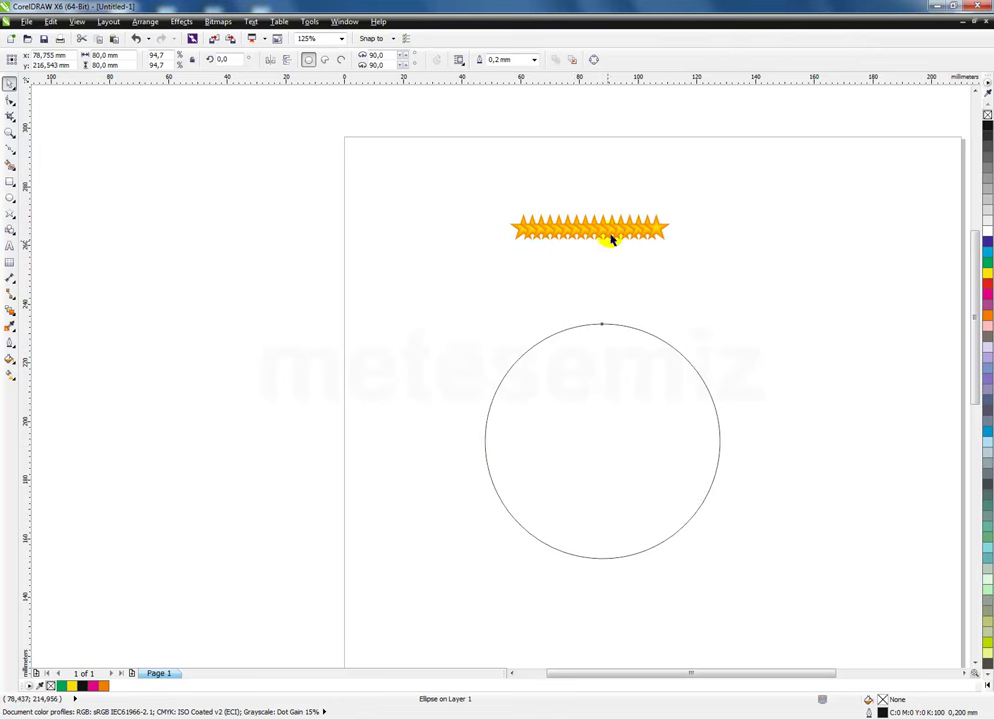
click(602, 226)
click(573, 61)
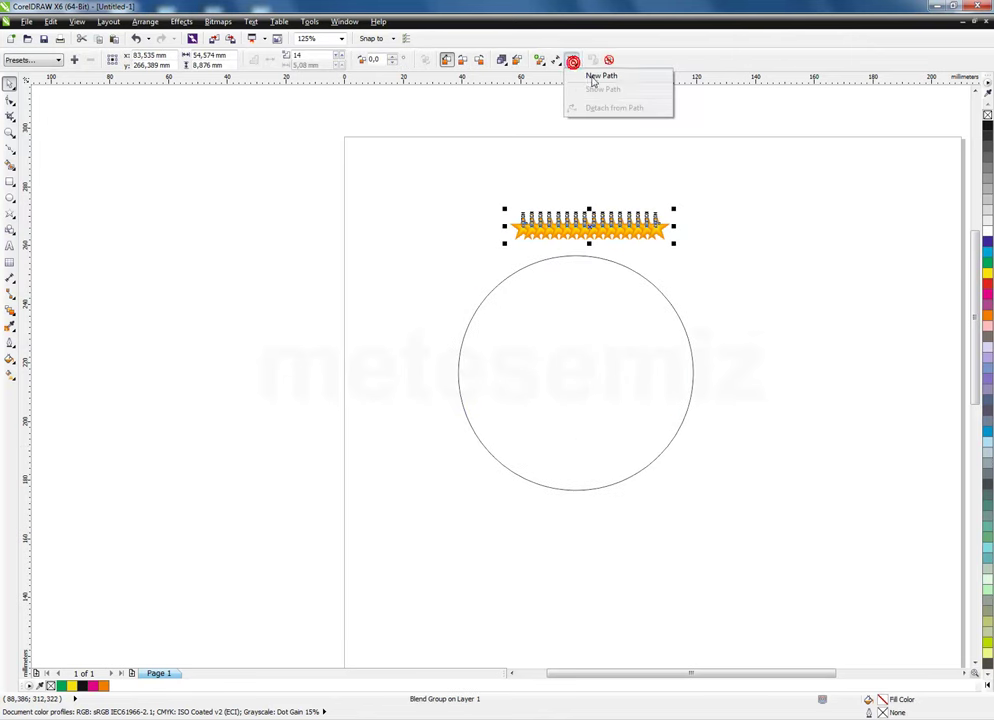
click(594, 78)
click(652, 285)
click(652, 277)
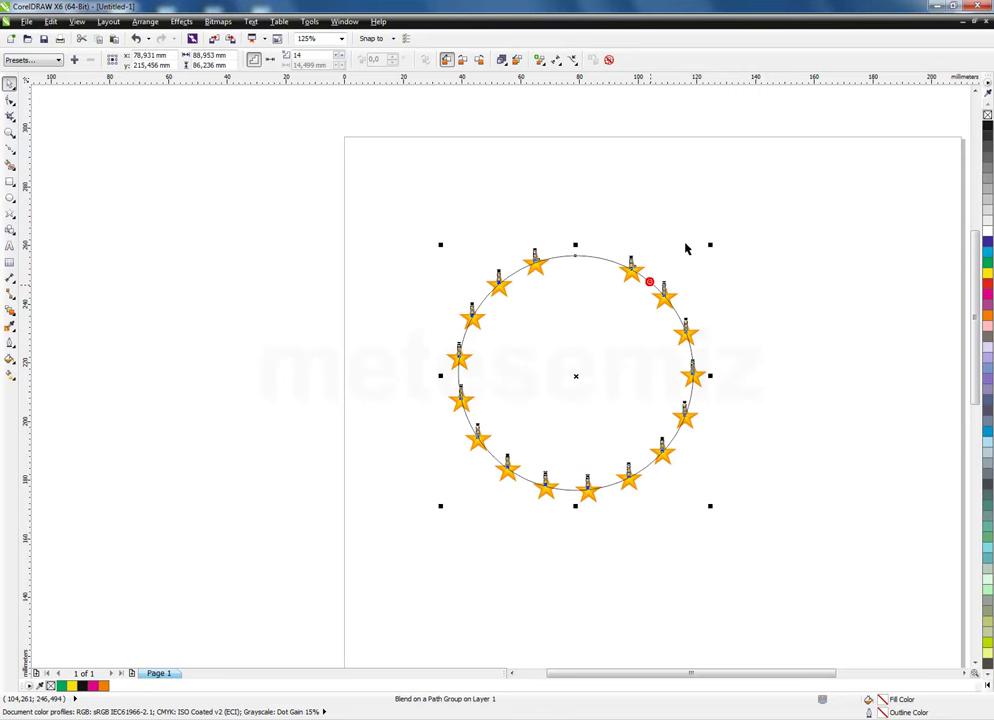
Examine the path blend's start and end stars on either side of the gap at the top of the circle
click(761, 295)
click(430, 228)
drag(467, 303, 745, 540)
click(580, 176)
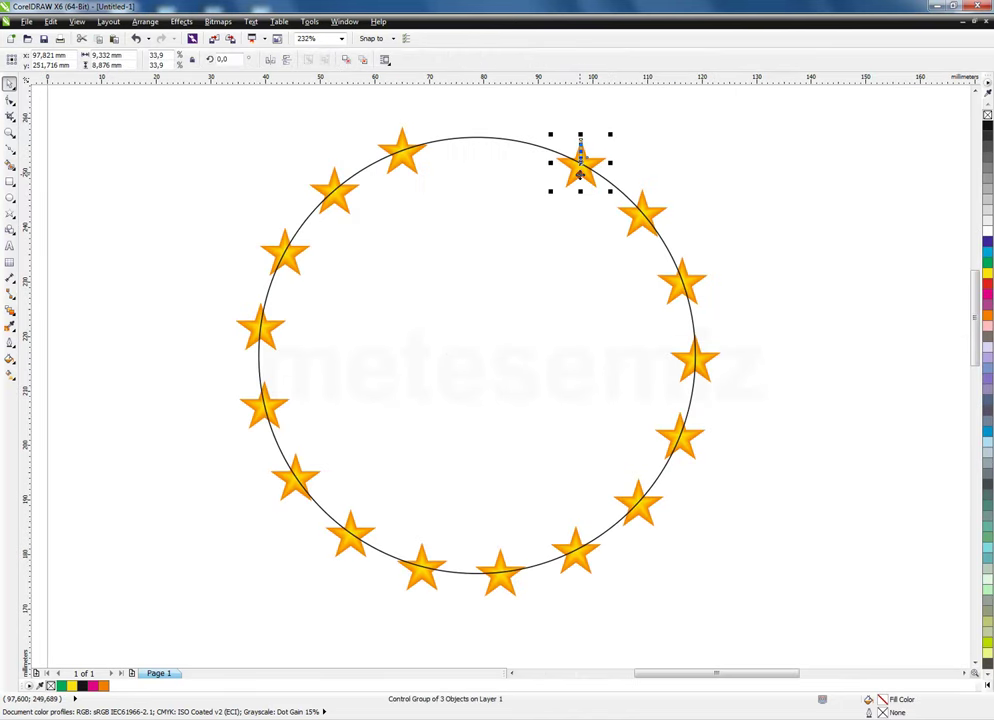
click(757, 214)
click(638, 230)
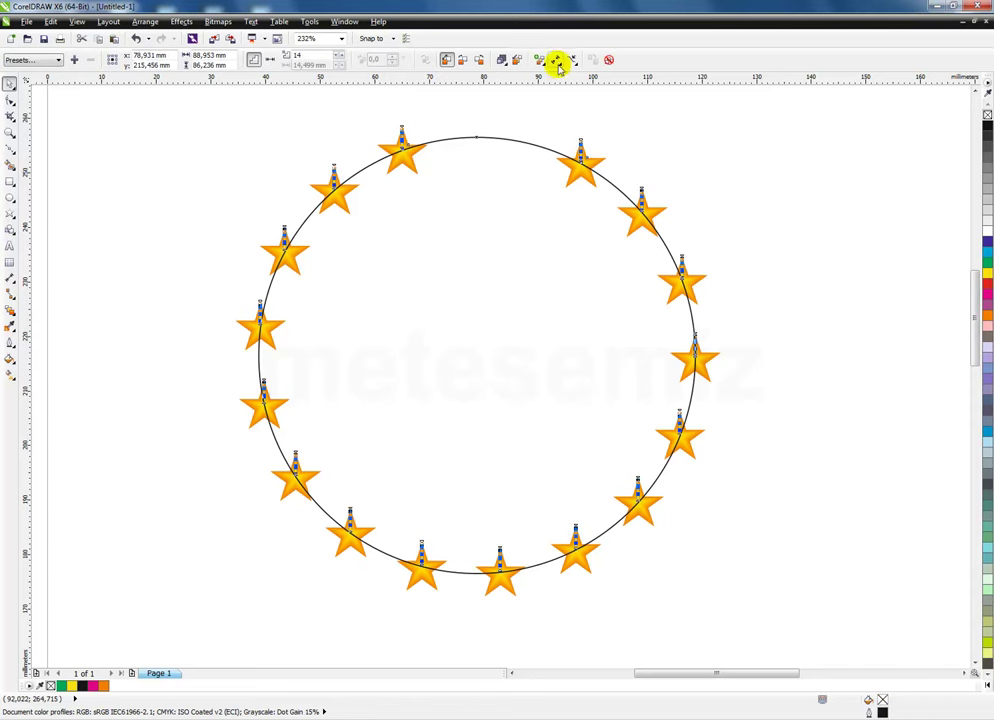
click(556, 60)
click(587, 122)
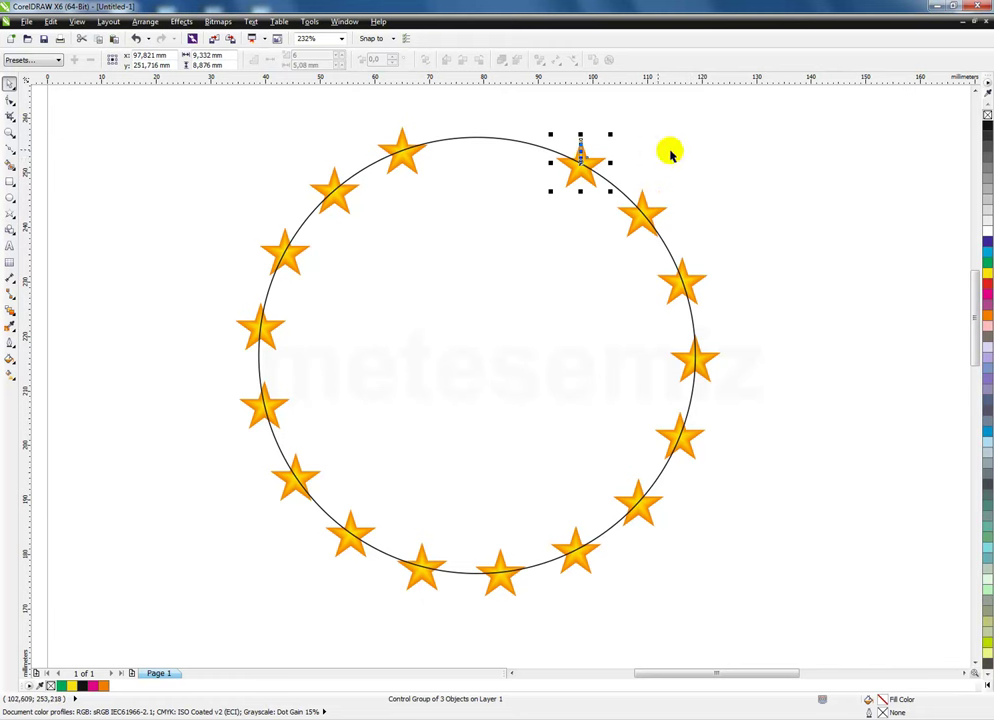
click(404, 160)
click(763, 177)
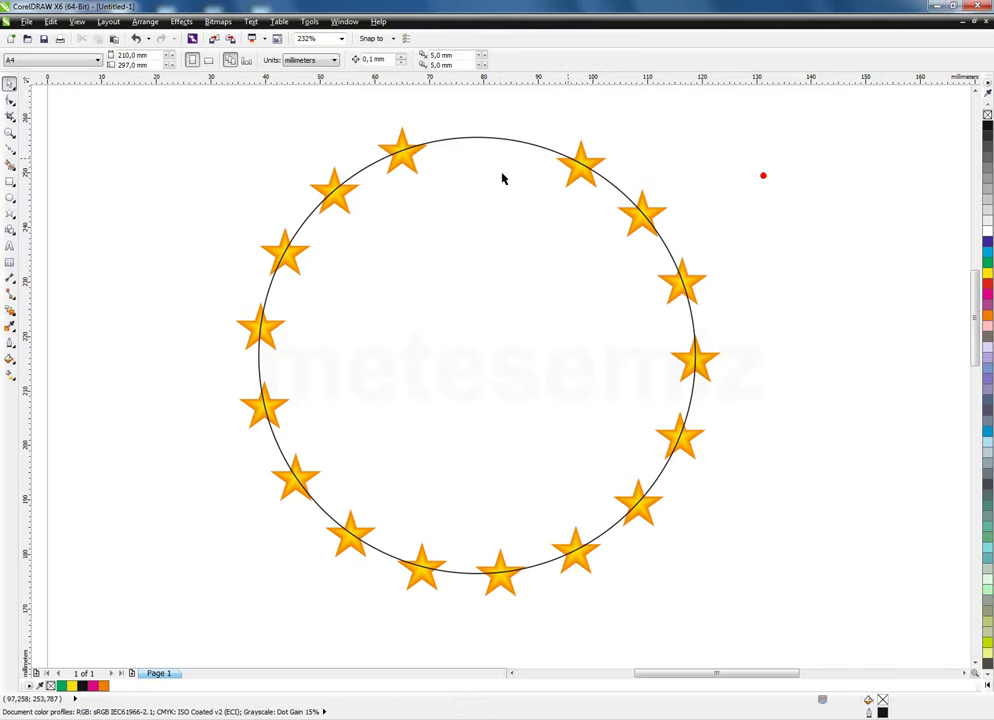
click(410, 168)
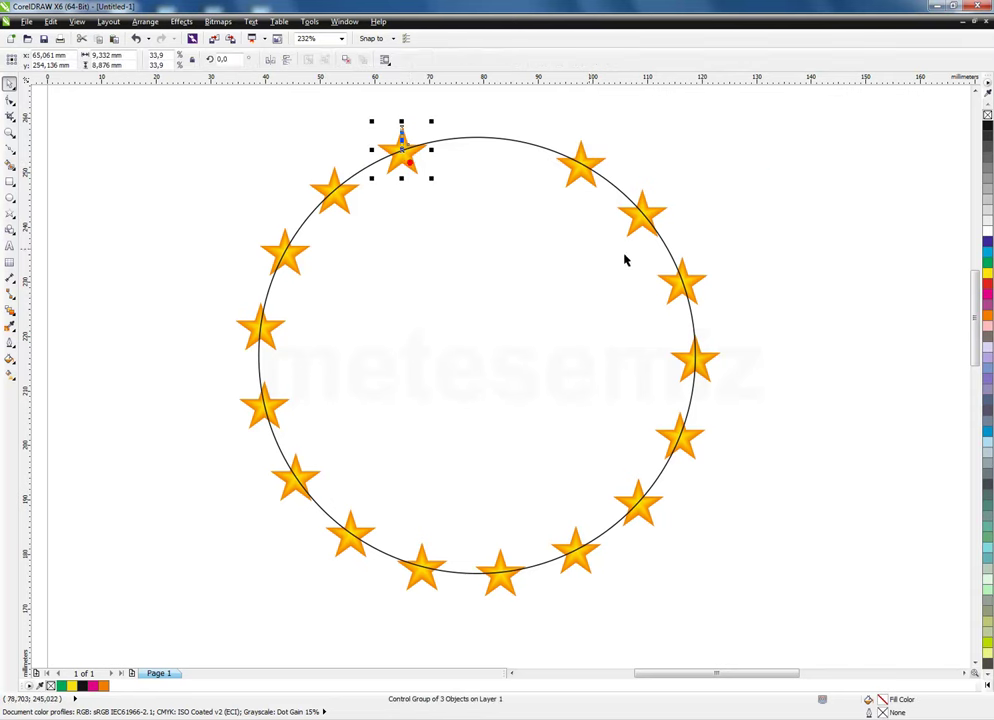
Spread the star blend evenly along the full path of the circle
click(636, 228)
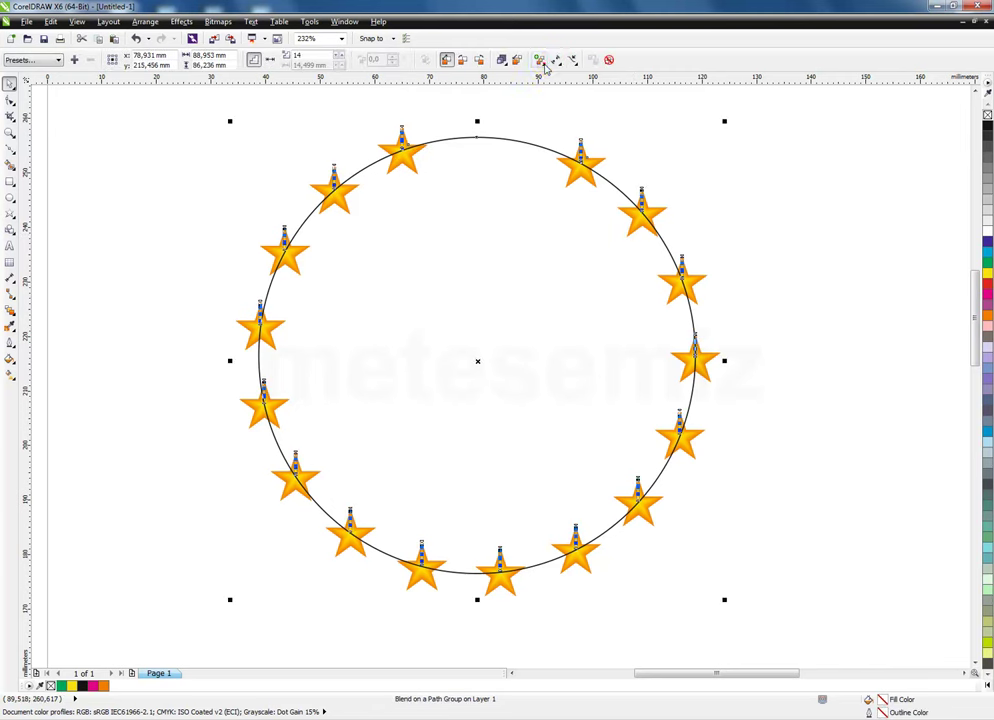
click(538, 62)
click(575, 130)
click(864, 197)
click(479, 153)
click(566, 159)
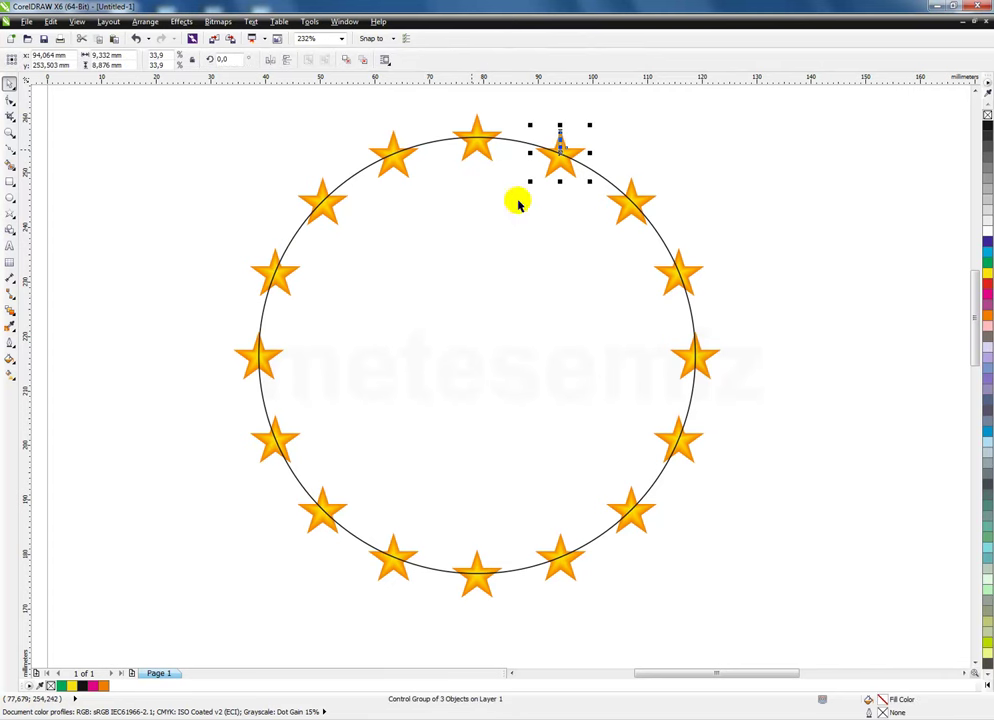
click(854, 218)
Turn on Rotate all objects for the star blend so the stars turn along the circle
click(561, 163)
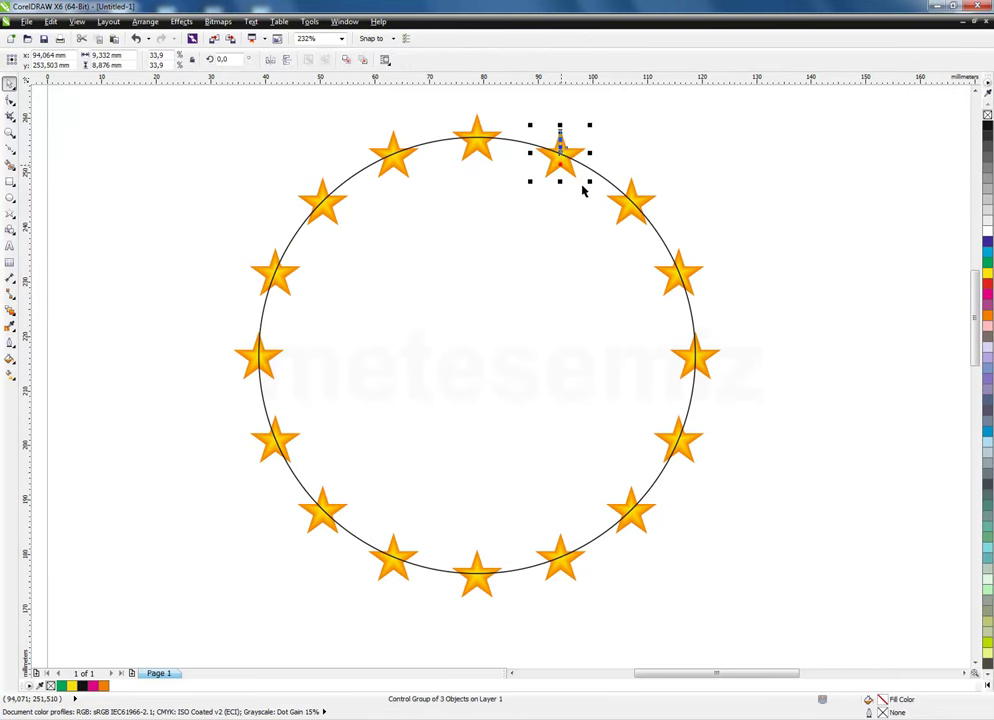
click(619, 210)
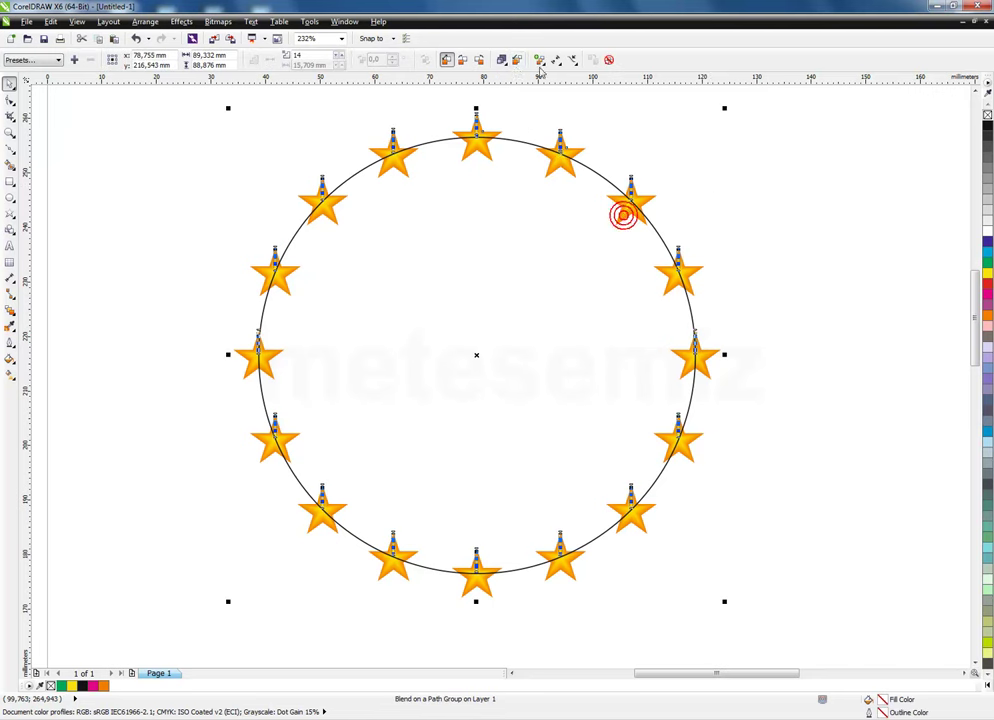
click(541, 61)
click(545, 64)
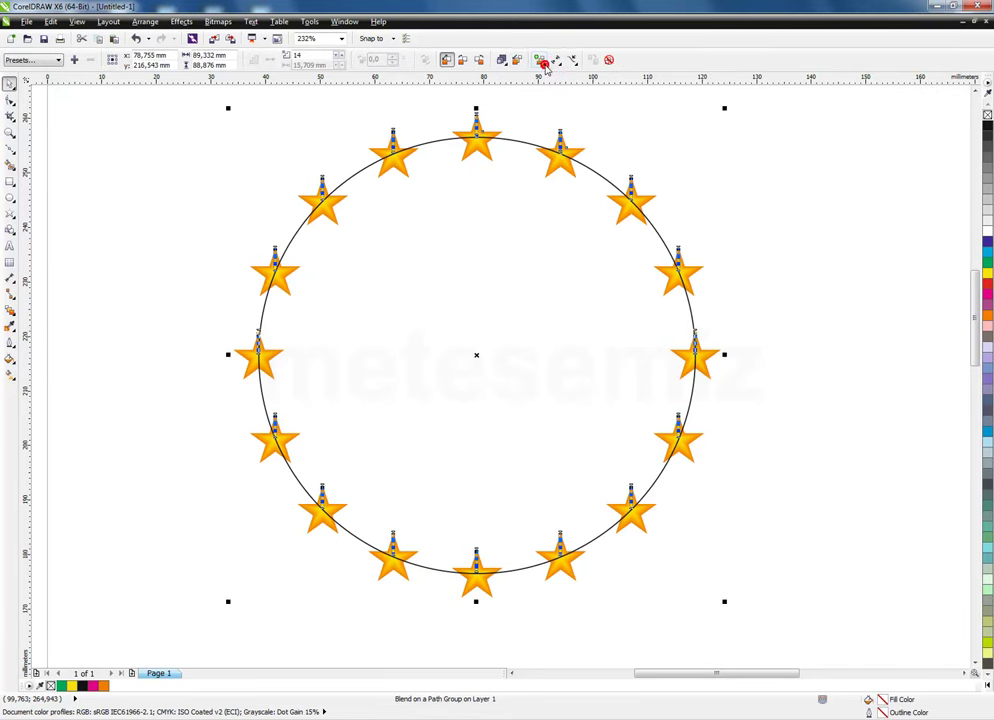
click(544, 64)
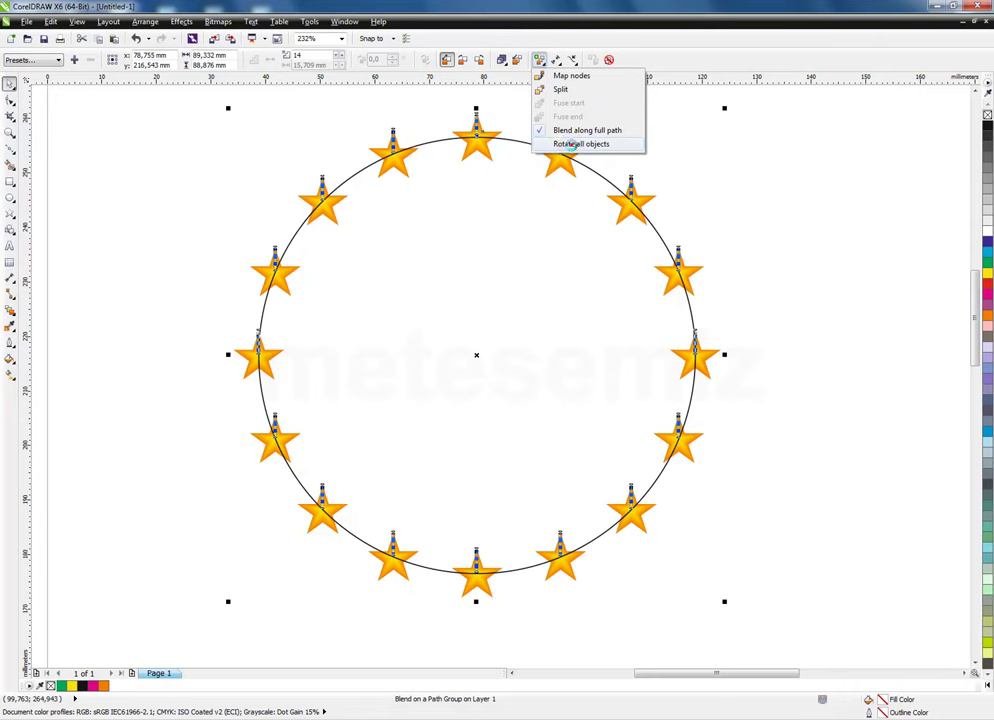
click(571, 144)
click(759, 217)
click(557, 170)
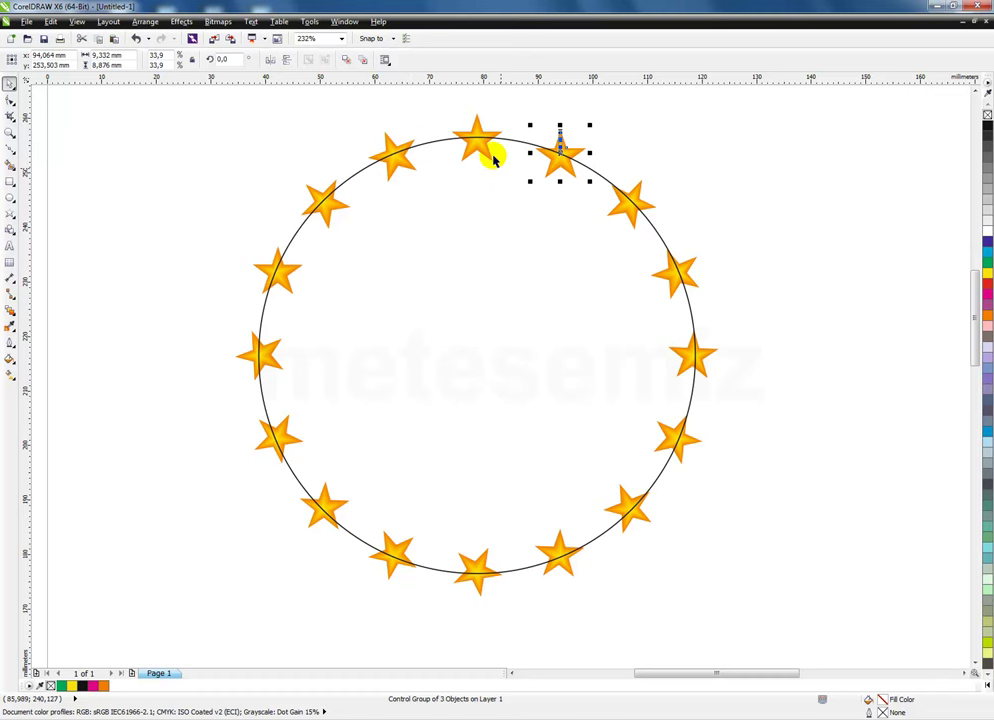
click(745, 198)
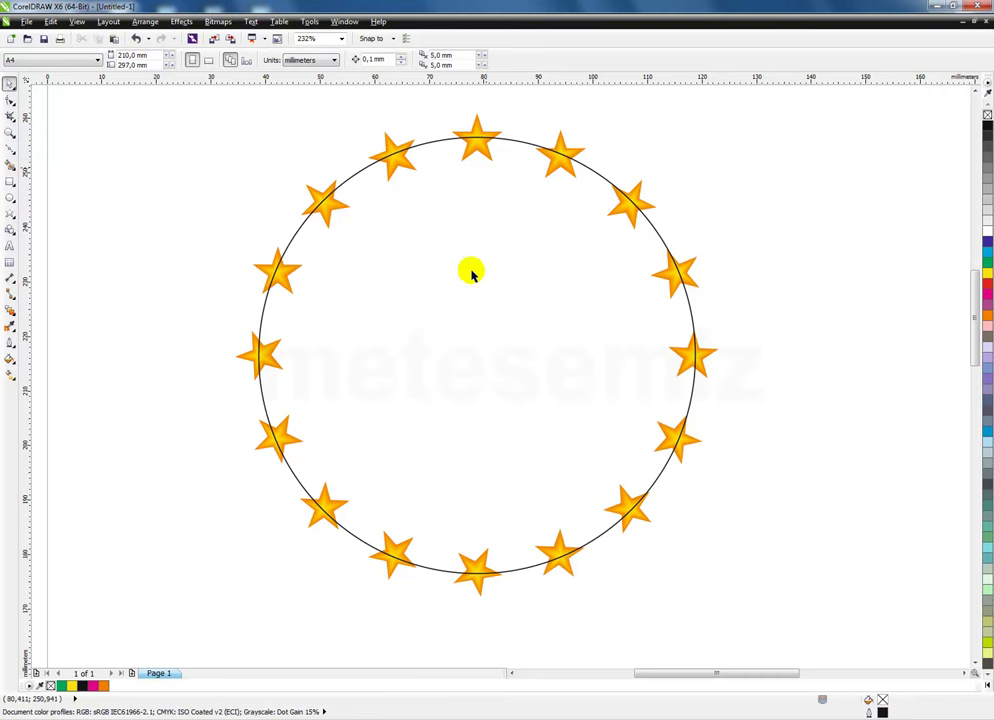
Rotate the blend's end star, just right of the top star, to about 335.5° to follow the circle
click(563, 174)
click(568, 171)
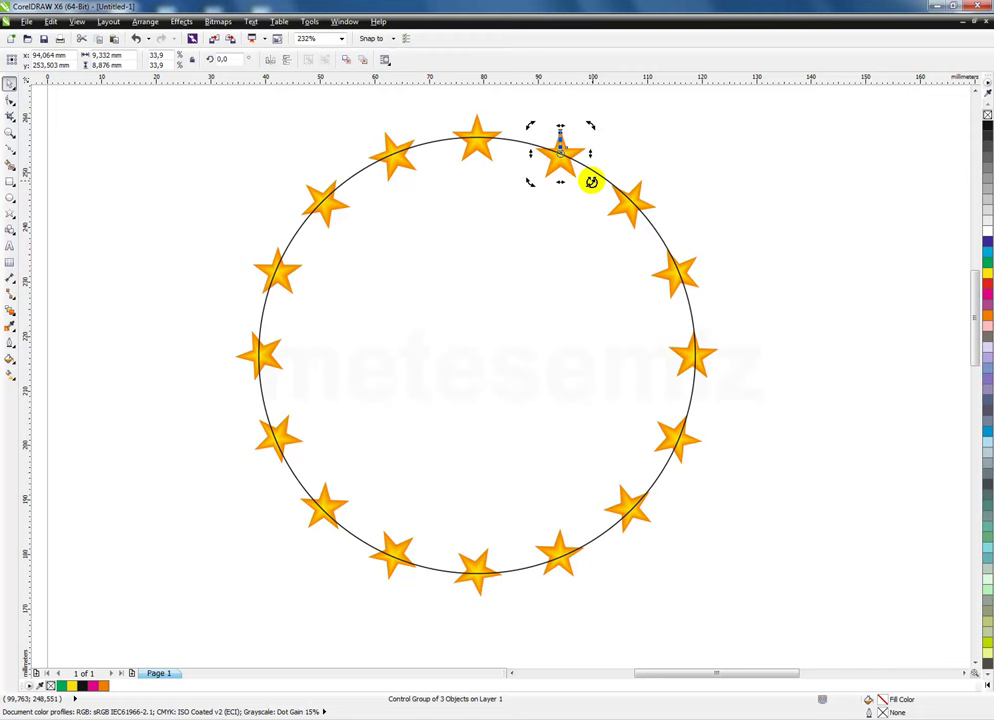
drag(591, 182, 574, 188)
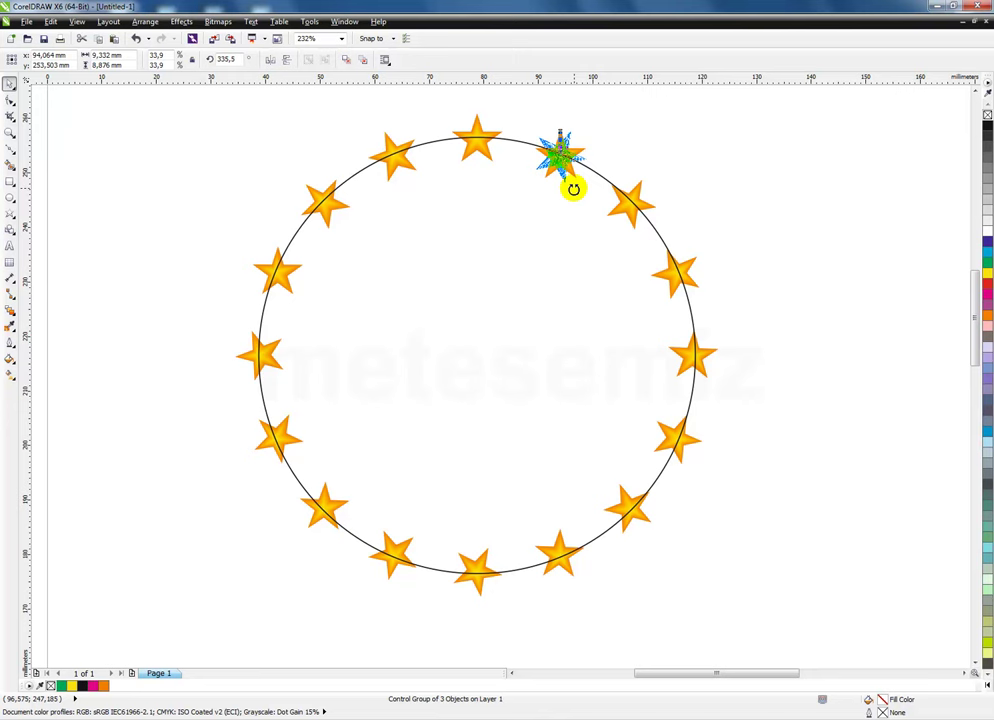
drag(573, 188, 571, 189)
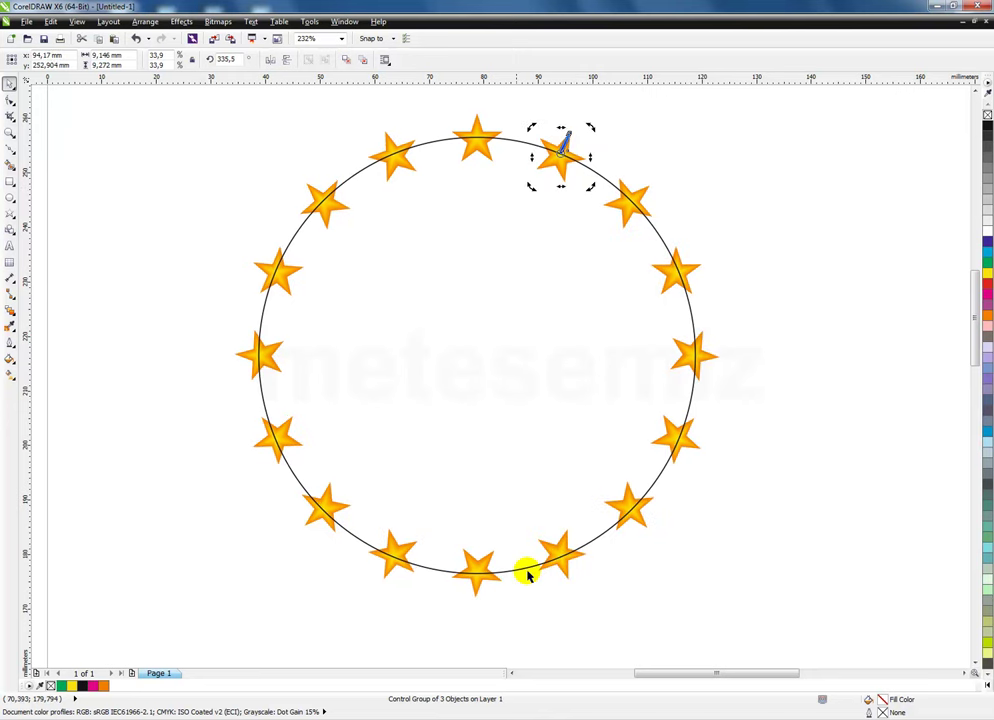
click(803, 286)
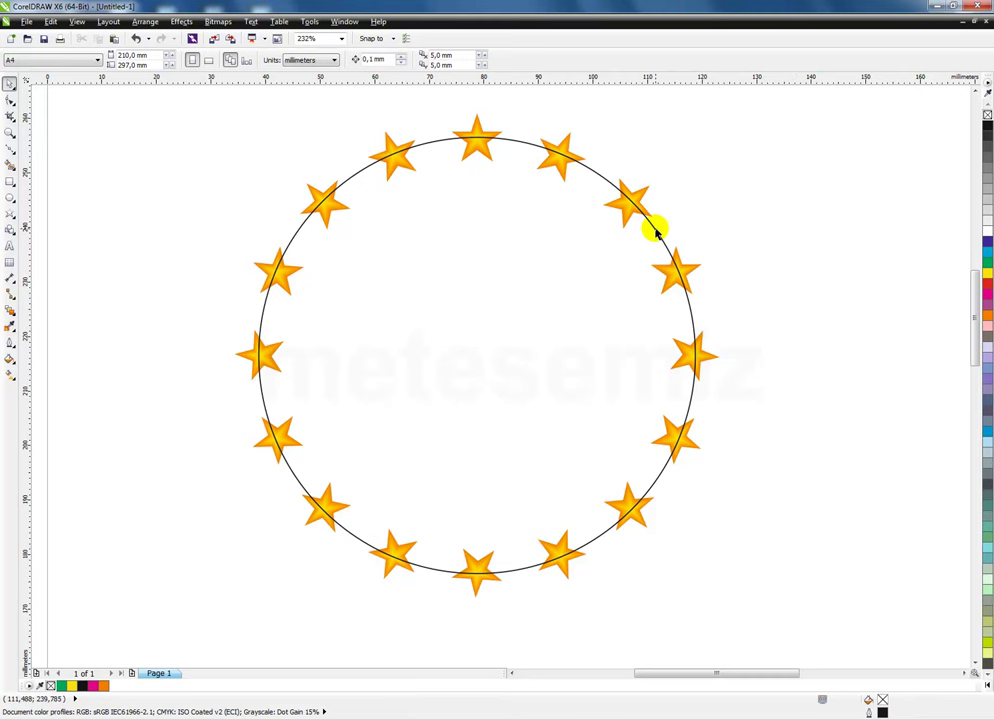
Select the blend's start and end stars together and scale them down slightly
click(557, 171)
shift+click(477, 150)
drag(590, 106, 585, 118)
click(738, 206)
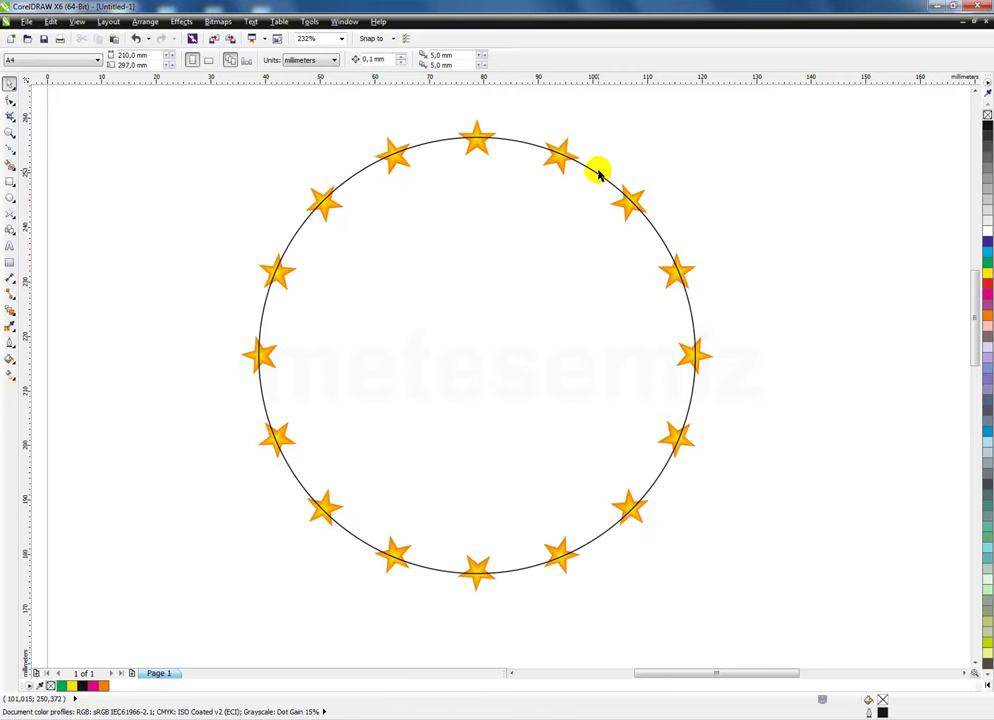
Make an enlarged concentric copy of the path circle, about 100 mm in diameter
click(597, 175)
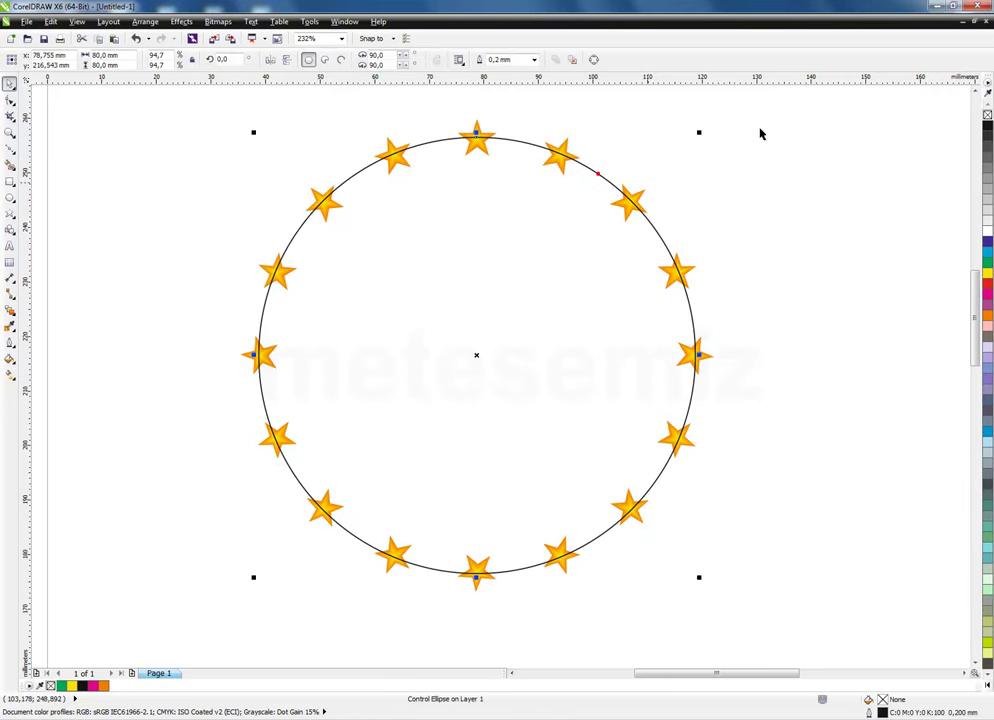
click(977, 91)
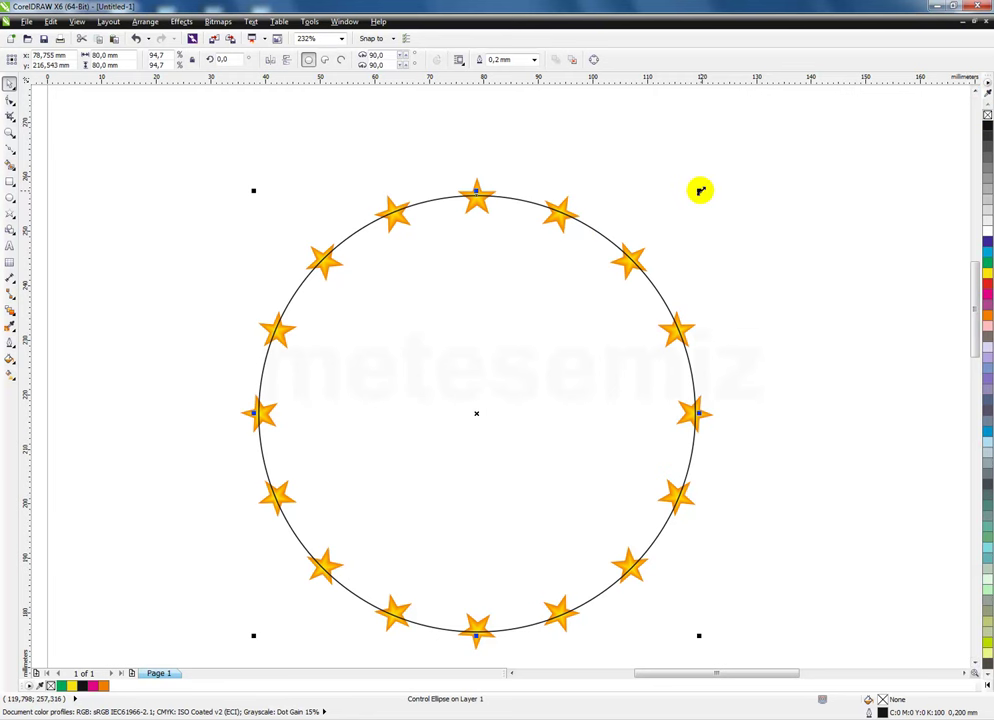
drag(700, 190, 757, 137)
Try to enlarge the star path circle and undo the change
click(588, 229)
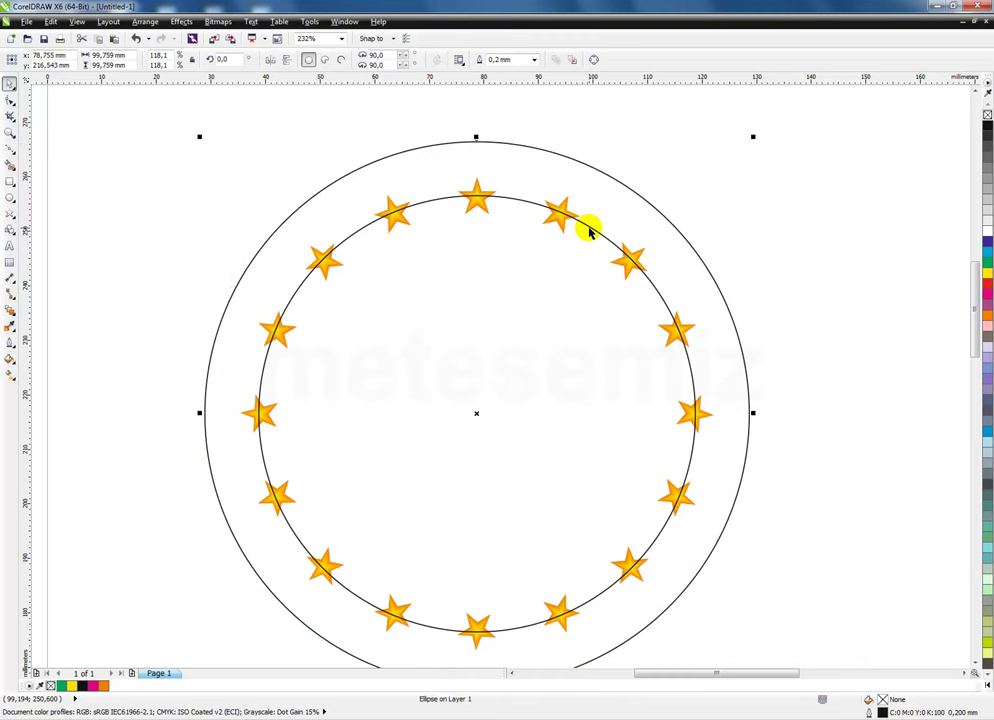
drag(697, 191, 724, 166)
key(ctrl+z)
click(768, 250)
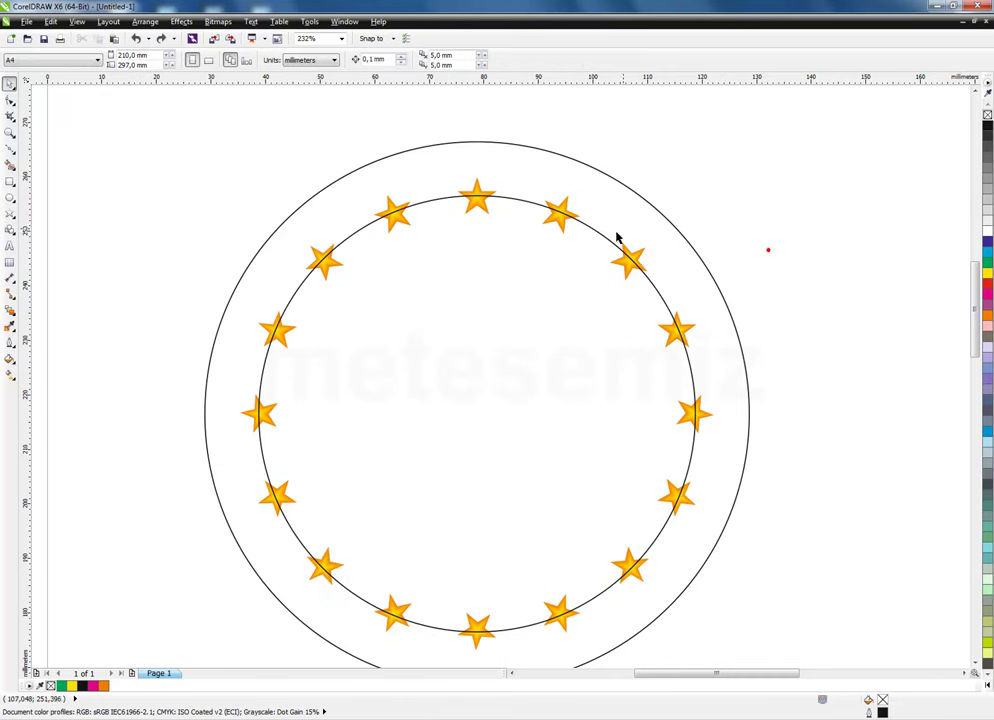
Break the star blend apart from its circular path
click(630, 270)
click(145, 21)
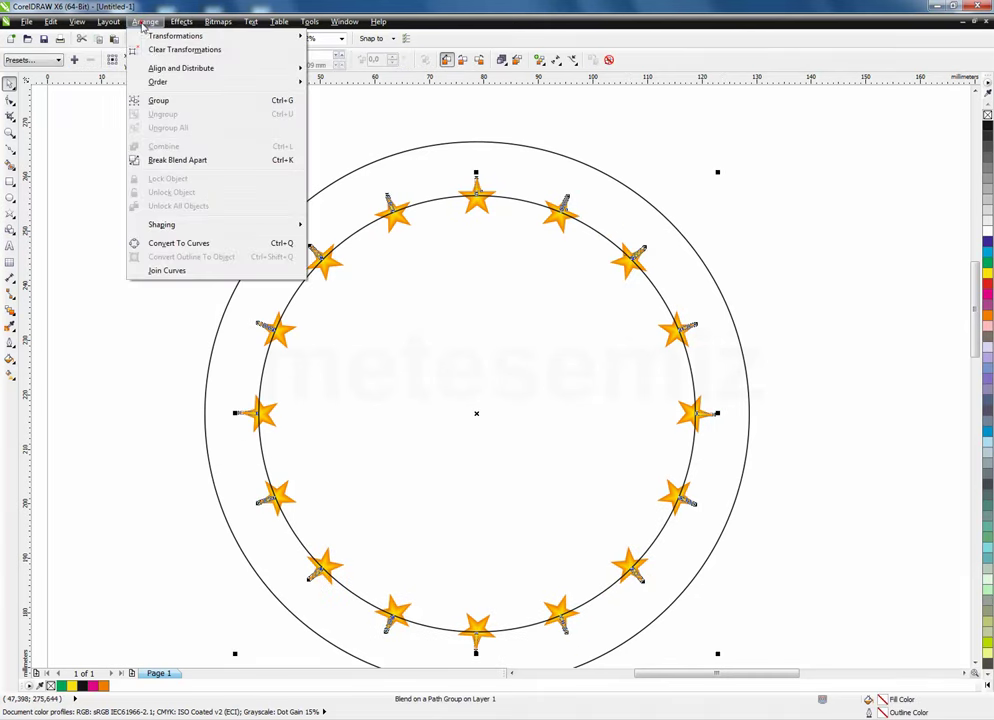
click(170, 162)
click(746, 215)
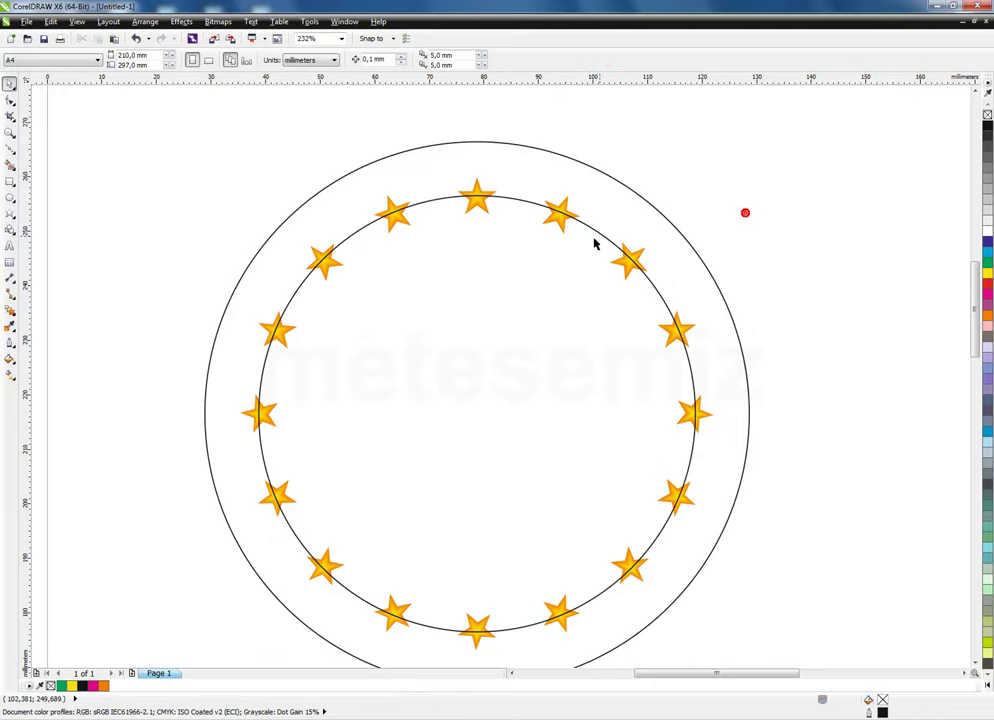
Make an enlarged concentric copy of the path circle, about 90 mm in diameter, and delete the original 80 mm circle
click(596, 233)
drag(699, 189, 739, 164)
right_click(734, 162)
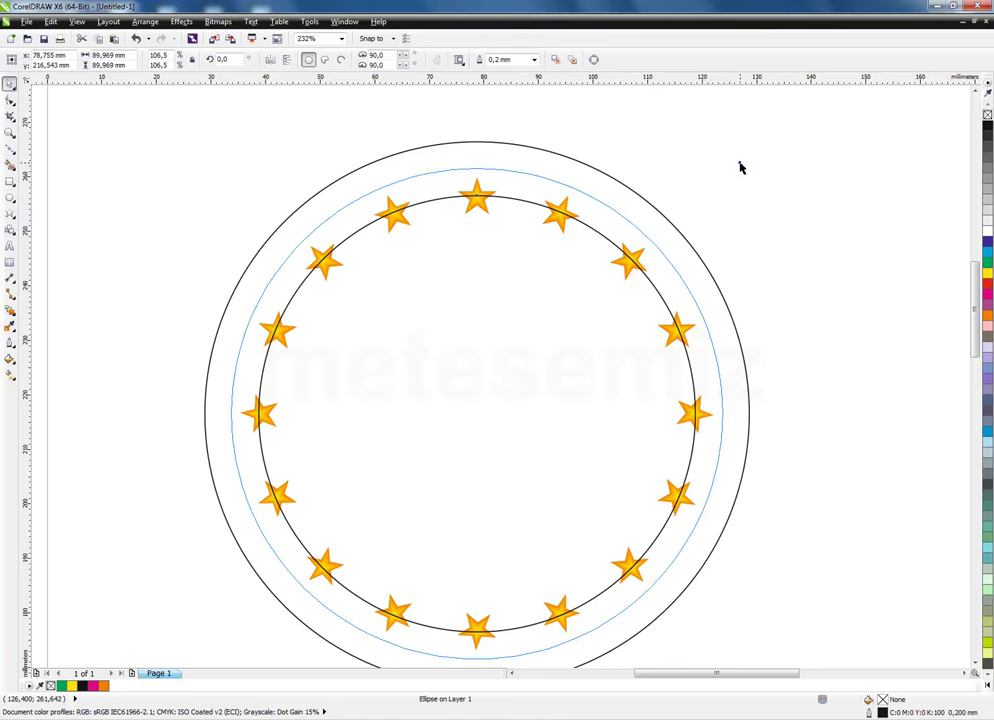
click(522, 204)
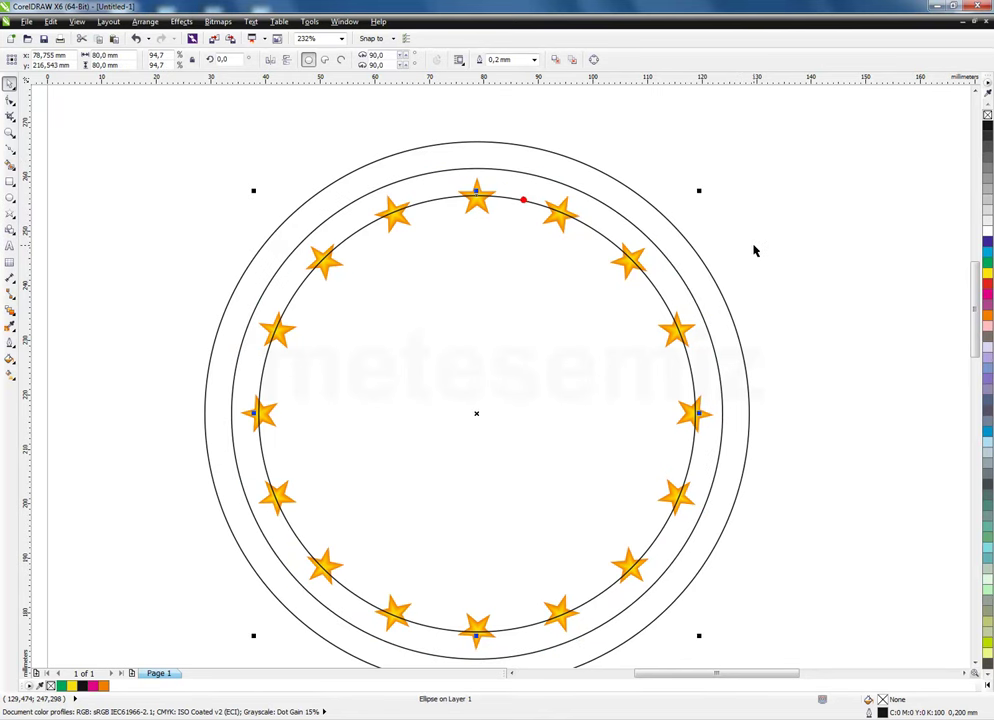
key(Delete)
Fill the outer circle with dark red, CMYK 0, 100, 100, 30
click(612, 212)
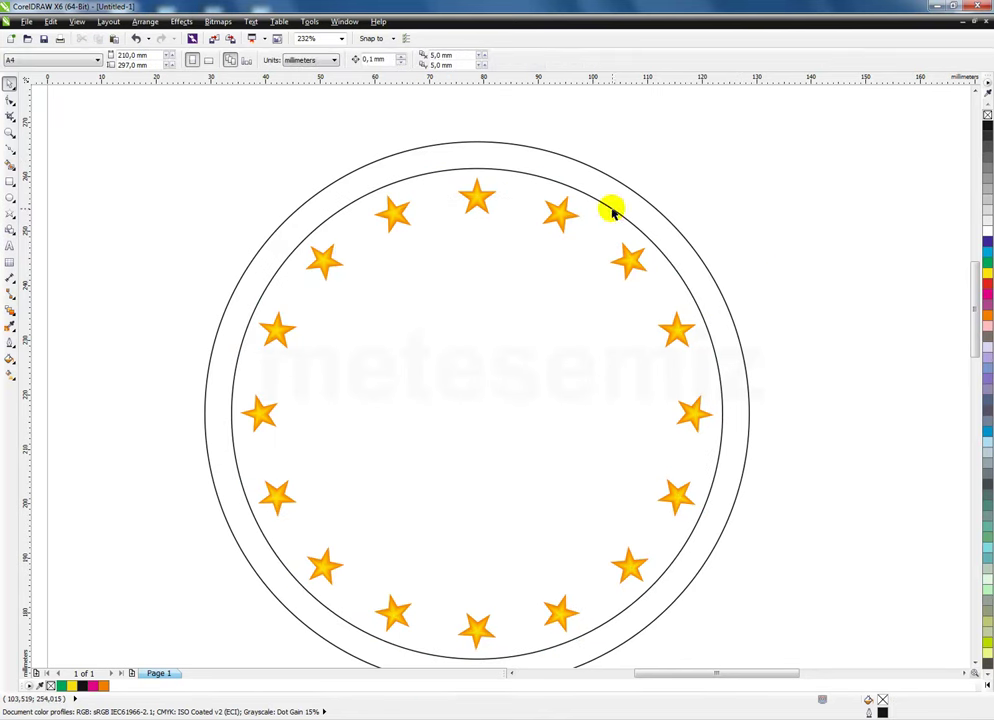
click(628, 204)
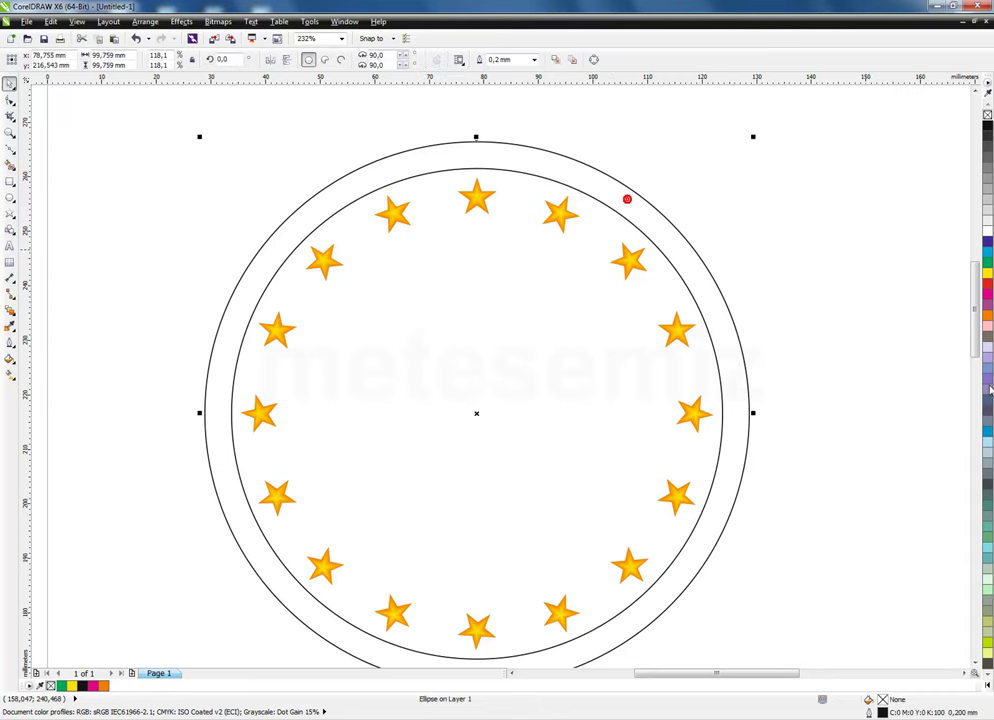
click(987, 284)
click(790, 350)
click(733, 335)
double_click(930, 704)
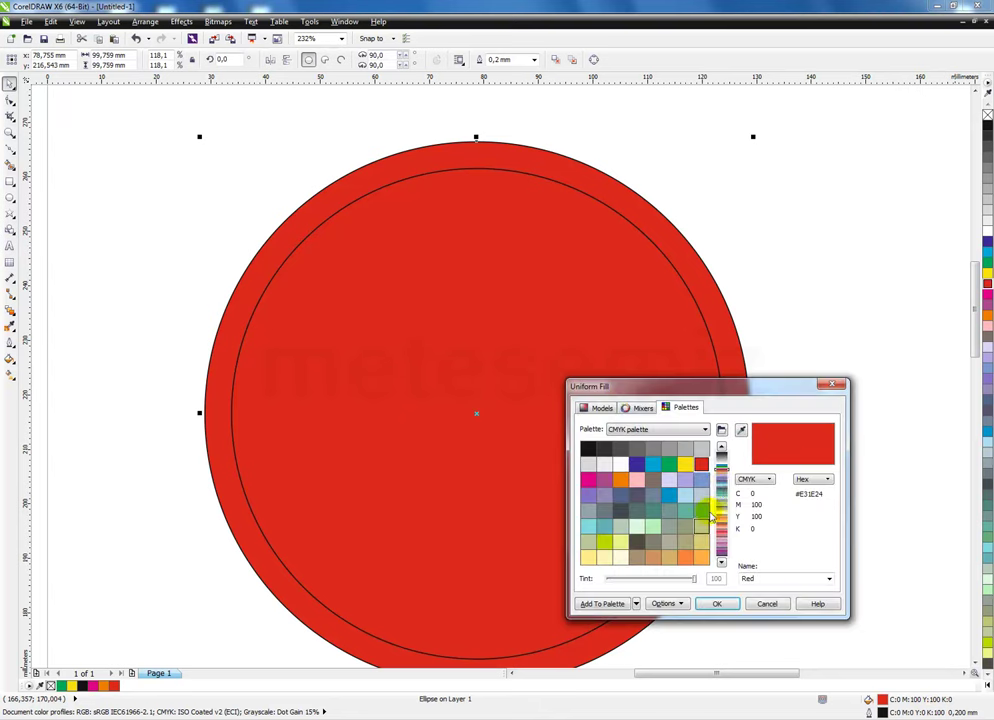
click(601, 408)
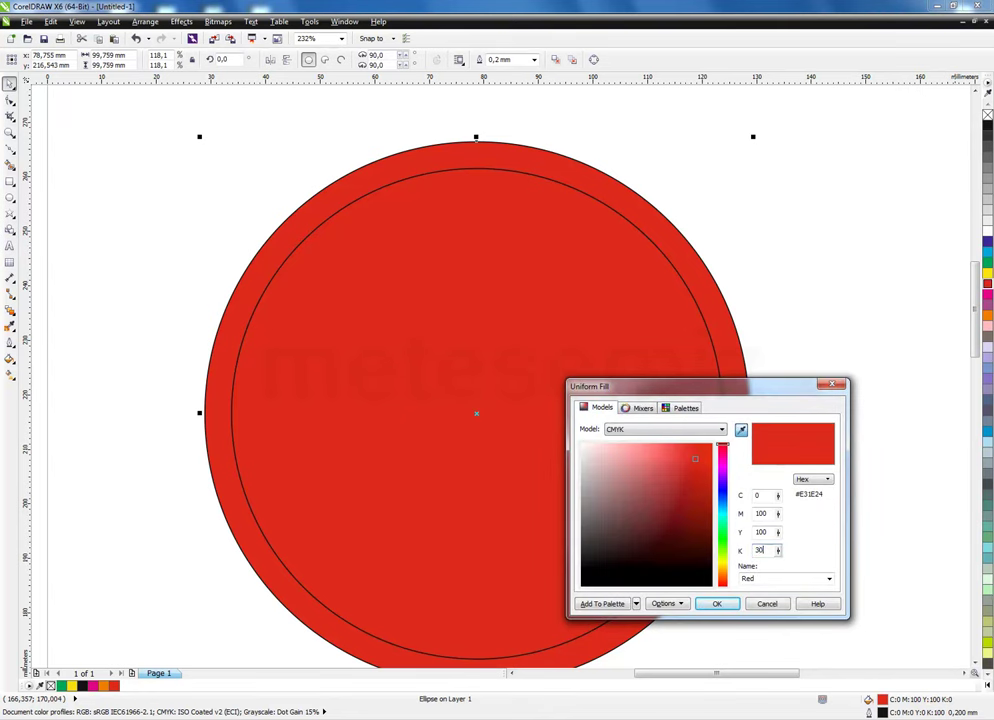
text(30)
click(716, 603)
Fill the inner circle with red and remove the outlines from both circles
click(533, 207)
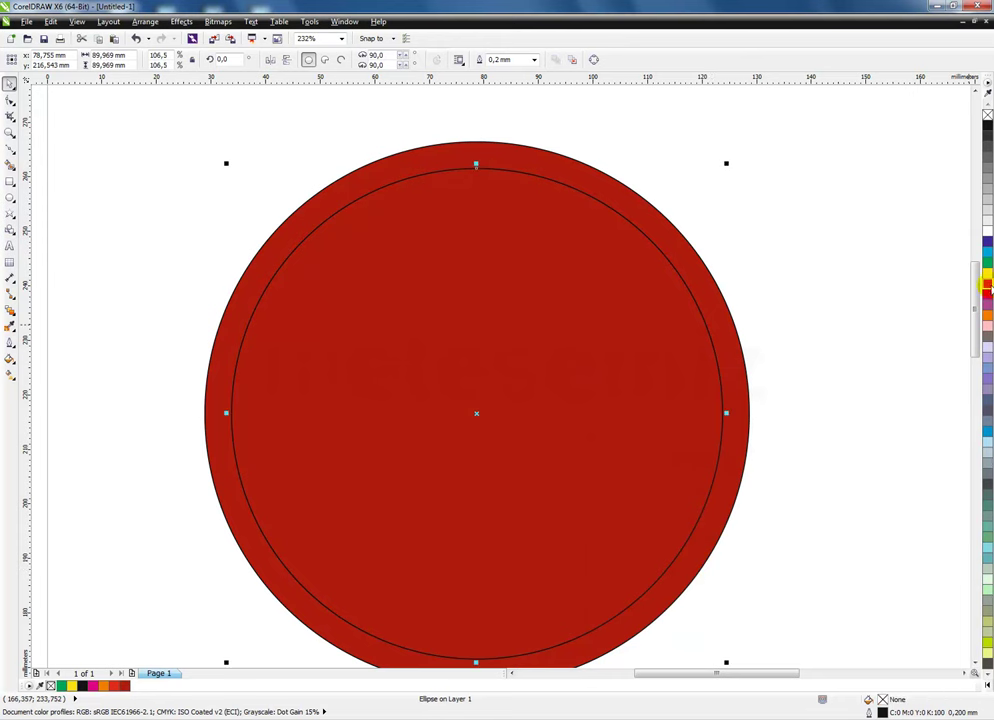
click(986, 286)
click(873, 264)
click(631, 272)
click(664, 234)
shift+click(558, 235)
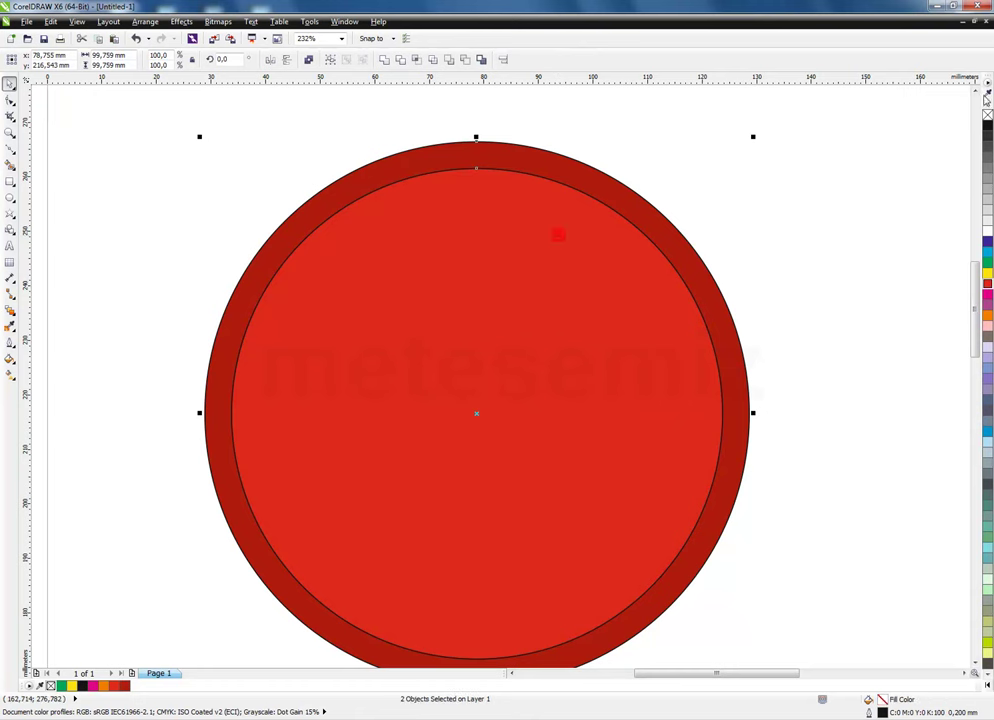
right_click(986, 116)
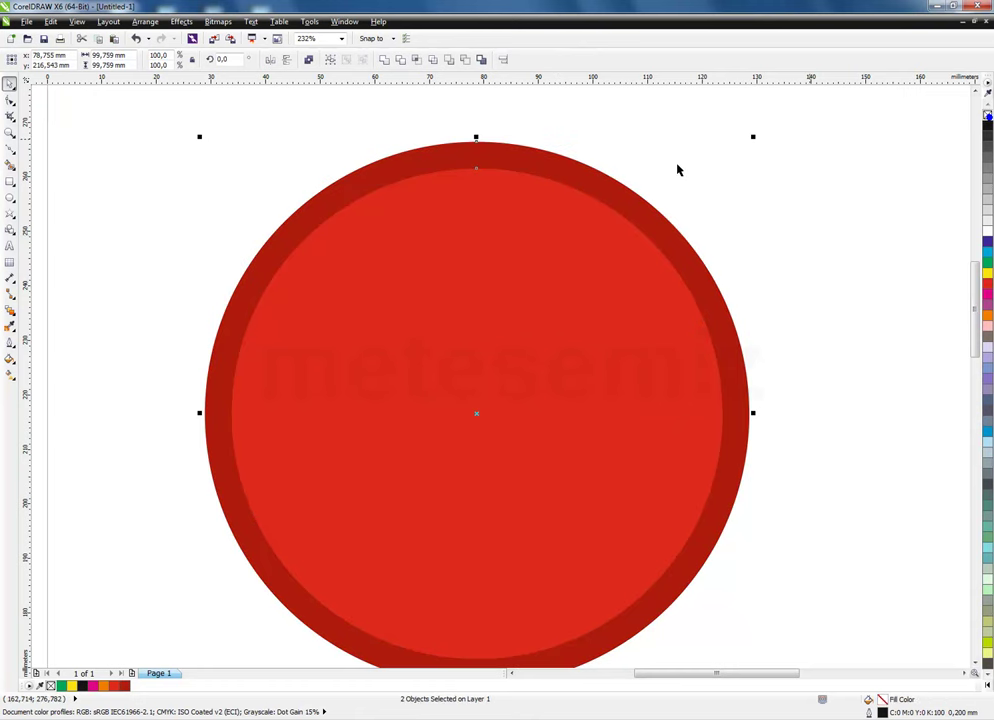
Blend the inner red circle with the outer dark red circle using 15 blend steps
click(10, 315)
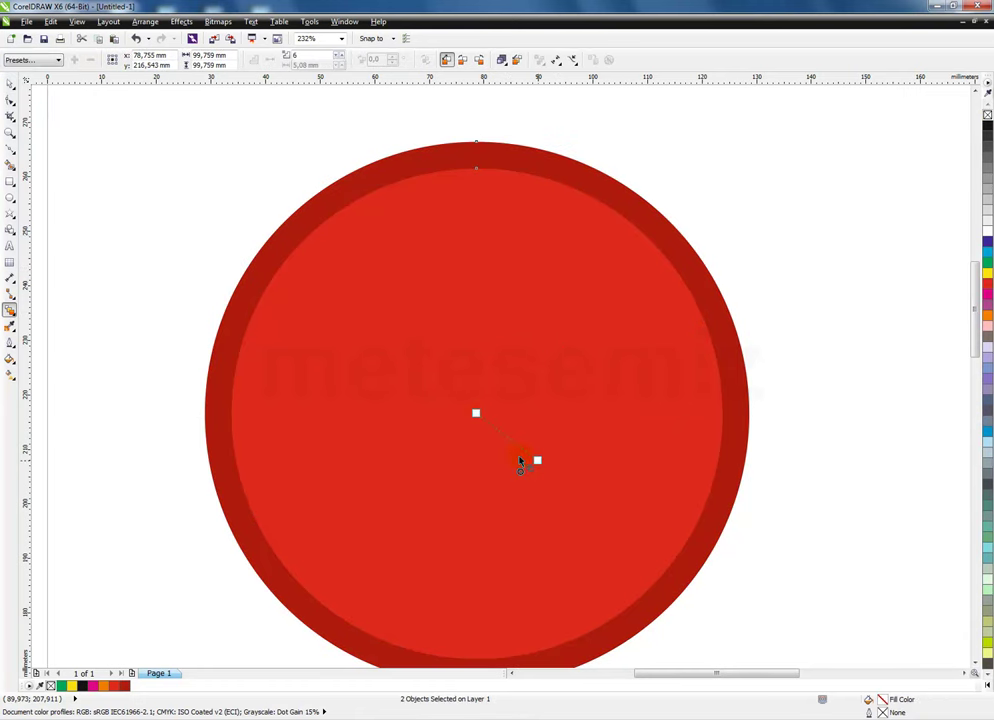
drag(645, 215, 645, 215)
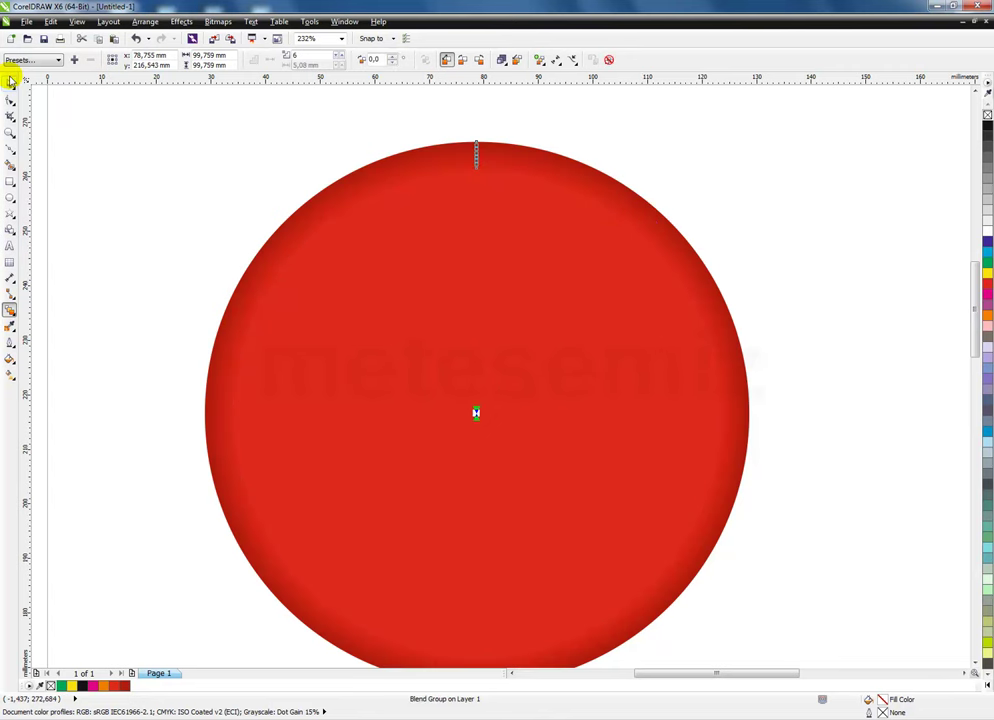
double_click(298, 56)
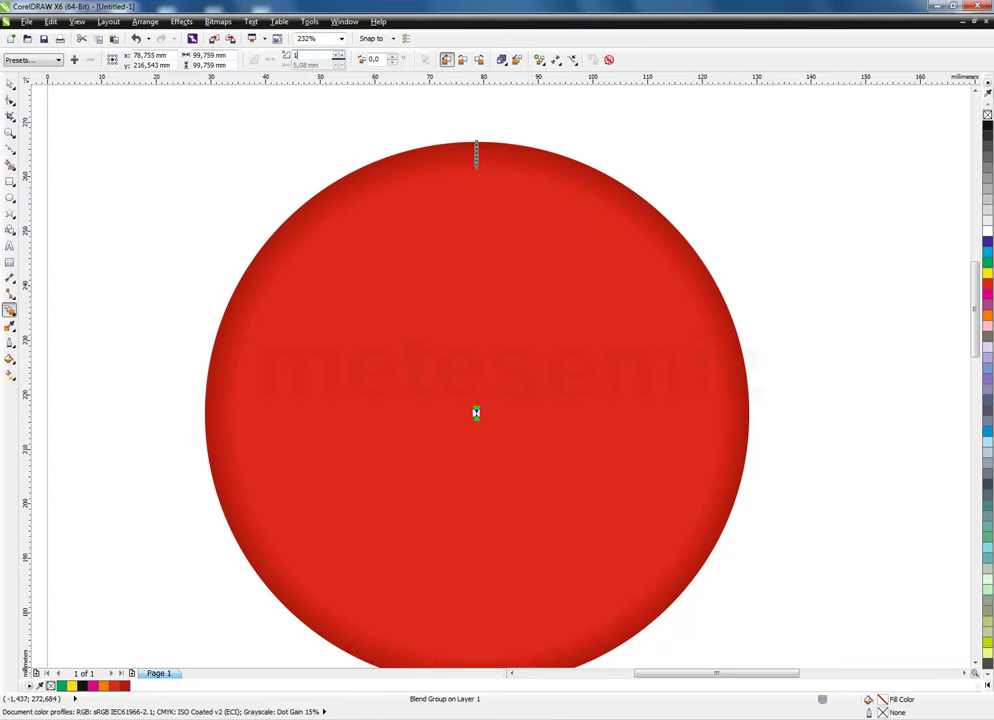
click(10, 84)
Send the red circle blend behind the ring of stars
click(734, 230)
click(688, 284)
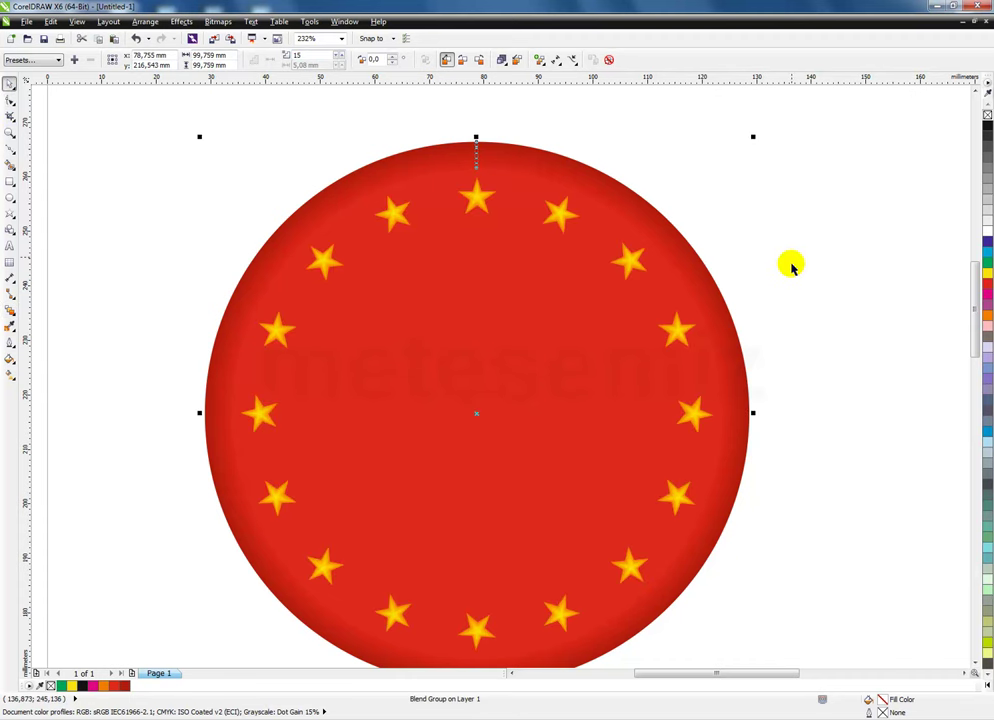
click(791, 262)
Try shrinking the blend's inner red circle to about 45 mm in diameter, and undo the resize
click(973, 661)
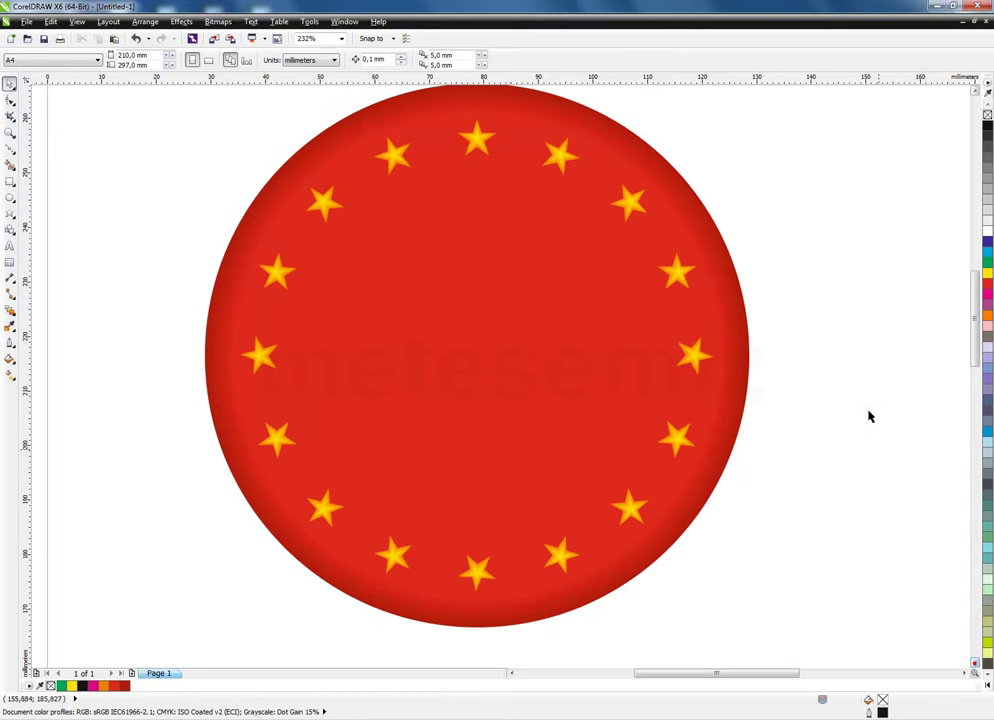
click(543, 318)
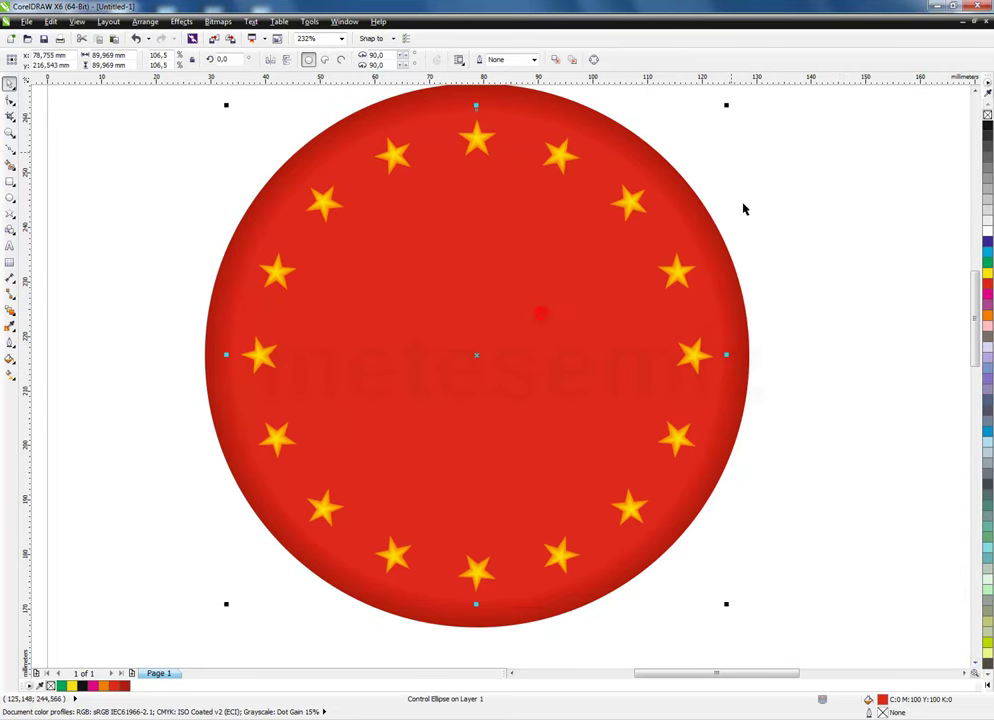
drag(726, 104, 608, 226)
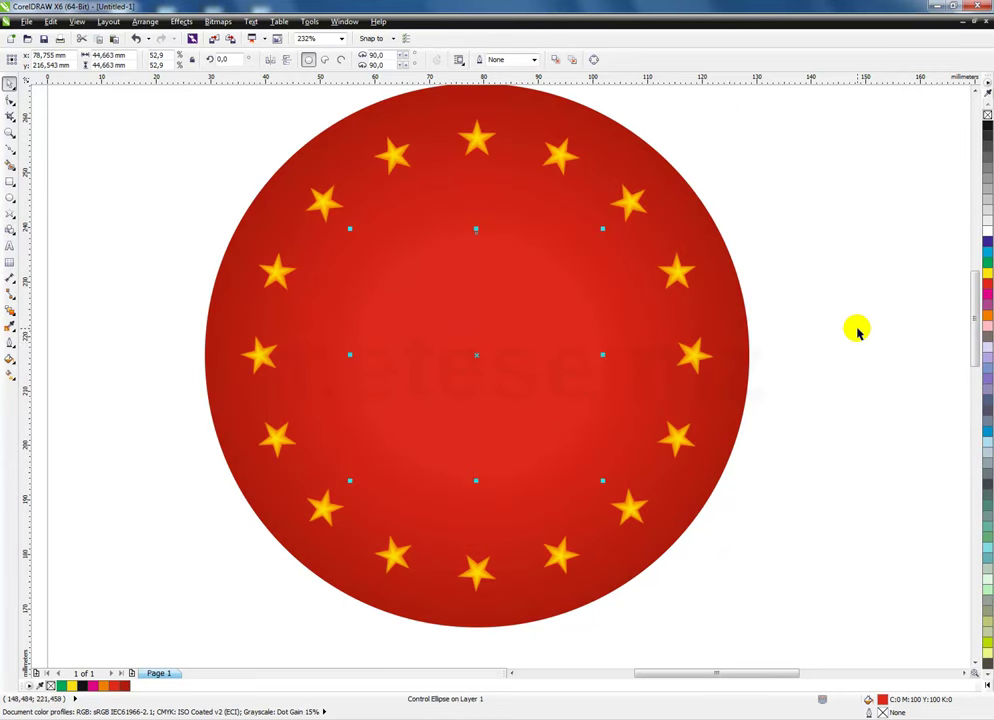
key(ctrl+z)
click(862, 280)
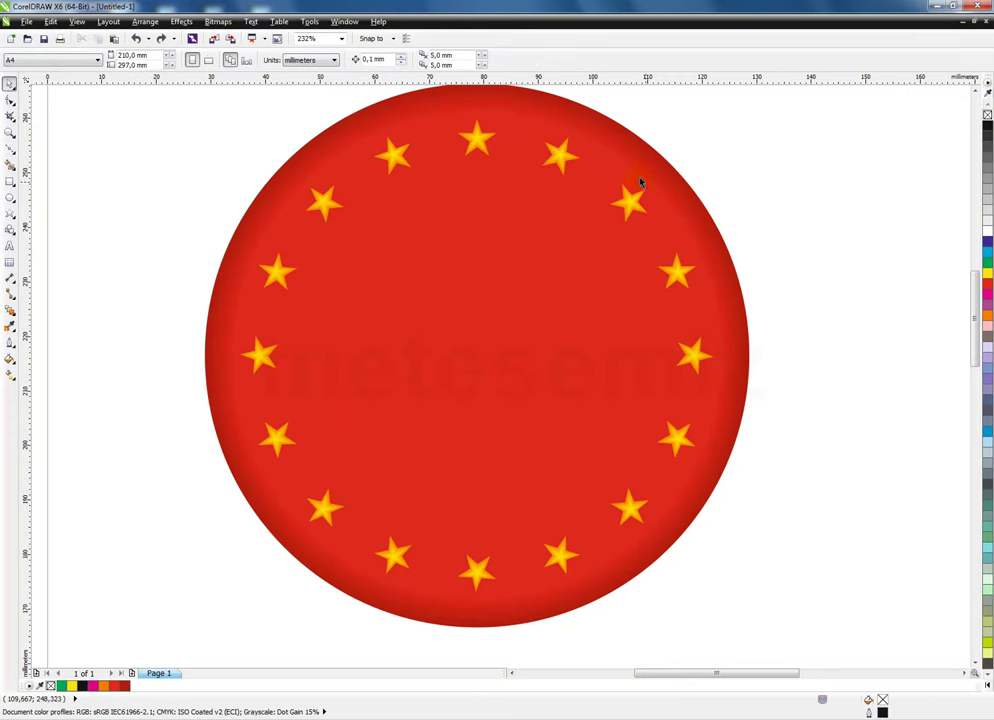
Enlarge the blend's inner red circle slightly about its centre to narrow the dark shaded rim
click(674, 199)
drag(726, 104, 732, 98)
click(810, 232)
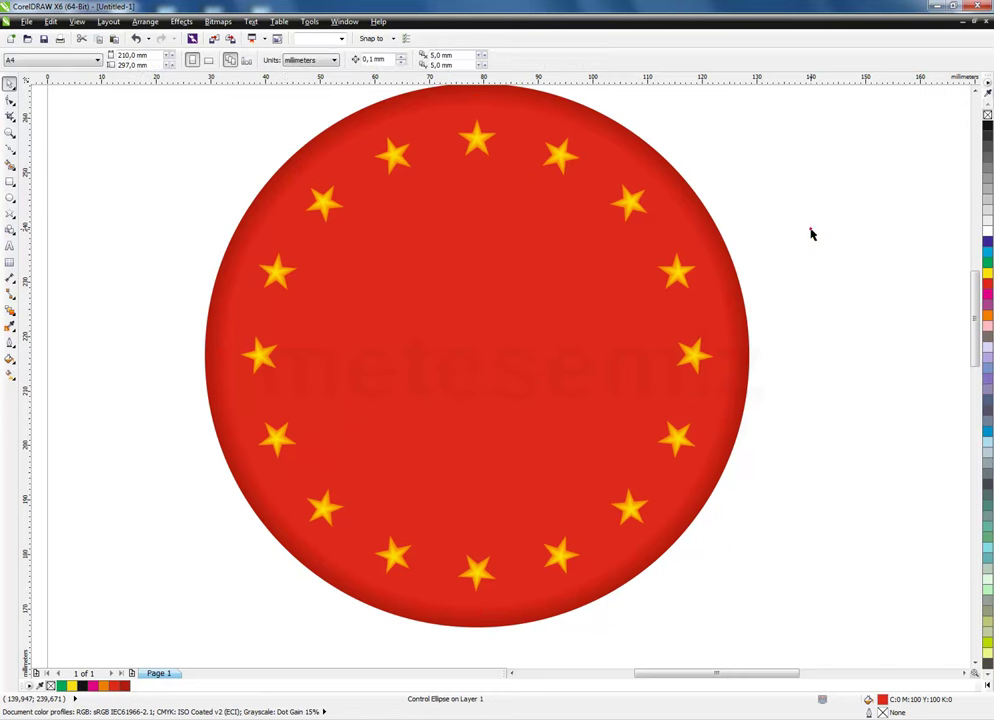
Set up the Star tool for four points and turn on the alignment guides
click(977, 88)
scroll(785, 370, down, 2)
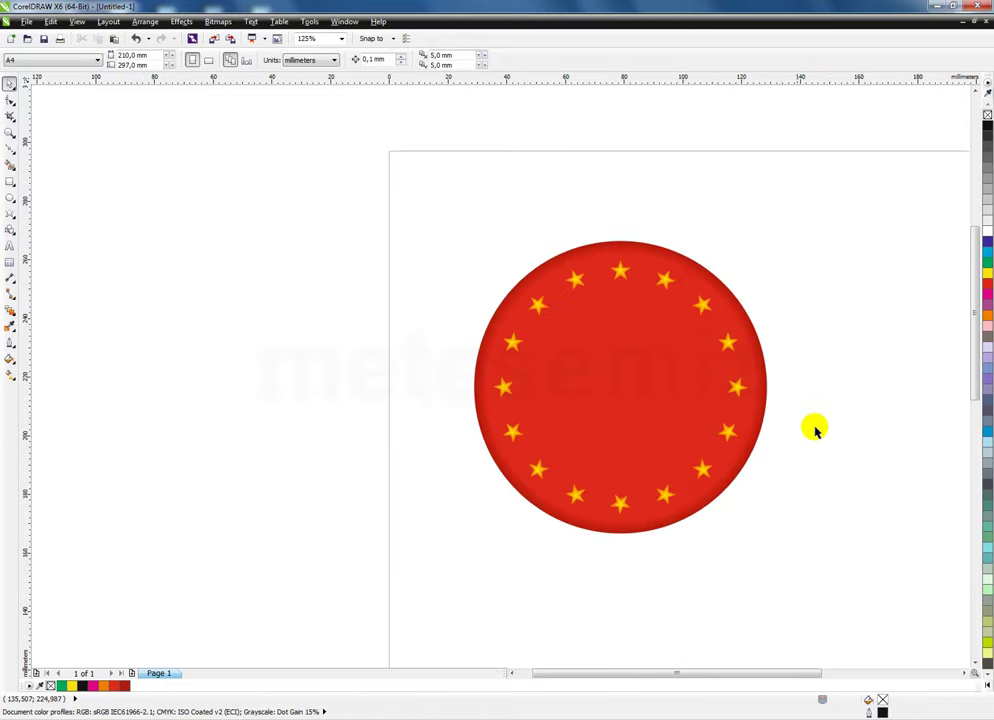
click(966, 673)
click(966, 676)
click(681, 448)
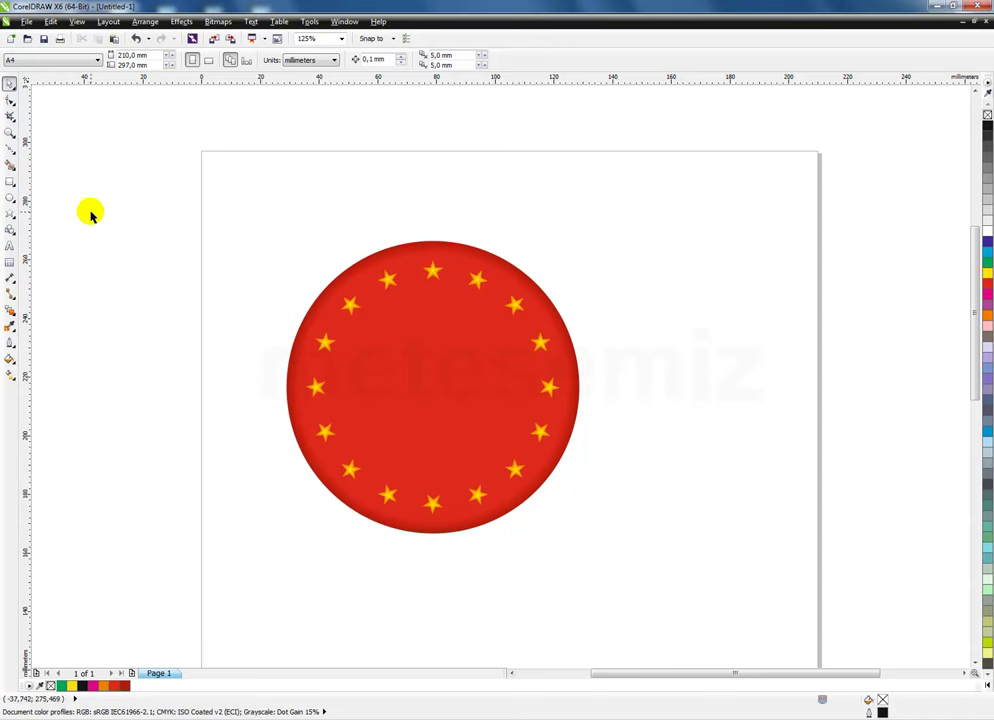
click(10, 218)
click(42, 225)
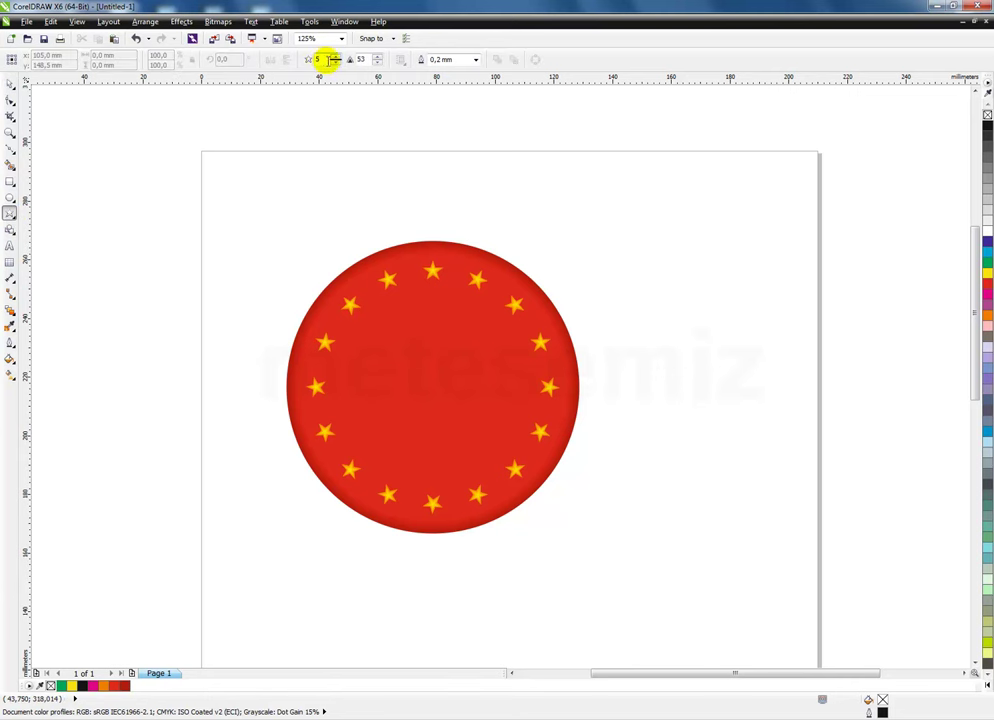
text(4)
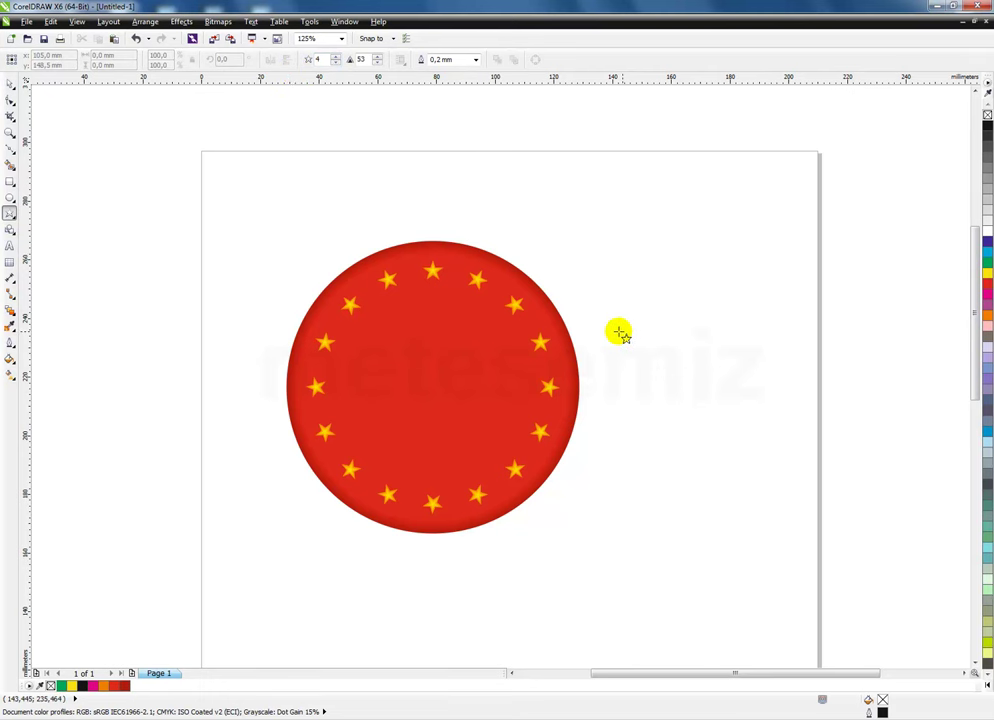
key(F2)
drag(280, 224, 604, 566)
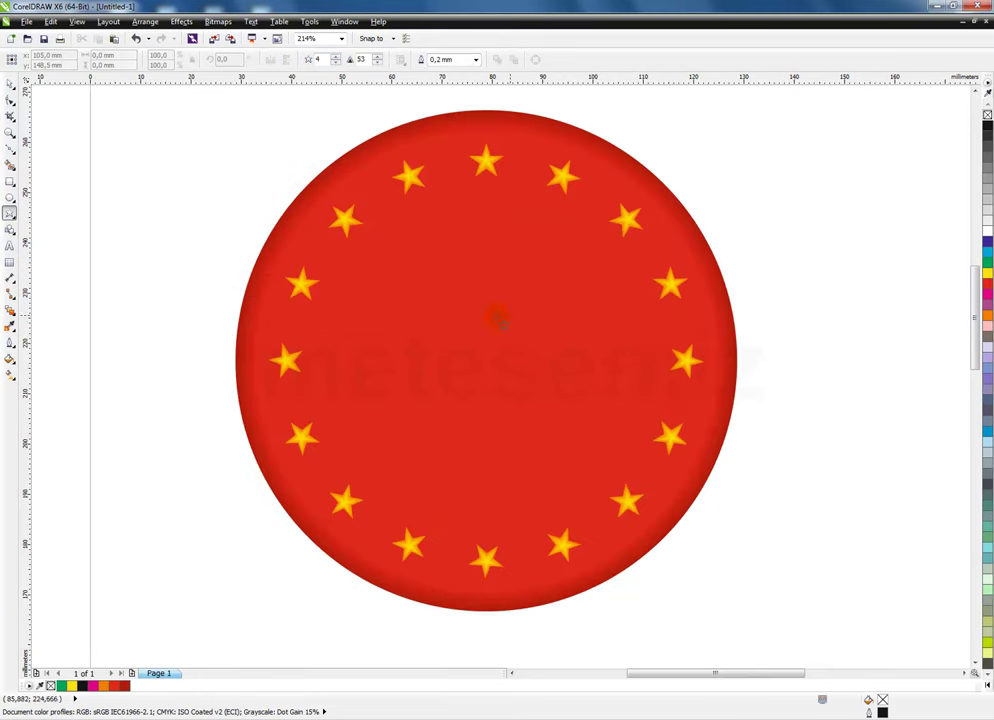
click(77, 21)
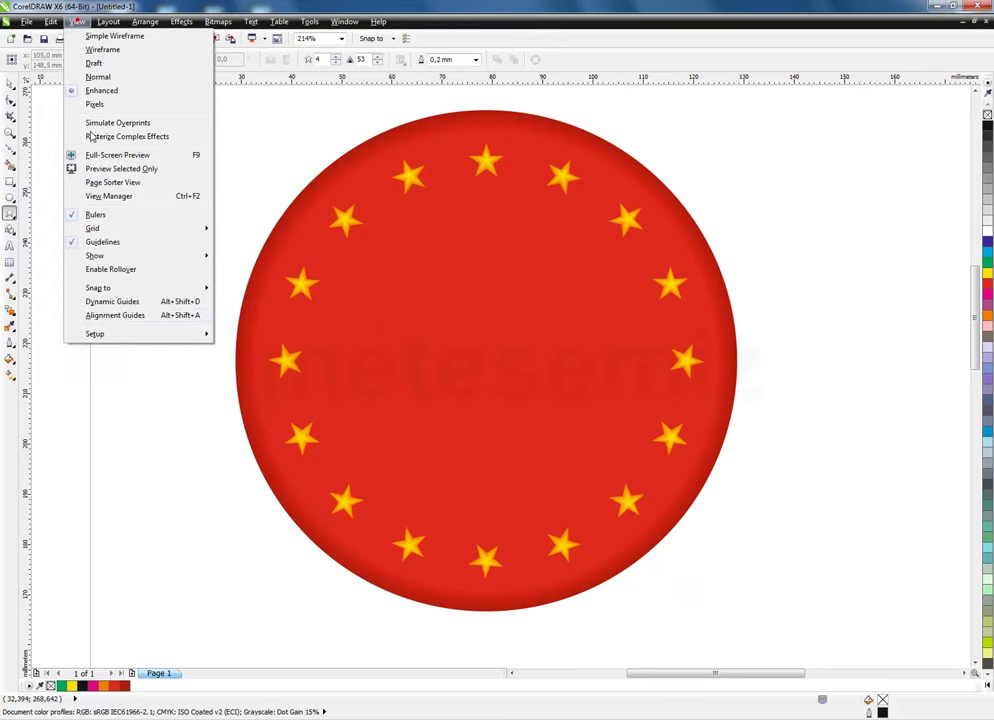
click(107, 318)
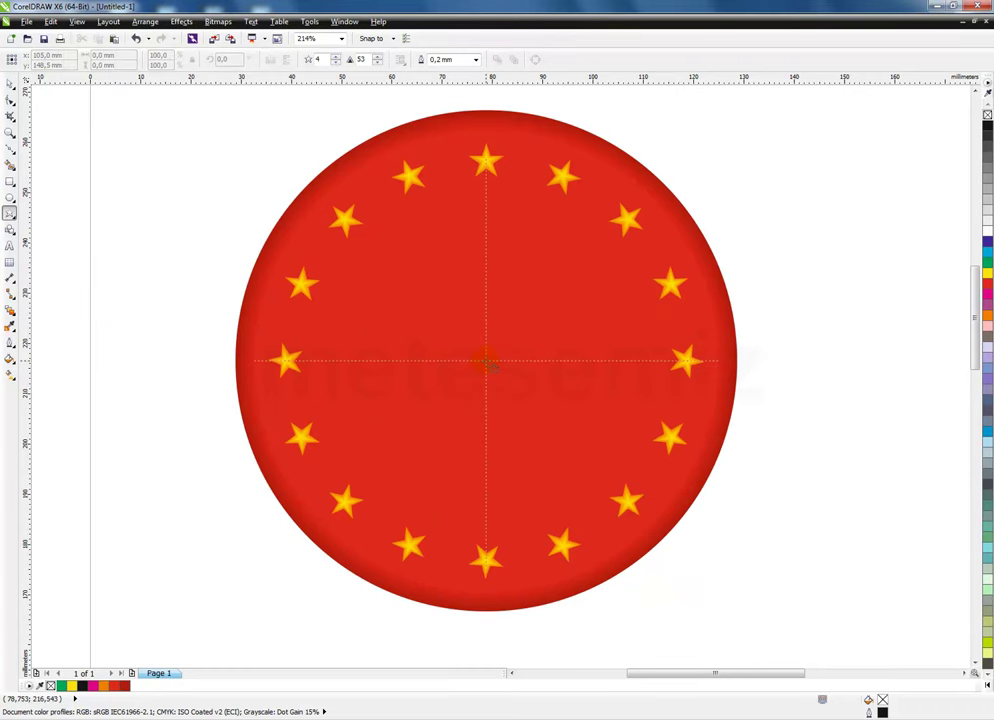
Draw a four-pointed star about 68 mm wide from the disc's centre and set its sharpness to 68
drag(489, 364, 658, 490)
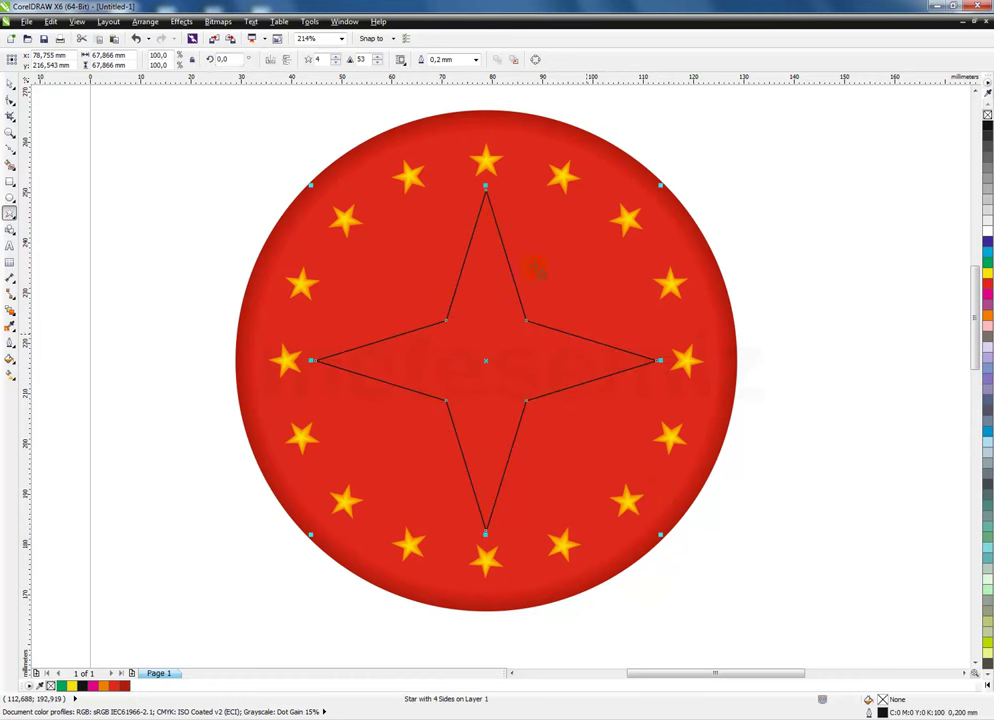
click(377, 56)
click(378, 57)
click(378, 57)
click(379, 57)
click(379, 57)
click(379, 57)
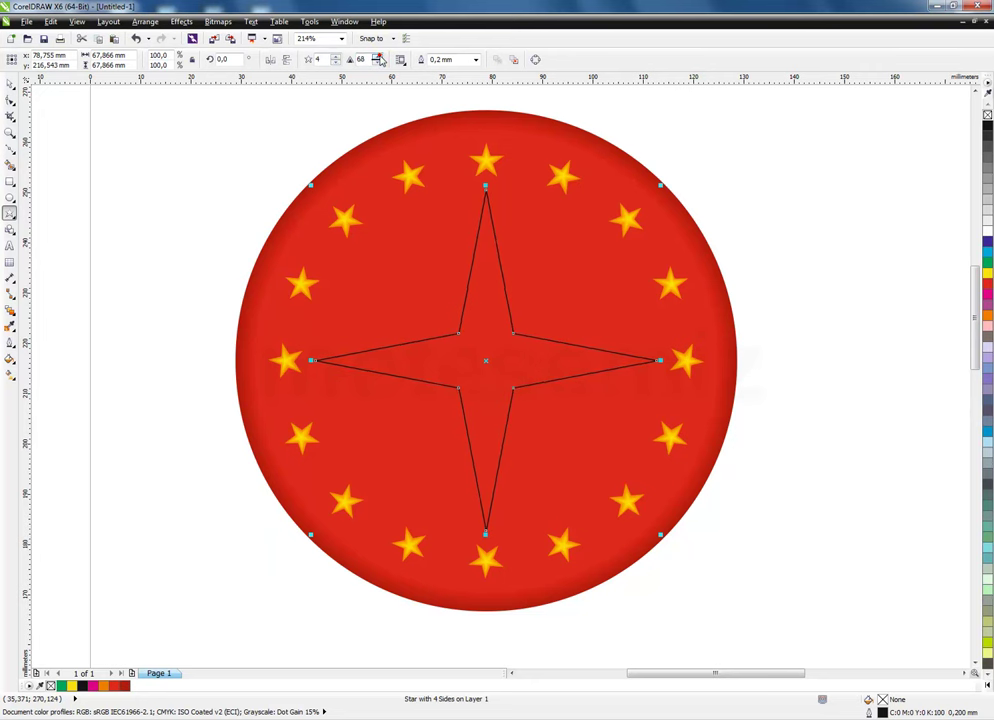
click(378, 58)
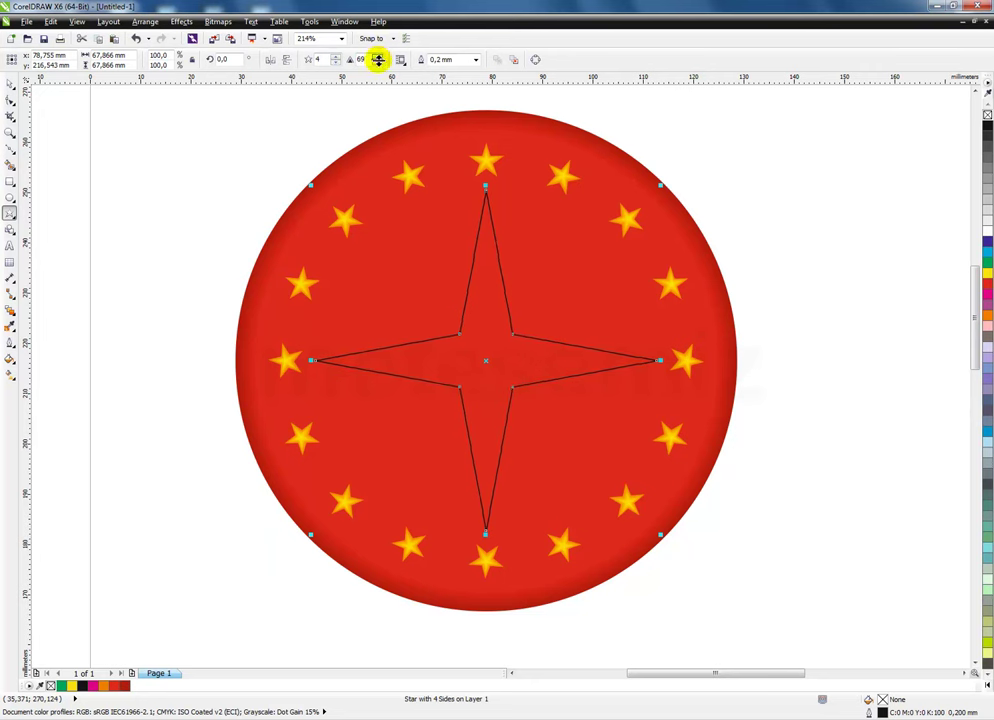
Fill the large four-pointed star orange and make a yellow copy about 7 mm wide at its centre
click(10, 83)
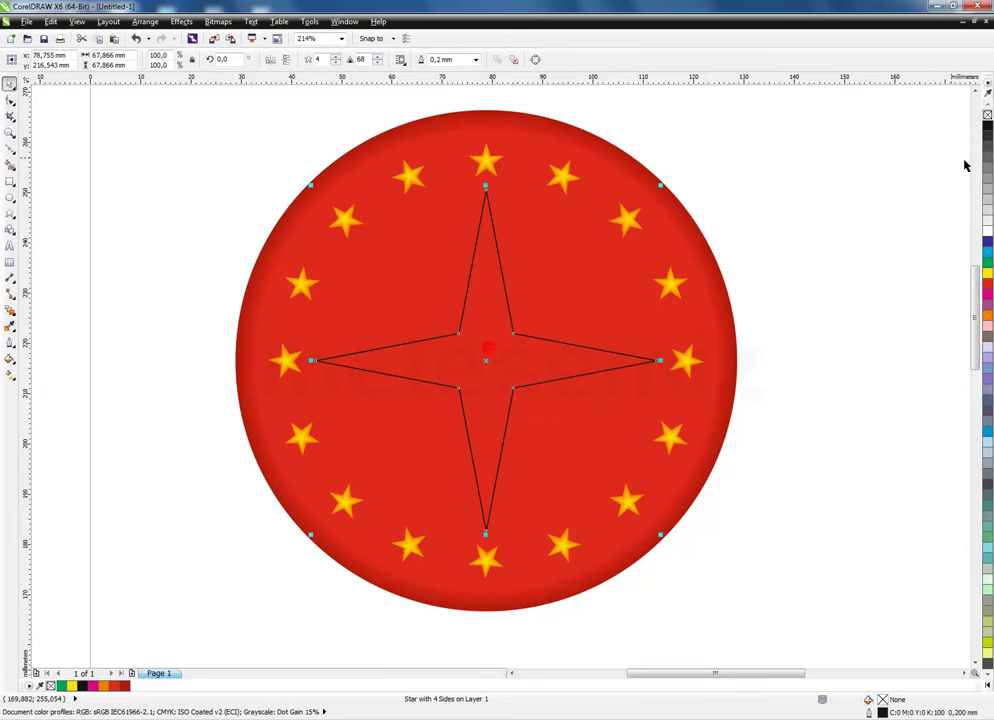
click(986, 316)
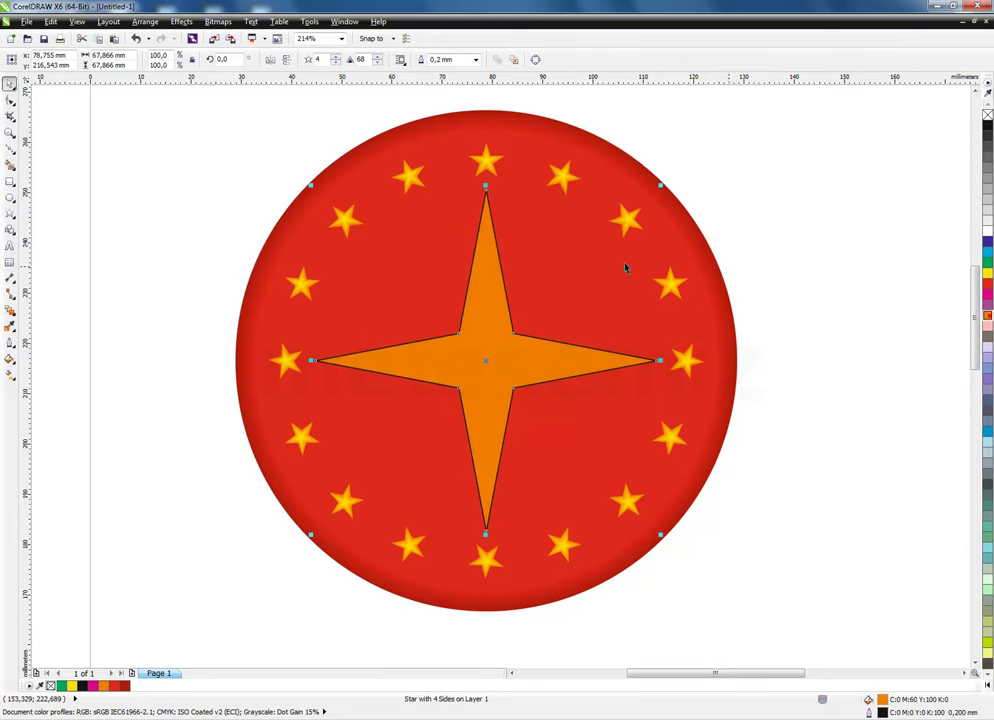
drag(660, 184, 620, 228)
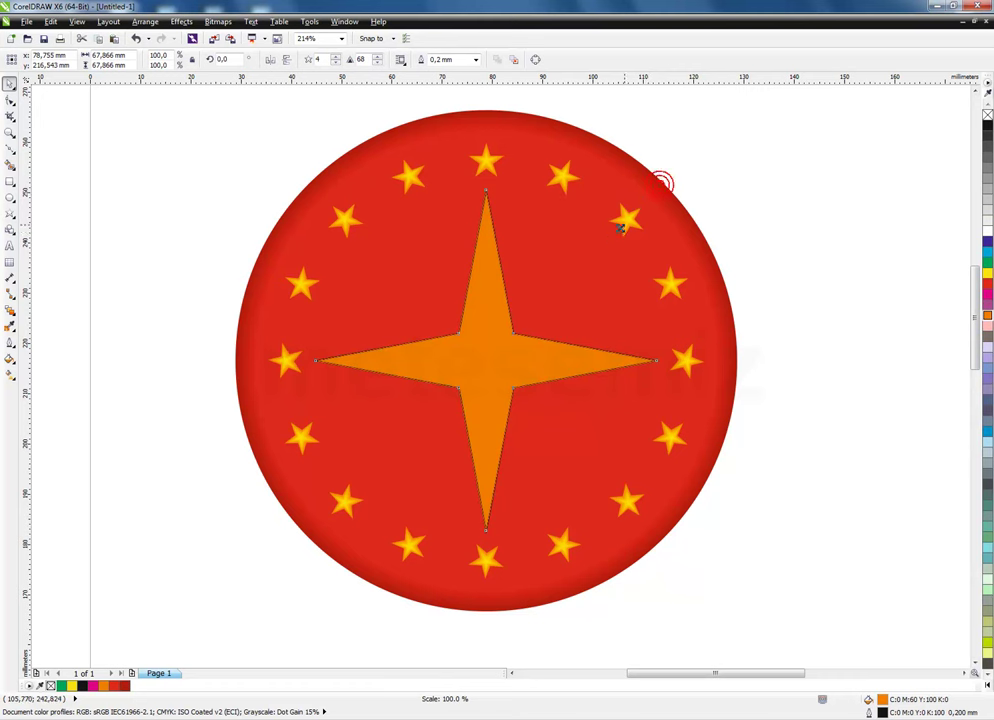
drag(549, 262, 513, 323)
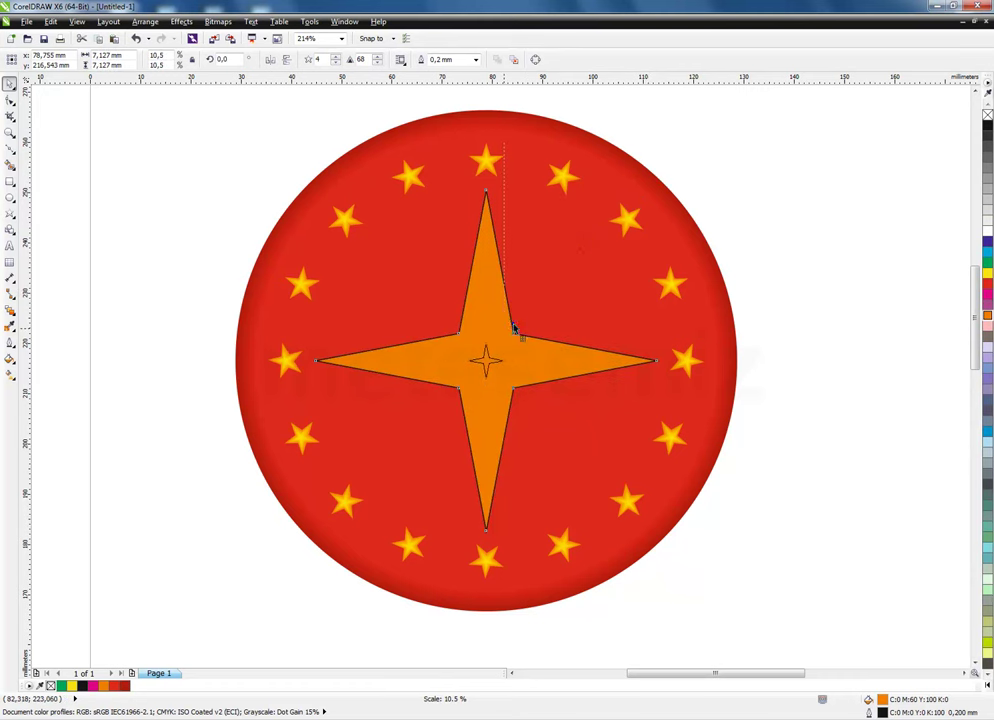
click(987, 270)
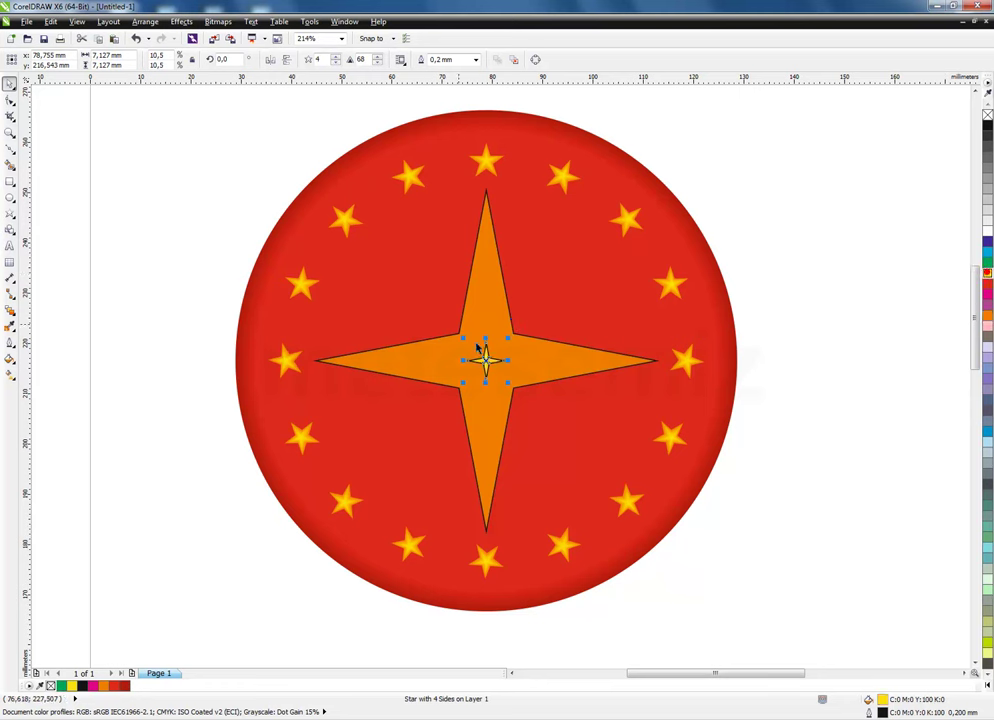
Remove the outlines from both four-pointed stars and turn off the alignment guides
shift+click(557, 373)
right_click(986, 116)
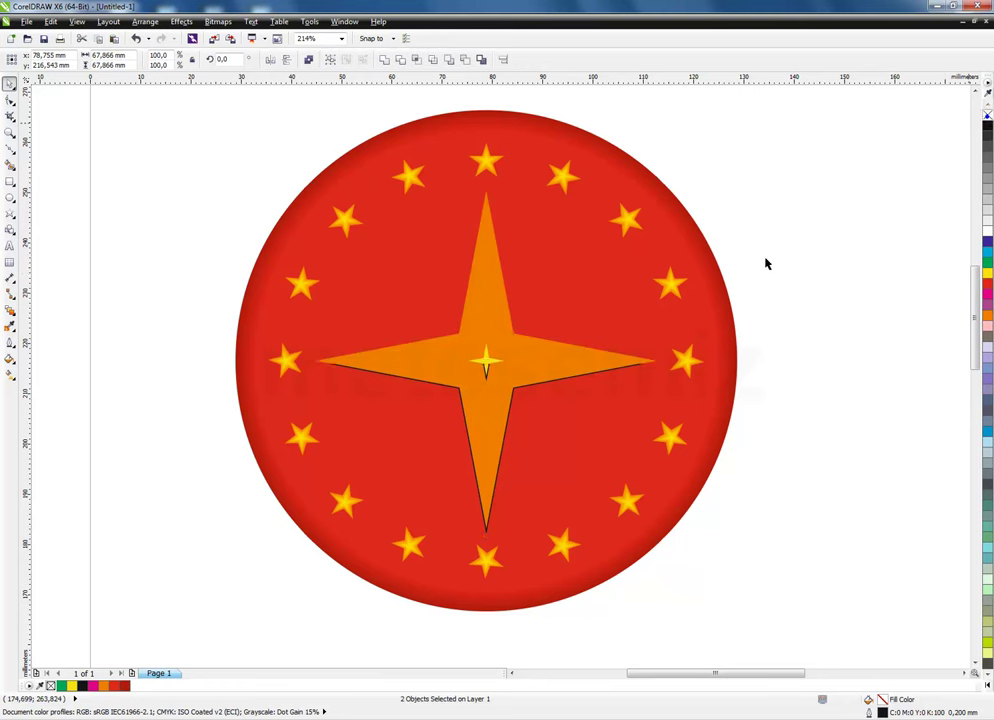
click(797, 258)
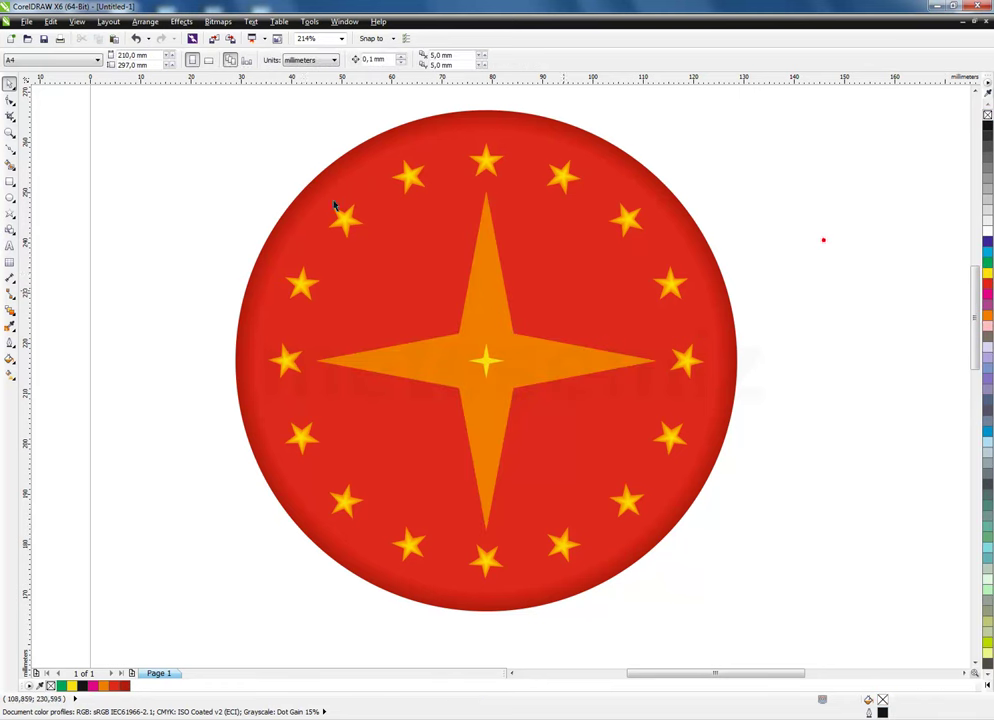
click(78, 22)
click(113, 314)
Blend the small yellow star with the large orange star using 20 blend steps
click(489, 370)
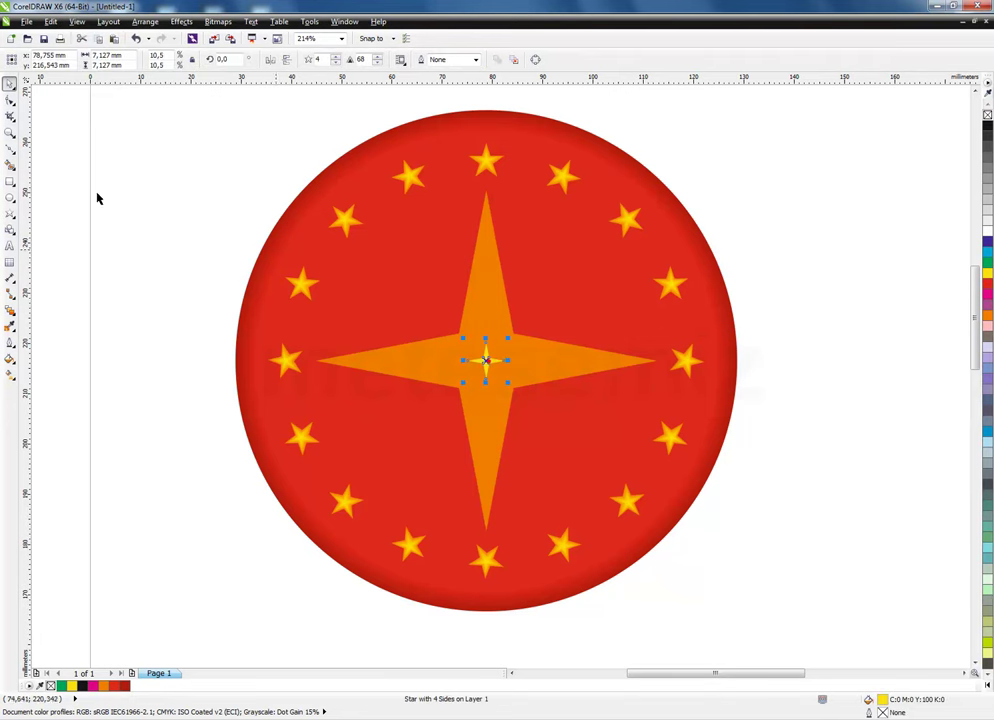
click(12, 316)
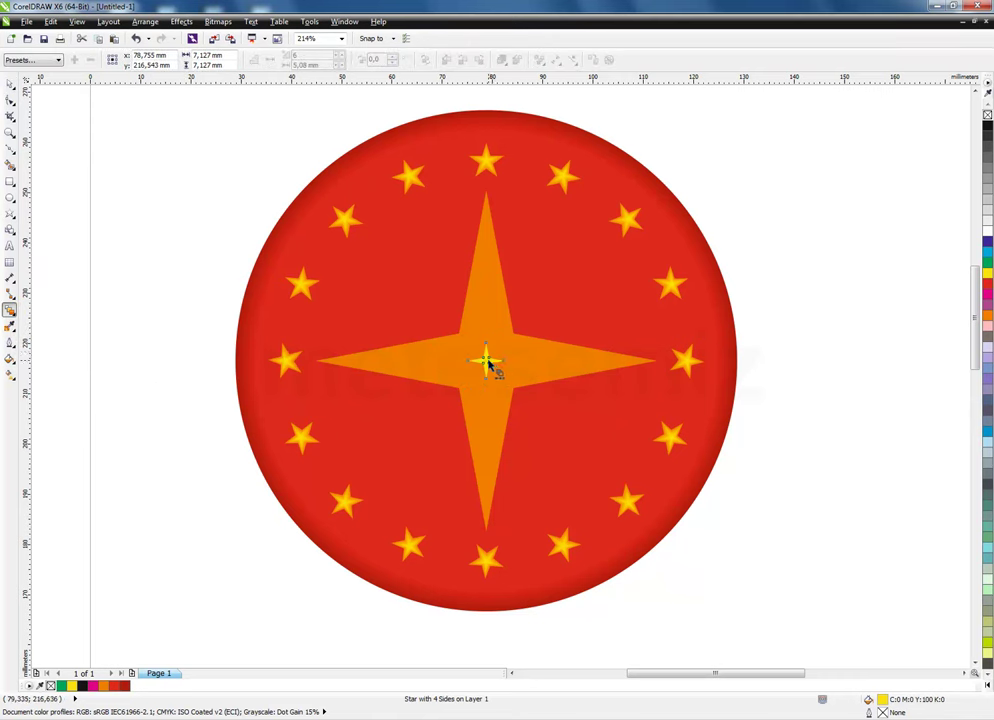
drag(505, 355, 508, 349)
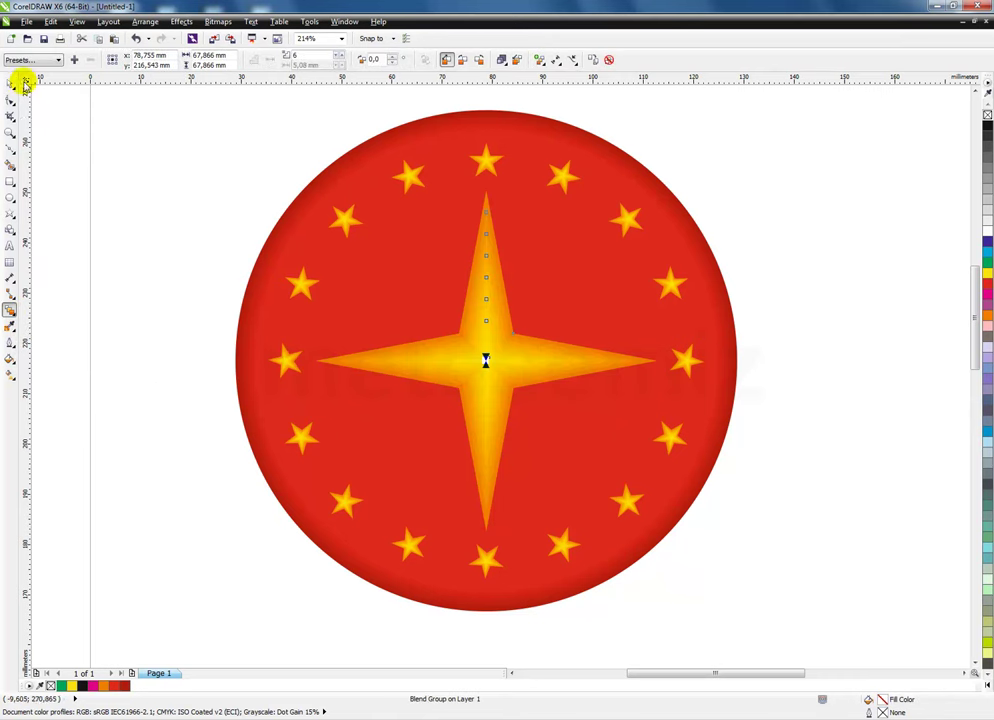
double_click(300, 55)
text(20)
key(Return)
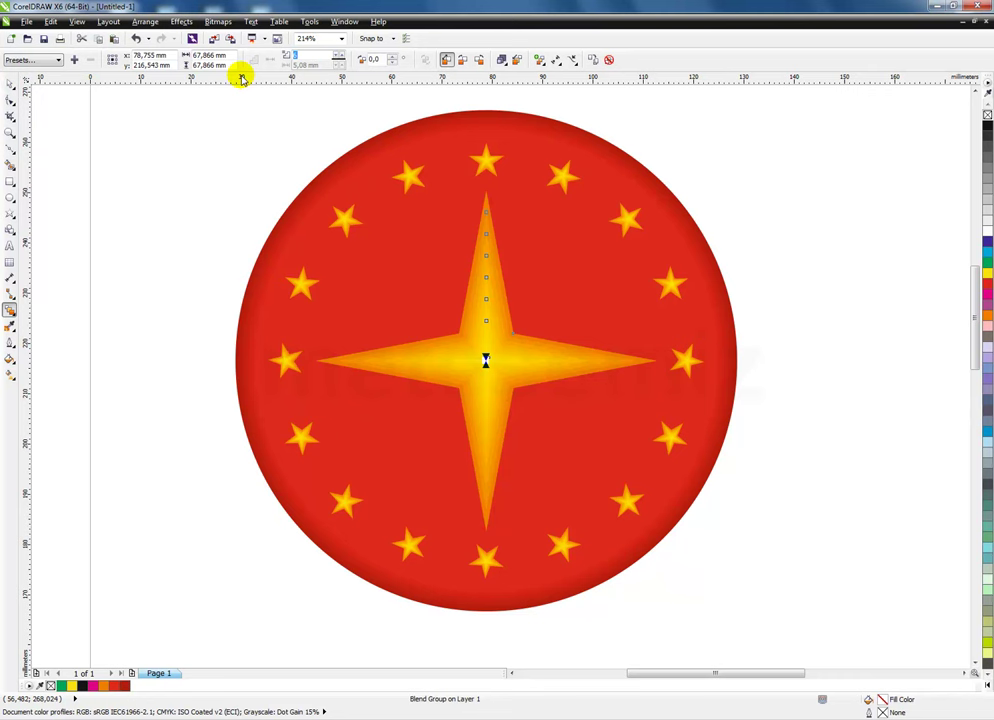
click(11, 83)
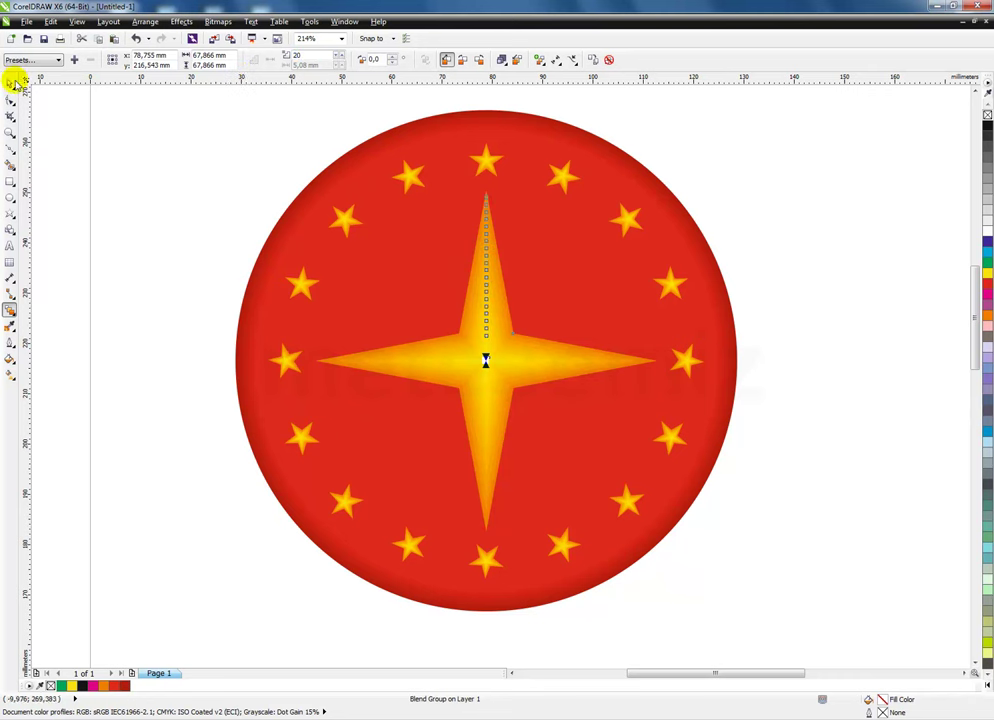
click(158, 136)
Duplicate the blended four-pointed star rotated 45° about its centre, and bring the upright original to the front
click(505, 369)
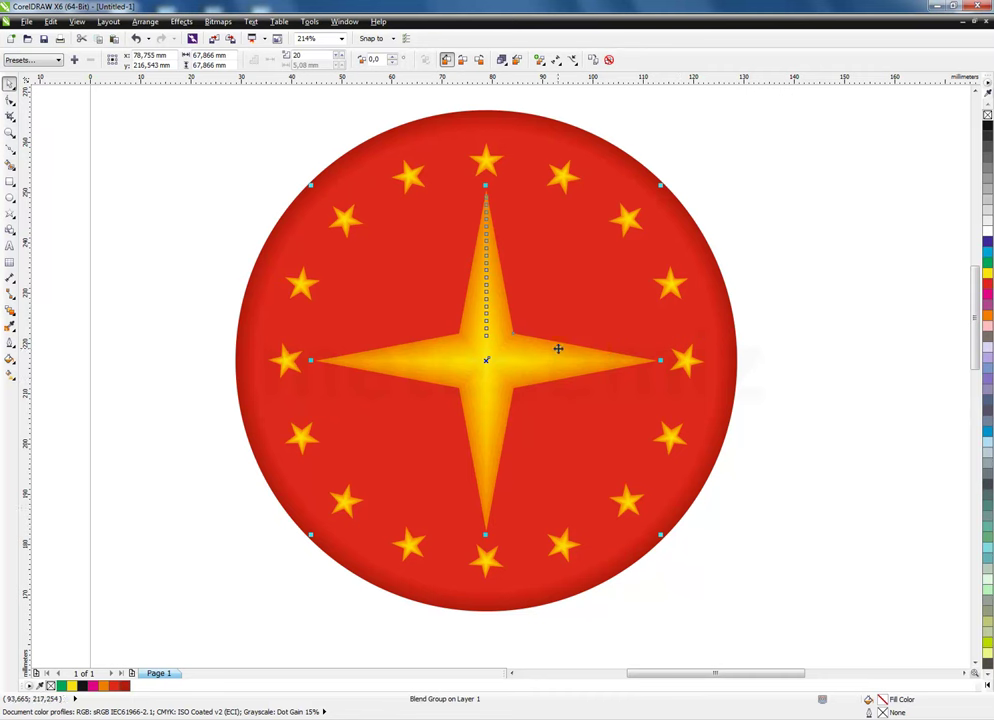
drag(662, 537, 686, 364)
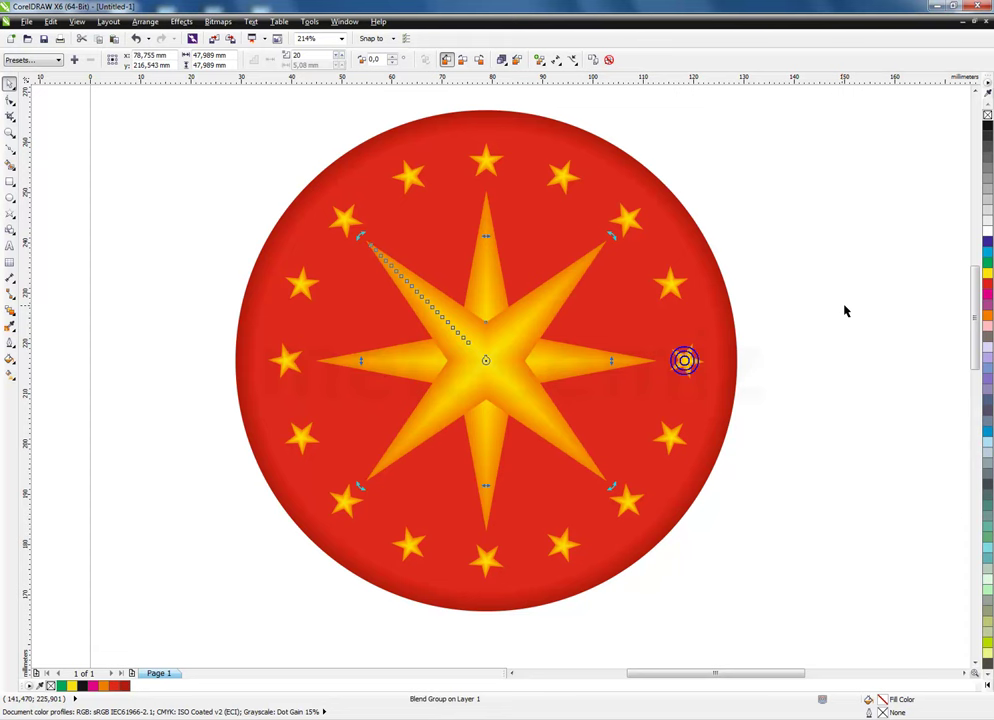
click(843, 308)
click(615, 368)
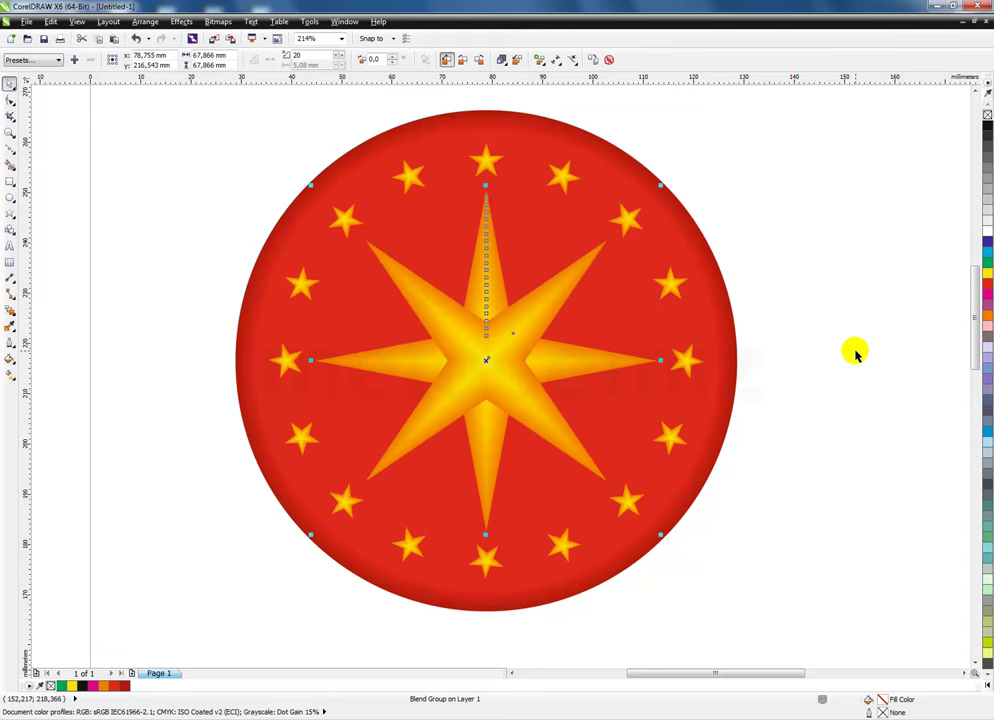
click(854, 350)
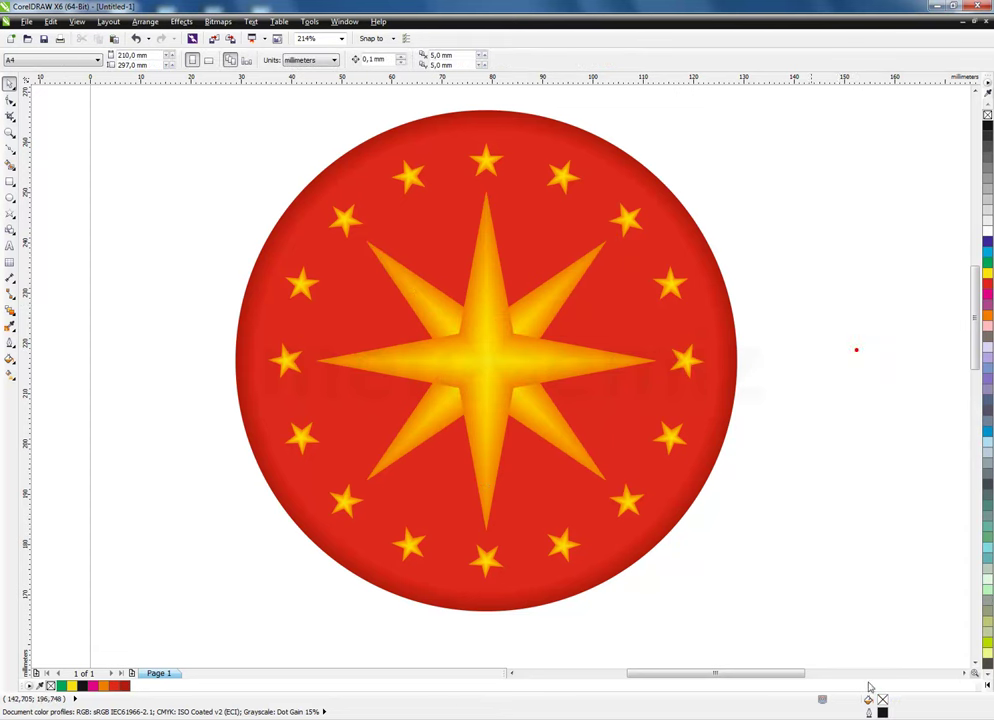
Place a copy of the upright blended star on the empty page area beside the red disc, level with the original
click(965, 673)
click(967, 673)
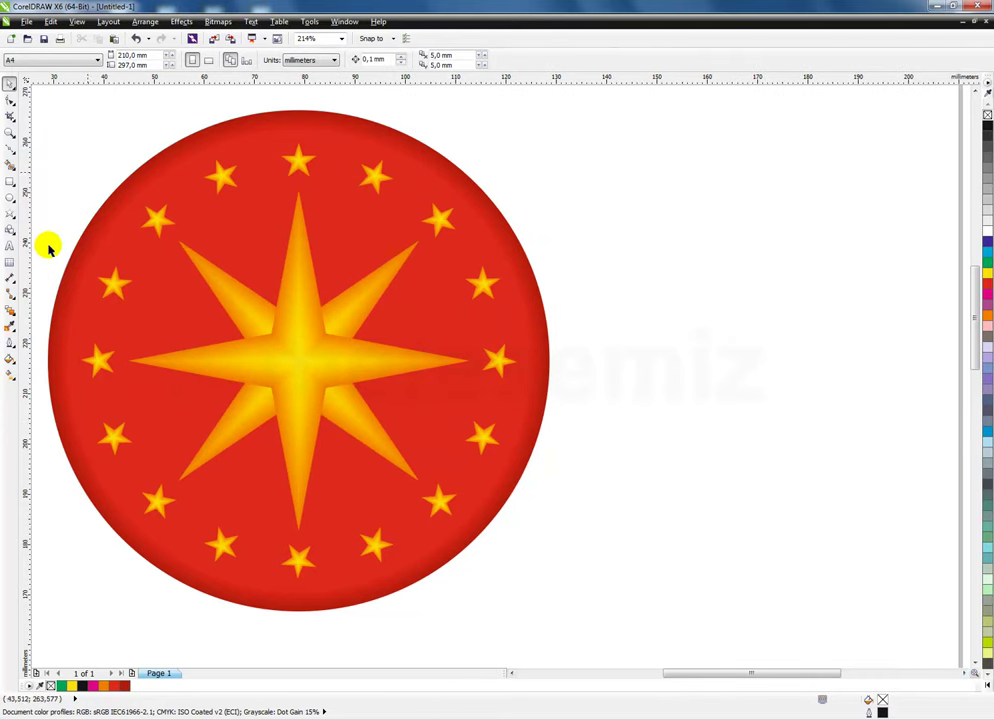
click(9, 213)
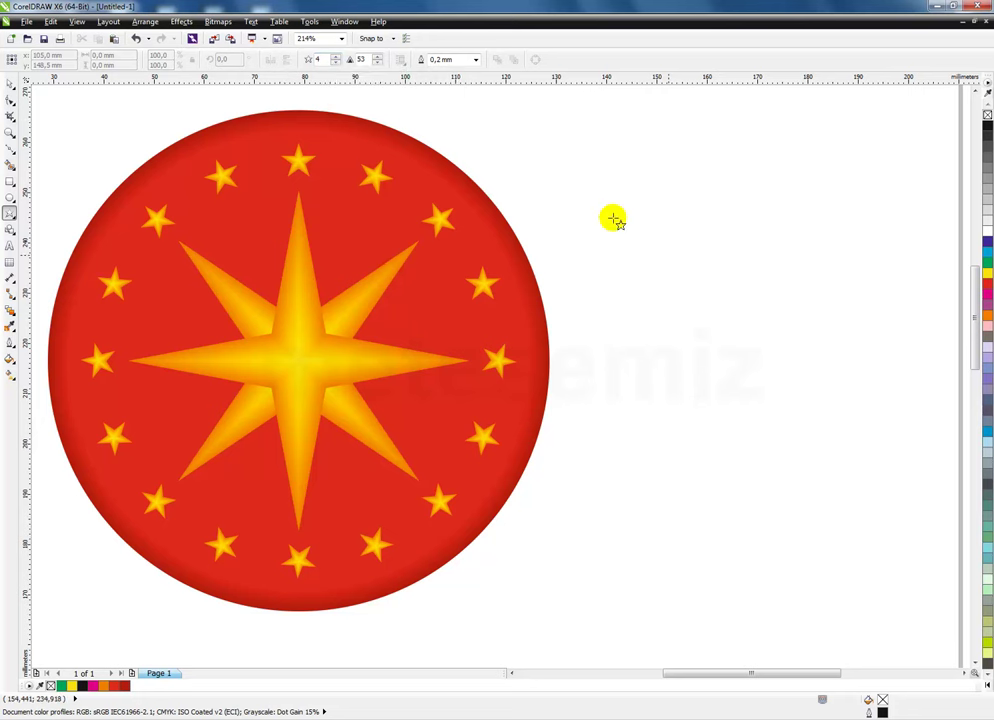
click(10, 86)
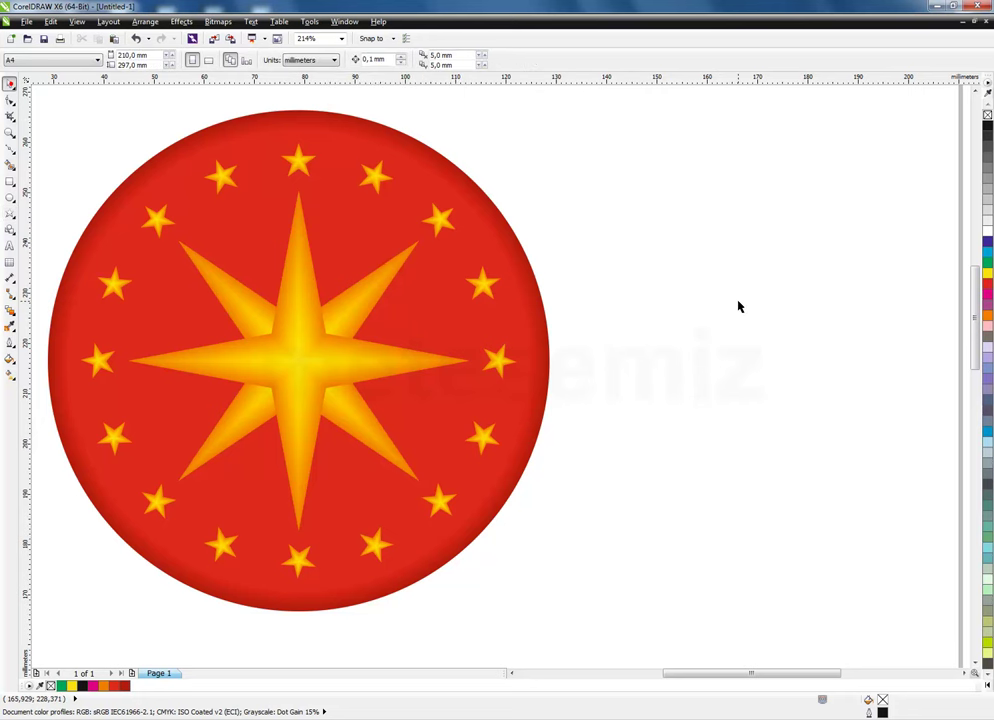
click(415, 364)
drag(300, 361, 751, 361)
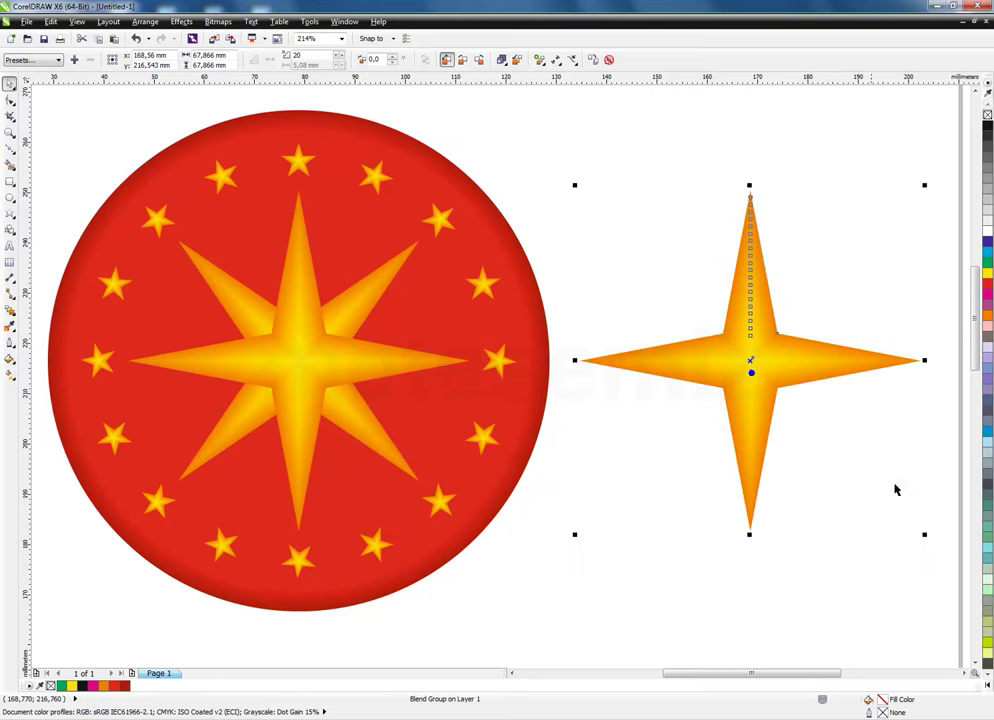
click(895, 485)
Set the copied star's blend to 5 steps
drag(583, 166, 900, 523)
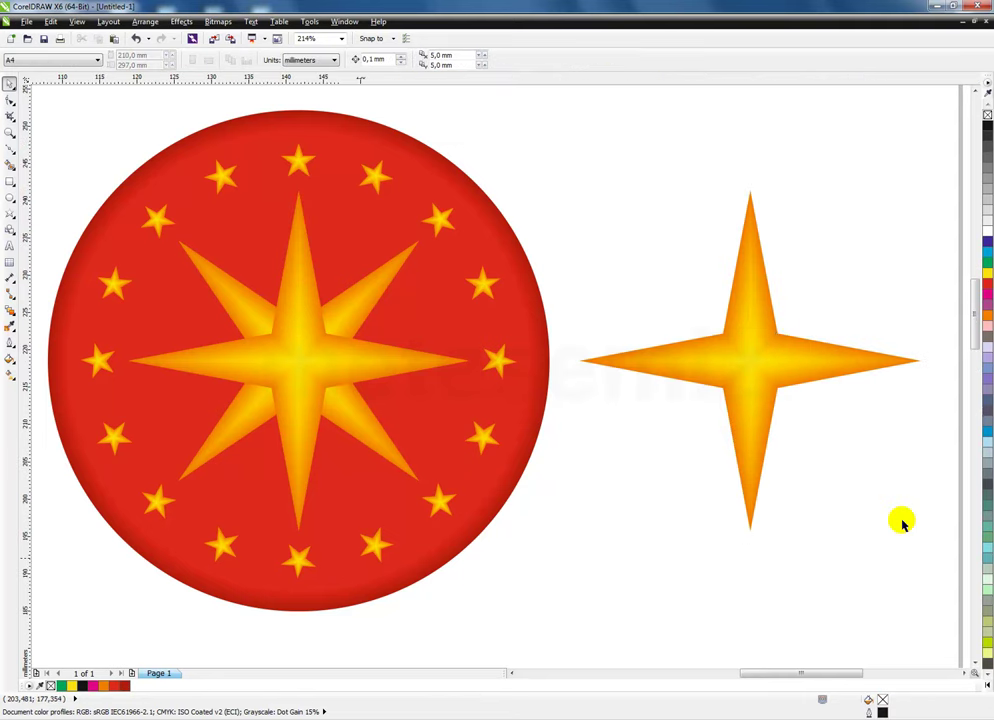
scroll(726, 388, up, 1)
click(595, 386)
double_click(311, 55)
text(5)
key(Return)
click(562, 158)
Change both the outer orange and inner yellow control stars of the copied blend to 8 points
click(501, 150)
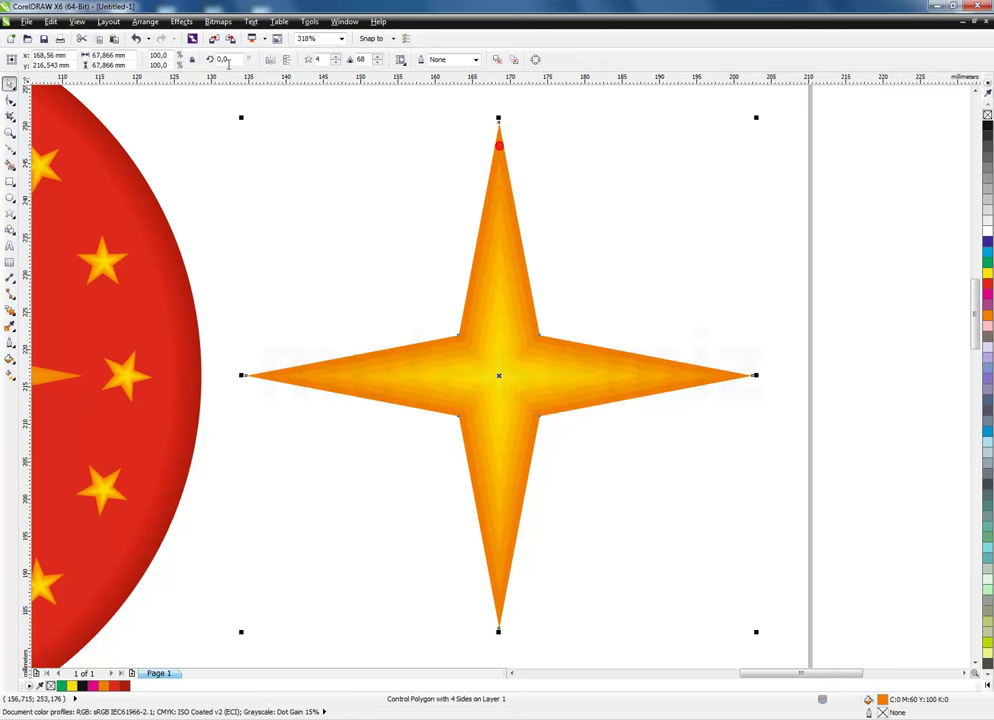
double_click(318, 59)
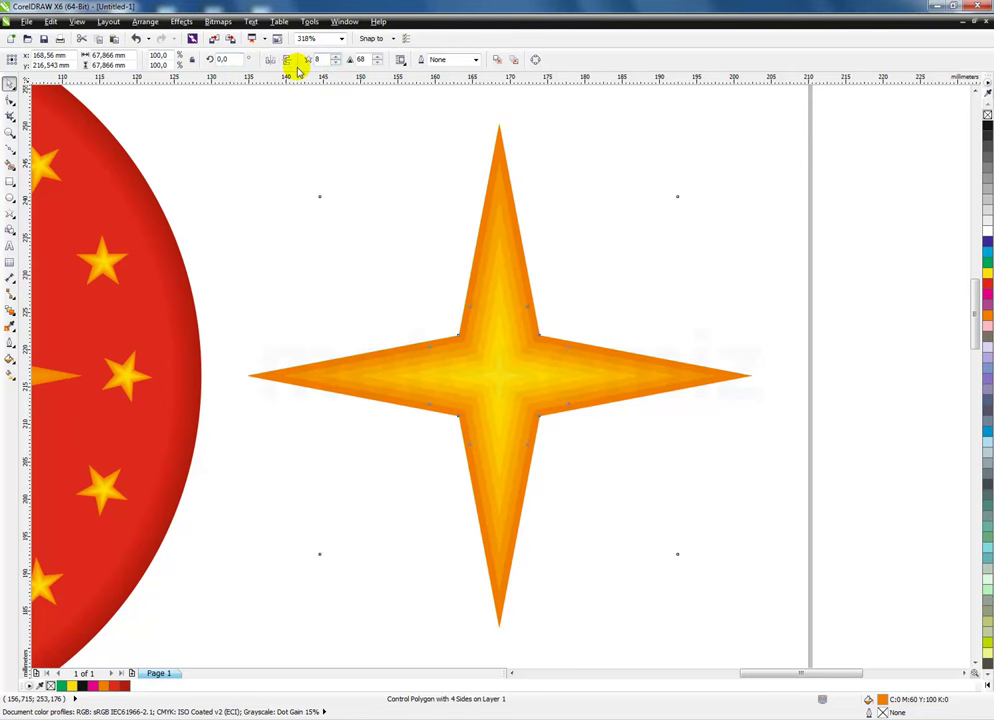
text(8)
key(Return)
click(510, 378)
click(330, 59)
text(8)
key(Return)
click(762, 243)
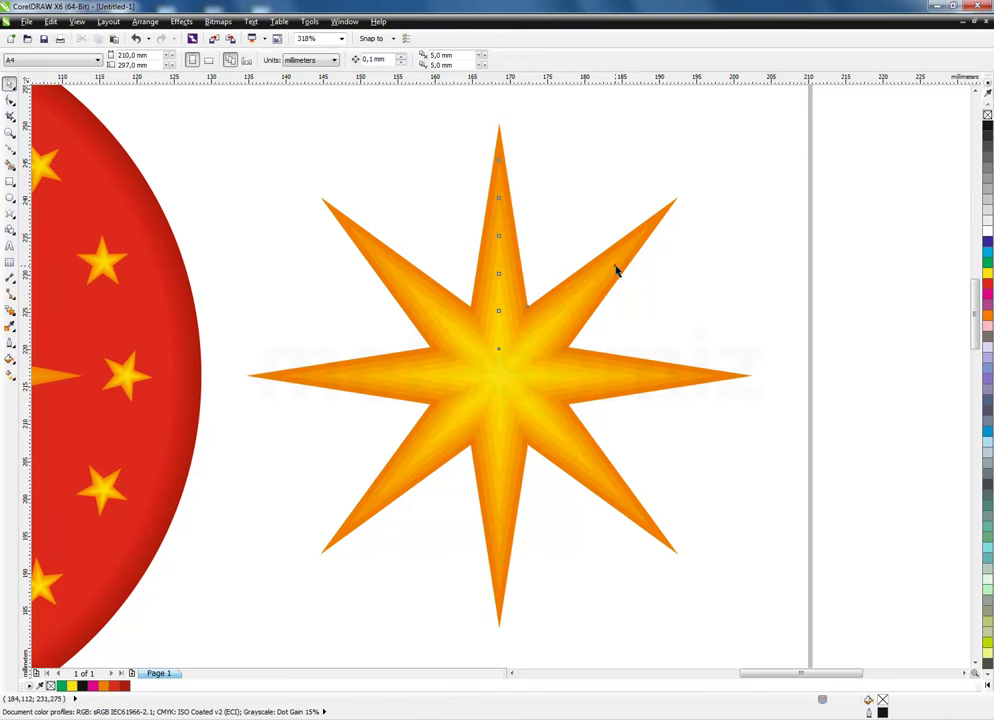
Set the sharpness of the copied blend's outer orange control star to 80
click(615, 267)
click(608, 109)
click(672, 203)
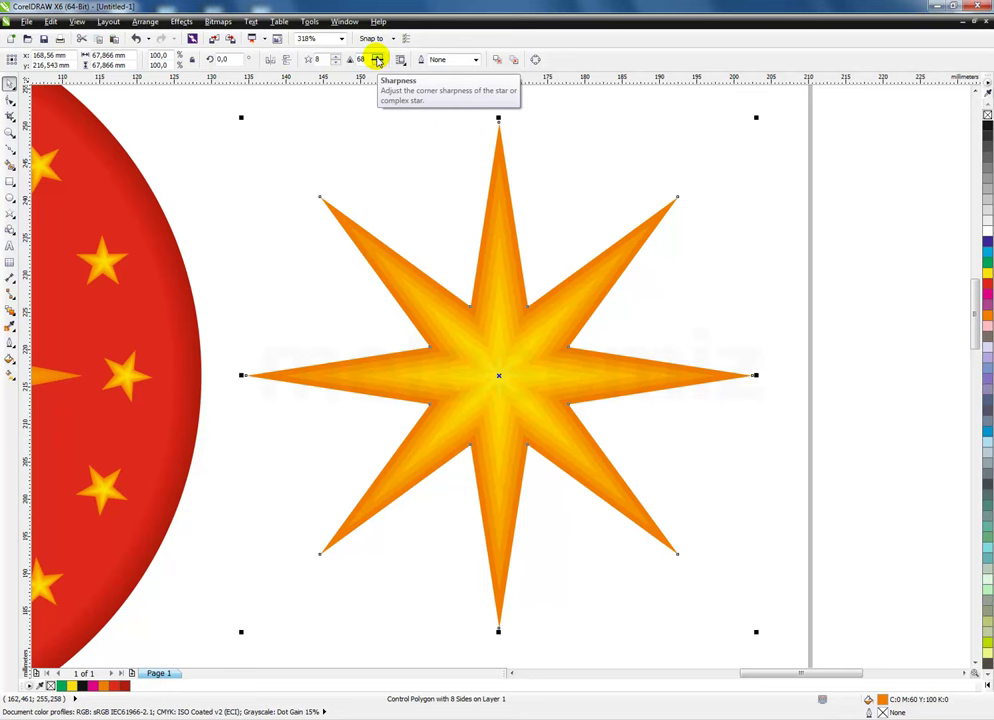
click(378, 58)
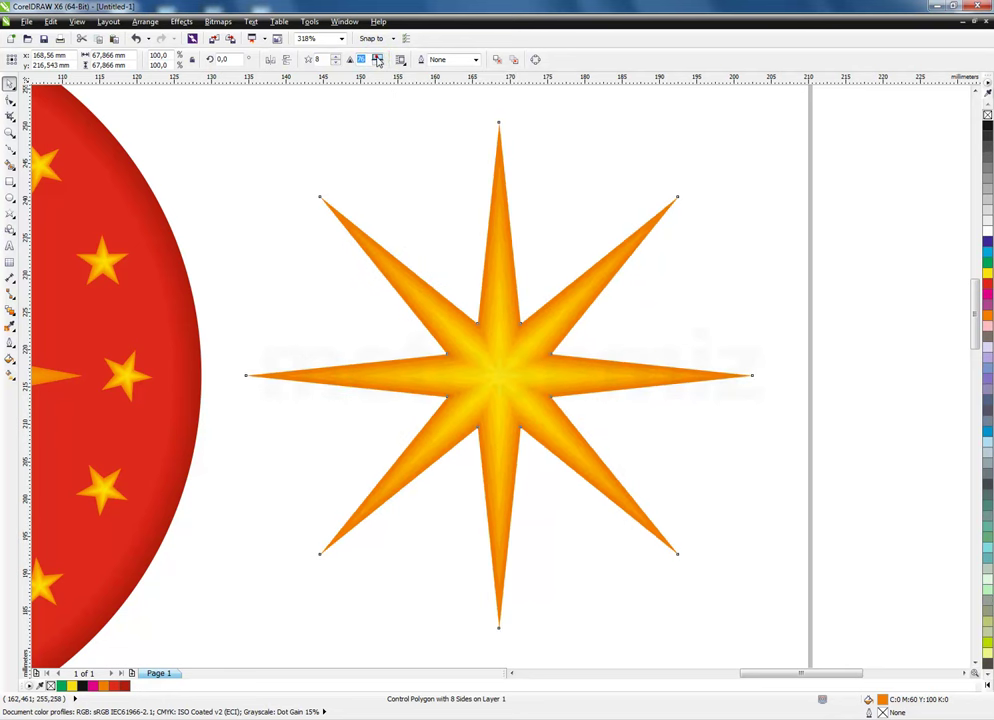
click(377, 58)
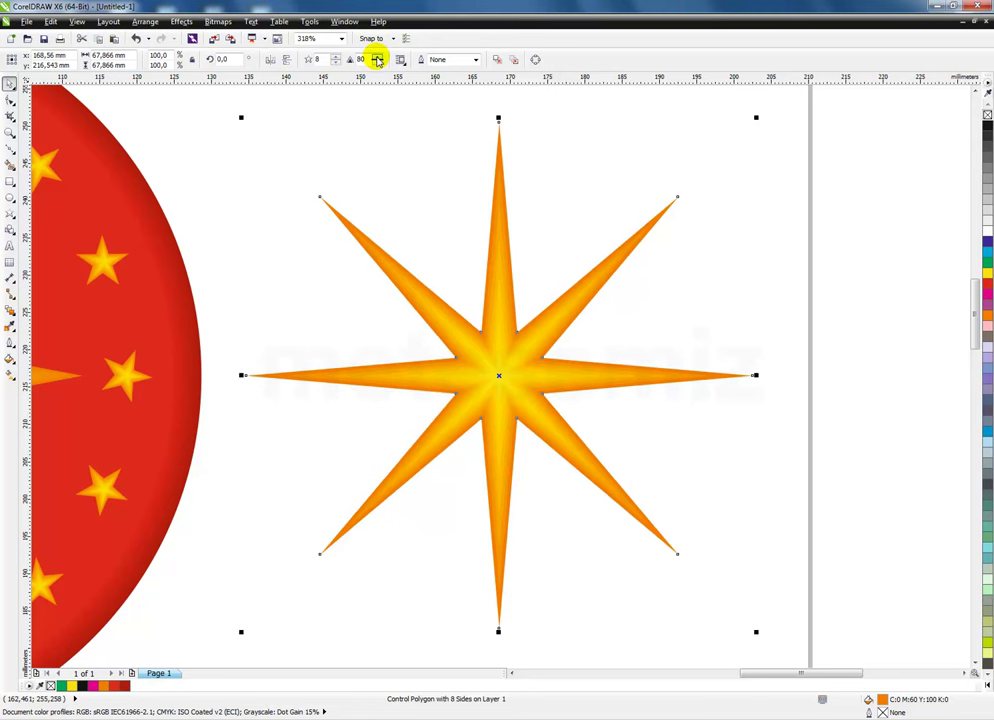
click(497, 379)
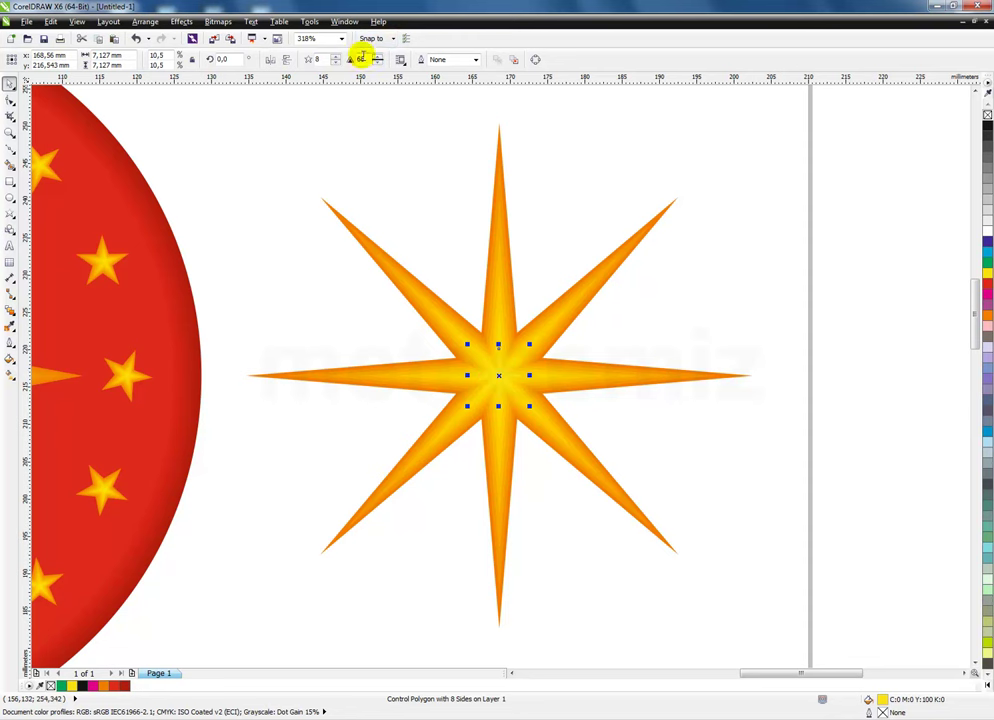
click(721, 233)
Set the eight-pointed star's blend to 15 steps
click(628, 248)
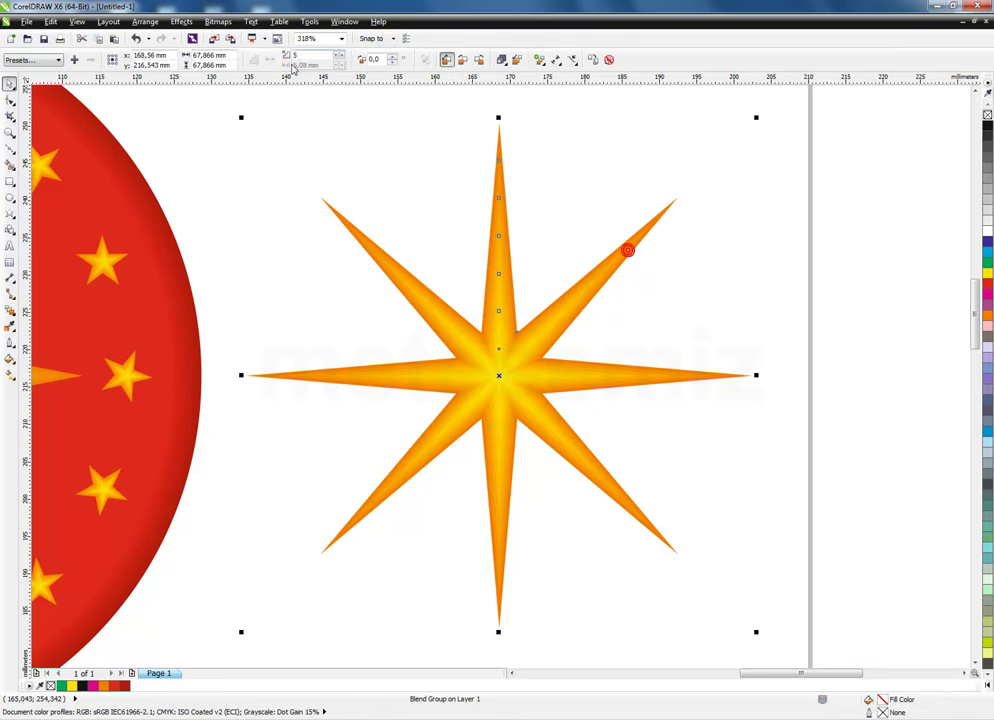
click(297, 55)
text(15)
key(Return)
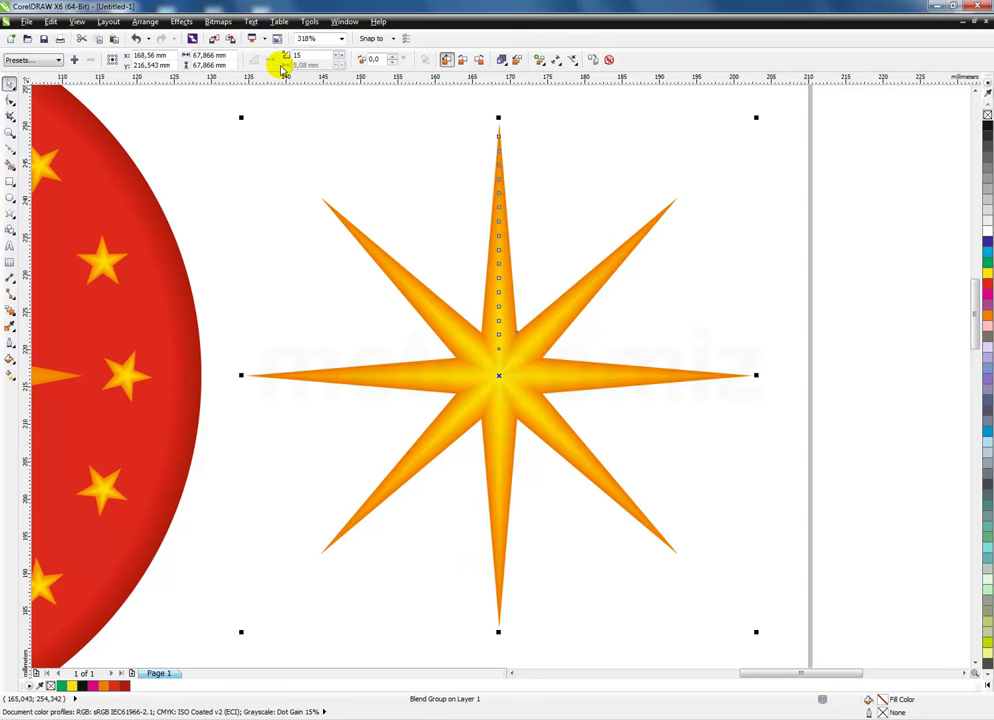
click(693, 274)
Break the eight-pointed star's blend apart into its separate objects
scroll(703, 231, down, 2)
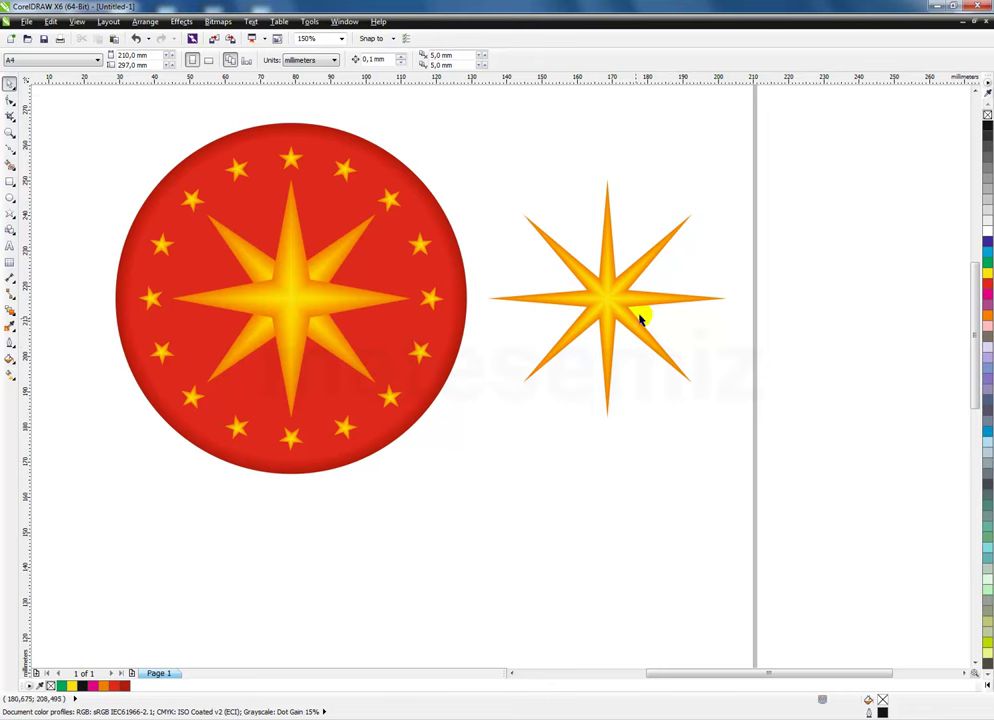
key(F2)
drag(450, 169, 770, 428)
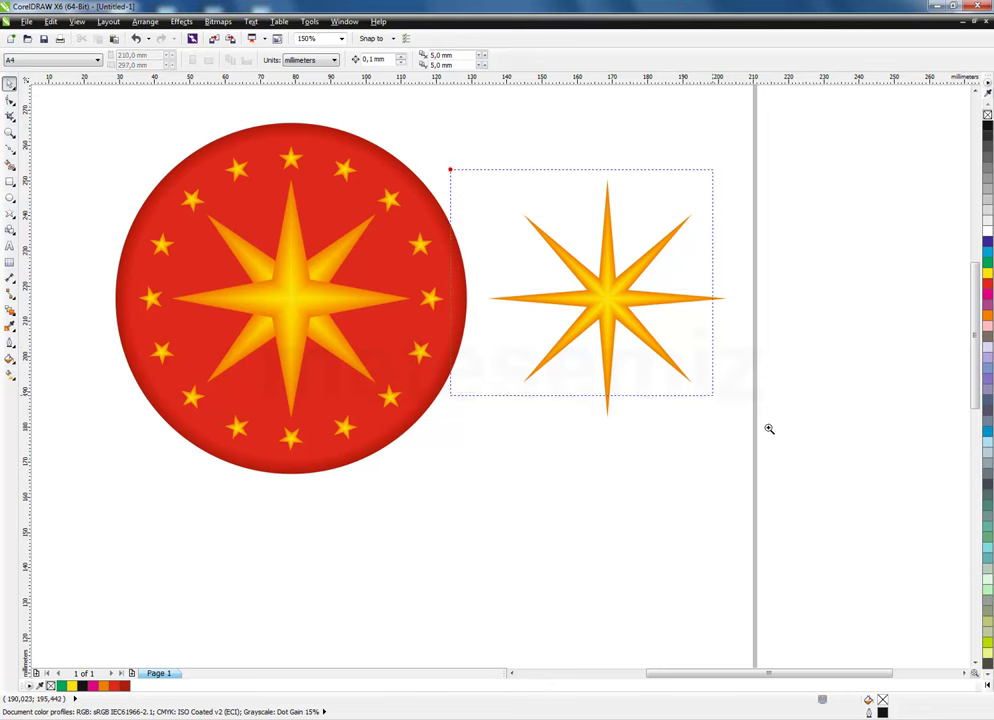
click(576, 265)
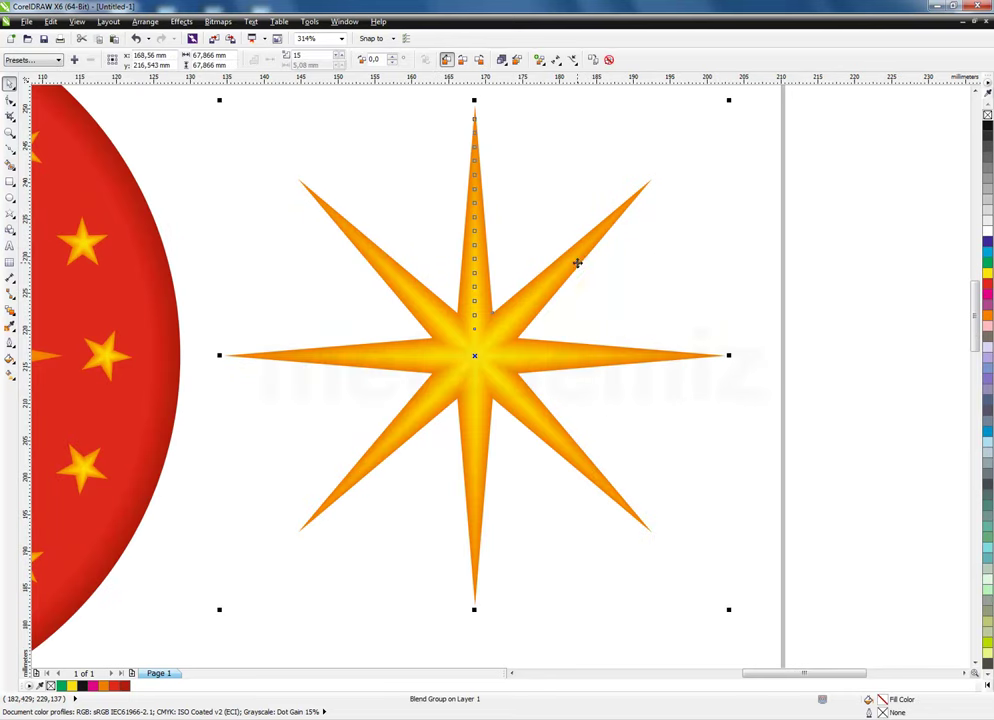
click(141, 22)
click(150, 162)
click(753, 175)
Group all the separated parts of the eight-pointed star and rotate the group by 22.5°
click(553, 289)
drag(861, 650, 211, 98)
right_click(501, 376)
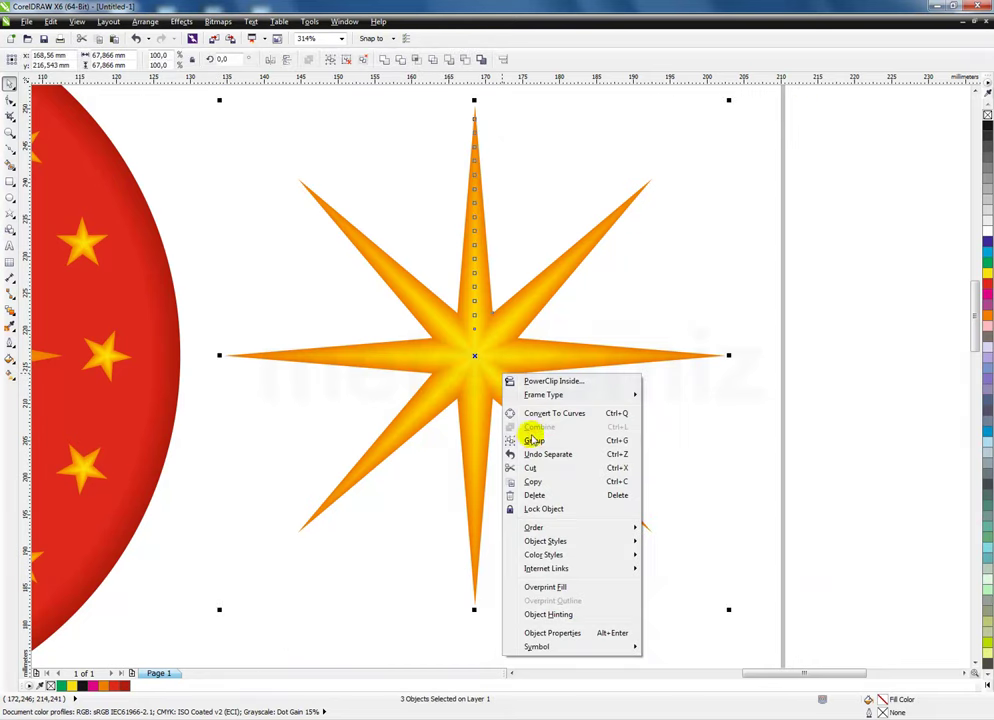
click(534, 440)
text(22)
key(Return)
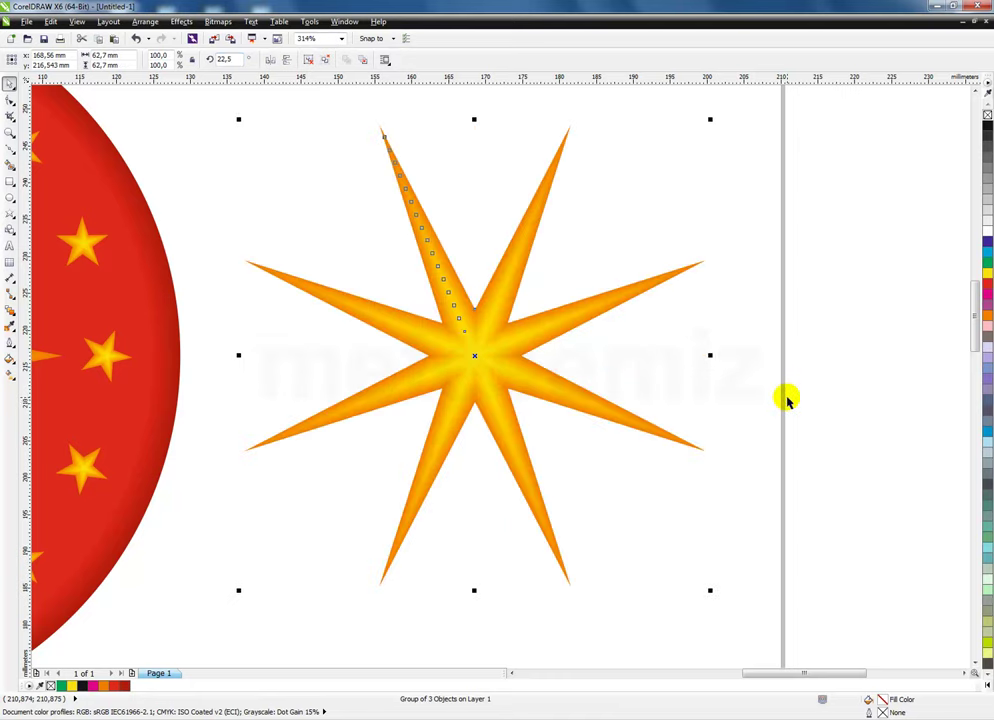
Move the rotated eight-pointed star group onto the centre of the red disc
scroll(788, 399, down, 3)
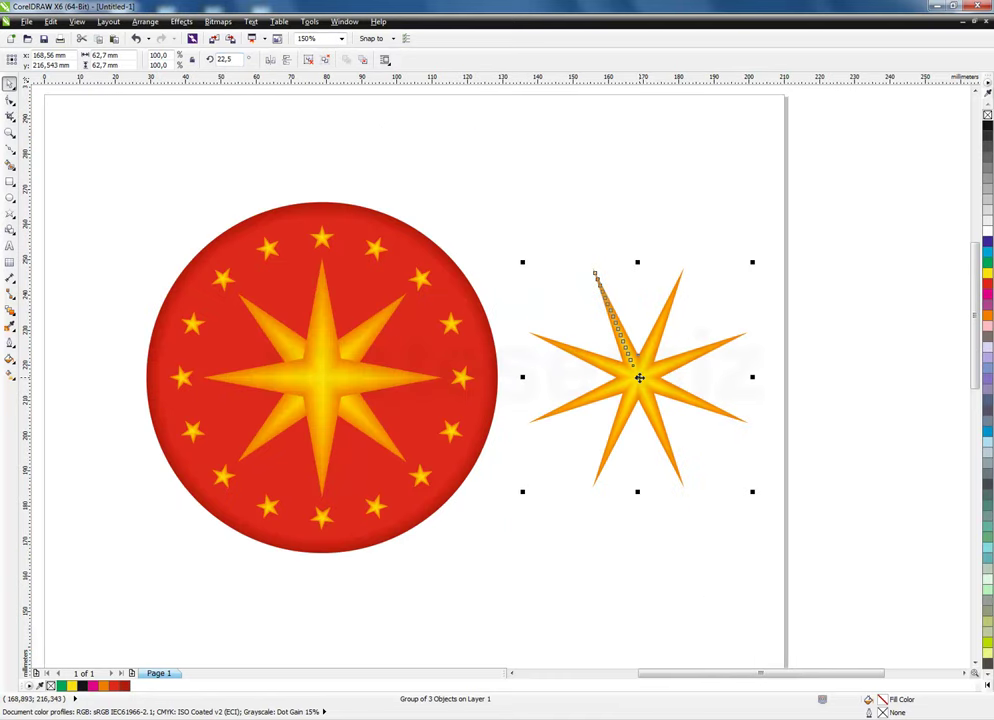
click(77, 21)
click(123, 314)
drag(638, 378, 322, 376)
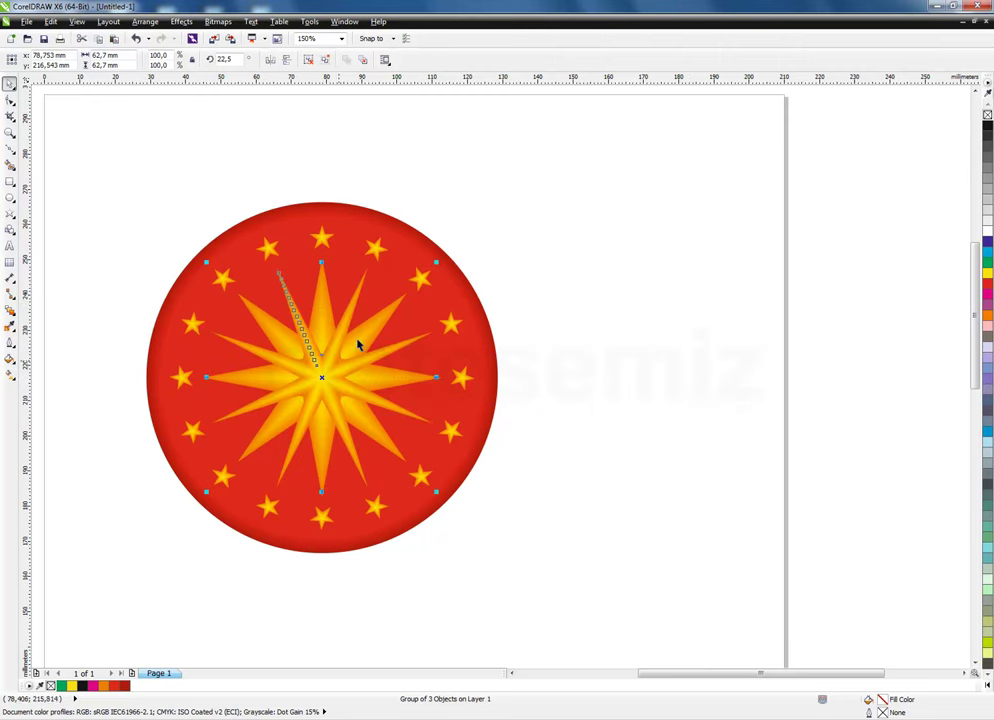
click(555, 249)
Arrange the stacking order so the eight-pointed star group lies behind both four-pointed blended stars
key(z)
drag(89, 191, 581, 604)
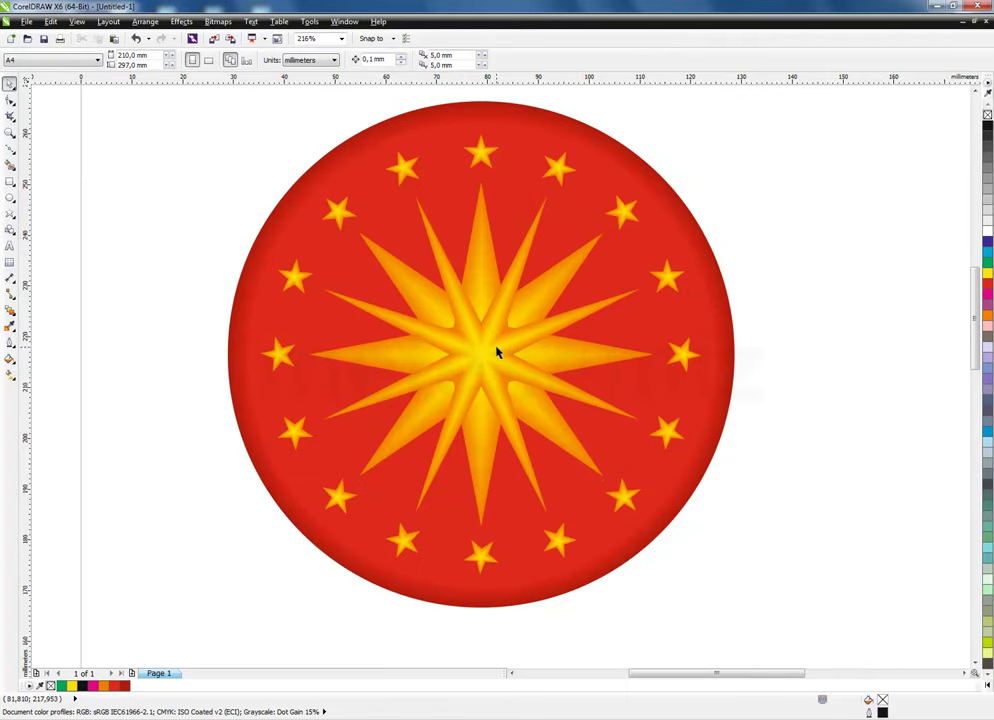
click(382, 362)
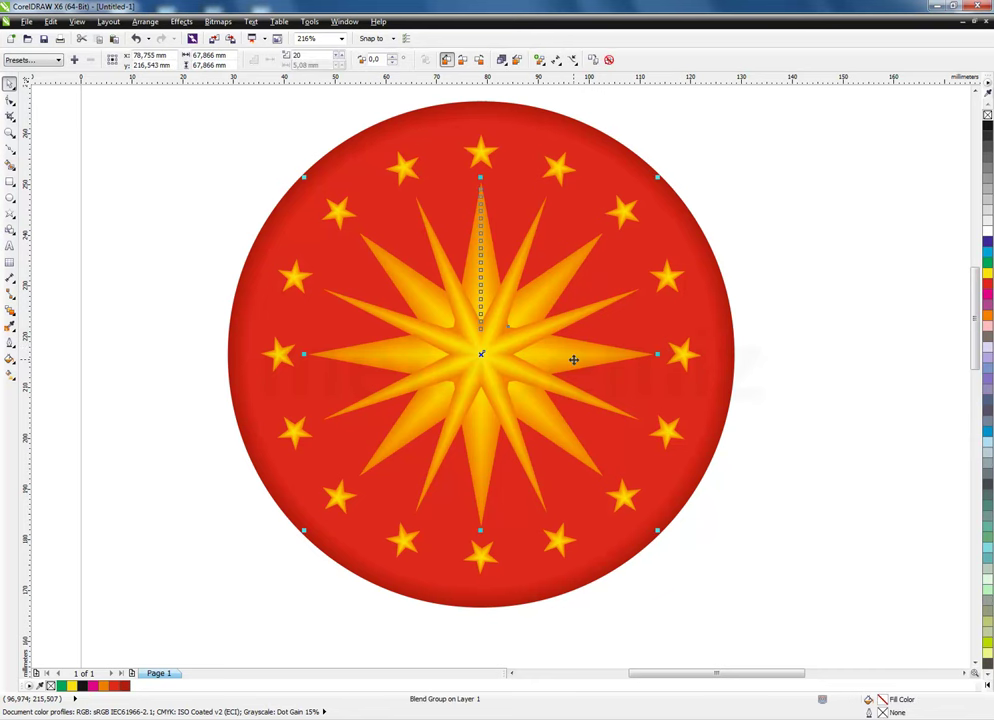
click(821, 321)
Scale the eight-pointed star group about its centre to 73.3%, about 46 mm wide
click(533, 240)
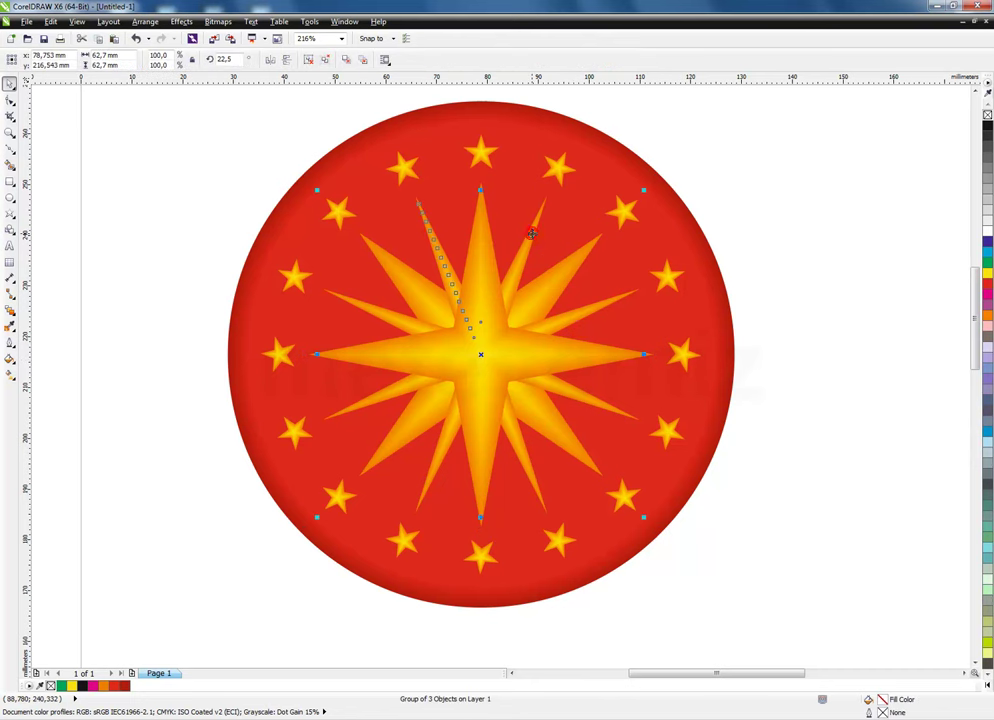
drag(645, 190, 604, 236)
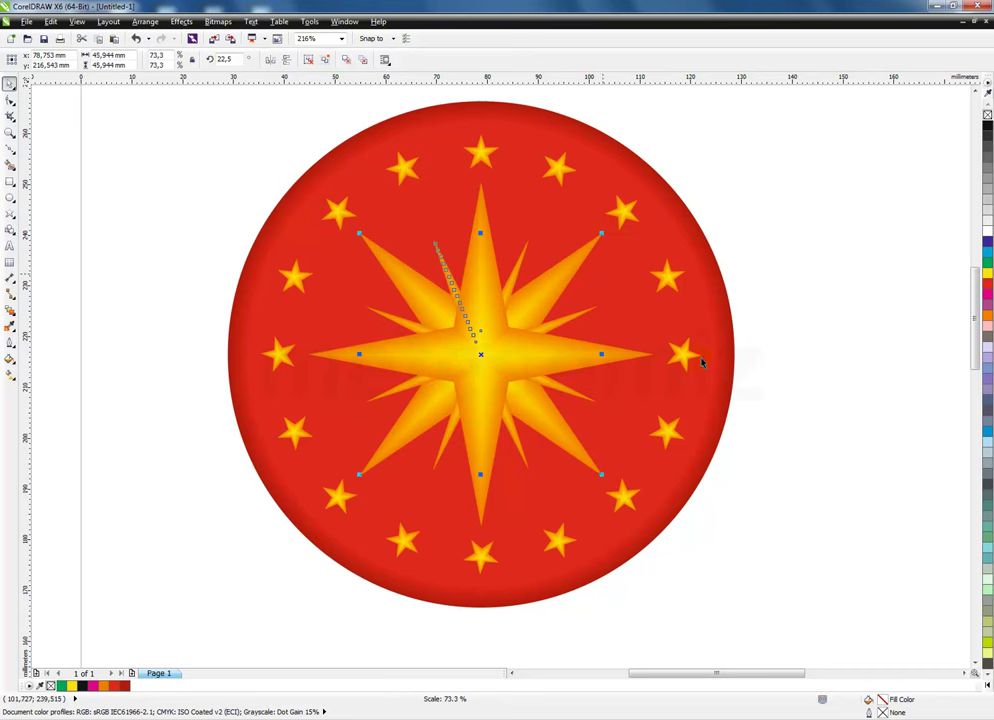
click(795, 258)
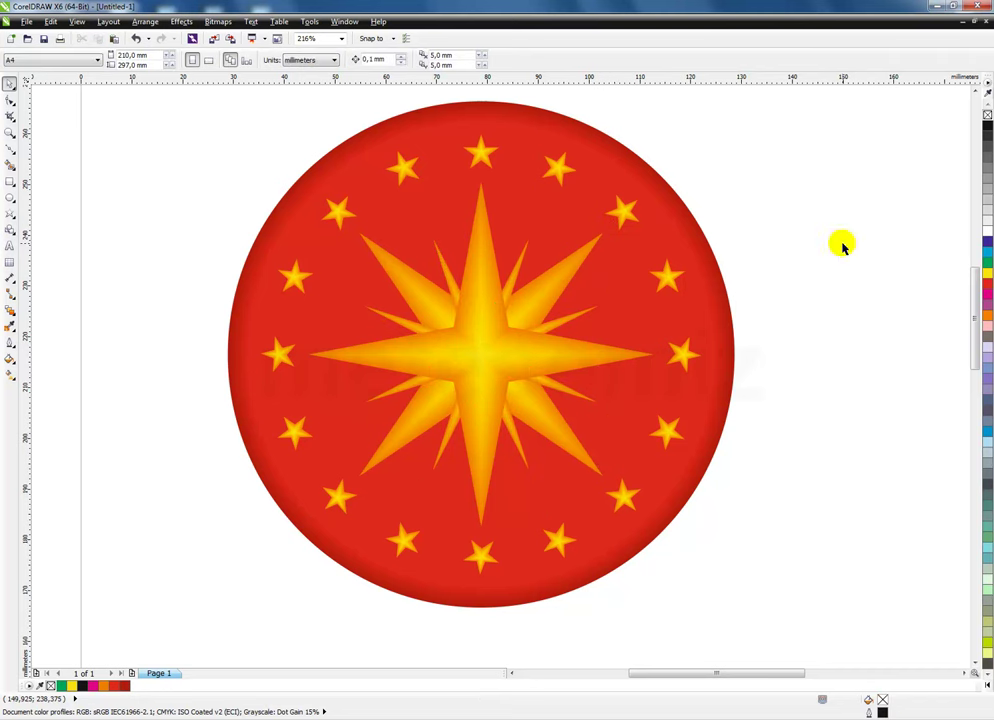
scroll(841, 244, down, 3)
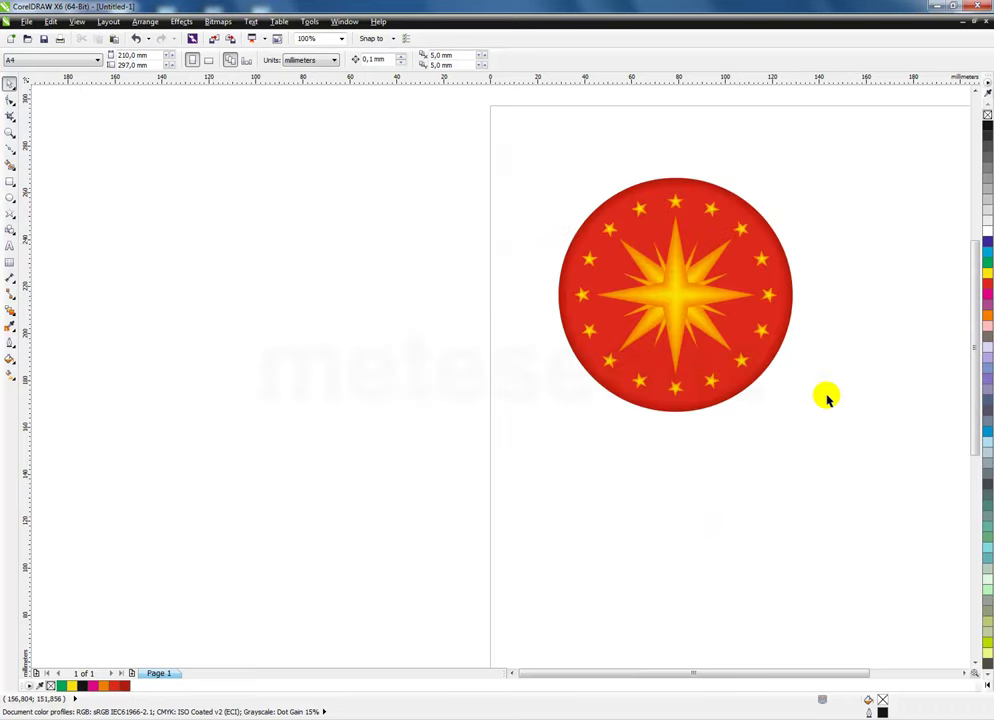
click(966, 674)
click(762, 455)
drag(345, 153, 628, 437)
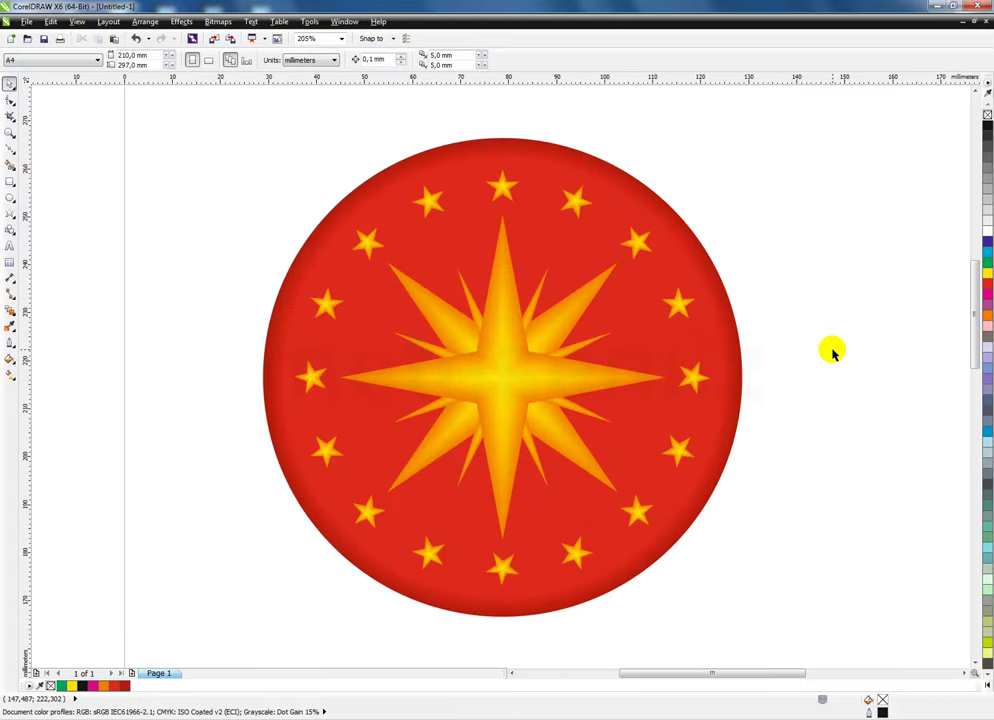